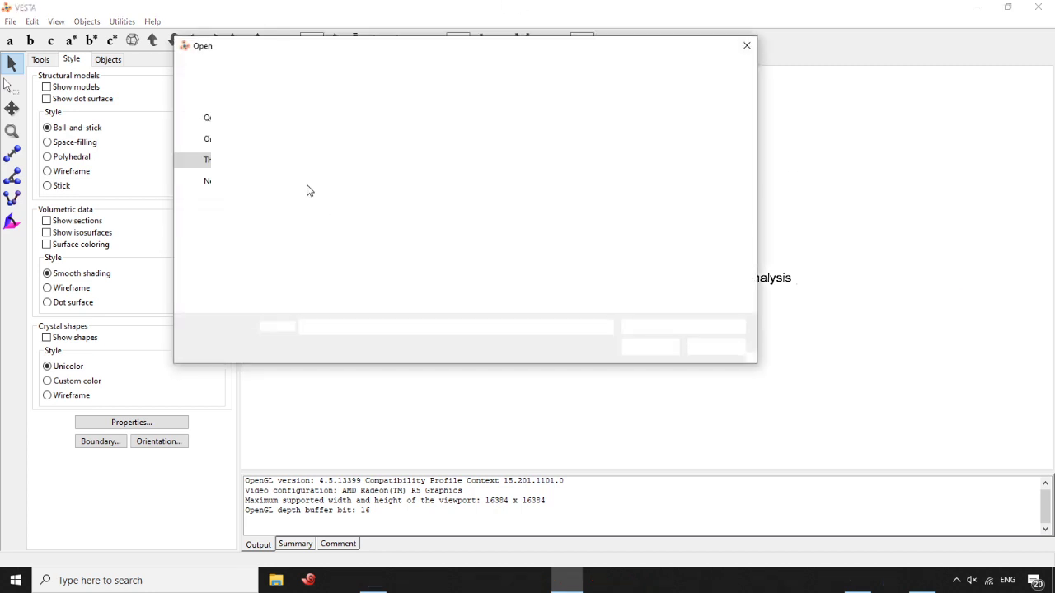
Open the structure files MoS2_hex.vasp and WSe2_hex.vasp together.
left_click(338, 128)
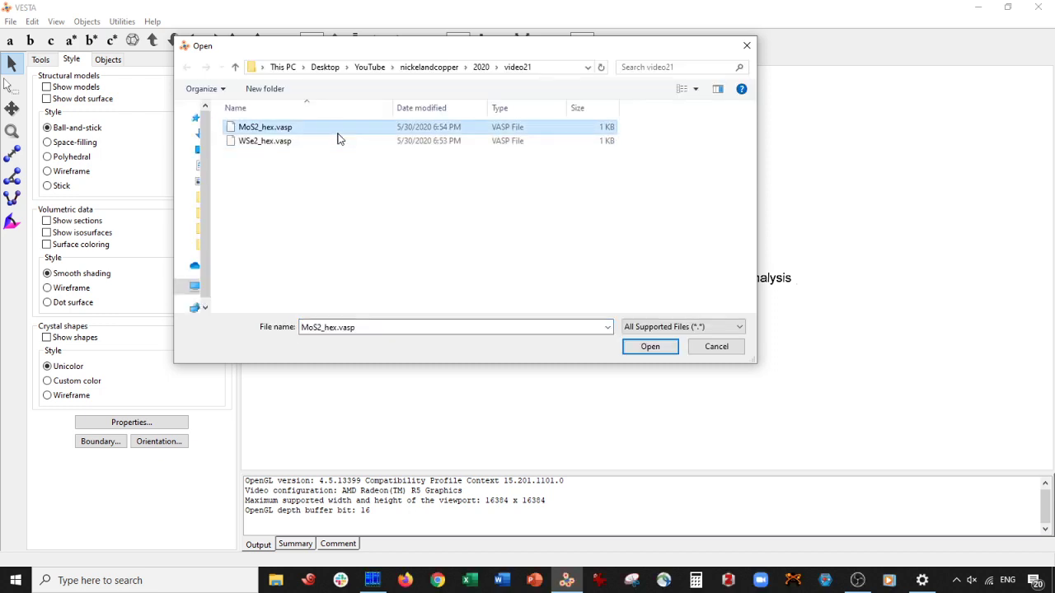
left_click(338, 141, "shift")
left_click(649, 347)
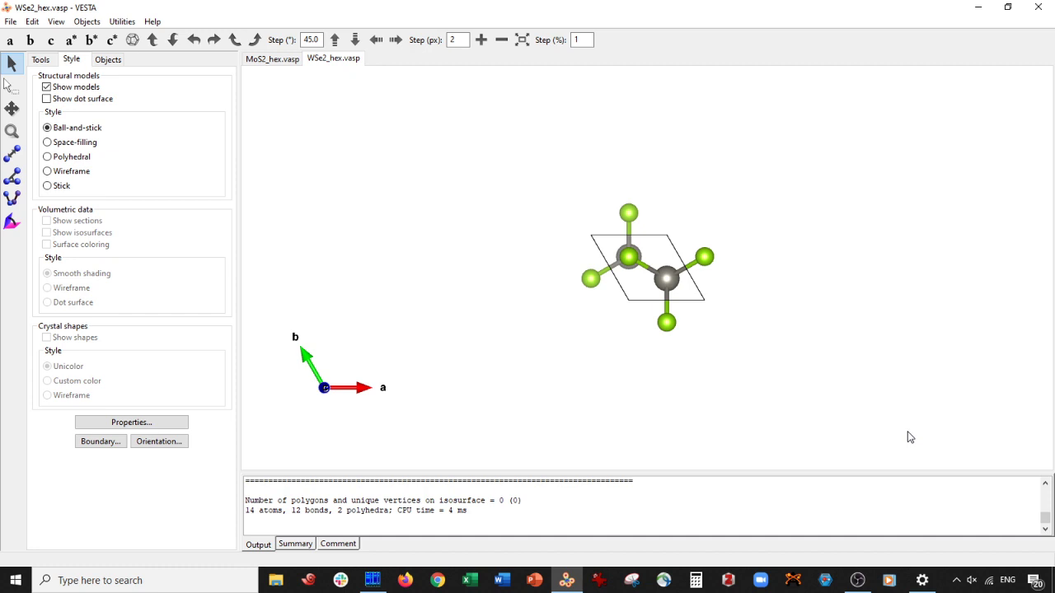
Compare the MoS2_hex.vasp and WSe2_hex.vasp unit cells from several orientations, examining their layers and atom arrangement.
left_click(291, 62)
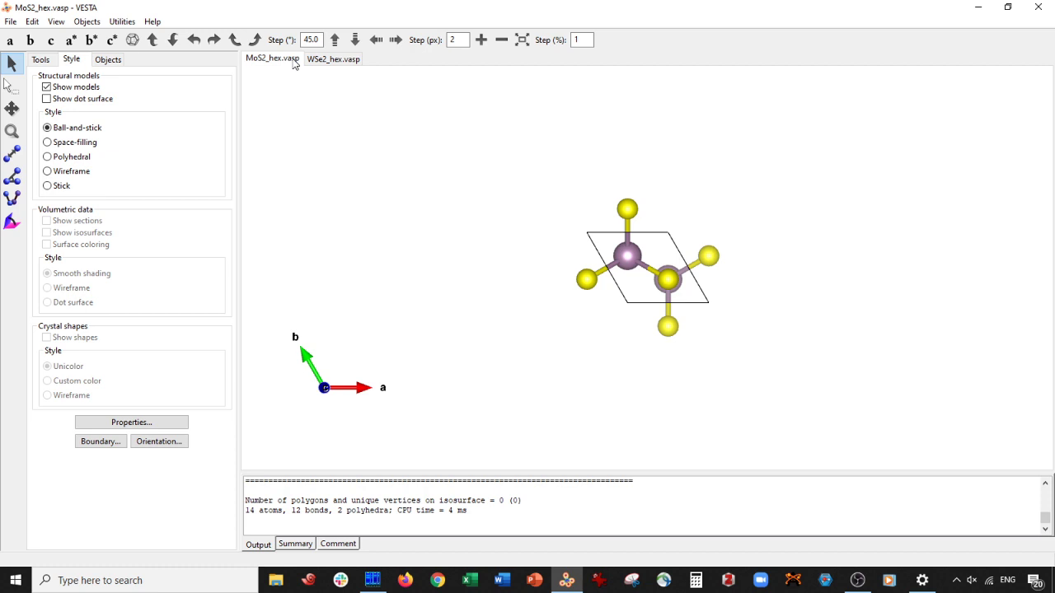
left_click_drag(480, 311, 548, 177)
left_click(338, 59)
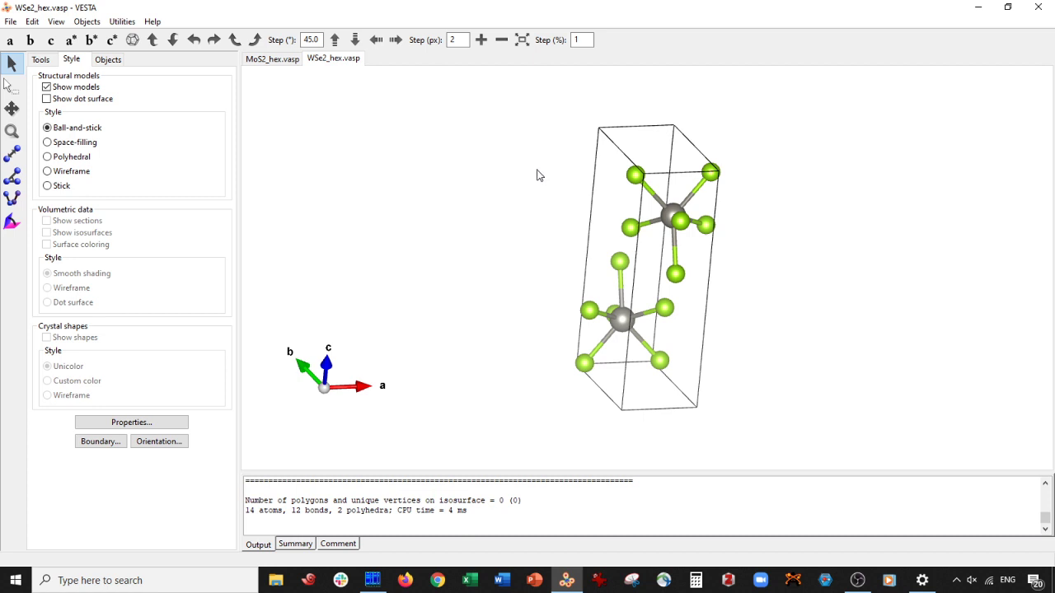
left_click_drag(487, 234, 658, 159)
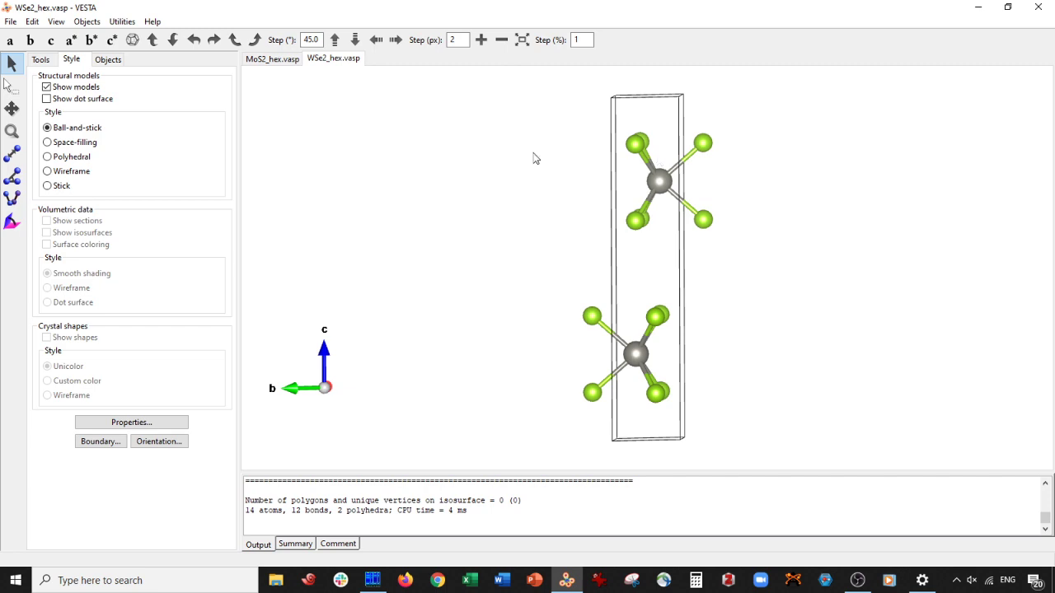
left_click(284, 59)
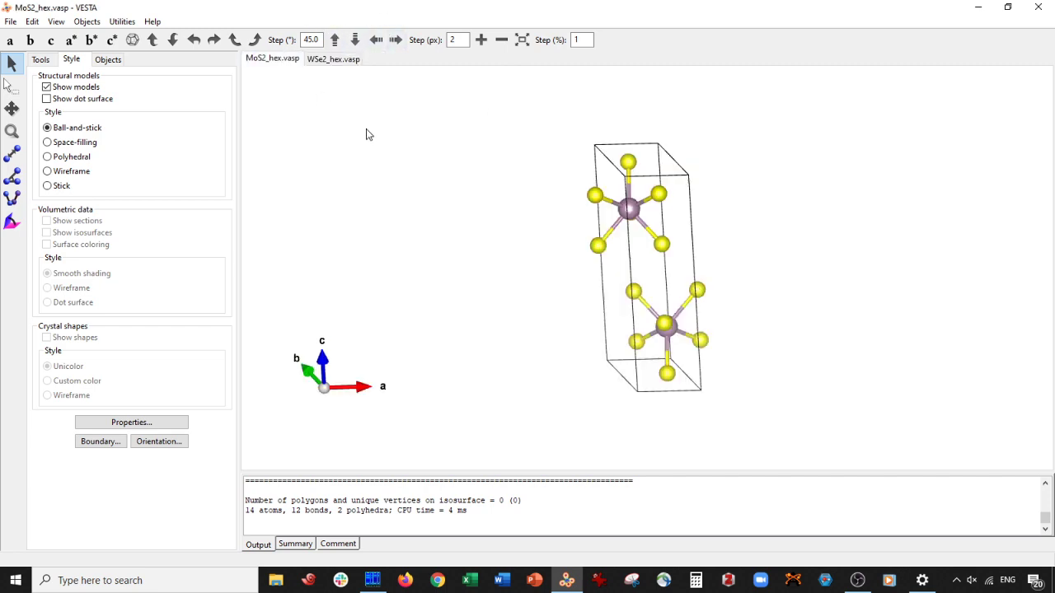
left_click_drag(424, 193, 601, 295)
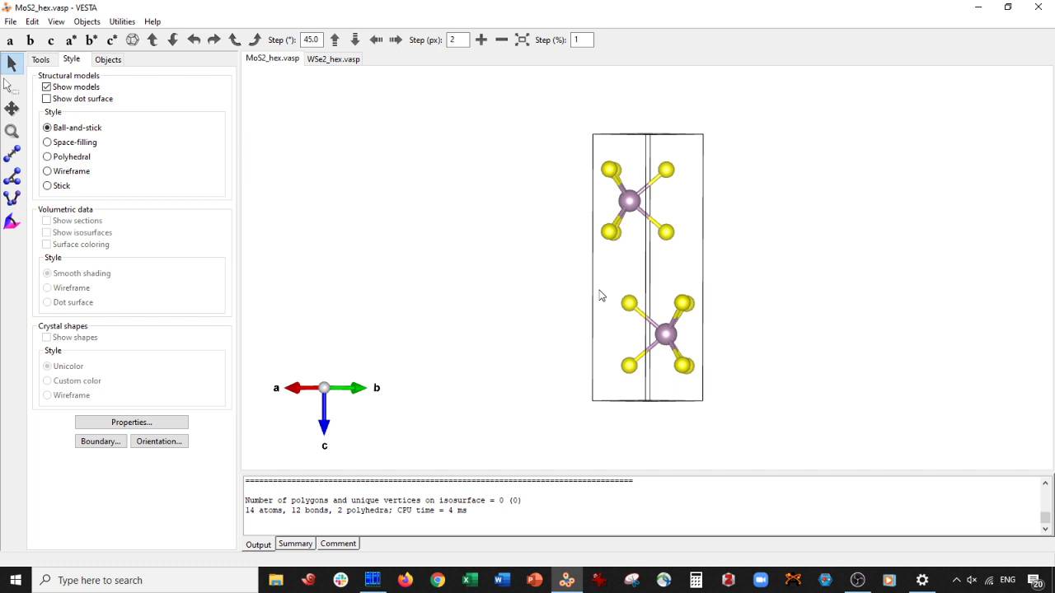
left_click_drag(672, 179, 659, 219)
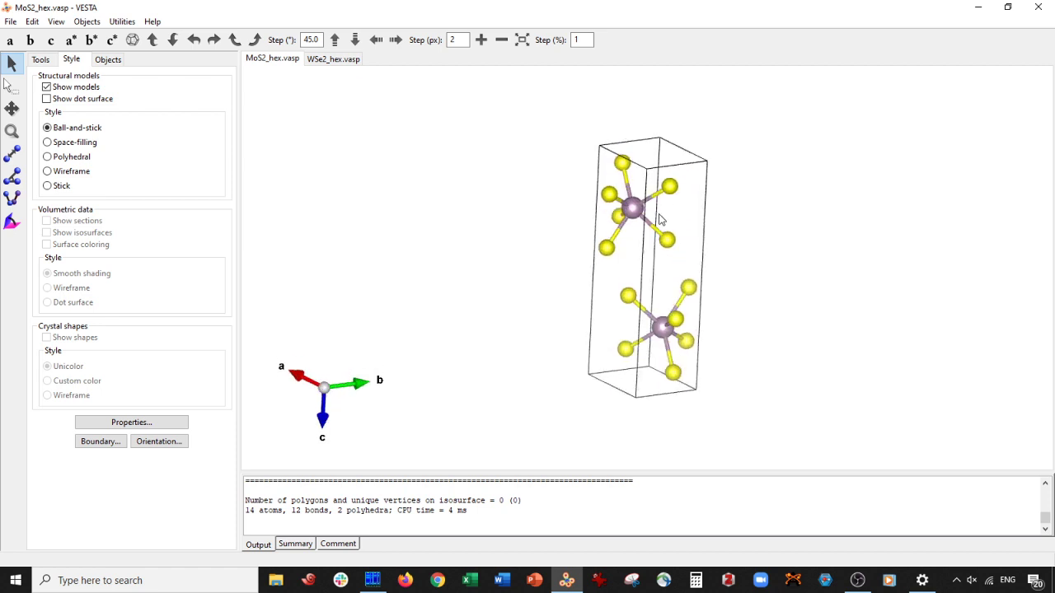
left_click(334, 60)
left_click_drag(652, 123, 605, 119)
left_click(287, 65)
left_click(333, 59)
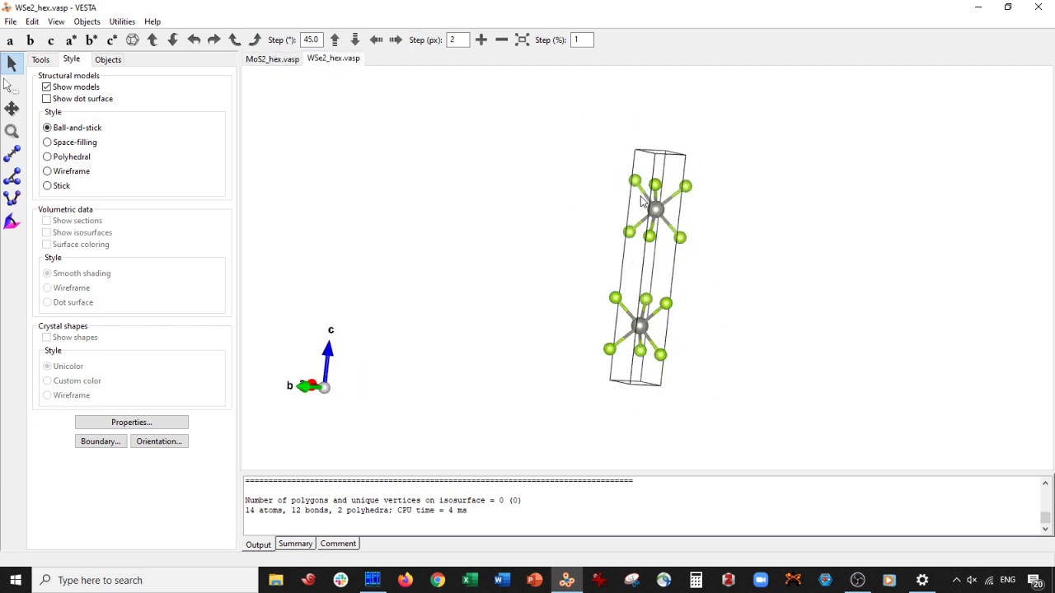
left_click_drag(726, 221, 674, 220)
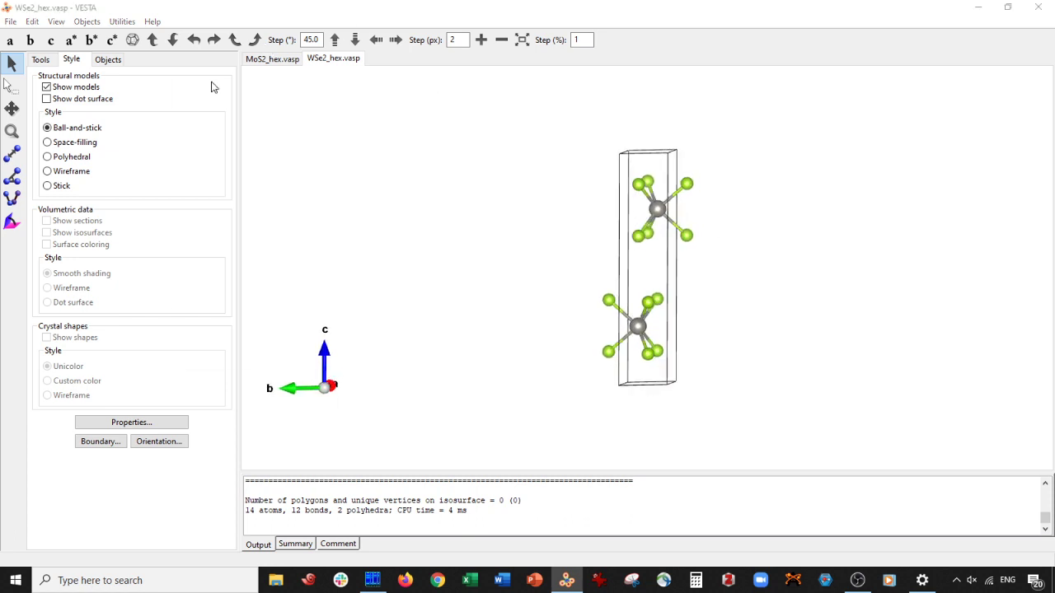
Open MoS2_hex.vasp once more, and close all the open structures.
key("ctrl+o")
double_click(261, 128)
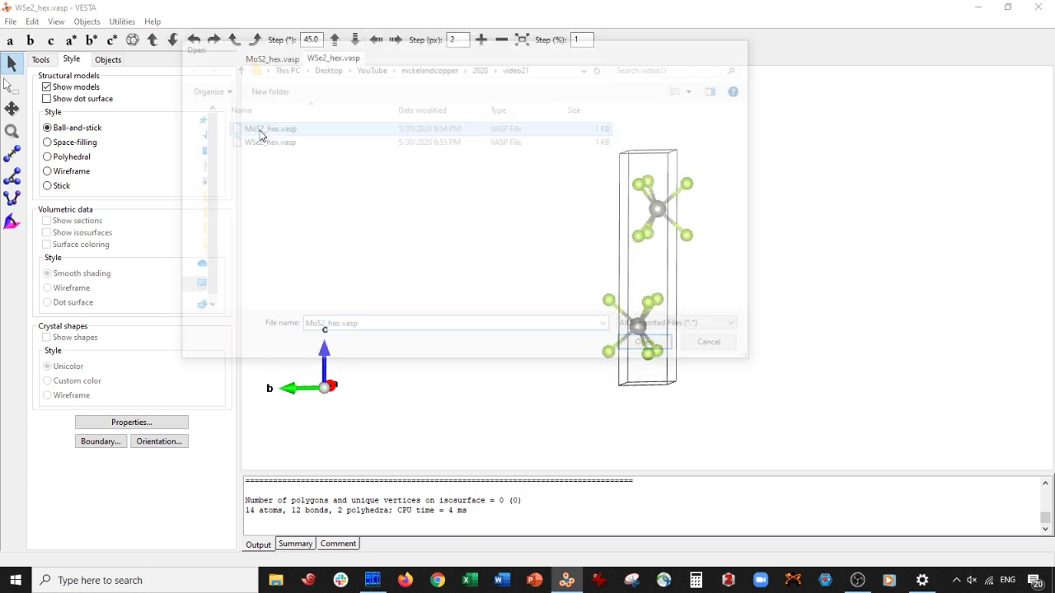
key("ctrl+w")
key("ctrl+w")
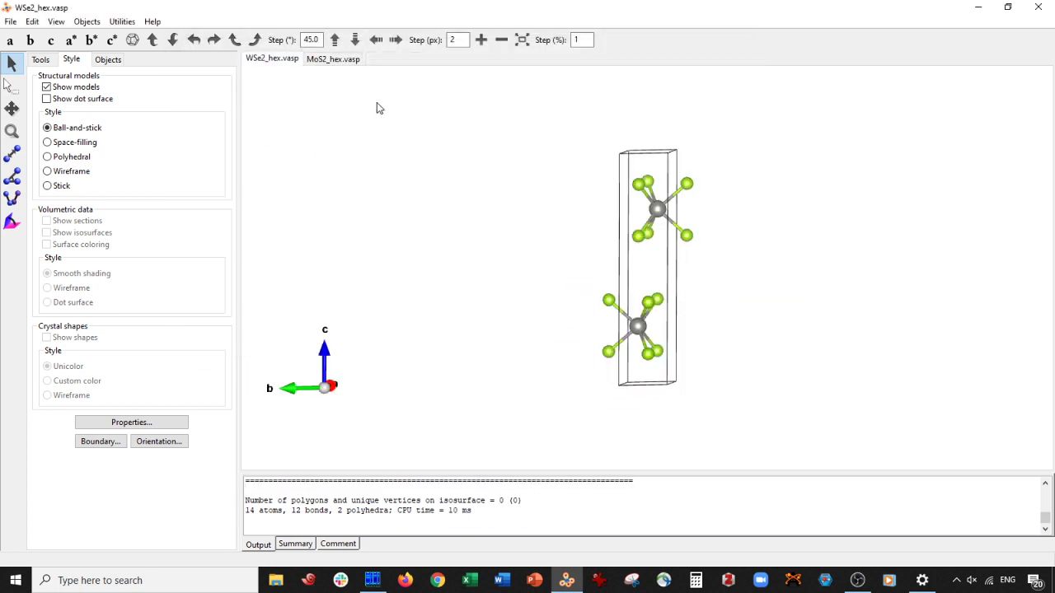
key("ctrl+w")
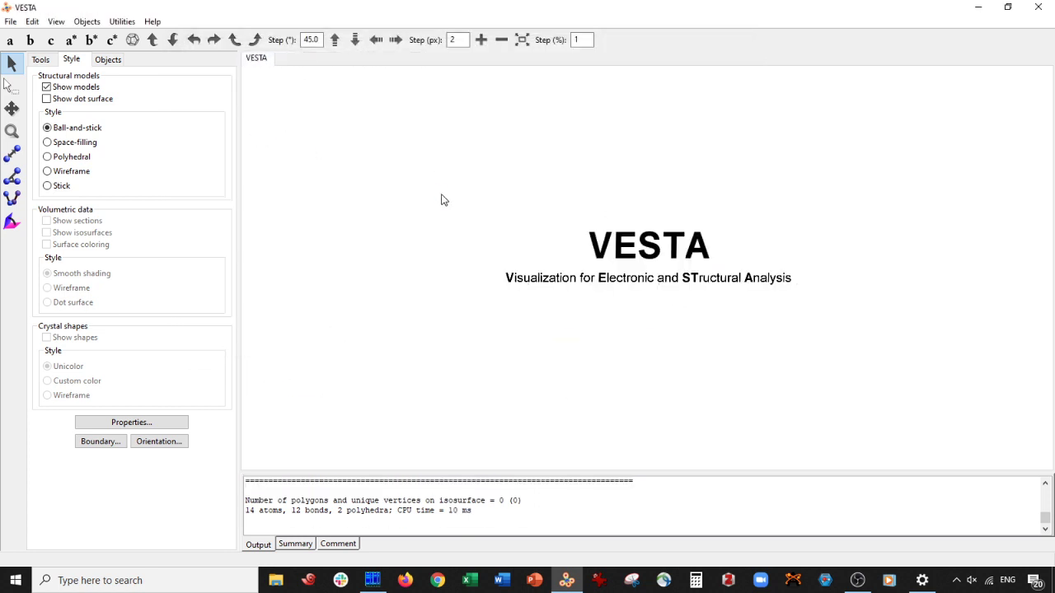
Open MoS2_hex.vasp as the only structure and orient it to a side view with the c axis upright.
key("ctrl+o")
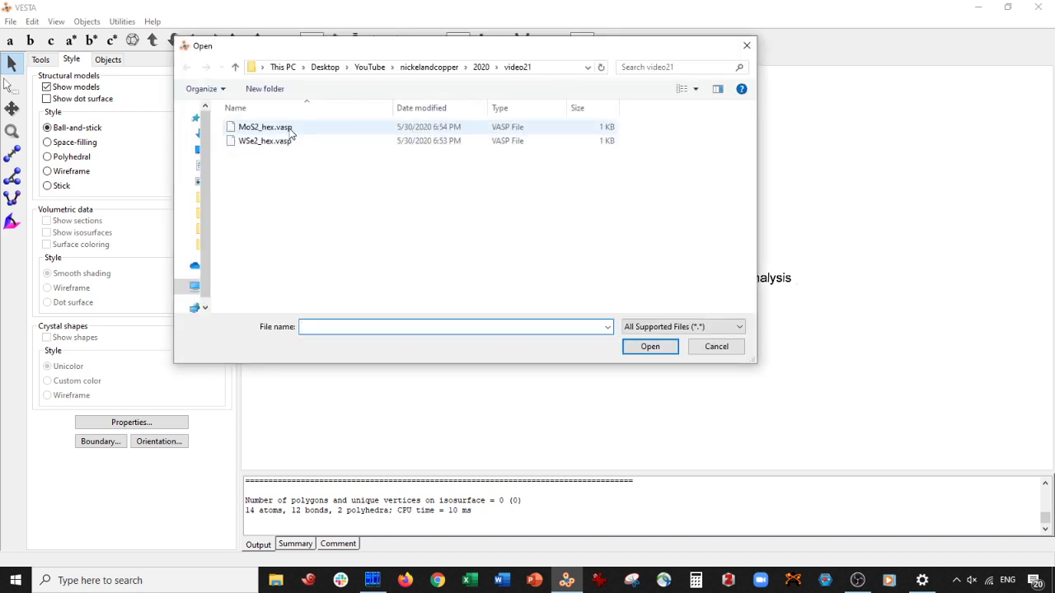
double_click(290, 129)
left_click_drag(576, 294, 624, 205)
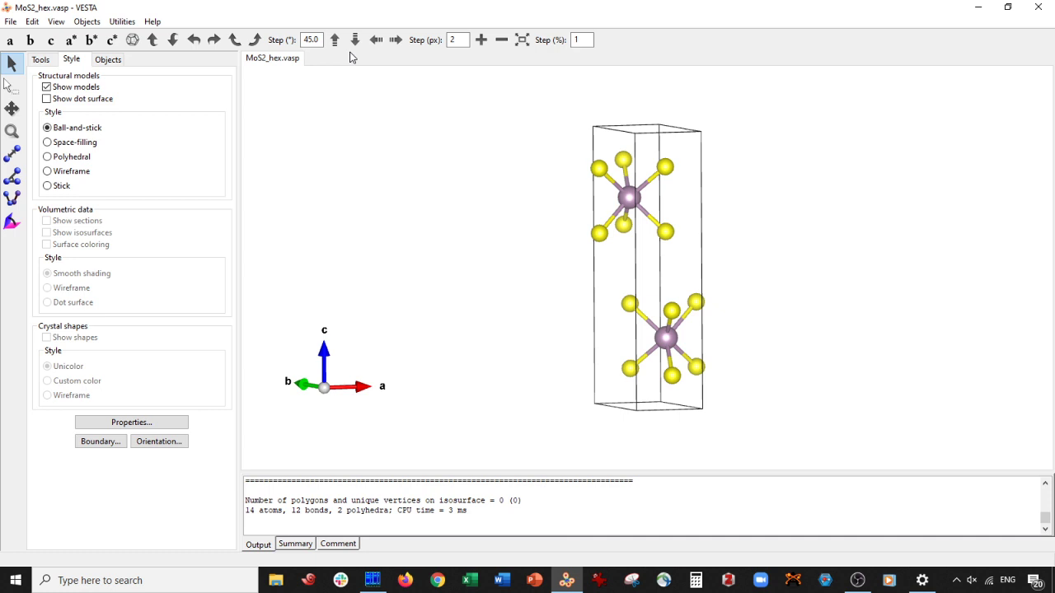
key("ctrl+o")
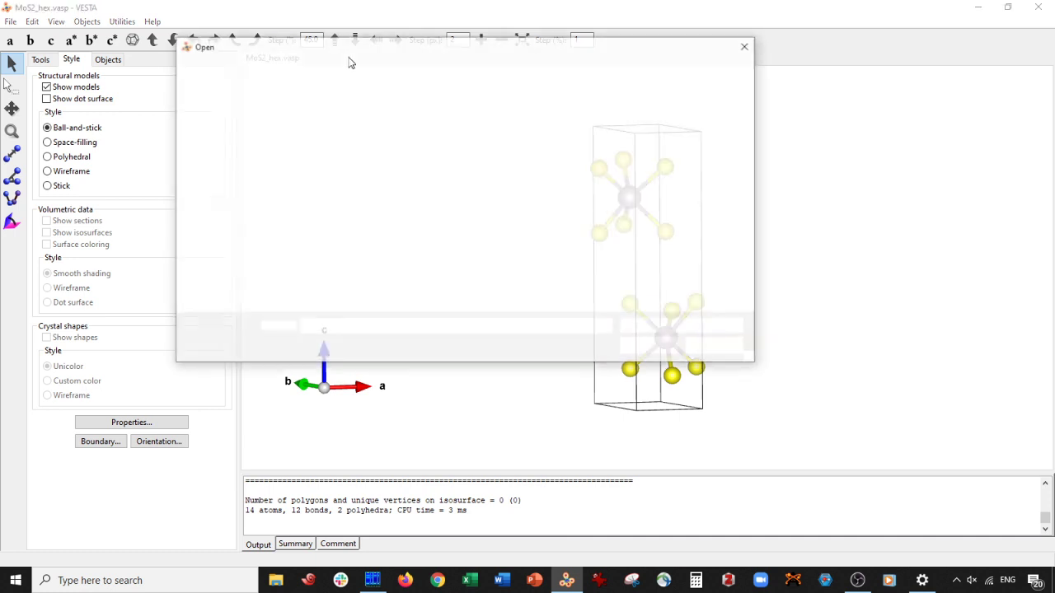
left_click(745, 48)
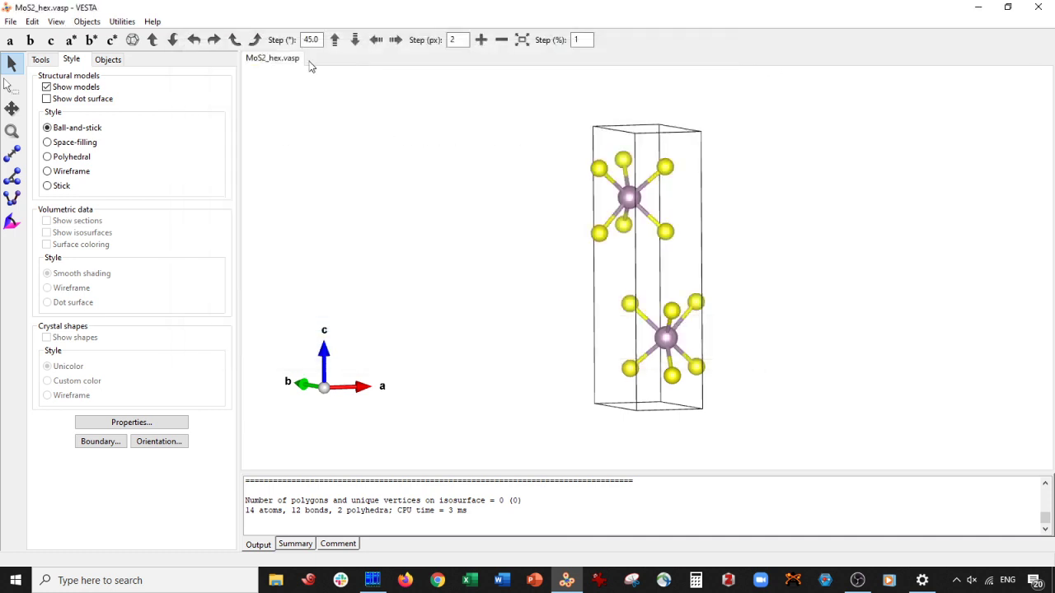
Import WSe2_hex.vasp as a second phase in the MoS2 structure's phase data.
left_click(31, 21)
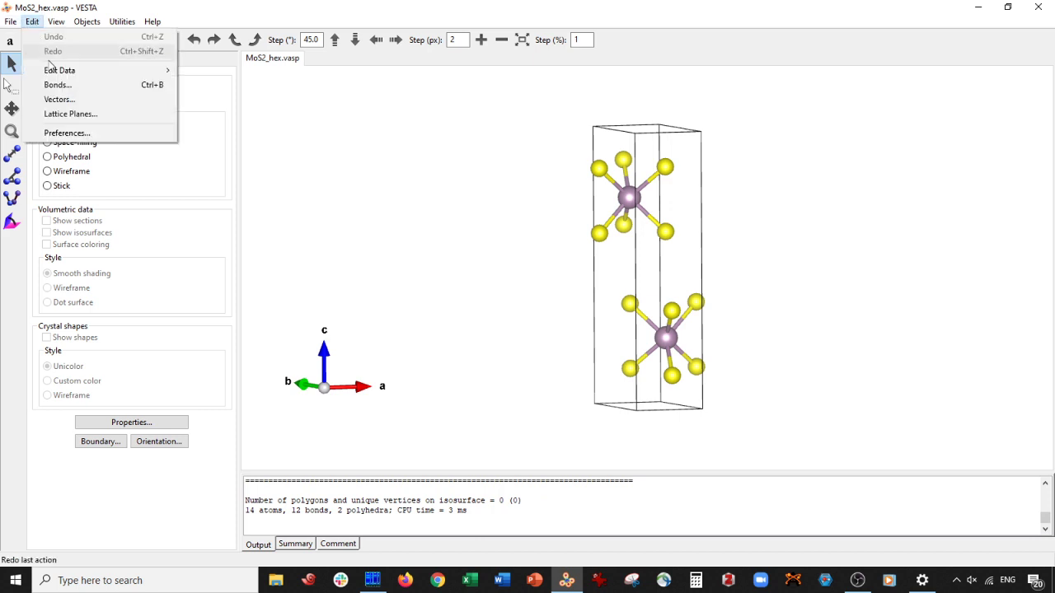
mouse_move(70, 70)
left_click(208, 70)
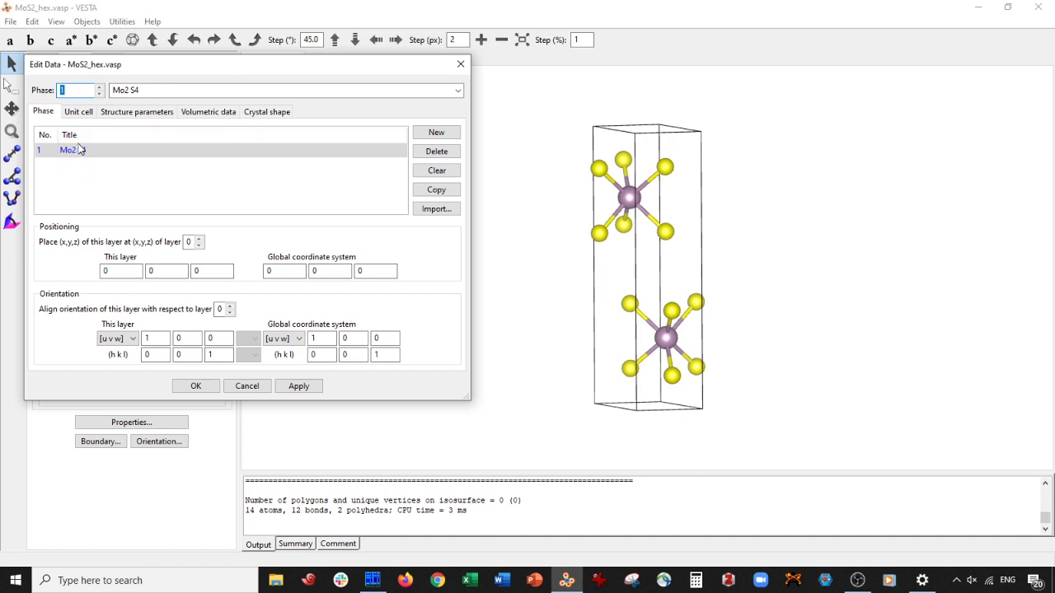
left_click(427, 210)
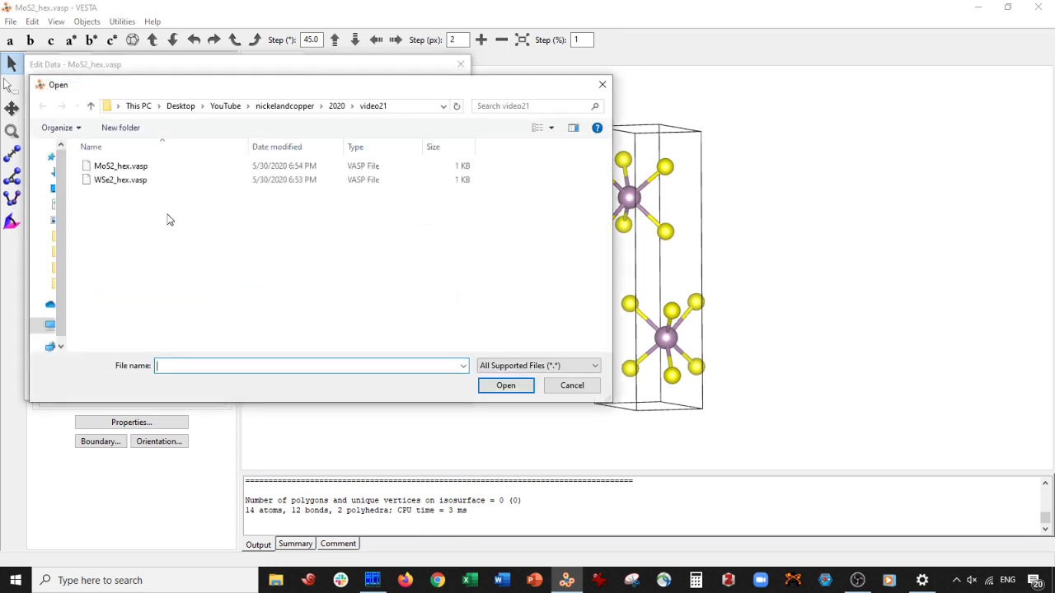
double_click(124, 180)
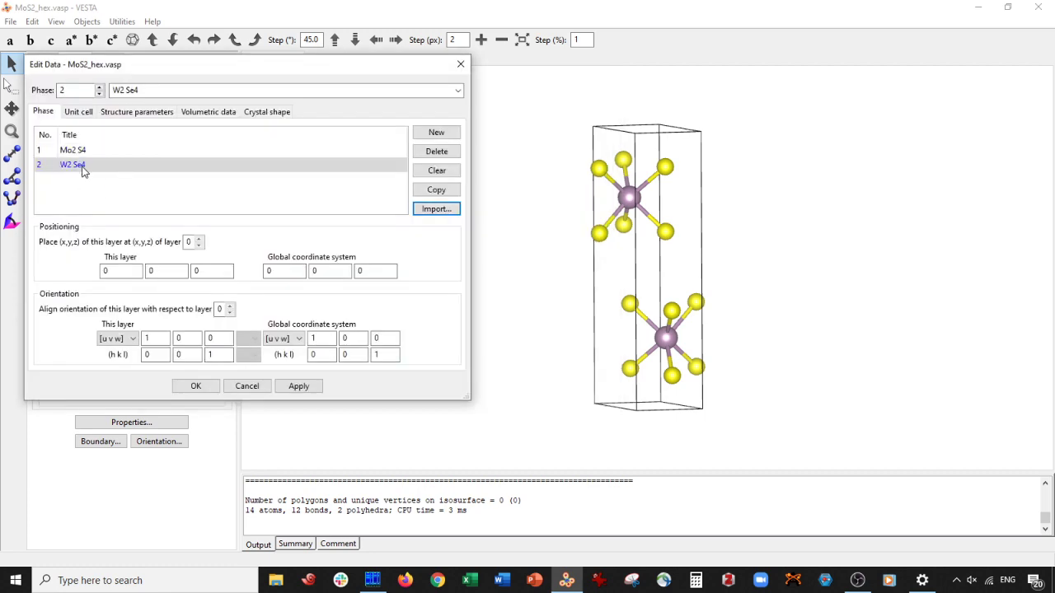
Switch to Far Manager and examine the title line of WSe2_hex.vasp in the editor.
left_click(388, 573)
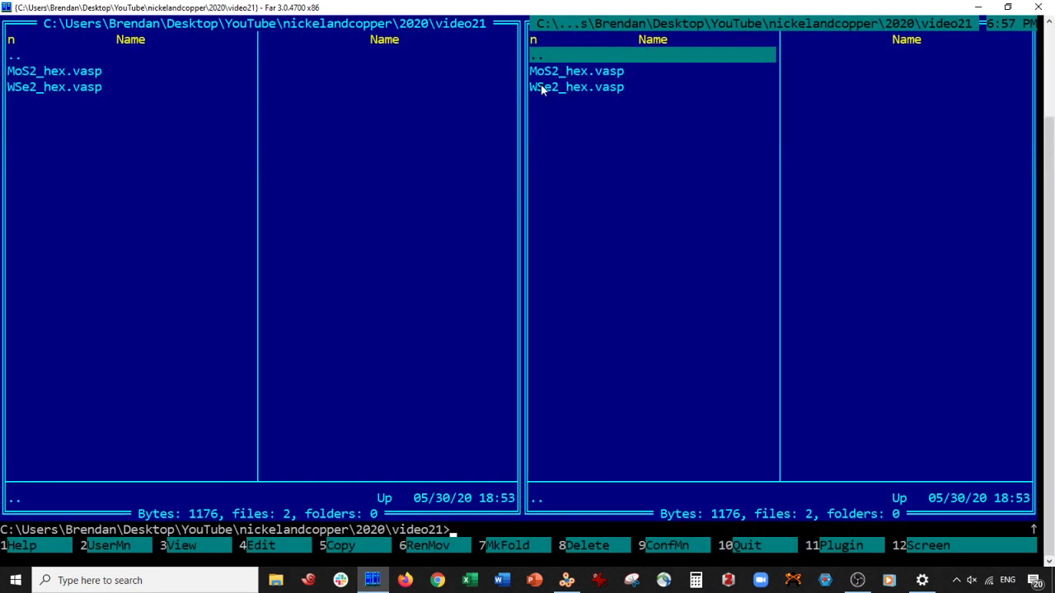
left_click(541, 87)
key("F4")
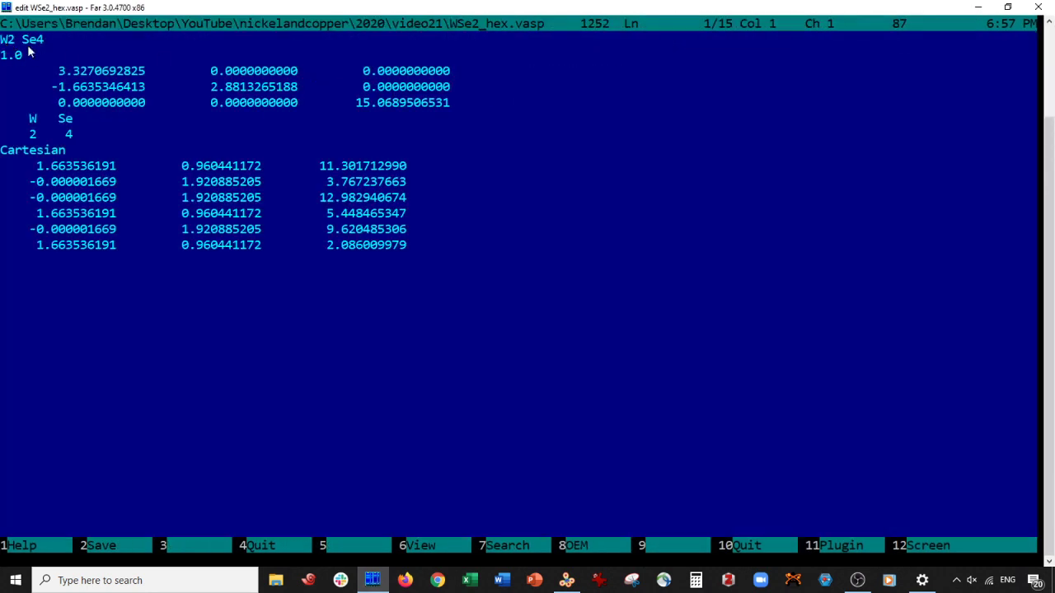
key("Right")
key("Right")
key("Left")
key("Escape")
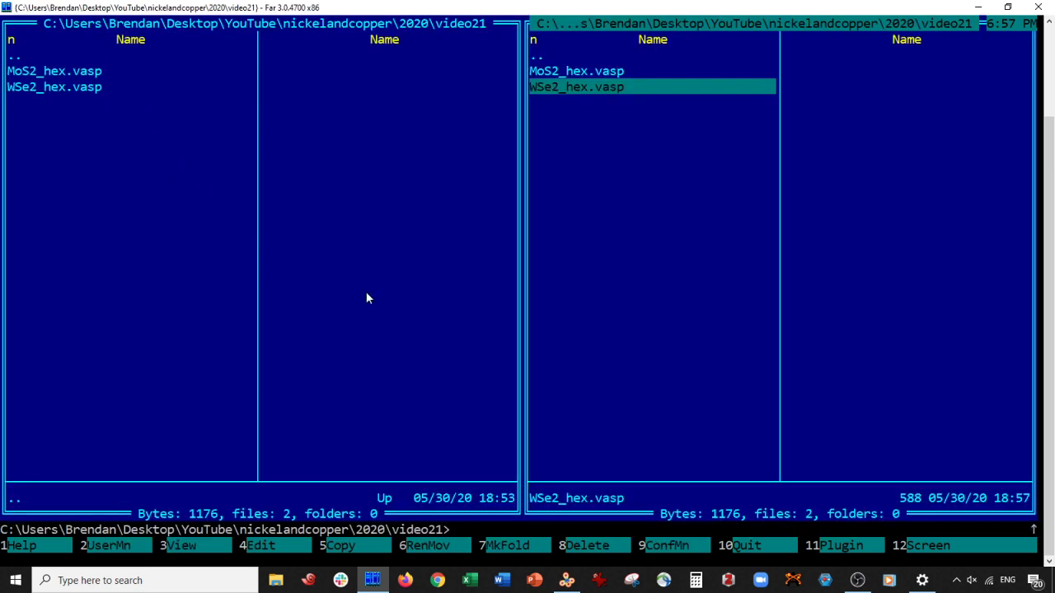
Switch back to VESTA and apply the imported W2 Se4 phase so it overlays the MoS2 cell.
left_click(566, 580)
left_click(309, 388)
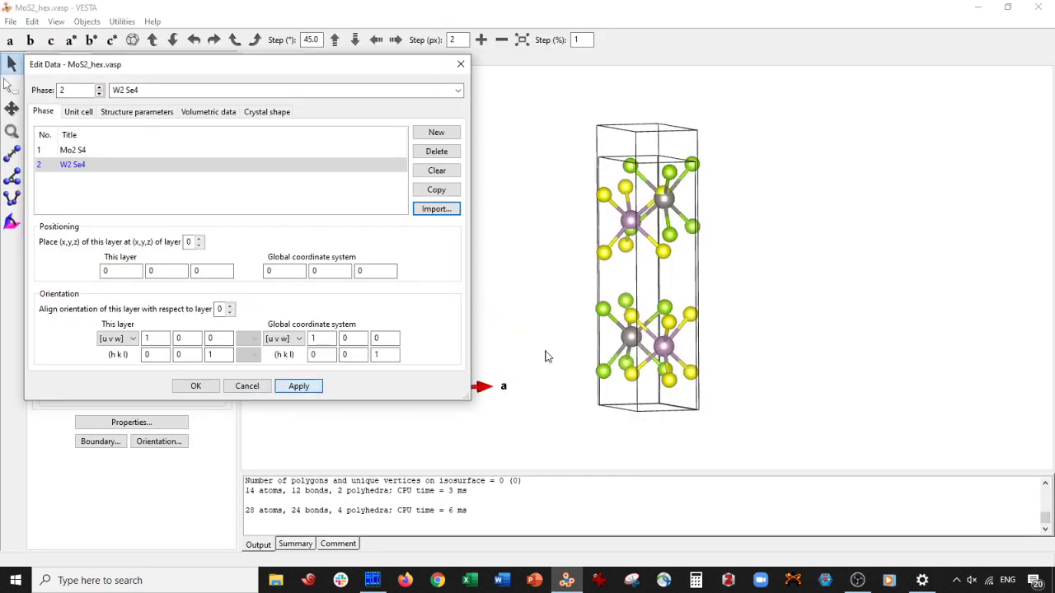
left_click_drag(547, 355, 598, 170)
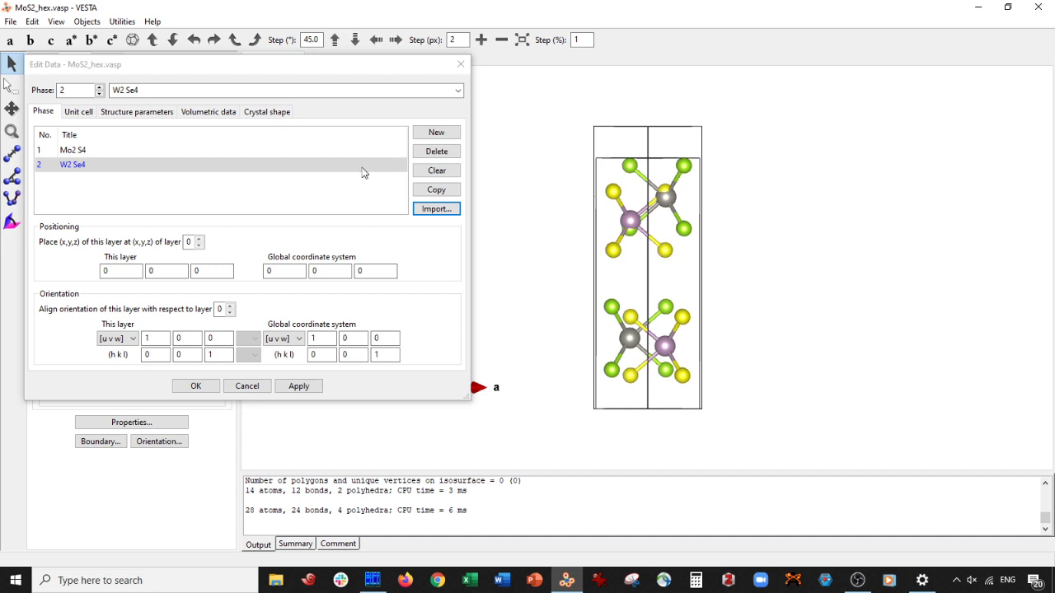
Delete the W2 Se4 phase from the structure data and apply the change.
left_click(151, 152)
left_click(131, 169)
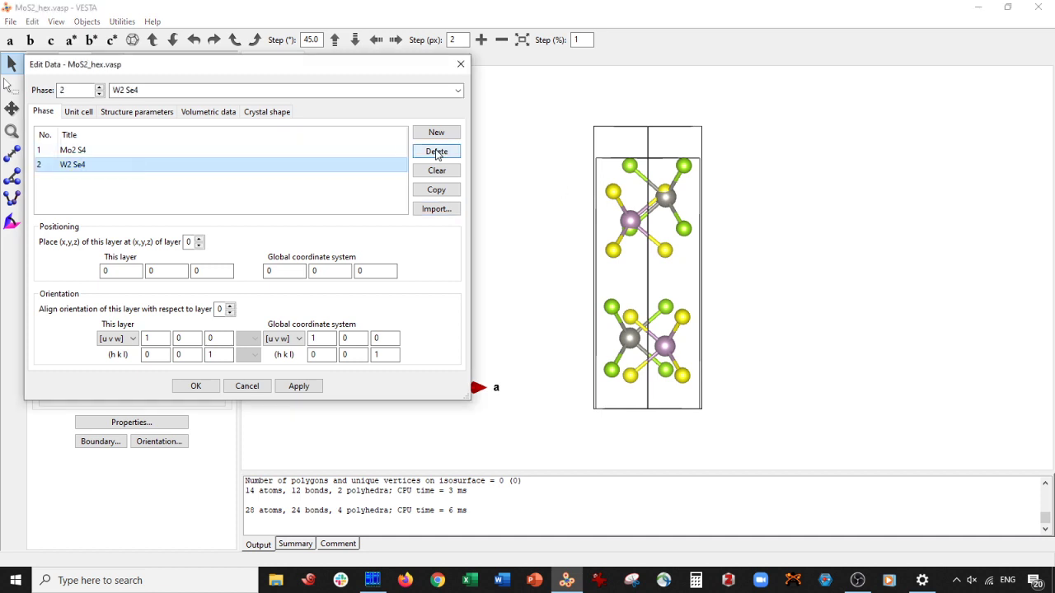
left_click(437, 151)
left_click(300, 387)
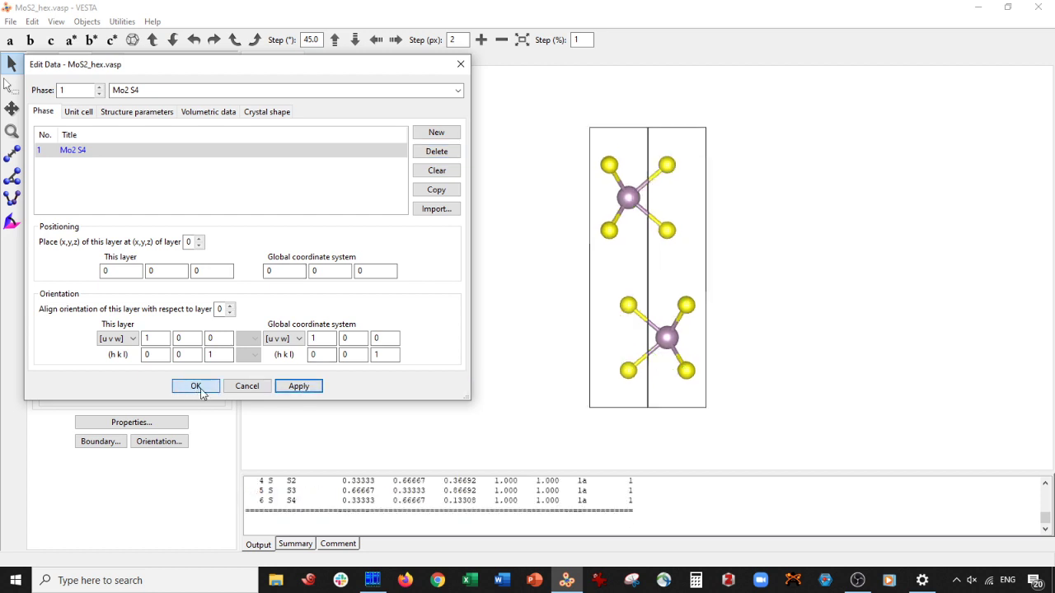
left_click(197, 387)
Export the MoS2 structure in VASP format as MoS2_WSe2_ml_hetero.vasp with Cartesian coordinates.
left_click(11, 21)
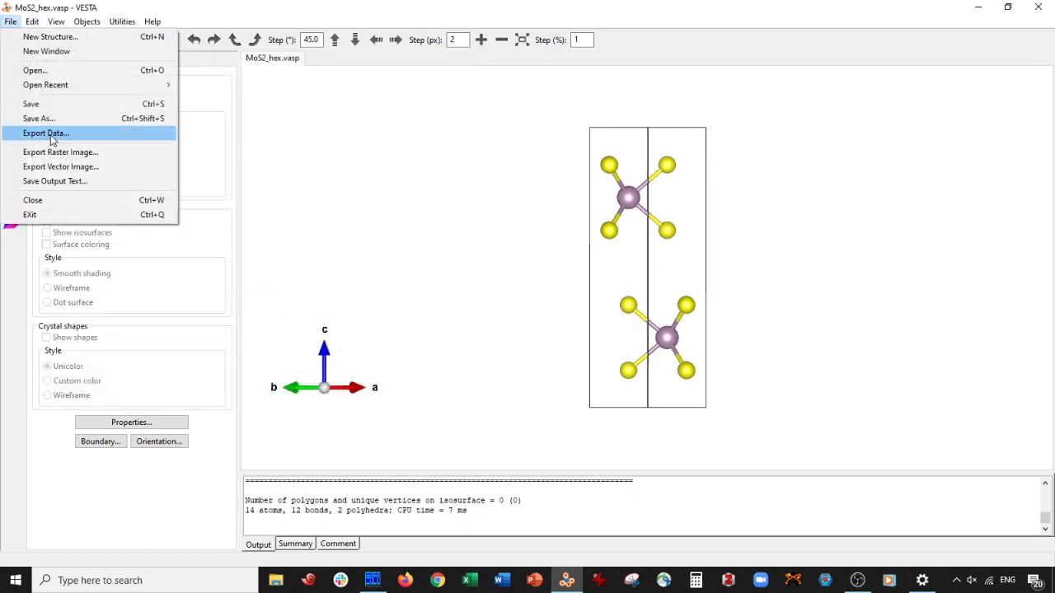
left_click(51, 135)
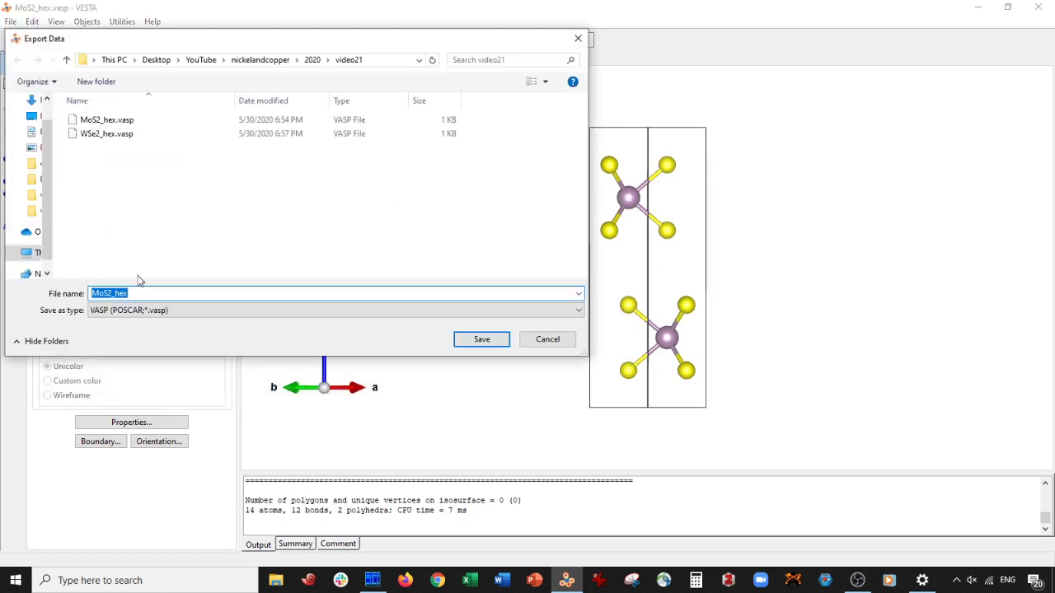
left_click(155, 294)
left_click_drag(139, 293, 115, 294)
left_click(115, 294)
type("WSe2_m")
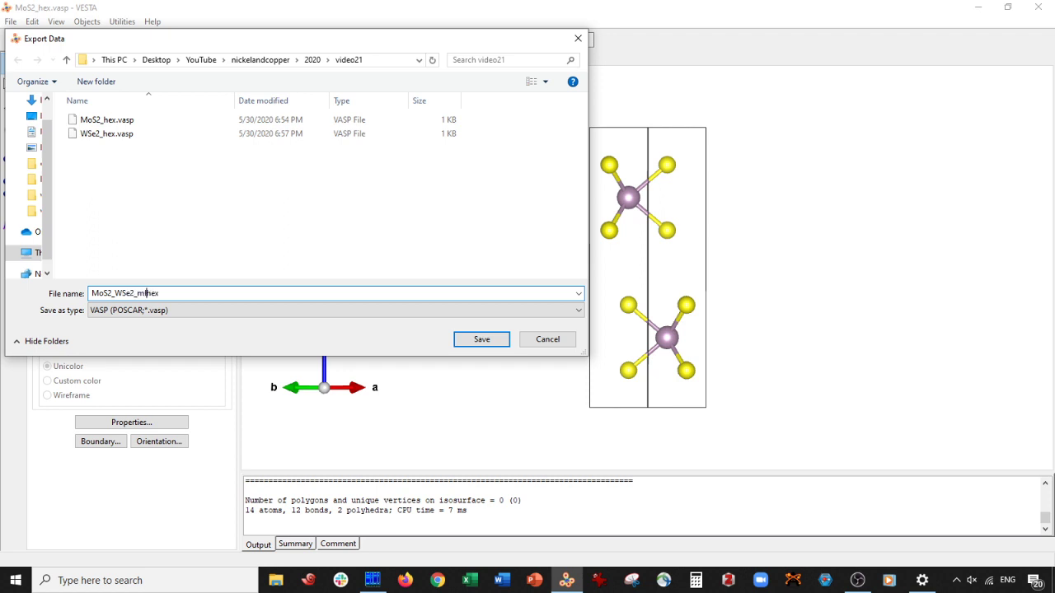
type("l_hetero.vasp")
key("Return")
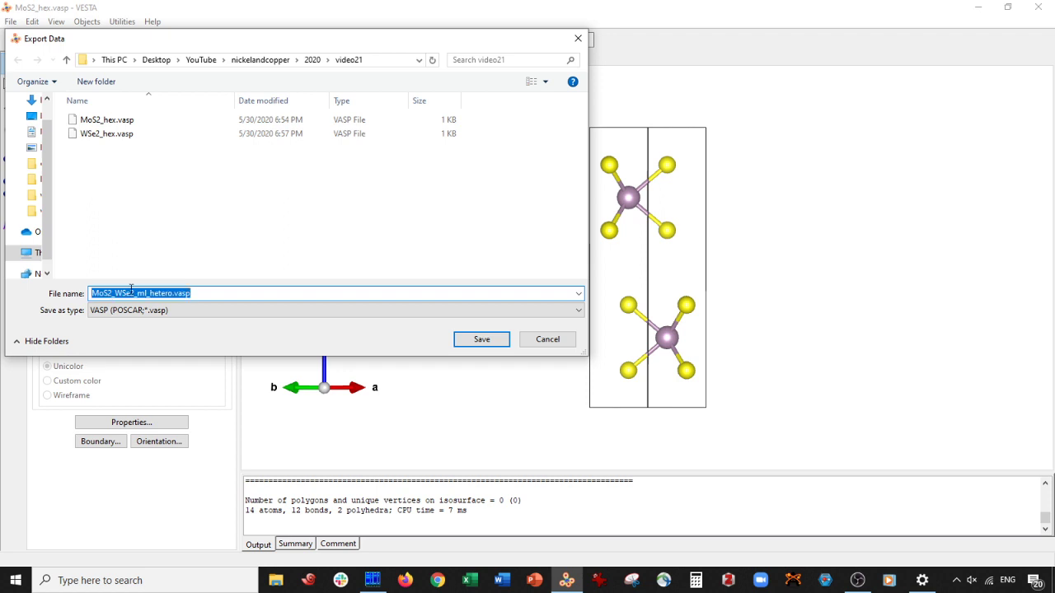
left_click(482, 340)
left_click(127, 118)
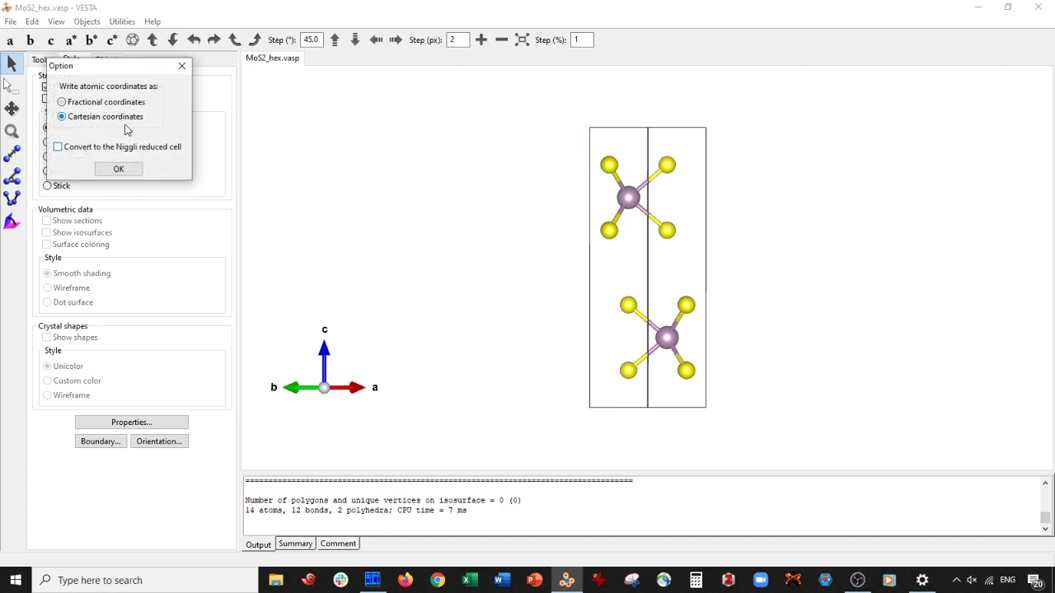
left_click(128, 172)
Switch to Far Manager and open MoS2_WSe2_ml_hetero.vasp in the editor.
left_click(378, 579)
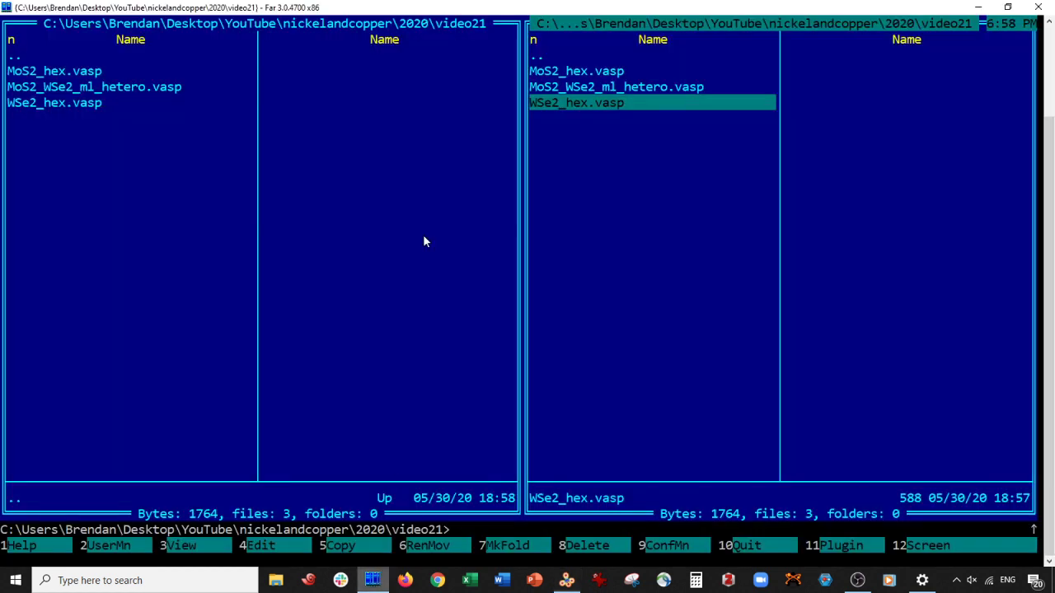
left_click(584, 87)
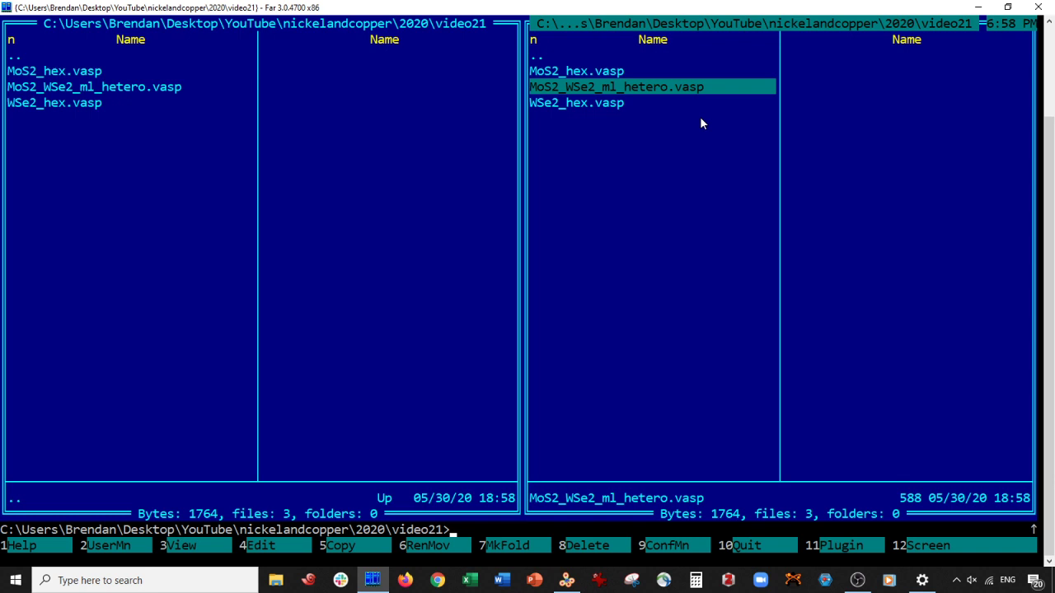
key("F4")
key("Down")
key("Down")
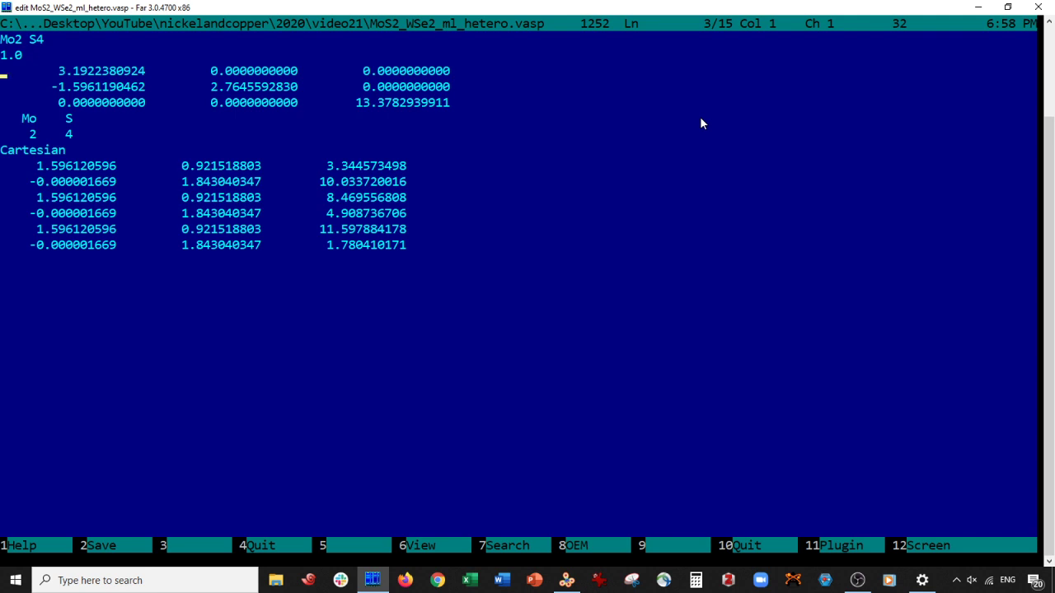
Replace the title line of the file with MoS2_WSe2_ml_hetero.
key("Up")
key("Up")
key("shift+Down")
key("Delete")
key("Return")
key("Up")
type("MoS2_WSe2")
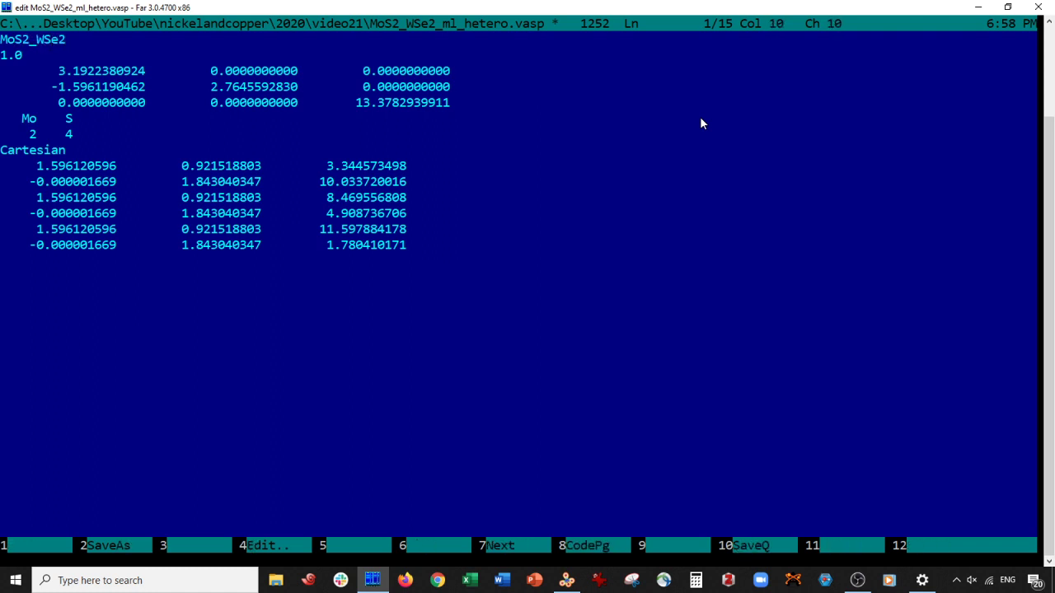
type("_ml_hetero")
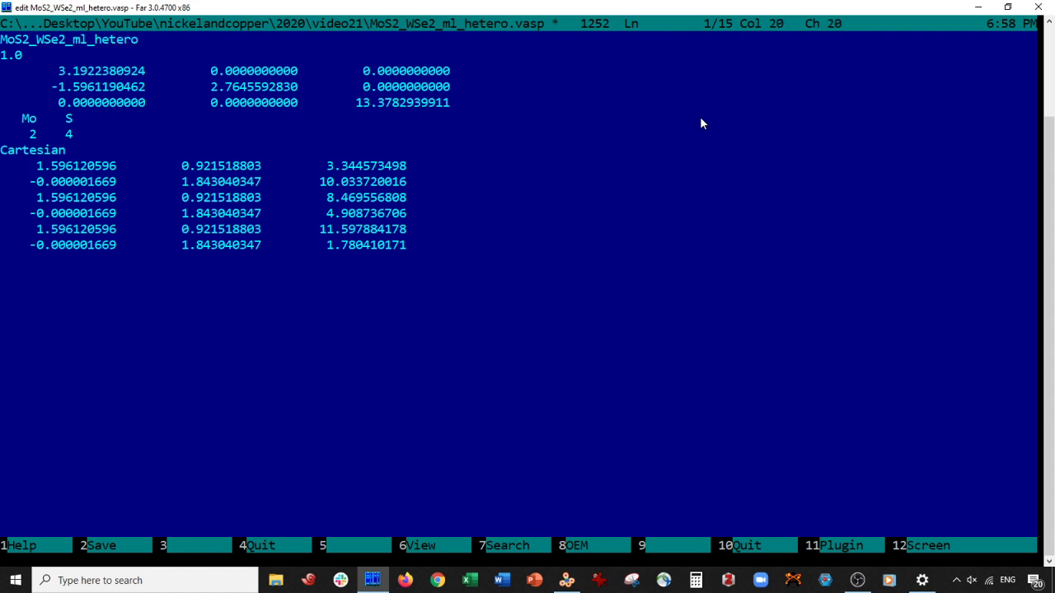
Highlight the x component of the first lattice vector to examine it.
left_click(63, 75)
key("shift+Right")
key("shift+Right")
key("shift+Right")
key("shift+Right")
key("shift+Right")
key("shift+Right")
key("shift+Right")
key("shift+Right")
key("shift+Right")
key("shift+Right")
key("shift+Right")
key("shift+Right")
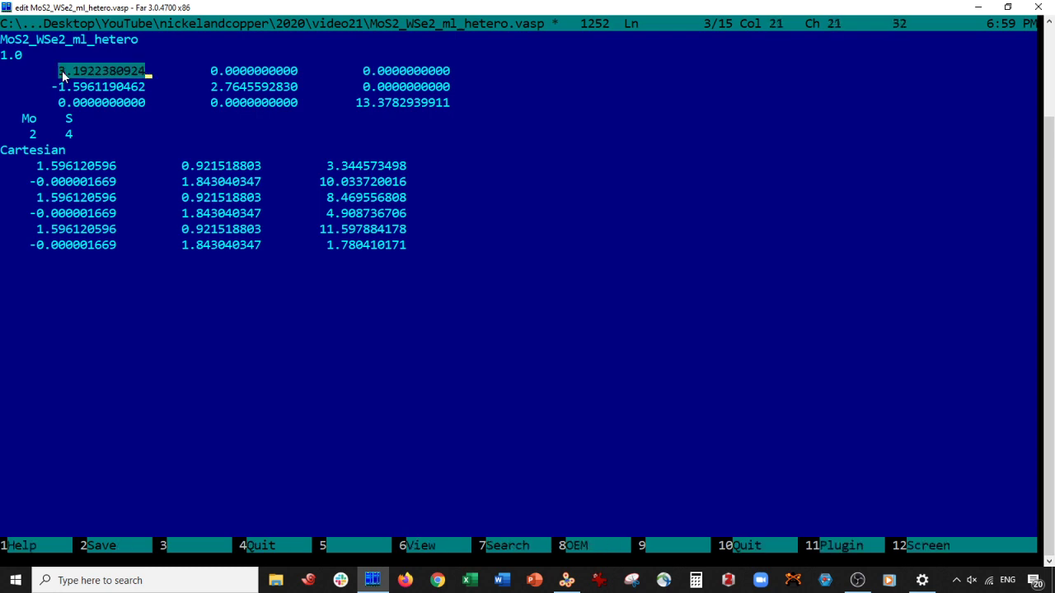
key("Left")
Save and close the heterostructure file, and copy the three lattice vector lines from WSe2_hex.vasp.
key("F2")
key("Escape")
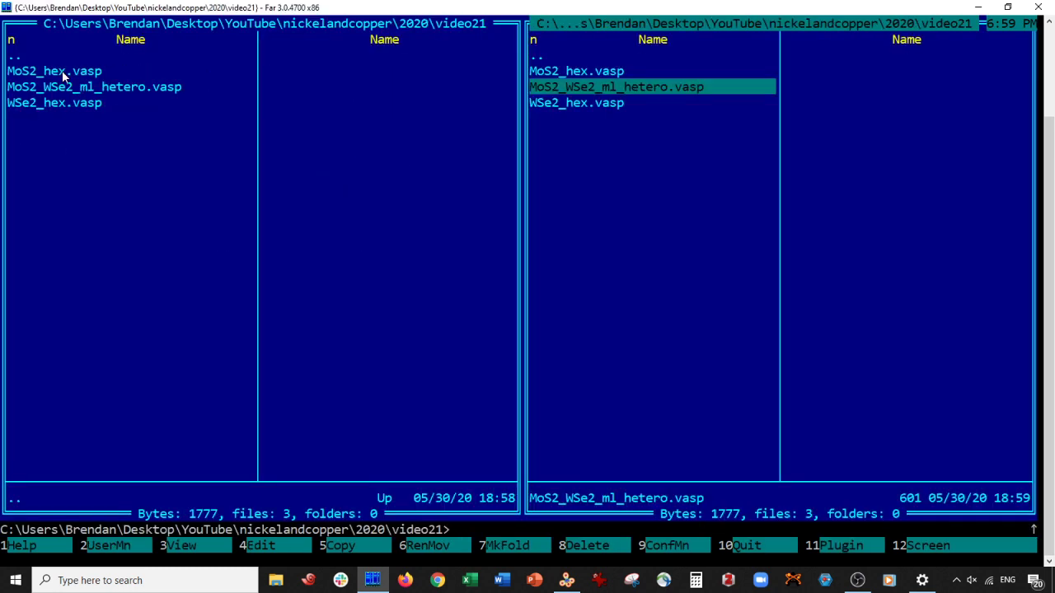
key("Down")
key("F4")
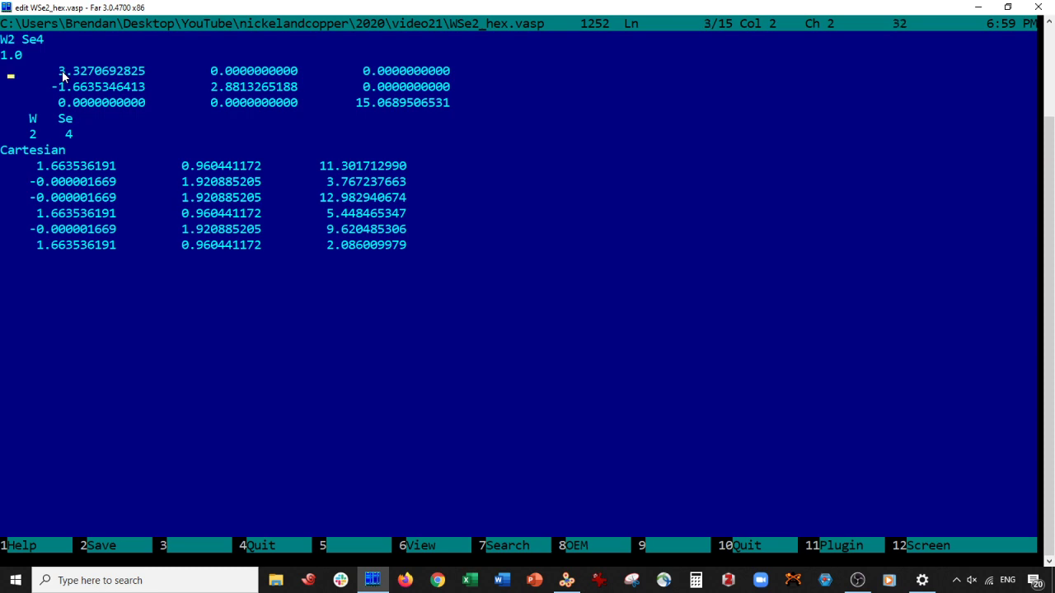
key("shift+Down")
key("shift+Down")
key("shift+Down")
key("ctrl+c")
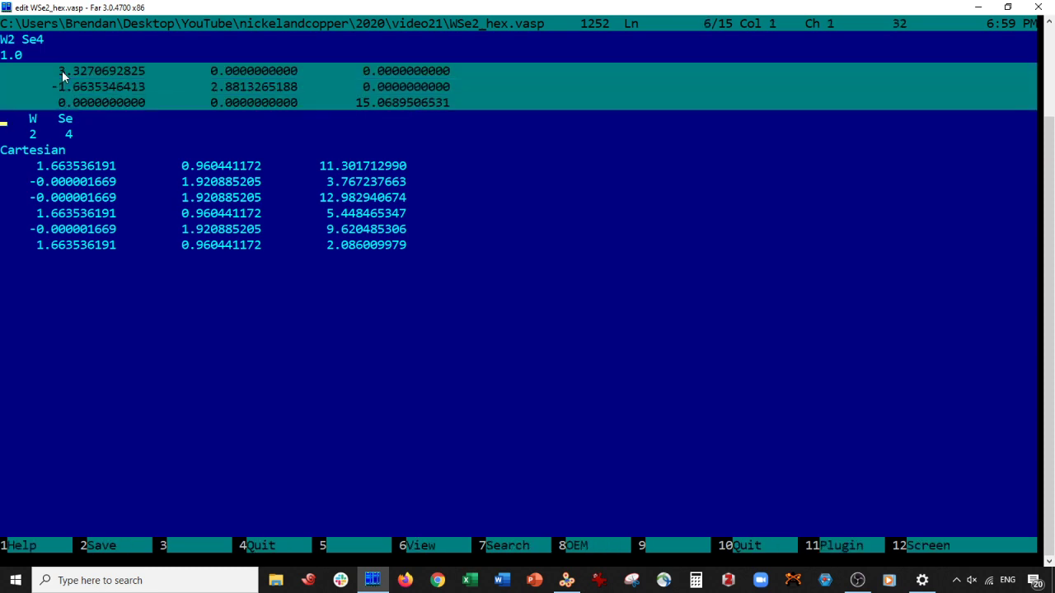
Paste the WSe2 lattice vectors below the MoS2 ones in MoS2_WSe2_ml_hetero.vasp, with blank lines around them.
key("Escape")
key("Up")
key("F4")
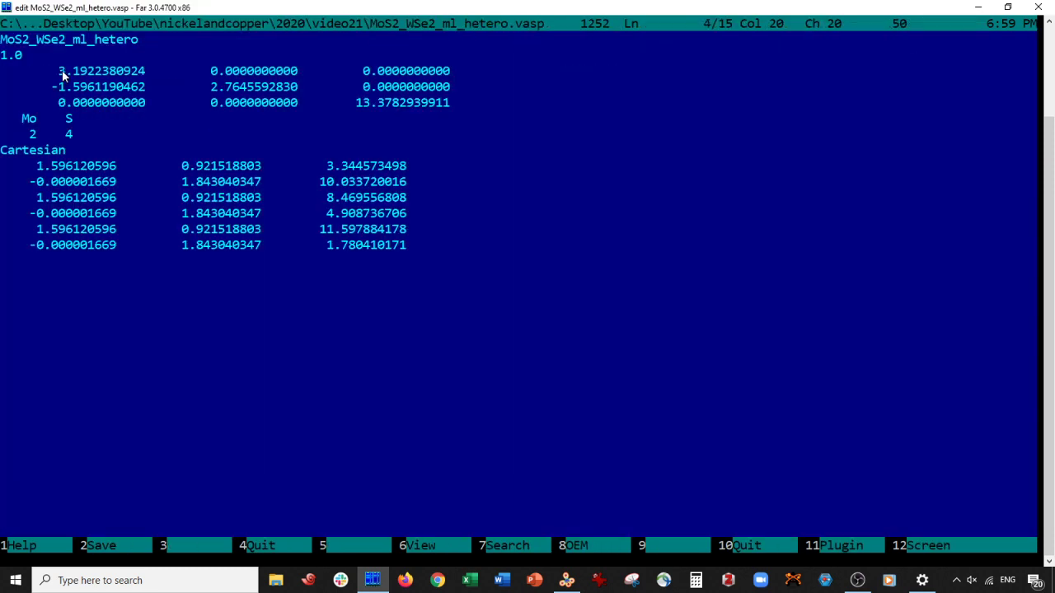
left_click(4, 120)
key("Return")
key("Return")
key("Return")
key("Up")
key("Up")
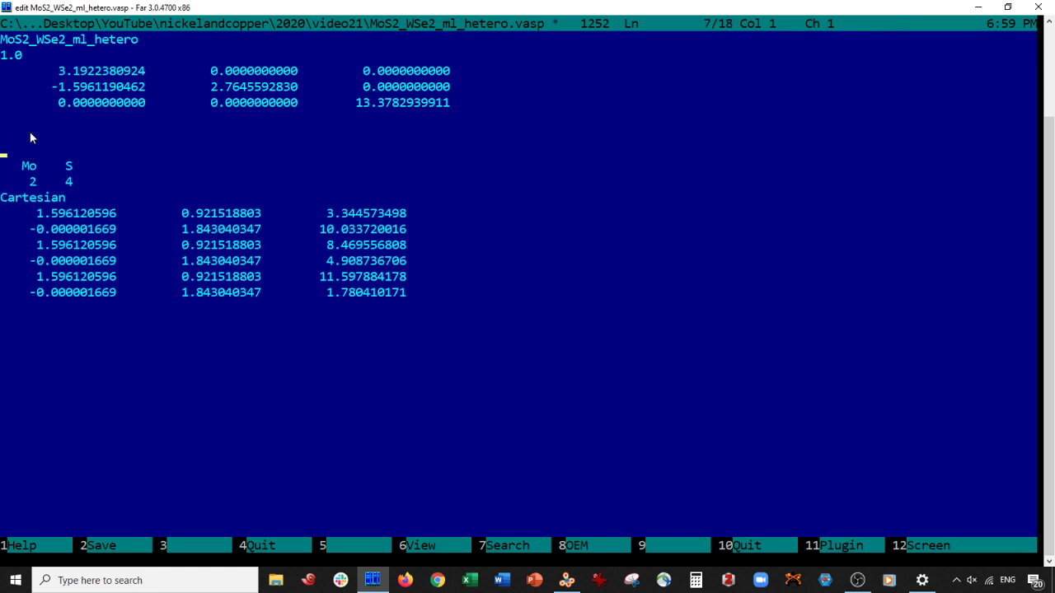
key("ctrl+v")
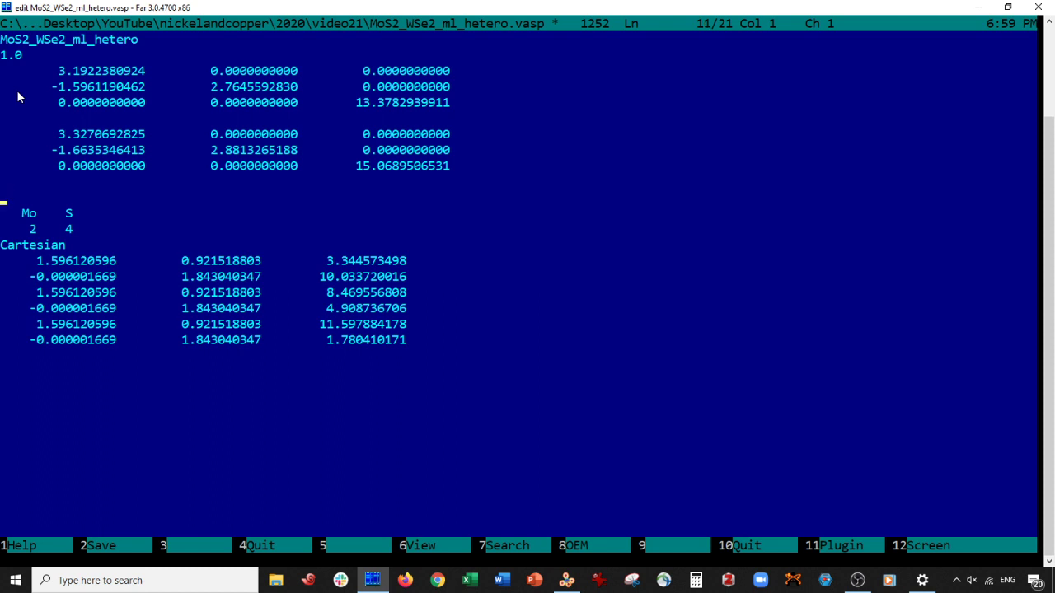
key("Return")
key("Return")
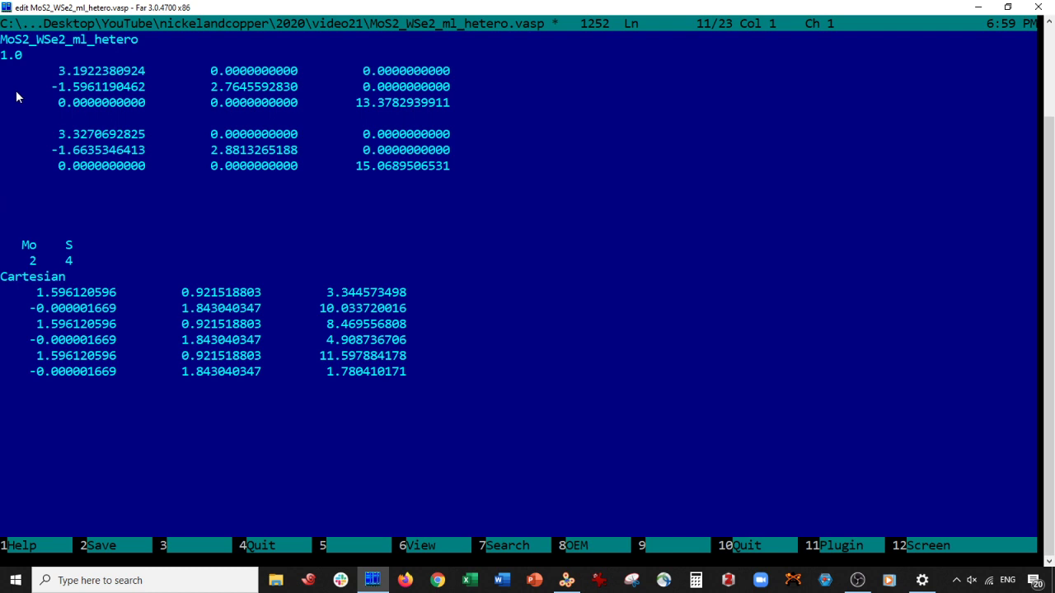
Copy the x component of the first MoS2 lattice vector into Calculator as the first term of a sum.
left_click(53, 74)
key("Right")
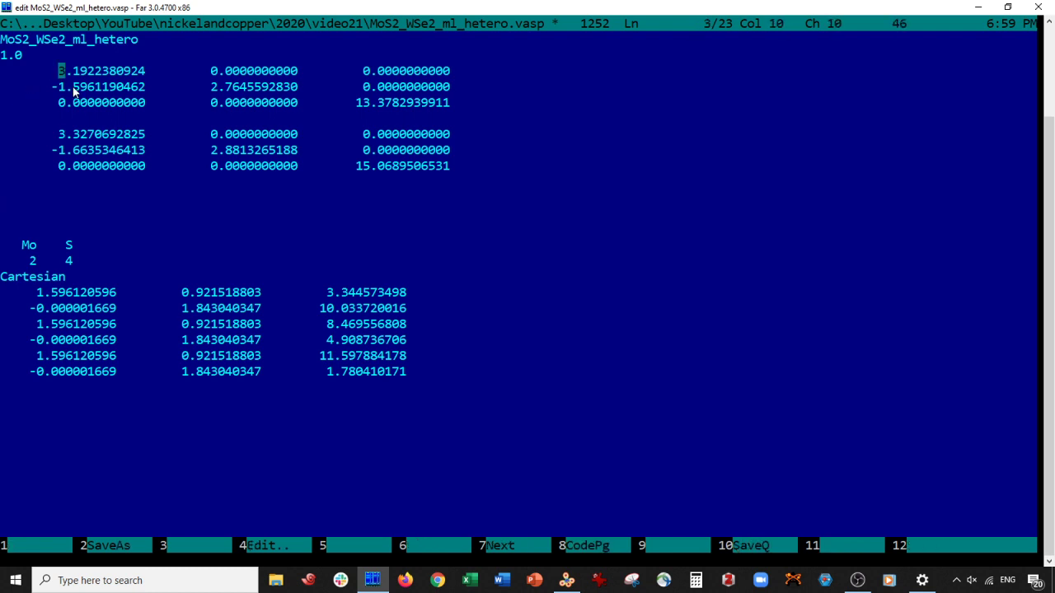
key("shift+Right")
key("shift+Right")
key("shift+Right")
key("shift+Right")
key("shift+Right")
key("shift+Right")
key("shift+Right")
key("shift+Right")
key("shift+Right")
key("shift+Right")
key("shift+Right")
key("shift+Right")
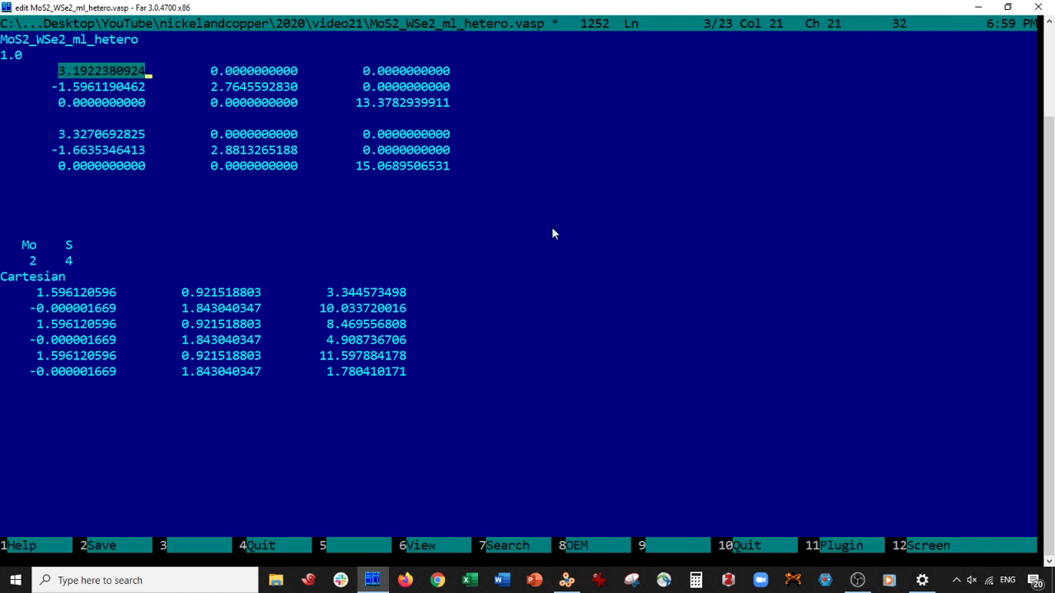
left_click(696, 580)
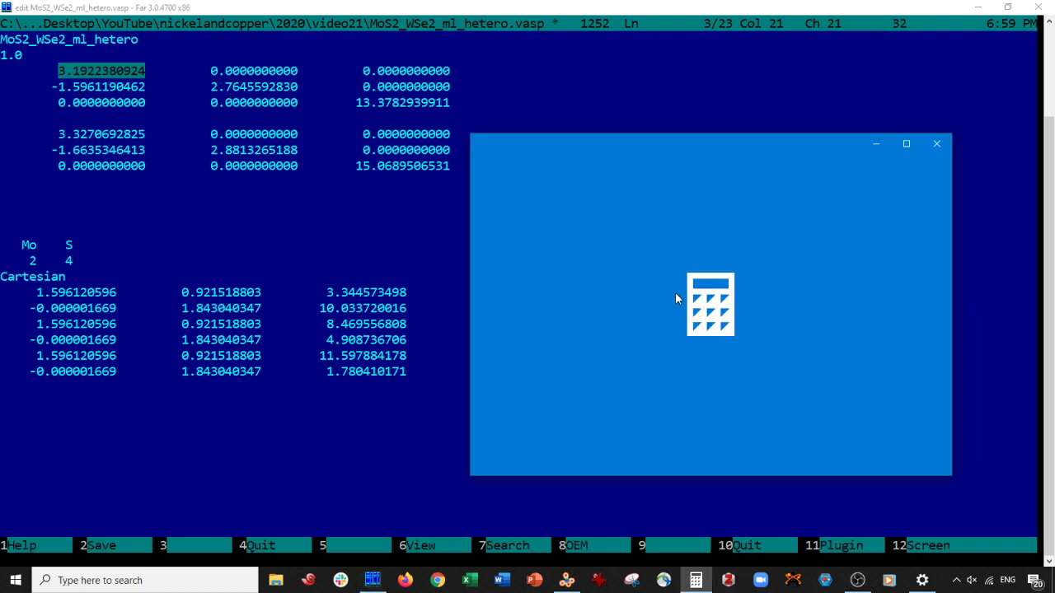
key("ctrl+v")
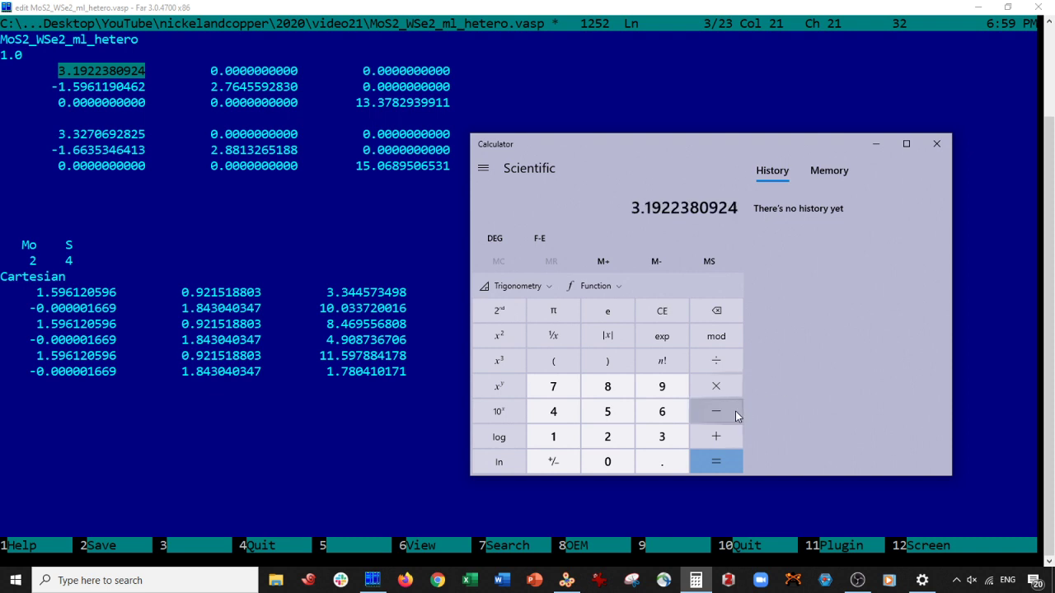
key("plus")
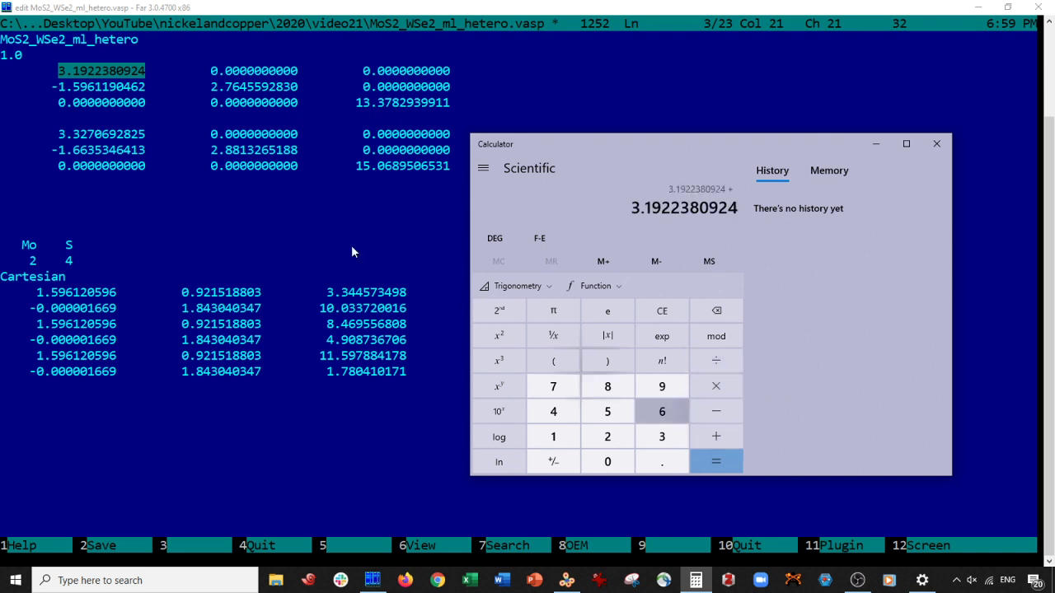
Add the x component of the first WSe2 lattice vector to the MoS2 value in Calculator.
left_click(56, 142)
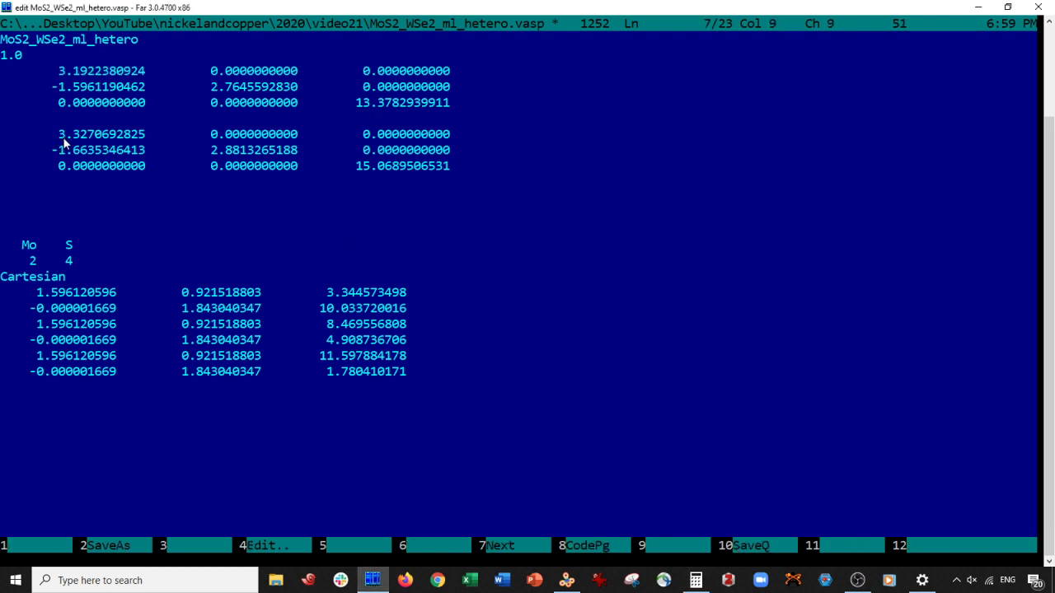
key("shift+Right")
key("shift+Right")
key("shift+Right")
key("shift+Right")
key("shift+Right")
key("shift+Right")
key("shift+Right")
key("shift+Right")
key("shift+Right")
key("shift+Right")
key("shift+Right")
key("shift+Right")
key("ctrl+c")
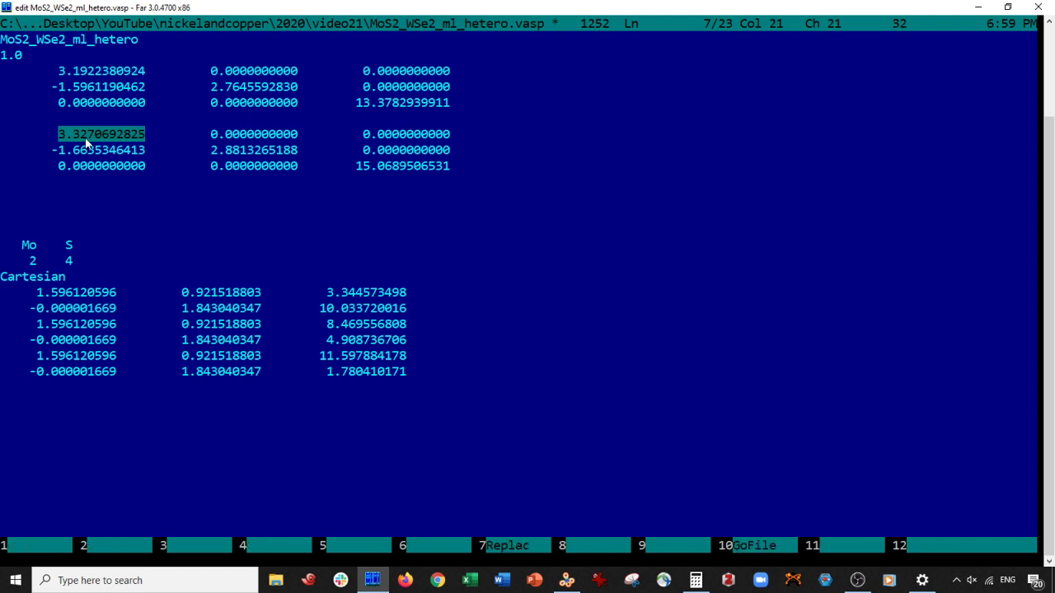
left_click(696, 580)
key("ctrl+v")
left_click(722, 462)
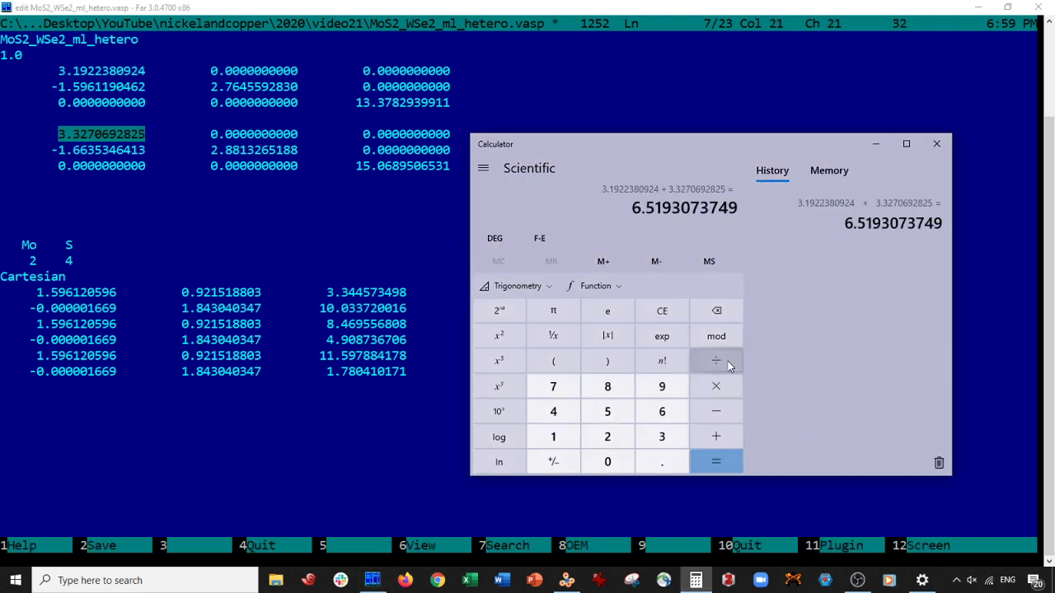
Divide the sum by 2 and paste the average 3.25965368745 on a new row below the WSe2 lattice vectors.
left_click(716, 361)
left_click(607, 437)
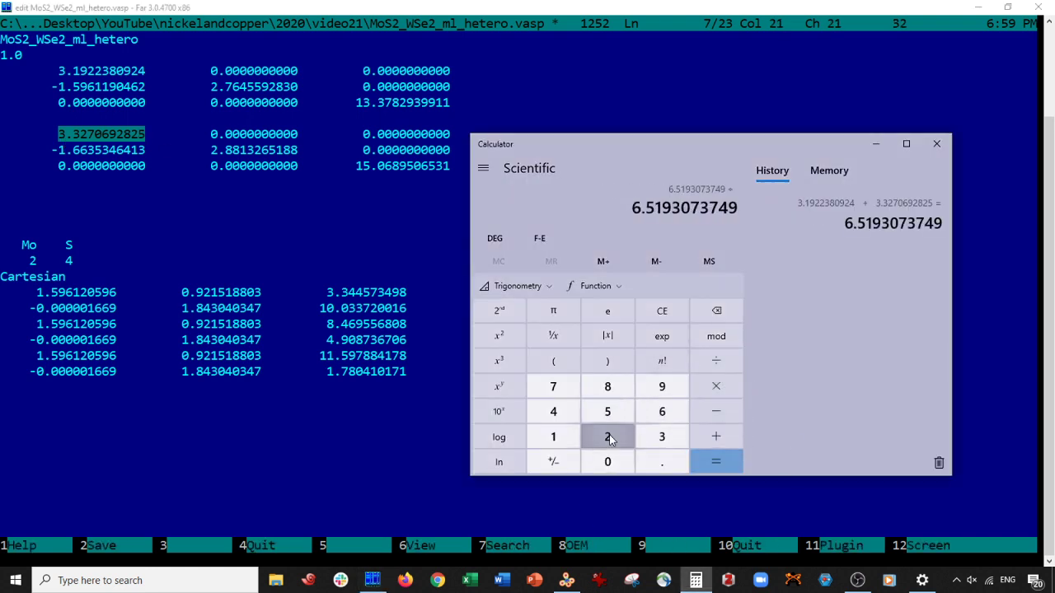
left_click(716, 461)
left_click(61, 199)
left_click(60, 200)
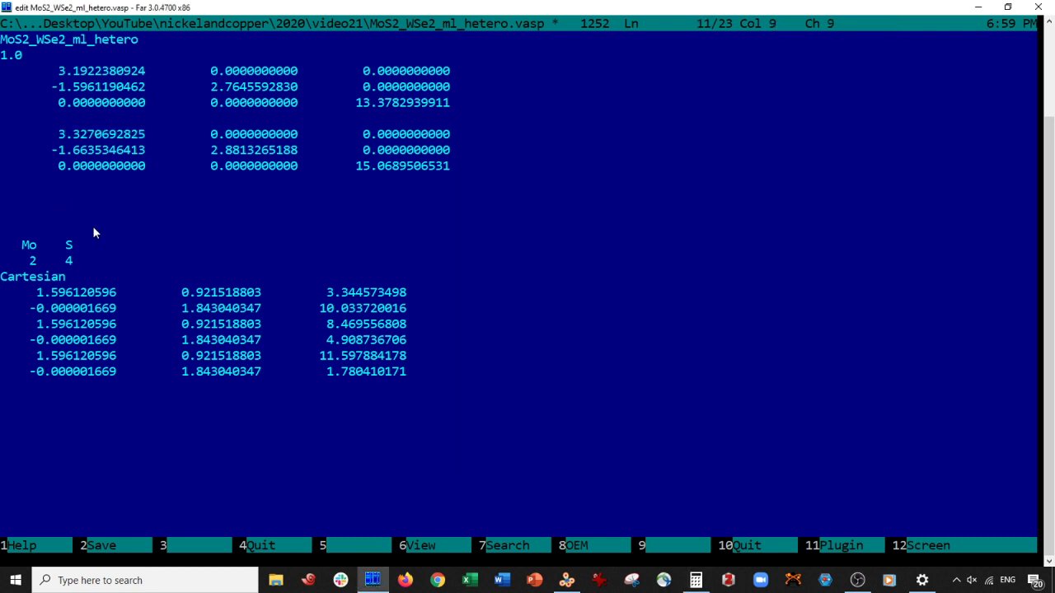
key("ctrl+v")
Copy the x component of the second MoS2 lattice vector into Calculator as the first term of a new sum.
left_click(143, 87)
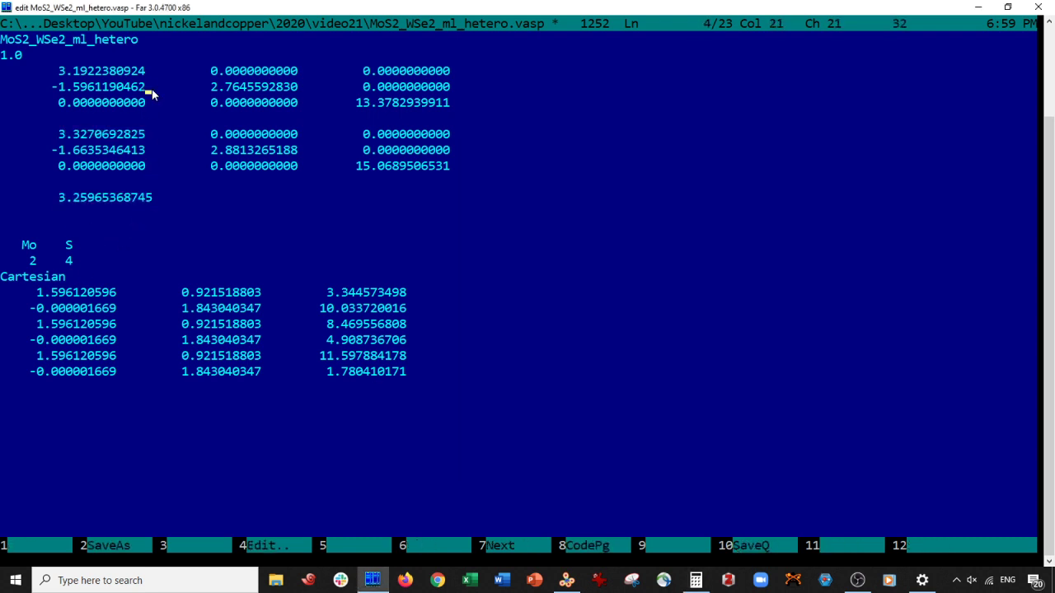
key("ctrl+shift+Left")
key("ctrl+shift+Left")
key("shift+Left")
key("ctrl+c")
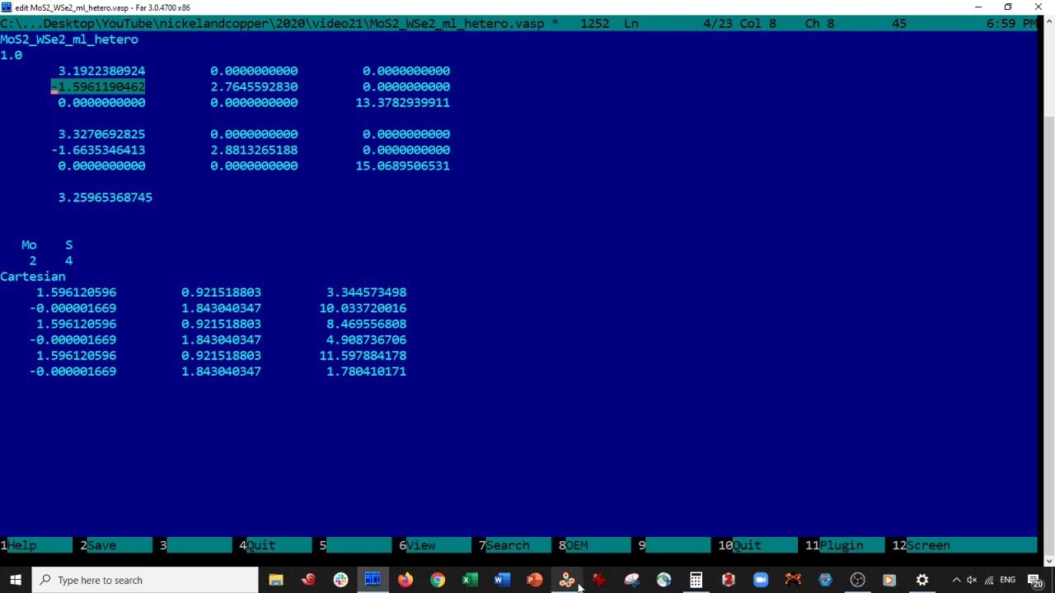
left_click(695, 580)
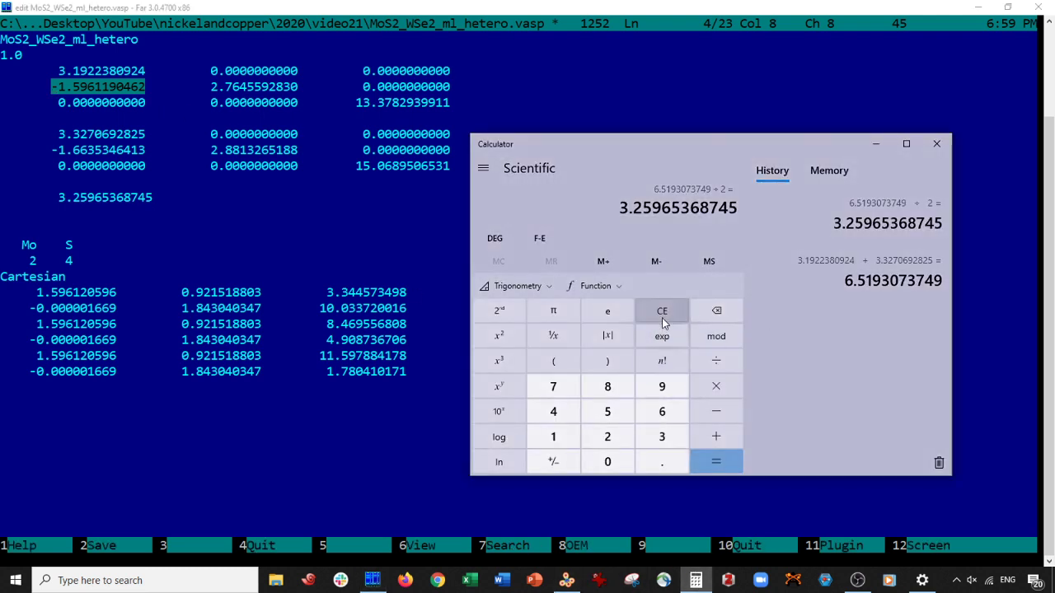
left_click(663, 312)
key("ctrl+v")
left_click(715, 437)
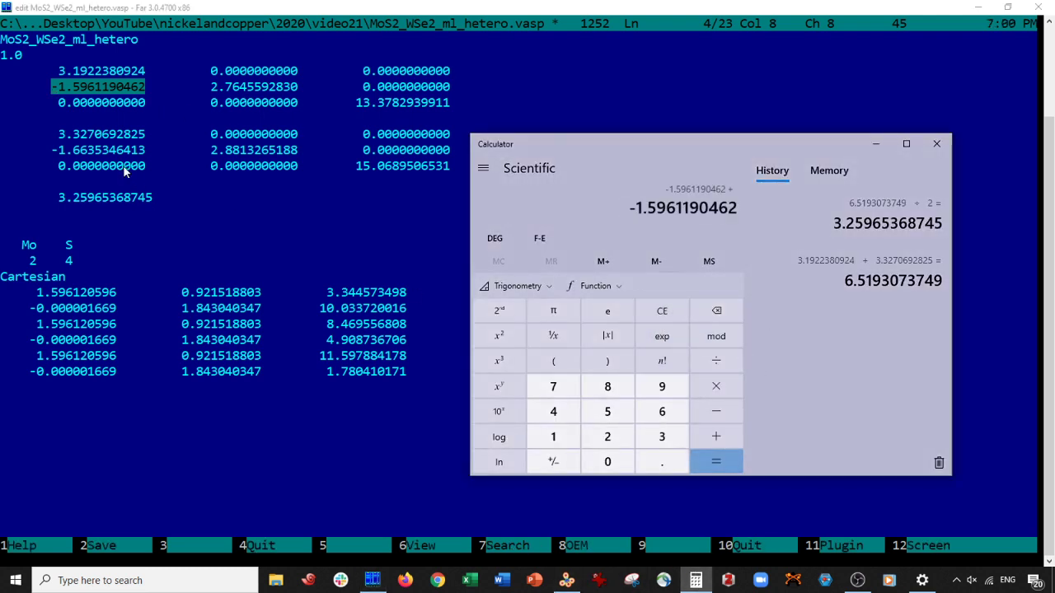
Add the x component of the second WSe2 lattice vector to the MoS2 value in Calculator.
left_click(47, 148)
left_click(56, 156)
key("shift+Right")
key("shift+Right")
key("shift+Right")
key("shift+Right")
key("shift+Right")
key("shift+Right")
key("shift+Right")
key("shift+Right")
key("shift+Right")
key("shift+Right")
key("shift+Right")
key("shift+Right")
key("shift+Right")
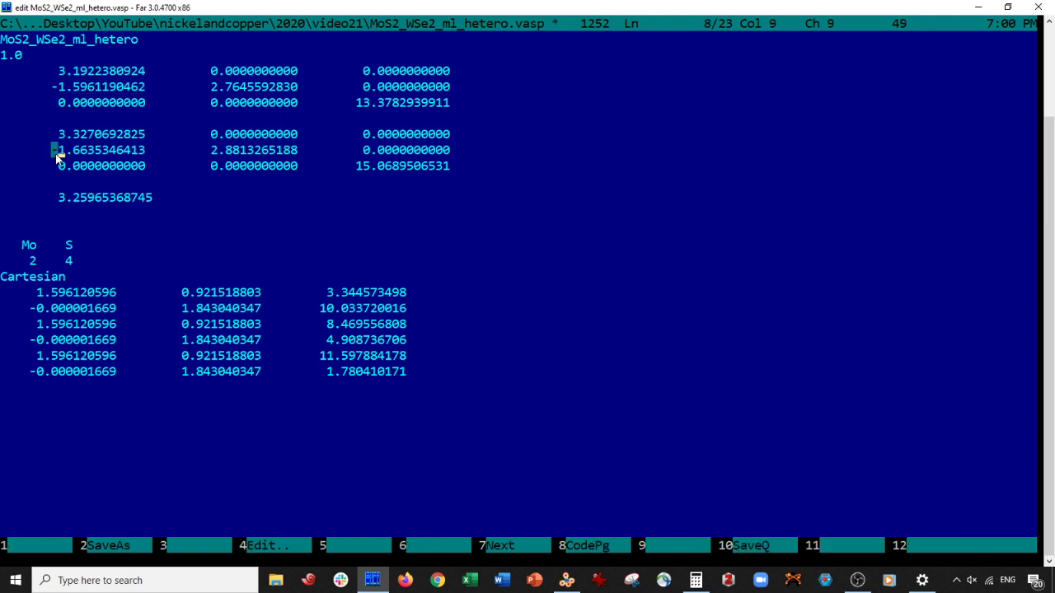
key("ctrl+c")
left_click(696, 580)
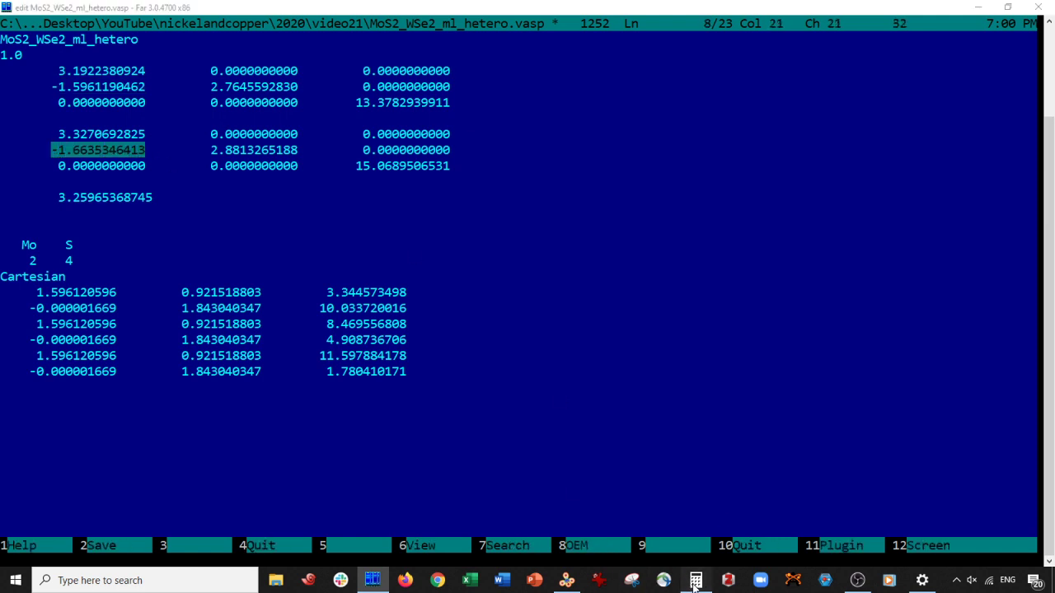
key("ctrl+v")
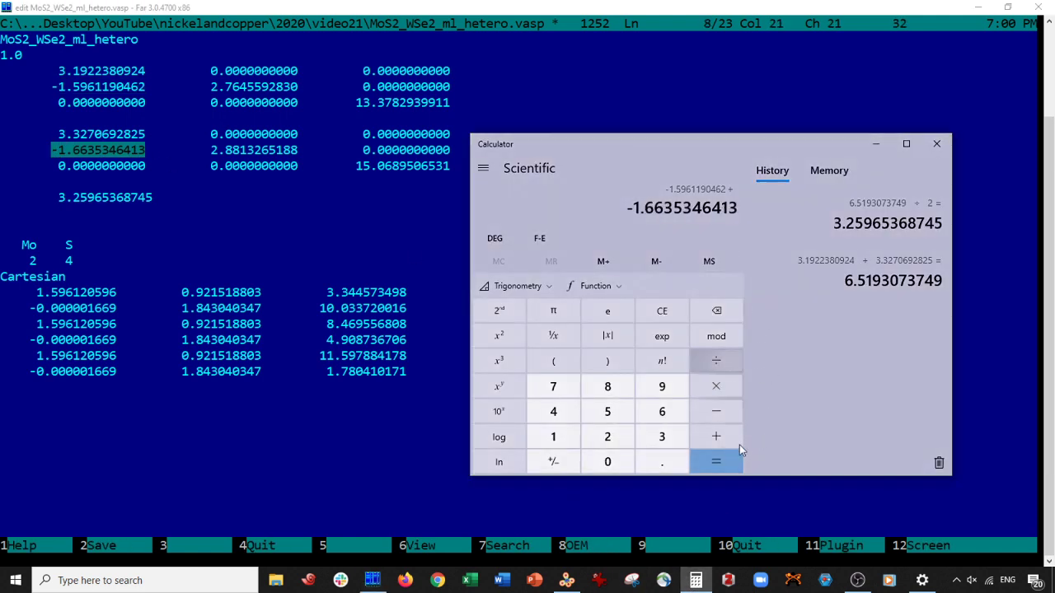
key("Return")
Divide the sum by 2 and paste the average -1.62982684375 below the first averaged lattice value.
left_click(708, 363)
left_click(607, 437)
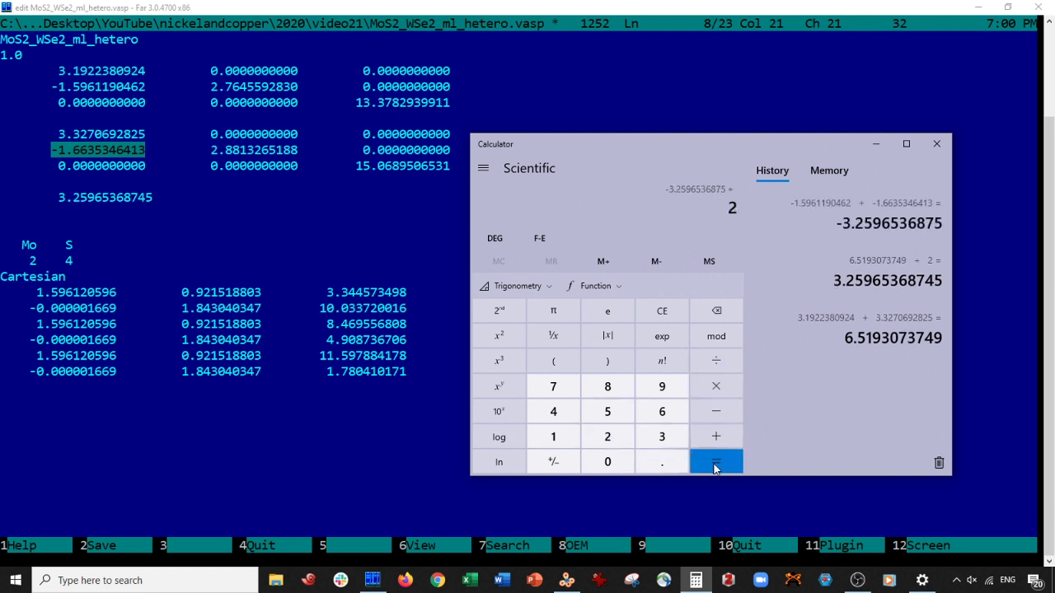
left_click(715, 462)
left_click(65, 213)
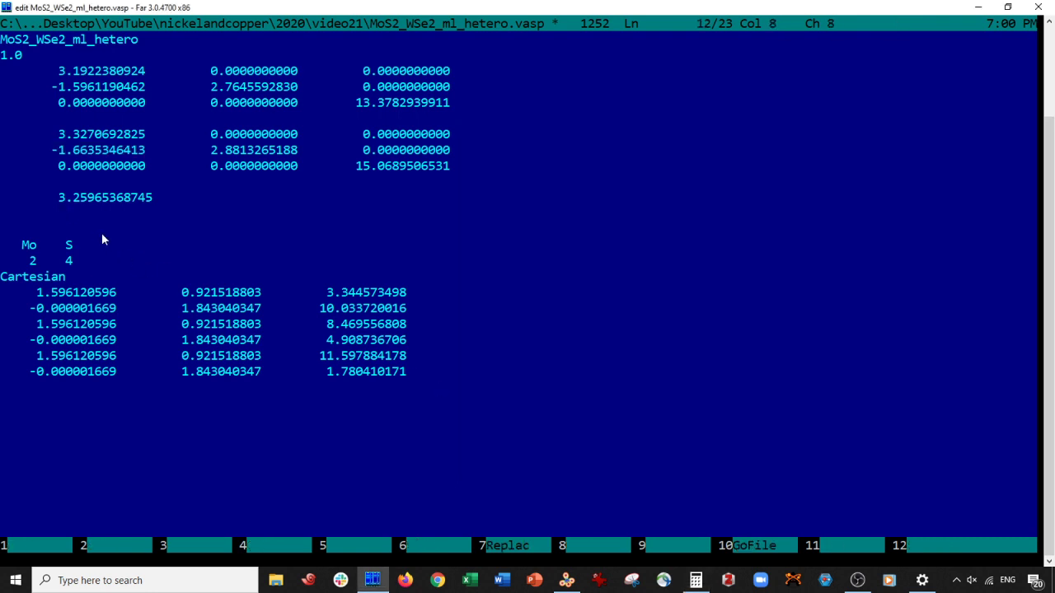
key("ctrl+v")
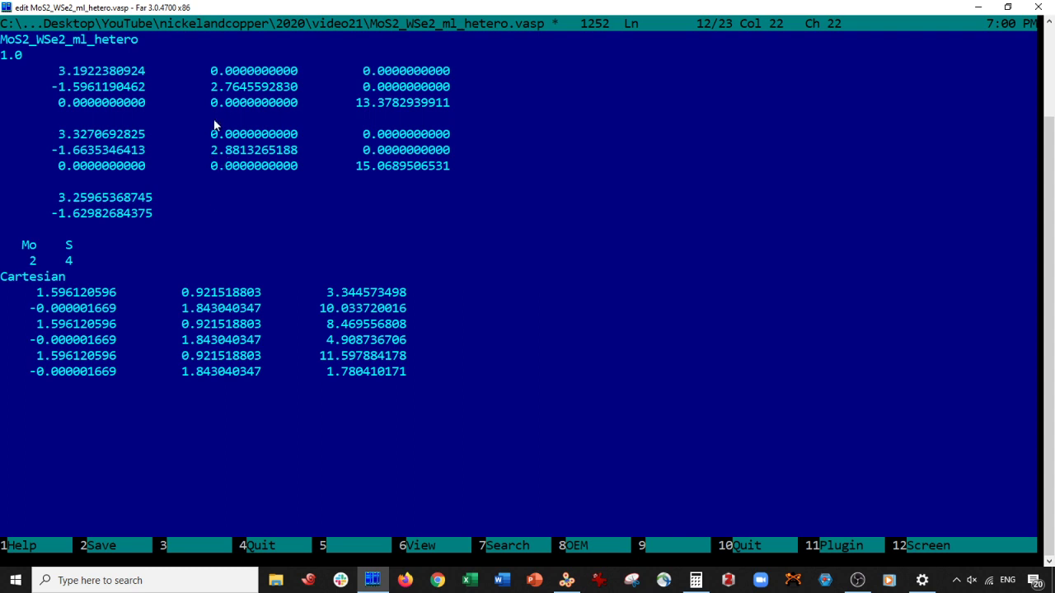
Copy the y component of the second MoS2 lattice vector into Calculator as the first term of a new sum.
left_click(212, 87)
key("shift+Right")
key("shift+Right")
key("shift+Right")
key("shift+Right")
key("shift+Right")
key("shift+Right")
key("shift+Right")
key("shift+Right")
key("shift+Right")
key("shift+Right")
key("shift+Right")
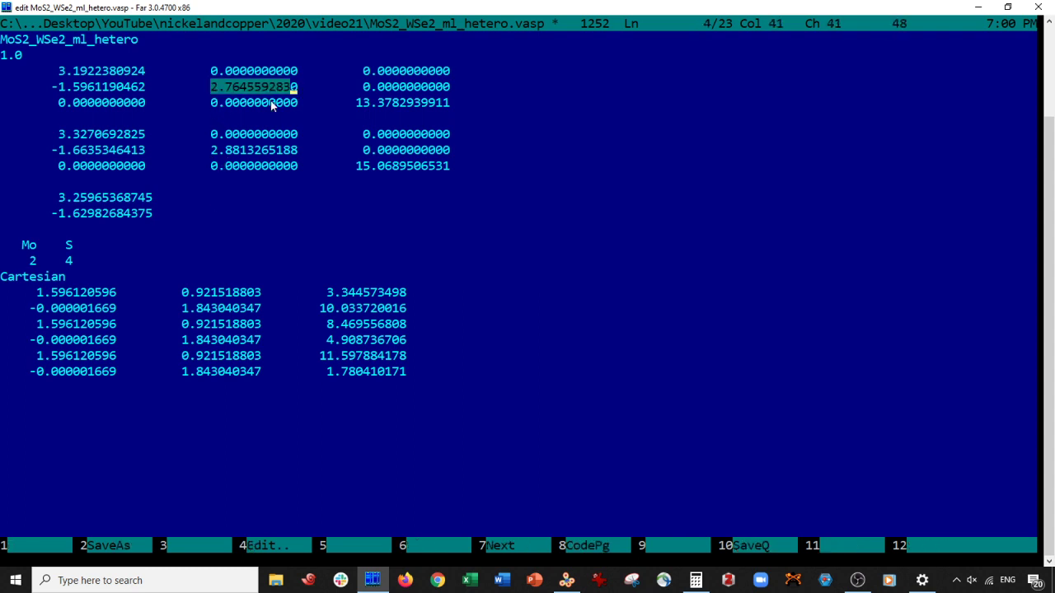
key("shift+Right")
key("ctrl+c")
left_click(696, 580)
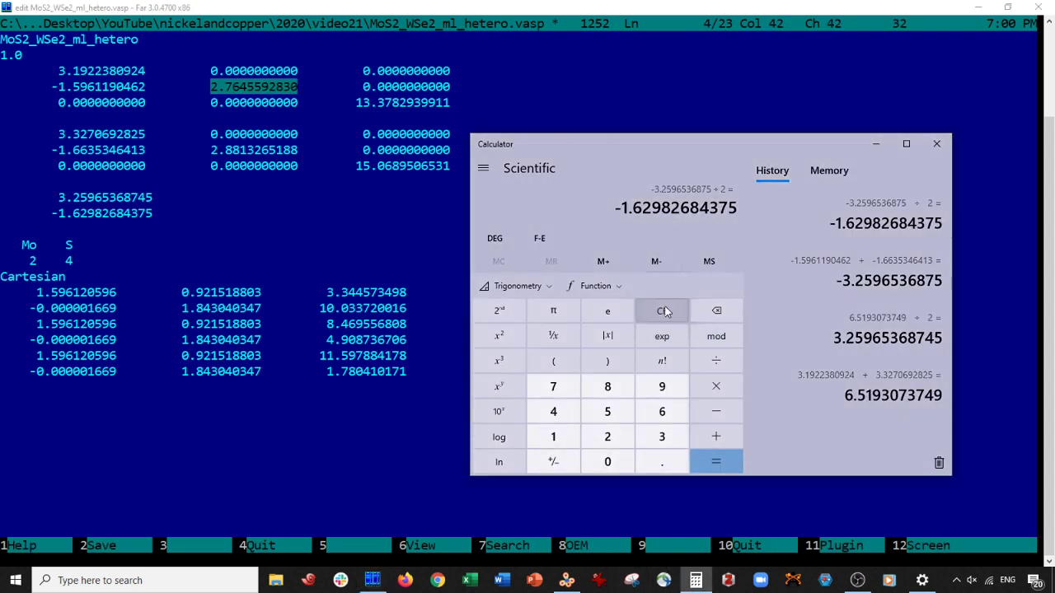
left_click(664, 311)
key("ctrl+v")
left_click(716, 436)
Add the y component of the second WSe2 lattice vector to the MoS2 value in Calculator.
left_click(216, 156)
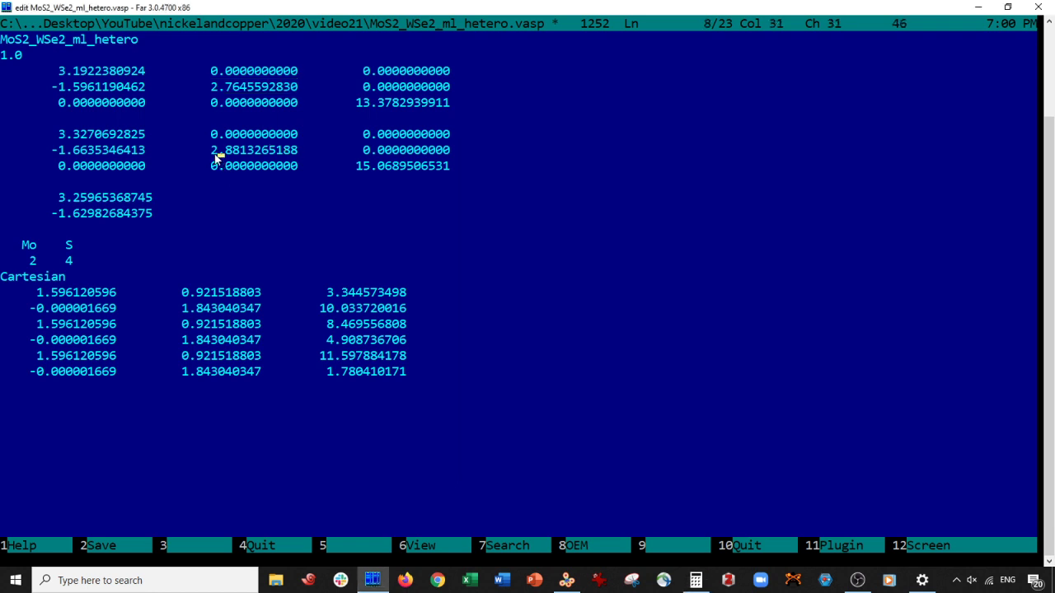
key("shift+Right")
key("shift+Right")
key("shift+Right")
key("shift+Right")
key("shift+Right")
key("shift+Right")
key("shift+Right")
key("shift+Right")
key("shift+Right")
key("shift+Right")
key("shift+Right")
key("shift+Right")
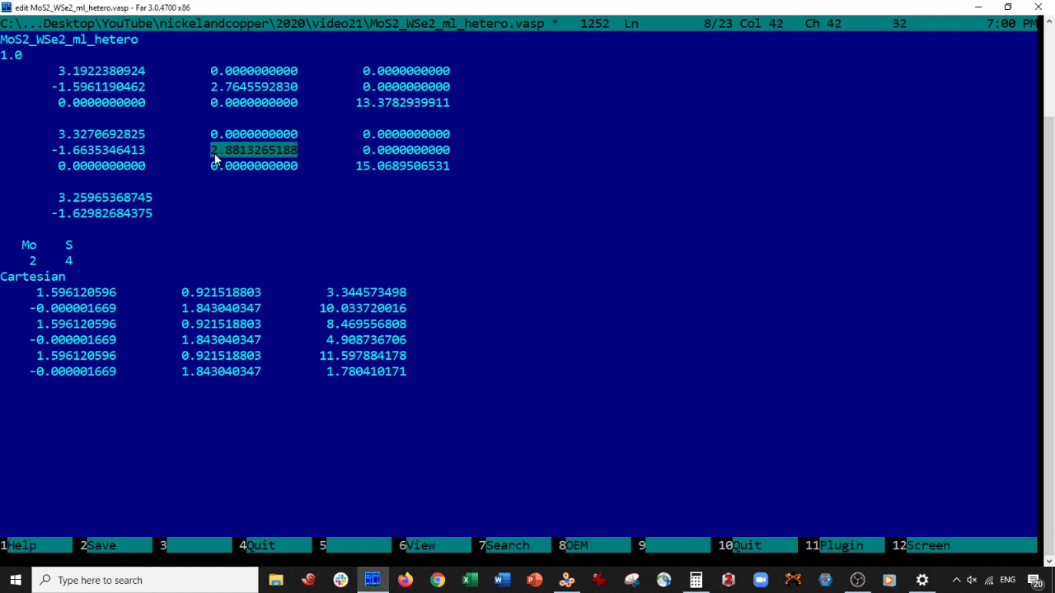
key("ctrl+c")
left_click(696, 580)
key("ctrl+v")
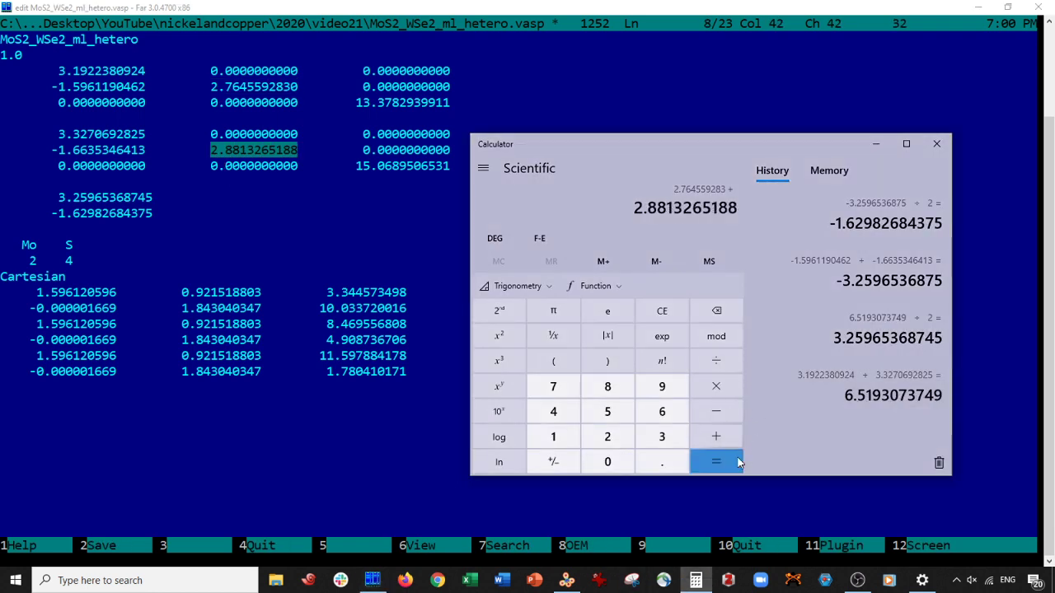
left_click(715, 462)
Divide the sum by 2 and paste the average 2.8229429009 as the y component of the second averaged lattice vector.
left_click(716, 361)
left_click(607, 437)
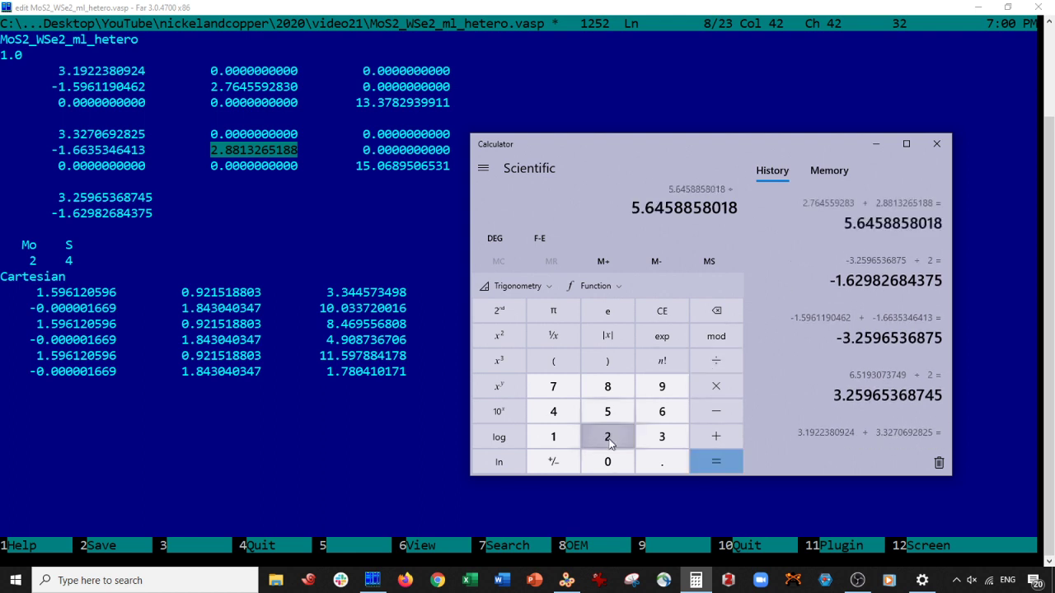
left_click(715, 462)
left_click(208, 217)
type("2.8229429009")
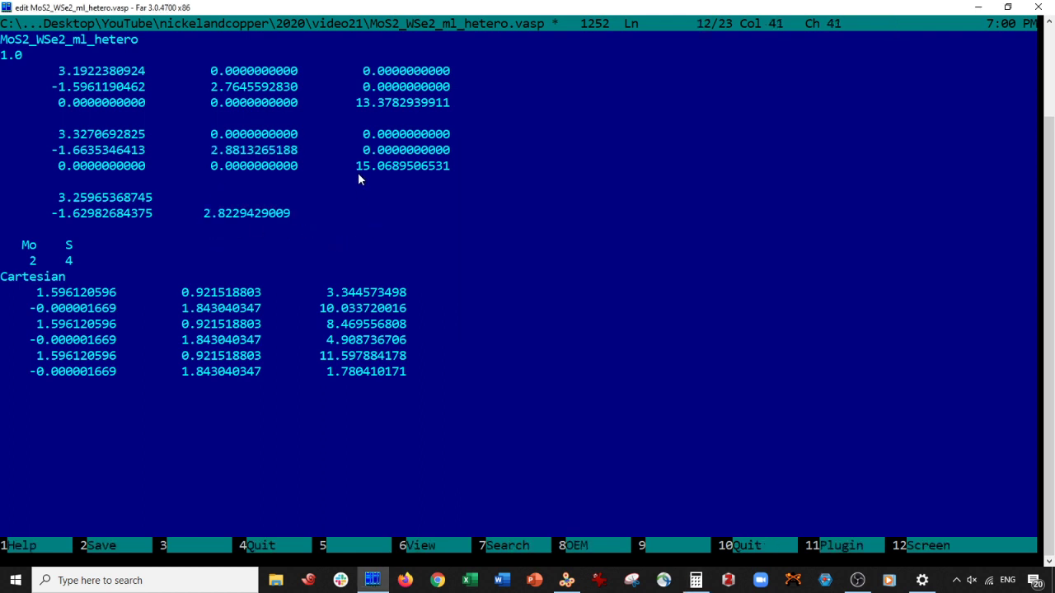
Copy the z component of the third MoS2 lattice vector into Calculator as the first term of a new sum.
left_click(358, 102)
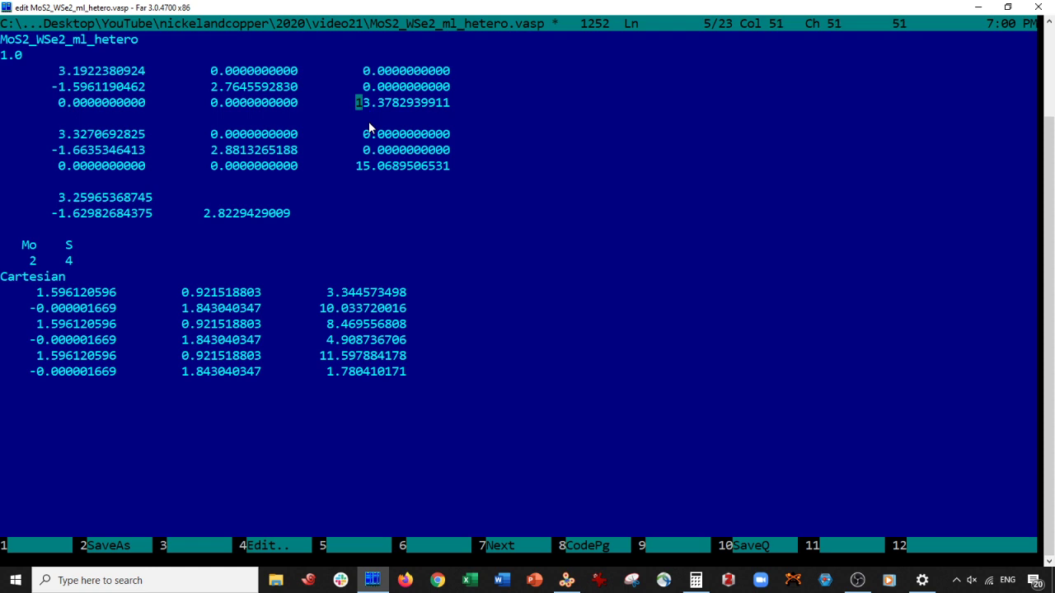
key("shift+Right")
key("shift+Right")
key("shift+Right")
key("shift+Right")
key("shift+Right")
key("shift+Right")
key("shift+Right")
key("shift+Right")
key("shift+Right")
key("shift+Right")
key("shift+Right")
key("shift+Right")
key("ctrl+c")
left_click(696, 580)
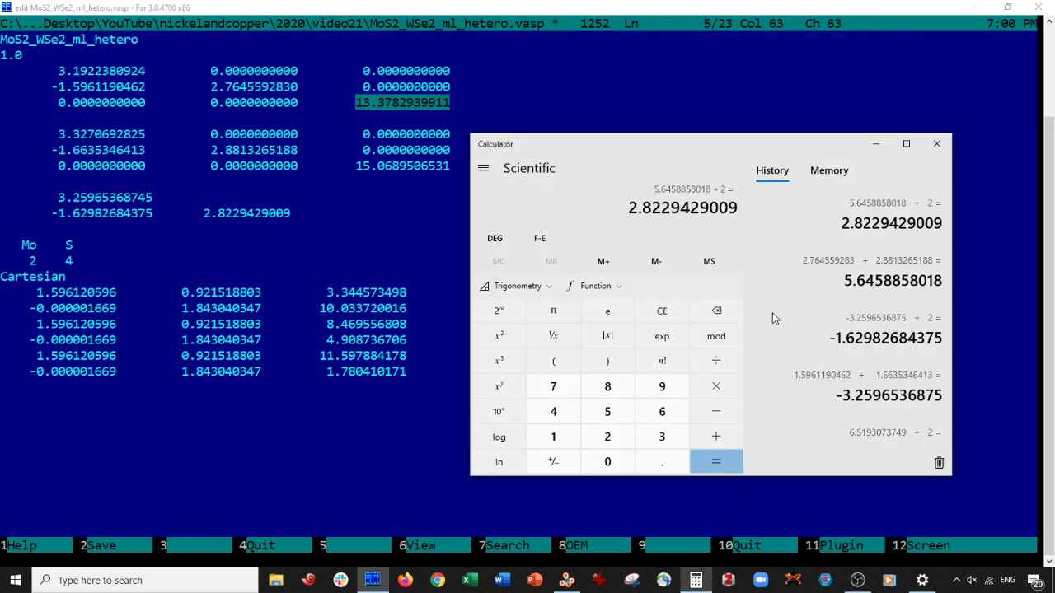
left_click(661, 310)
key("ctrl+v")
left_click(717, 437)
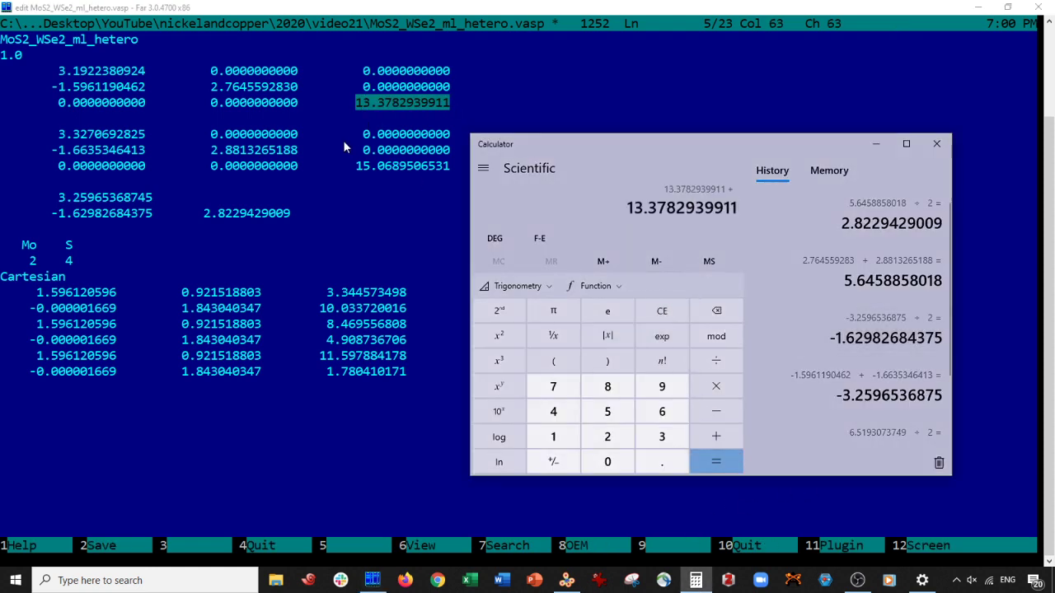
Add the z component of the third WSe2 lattice vector to the MoS2 value in Calculator.
left_click(356, 168)
key("shift+Right")
key("shift+Right")
key("shift+Right")
key("shift+Right")
key("shift+Right")
key("shift+Right")
key("shift+Right")
key("shift+Right")
key("shift+Right")
key("shift+Right")
key("shift+Right")
key("shift+Right")
key("shift+Right")
key("shift+Right")
key("shift+Right")
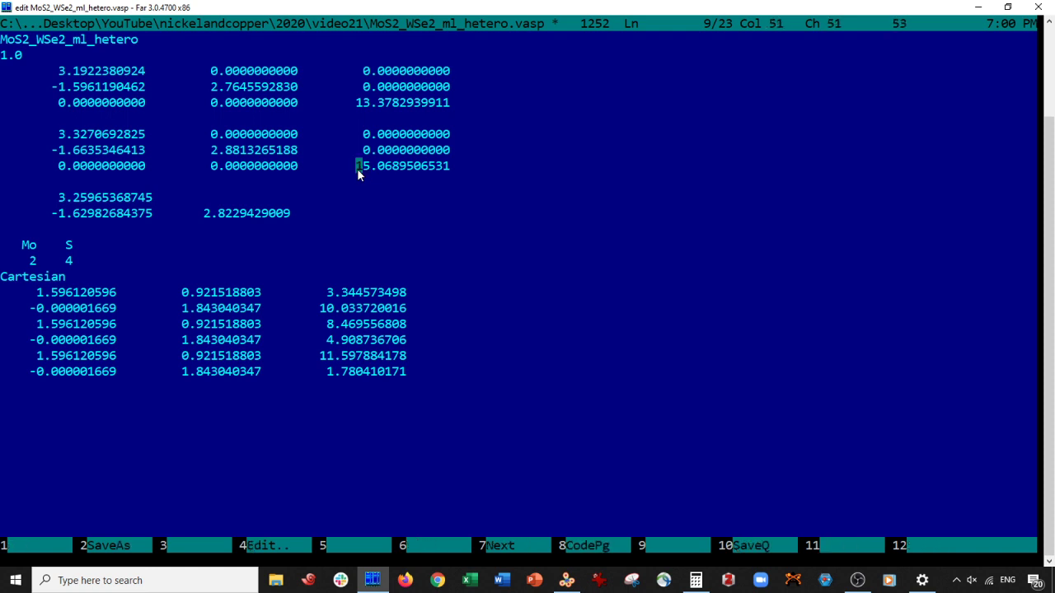
key("shift+Left")
key("ctrl+c")
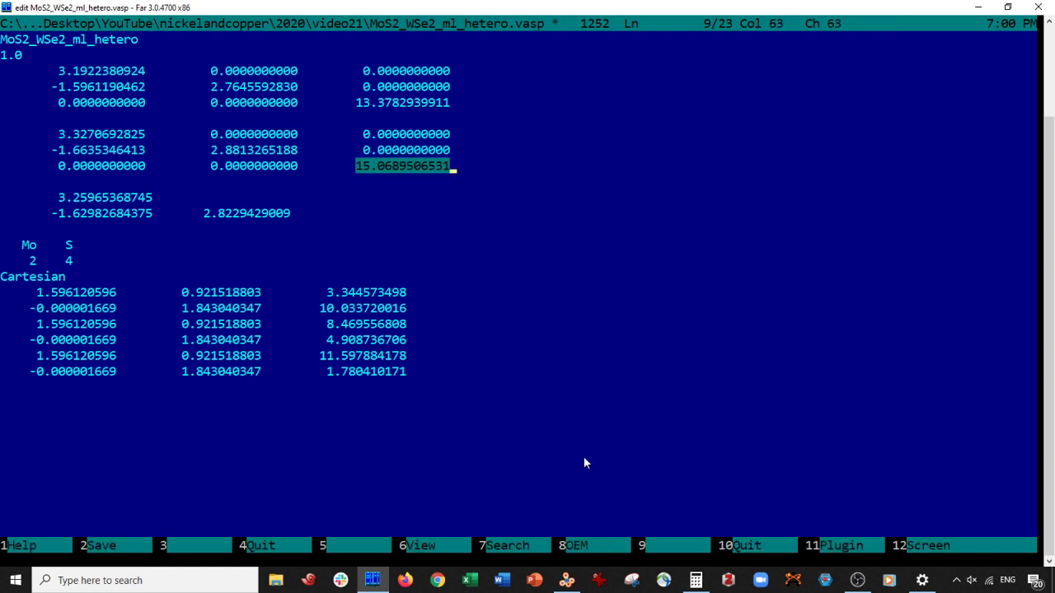
left_click(696, 580)
key("ctrl+v")
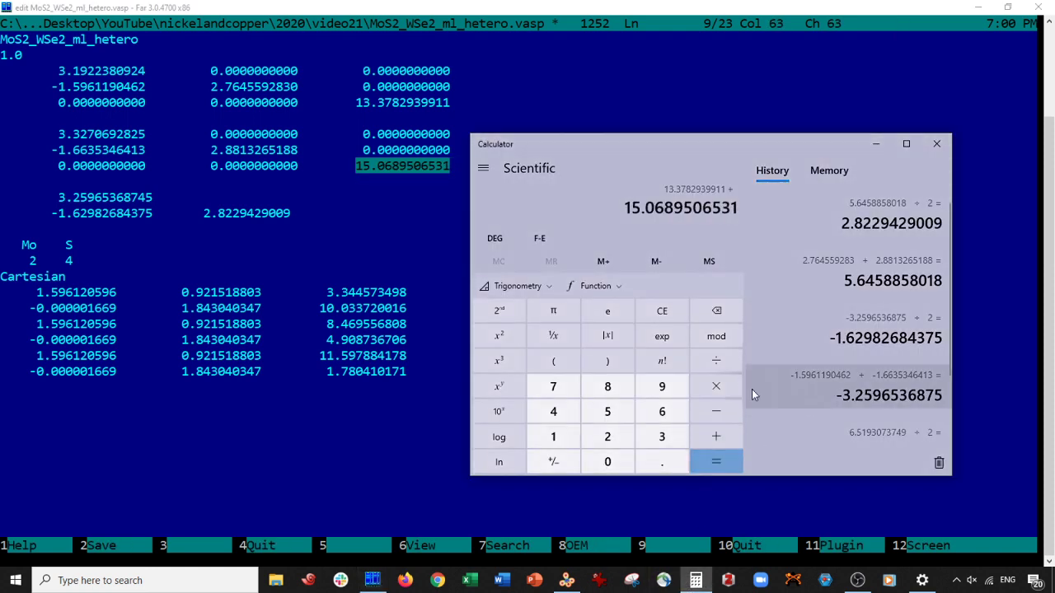
left_click(713, 457)
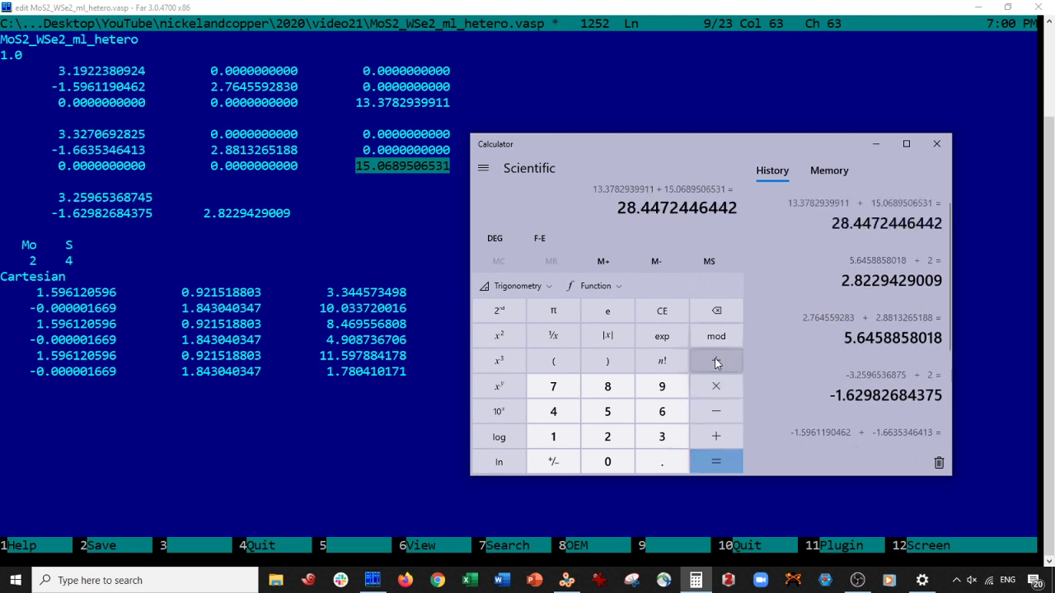
Divide the sum by 2 and paste the average 14.2236223221 as the z component of the third averaged lattice vector.
left_click(716, 363)
left_click(607, 437)
left_click(716, 462)
left_click(337, 201)
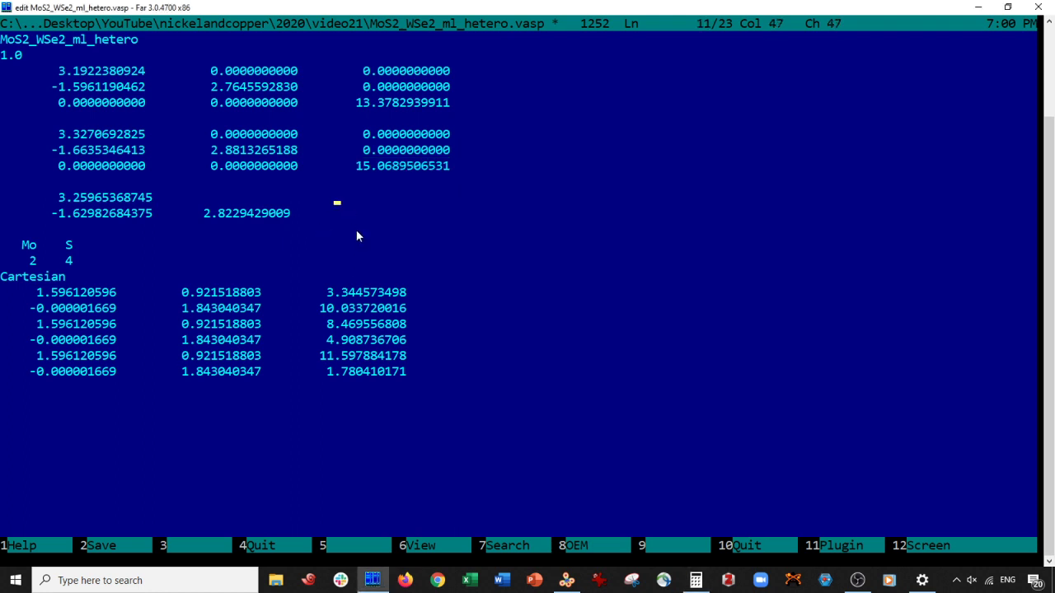
left_click(357, 236)
key("ctrl+v")
Copy the column block of zero z components from the first two WSe2 lattice vectors into the first two averaged rows.
key("alt+shift+Up")
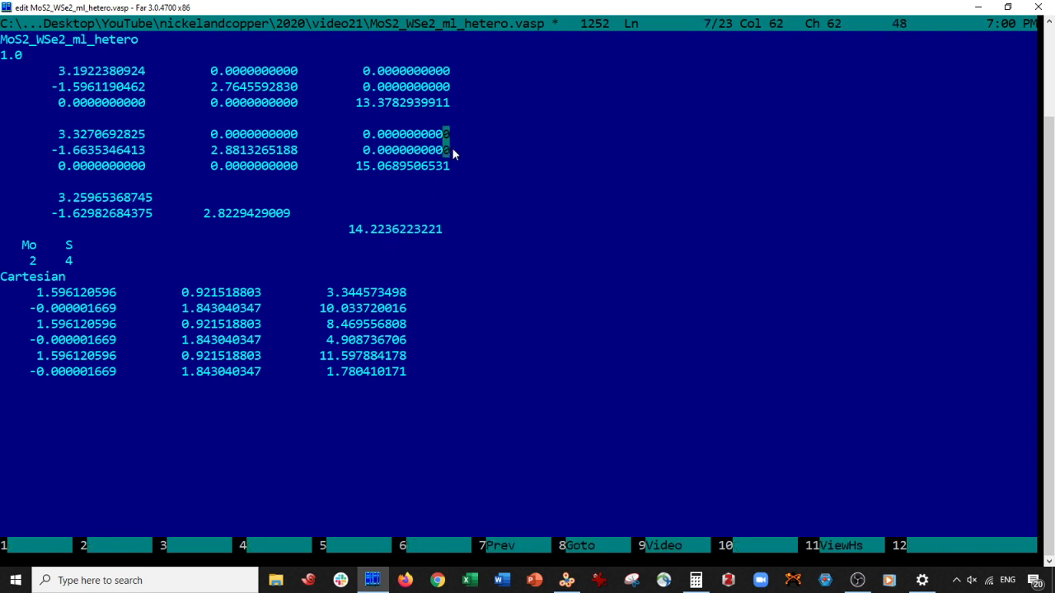
key("alt+shift+Left")
key("alt+shift+Left")
key("alt+shift+Left")
key("alt+shift+Left")
key("alt+shift+Left")
key("alt+shift+Left")
key("alt+shift+Left")
key("alt+shift+Left")
key("alt+shift+Left")
key("alt+shift+Left")
key("alt+shift+Left")
key("alt+shift+Left")
key("ctrl+c")
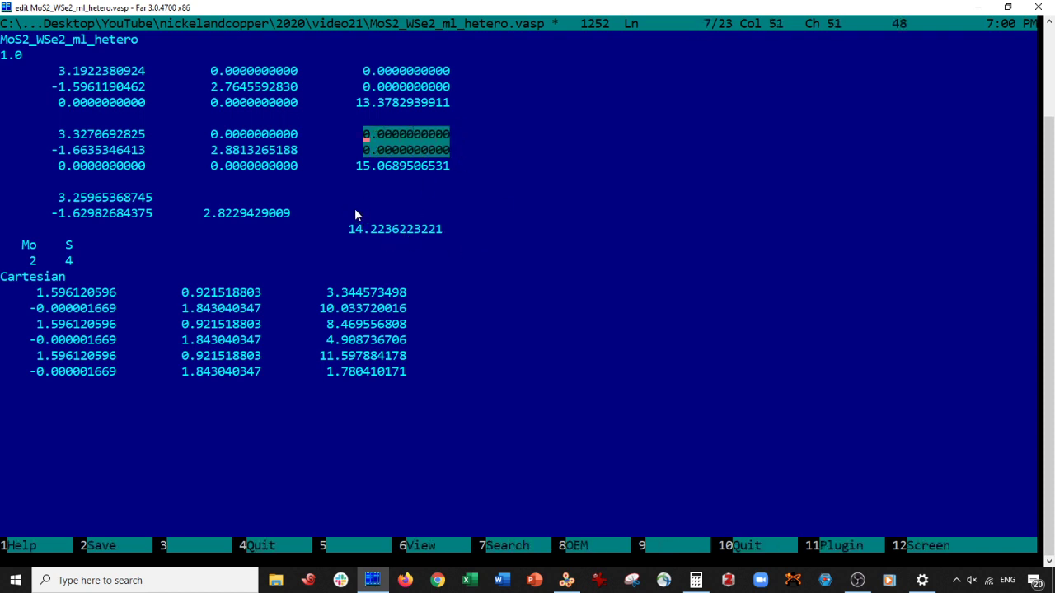
left_click(348, 201)
key("ctrl+v")
Copy the zero y component of the first WSe2 lattice vector into the first averaged row.
left_click(212, 136)
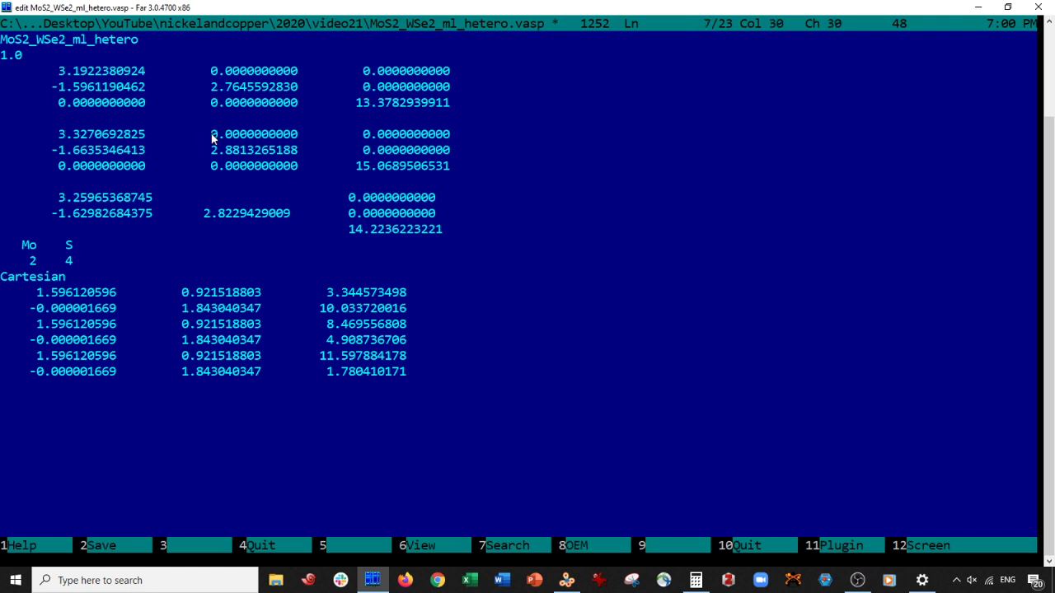
key("shift+Right")
key("shift+Right")
key("shift+Right")
key("shift+Right")
key("shift+Right")
key("shift+Right")
key("shift+Right")
key("shift+Right")
key("shift+Right")
key("shift+Right")
key("shift+Right")
key("shift+Right")
key("ctrl+c")
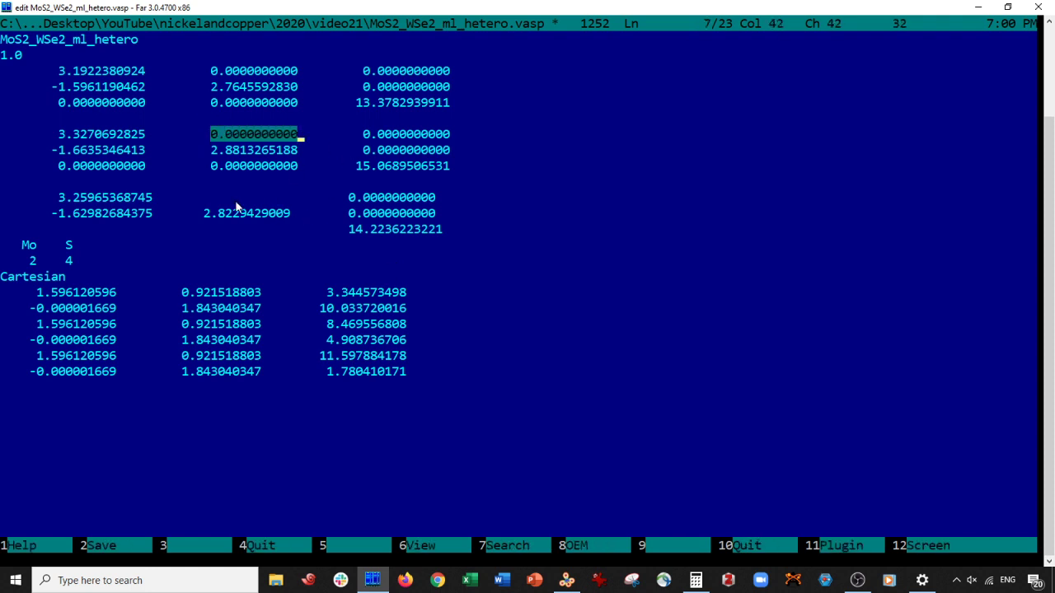
left_click(207, 197)
key("ctrl+v")
Remove the extra spaces in the first averaged row so its z component lines up with the row below.
key("Delete")
key("Delete")
key("Delete")
key("Delete")
key("Delete")
key("Delete")
key("Delete")
key("Delete")
key("Delete")
key("Delete")
key("Delete")
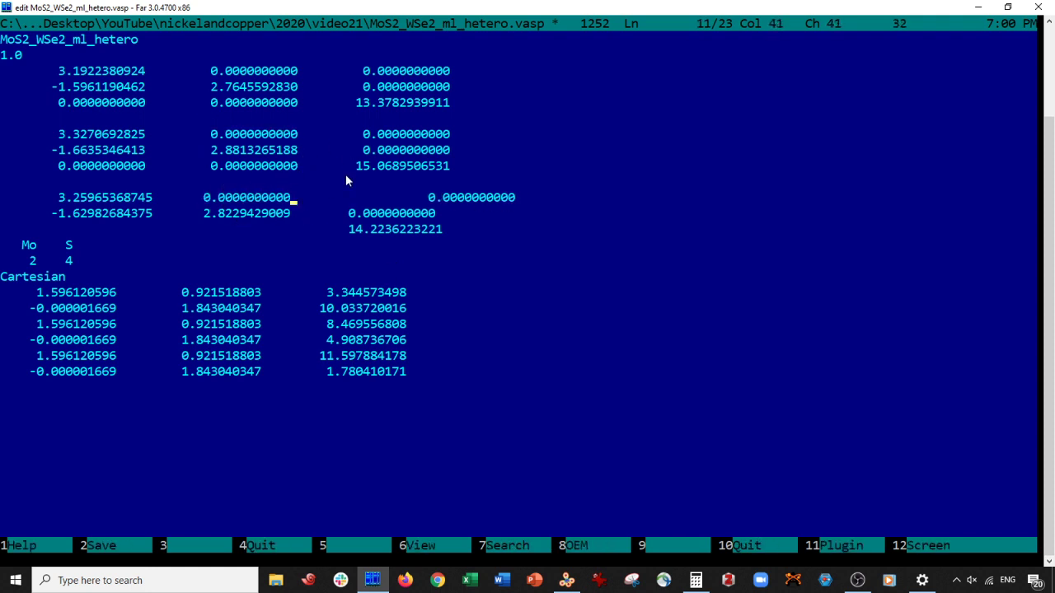
key("Delete")
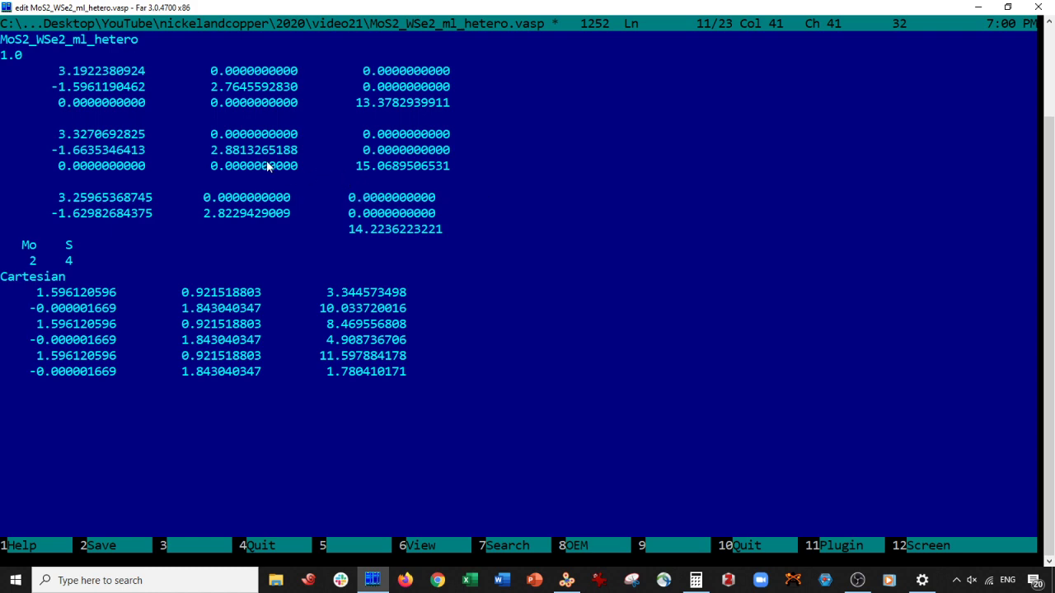
Copy the zero x and y components of the third WSe2 lattice vector into the third averaged row.
left_click(306, 167)
key("Left")
key("alt+F9")
left_click(632, 10)
key("shift+Left")
key("shift+Left")
key("shift+Left")
key("shift+Left")
key("shift+Left")
key("shift+Left")
key("shift+Left")
key("shift+Left")
key("shift+Left")
key("shift+Left")
key("shift+Left")
key("shift+Left")
key("shift+Left")
key("shift+Left")
key("shift+Left")
key("shift+Left")
key("shift+Left")
key("shift+Left")
key("shift+Left")
key("shift+Left")
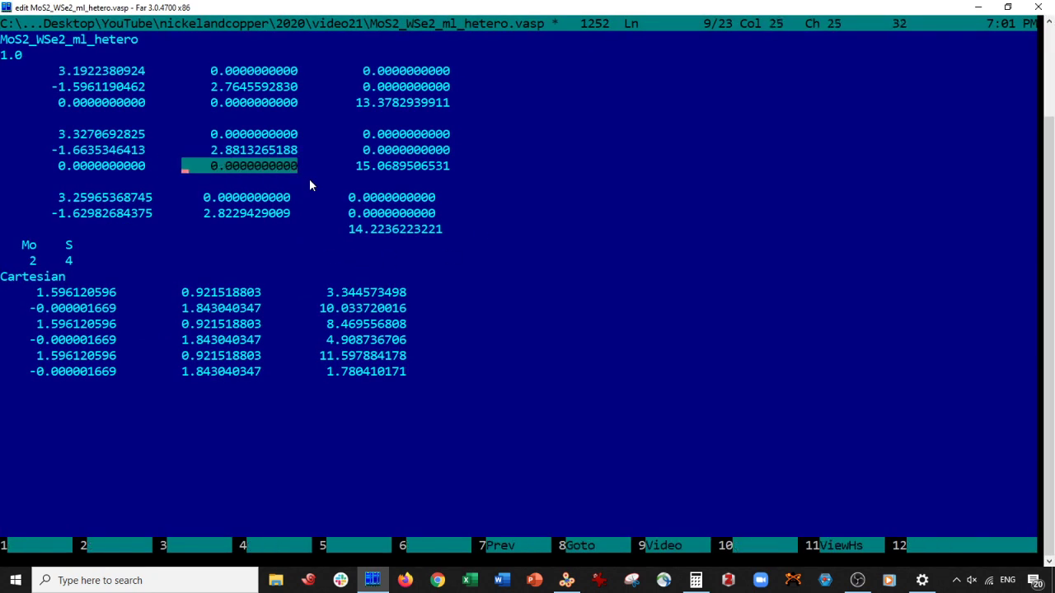
left_click(62, 231)
key("ctrl+v")
key("Right")
key("Right")
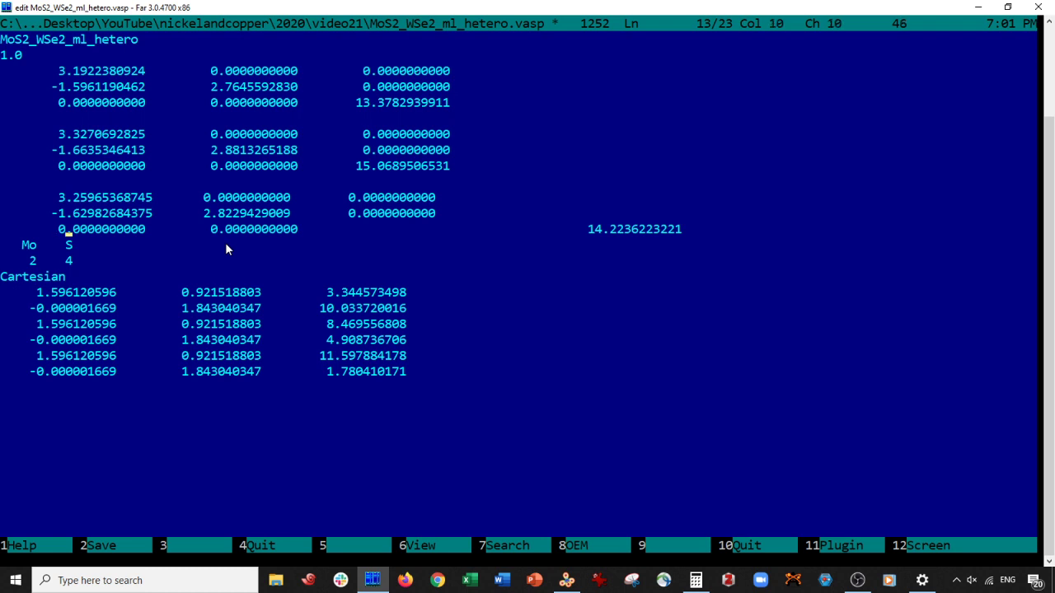
Remove one space in the third averaged row so its y component lines up with the rows above.
key("Right")
key("Right")
key("Right")
key("Right")
key("Right")
key("Right")
key("Right")
key("Right")
key("Right")
key("Right")
key("Right")
key("Right")
key("Right")
key("Delete")
key("Left")
key("Left")
key("Left")
key("Left")
key("Left")
key("Left")
key("Left")
key("Left")
key("Left")
key("Left")
key("Left")
key("Left")
key("Left")
key("Left")
key("Left")
key("Left")
key("Left")
key("Left")
key("Left")
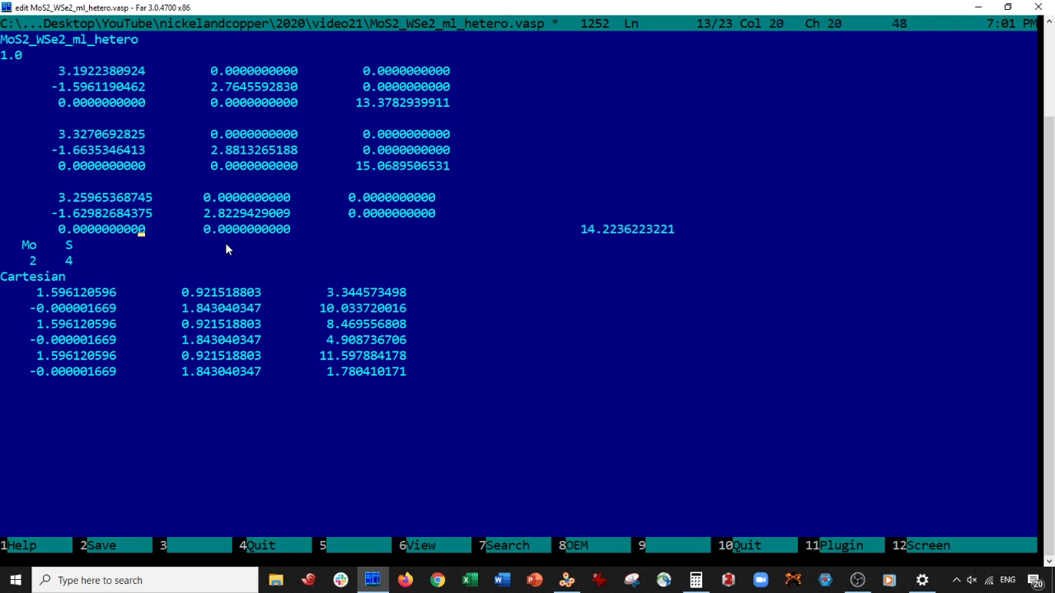
Extend the third averaged row's x component to 0.00000000000, removing one following space to keep the y component aligned.
key("Right")
key("Right")
key("Right")
key("Right")
key("Right")
key("Right")
key("Right")
key("Right")
key("Right")
key("Right")
key("Right")
key("Right")
key("Right")
key("Right")
key("Right")
key("Right")
type("0")
key("Delete")
Remove the extra spaces before 14.2236223221 in the third averaged row so it lines up with the z components above.
key("Right")
key("Right")
key("Right")
key("Right")
key("Right")
key("Right")
key("Right")
key("Right")
key("Right")
key("Right")
key("Right")
key("Right")
key("Right")
key("Right")
key("Right")
key("Right")
key("Right")
key("Right")
key("Right")
key("Right")
key("Right")
key("Delete")
key("Delete")
key("Delete")
key("Delete")
key("Delete")
key("Delete")
key("Delete")
key("Delete")
key("Delete")
key("Delete")
key("Delete")
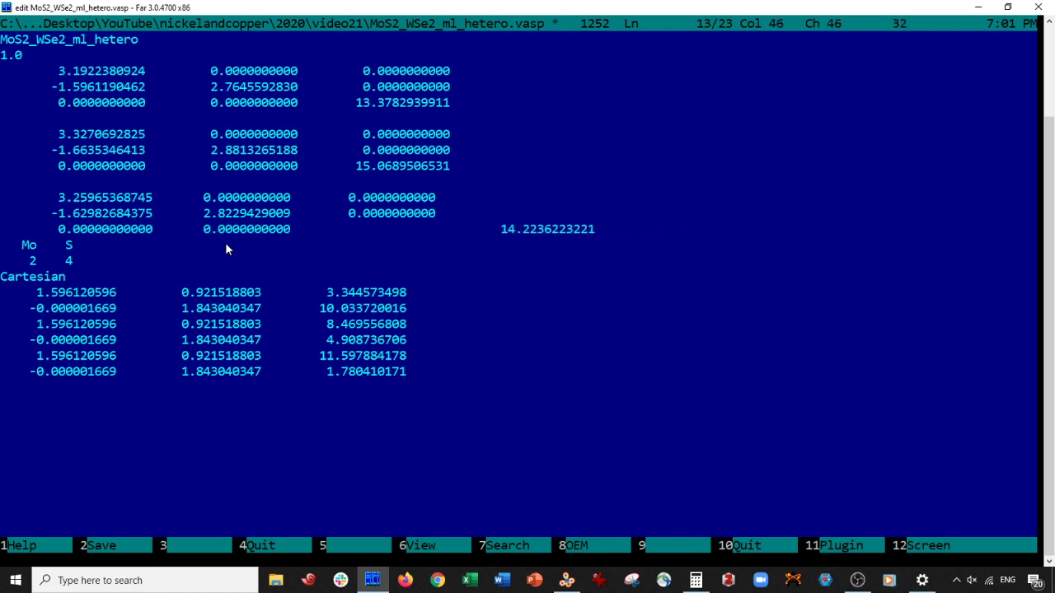
key("Delete")
key("Delete")
key("Delete")
key("Delete")
key("Delete")
key("Delete")
key("Delete")
key("Delete")
key("Delete")
key("Delete")
key("Delete")
key("Delete")
key("Delete")
key("Delete")
key("Delete")
key("Delete")
key("Delete")
key("Delete")
key("Delete")
key("Delete")
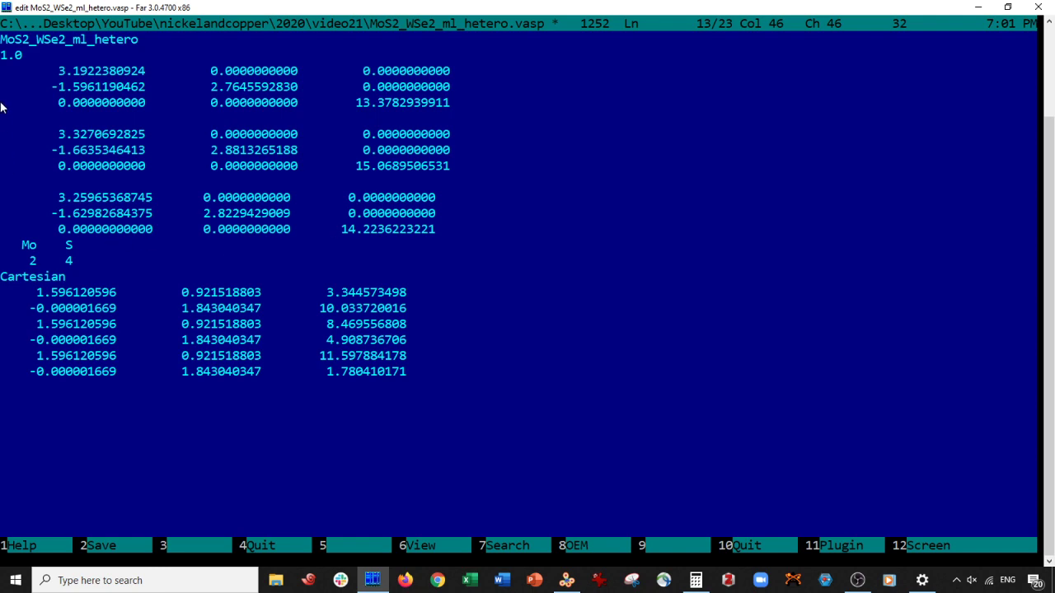
Delete the original MoS2 and WSe2 lattice vector rows and their blank separator lines, leaving only the averaged vectors, and save.
left_click(2, 74)
key("shift+Down")
key("shift+Down")
key("shift+Down")
key("shift+Down")
key("shift+Down")
key("shift+Down")
key("shift+Down")
key("shift+Down")
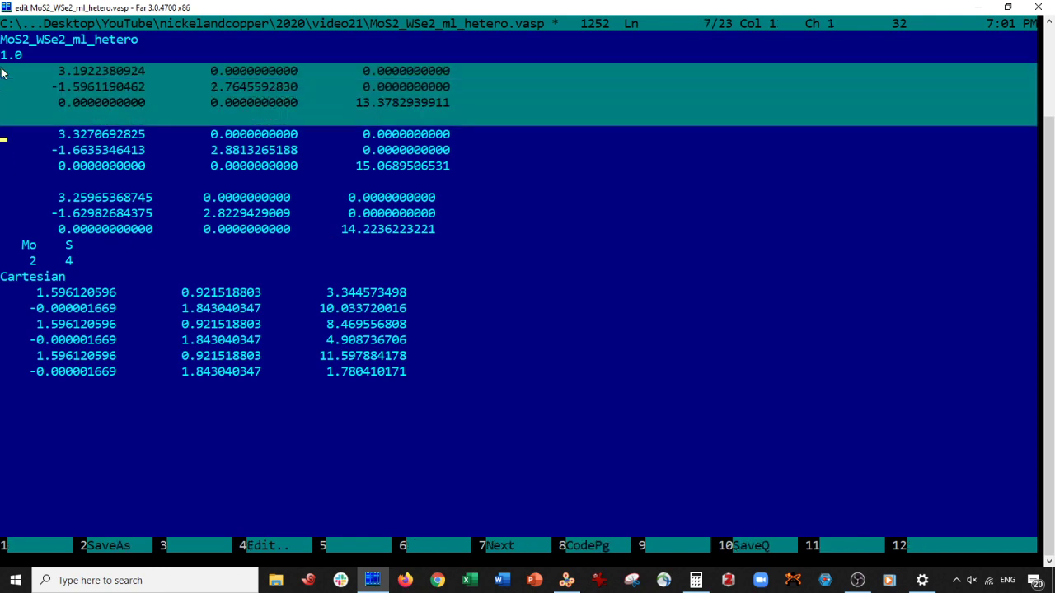
key("Delete")
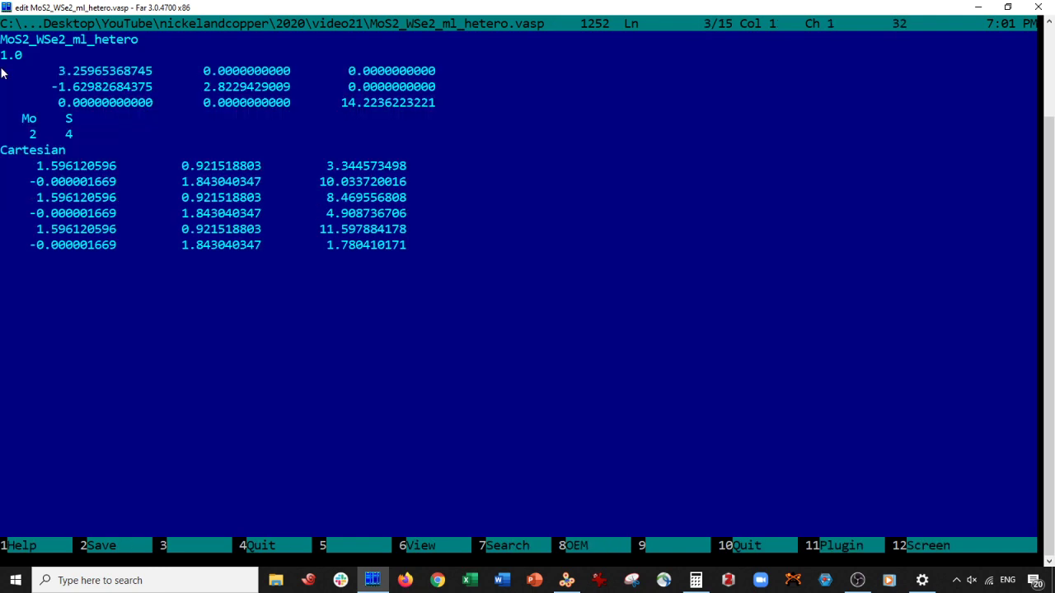
Add the elements W and Se after Mo and S in the element line of MoS2_WSe2_ml_hetero.vasp, tightening the column spacing.
key("Escape")
key("F4")
key("Down")
key("Right")
key("Right")
key("Right")
key("Right")
key("Right")
key("Right")
key("Right")
key("Right")
key("Right")
key("Right")
key("Right")
type("W Se")
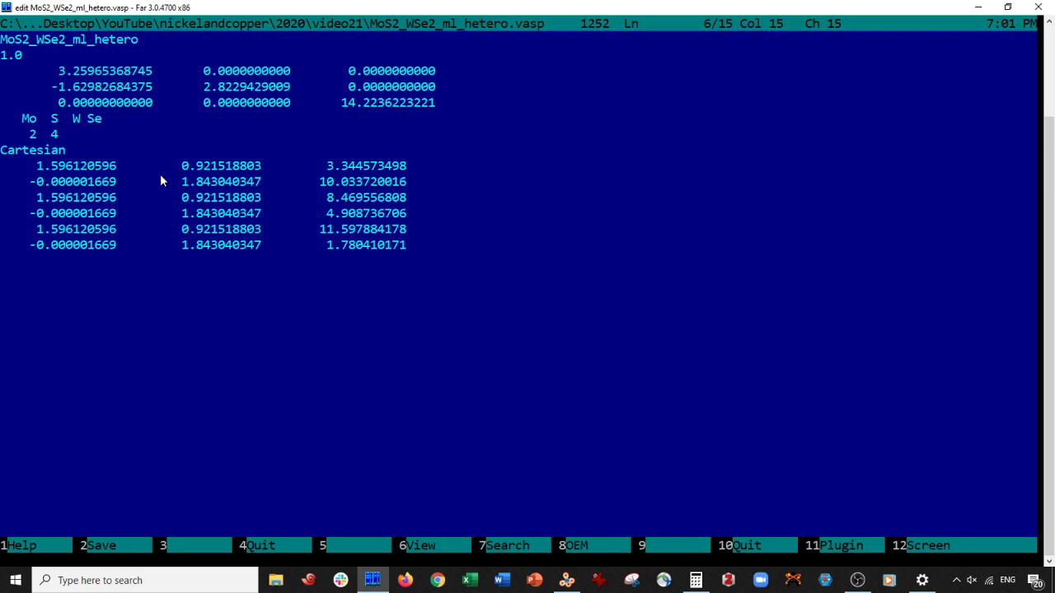
Clear the atom counts below the element symbols, leaving an empty line above Cartesian.
left_click(10, 138)
key("shift+Down")
key("Delete")
key("Return")
Delete all six atom coordinate rows below Cartesian, then save the file and close the editor.
key("Down")
key("shift+Down")
key("shift+Down")
key("shift+Down")
key("shift+Down")
key("shift+Down")
key("shift+Down")
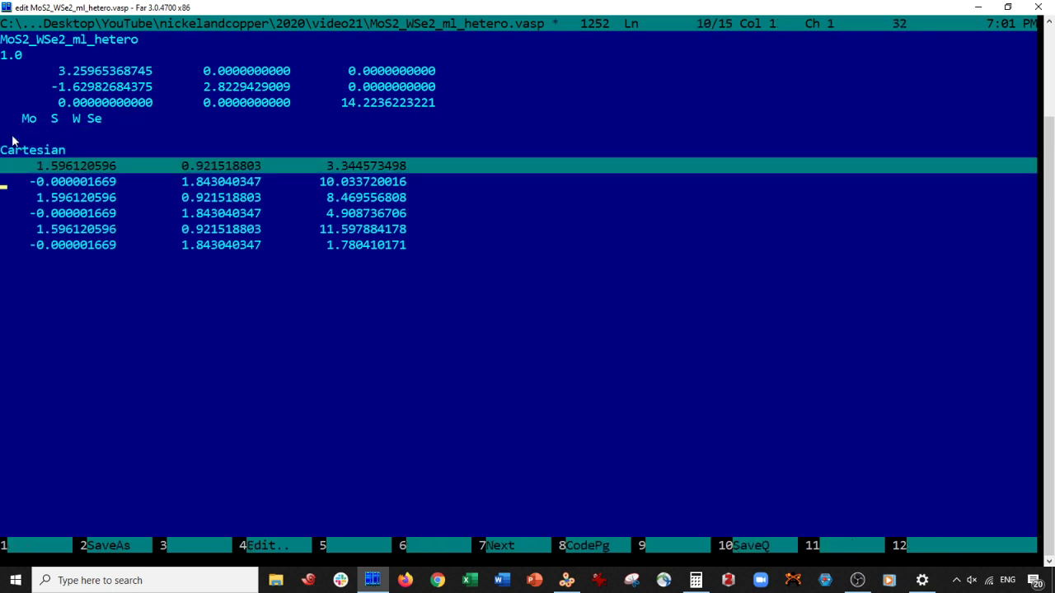
key("Delete")
key("F2")
key("Escape")
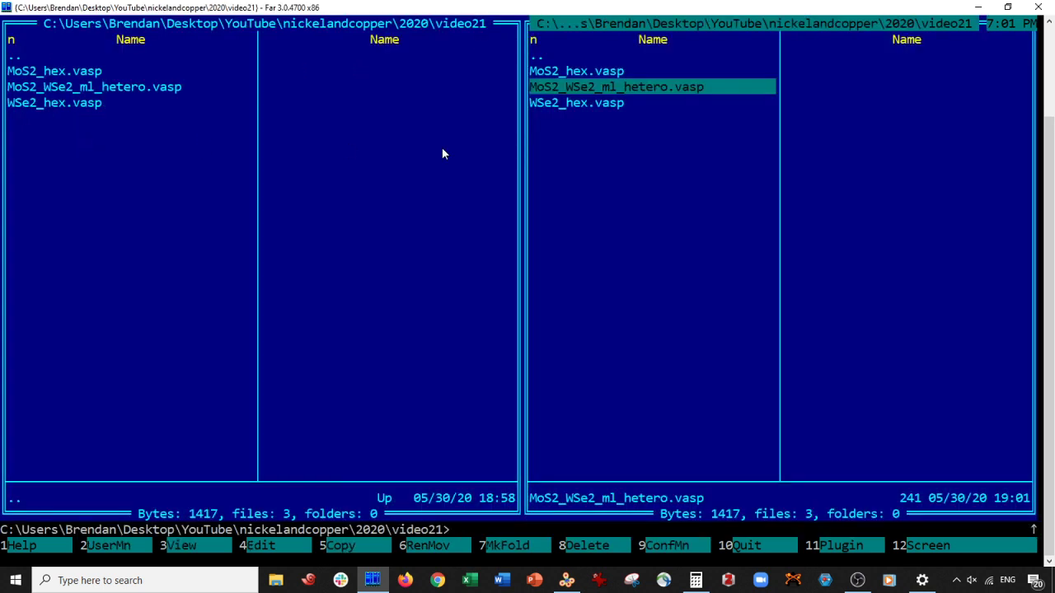
Switch to VESTA, import WSe2_hex.vasp as a second phase alongside Mo2 S4, and accept the phase data.
left_click(566, 579)
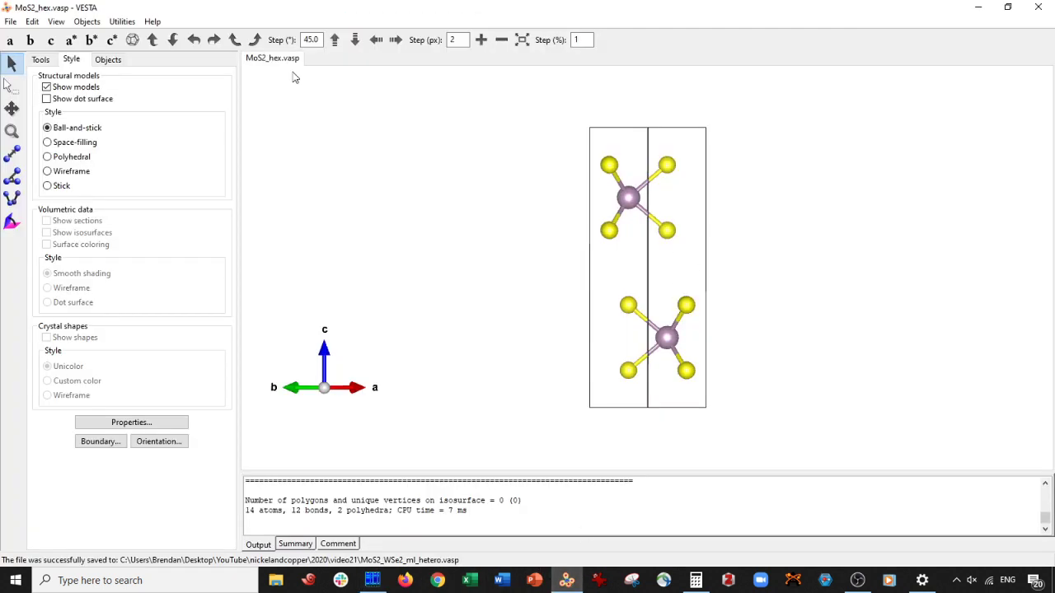
left_click_drag(455, 188, 507, 229)
left_click(32, 22)
mouse_move(63, 73)
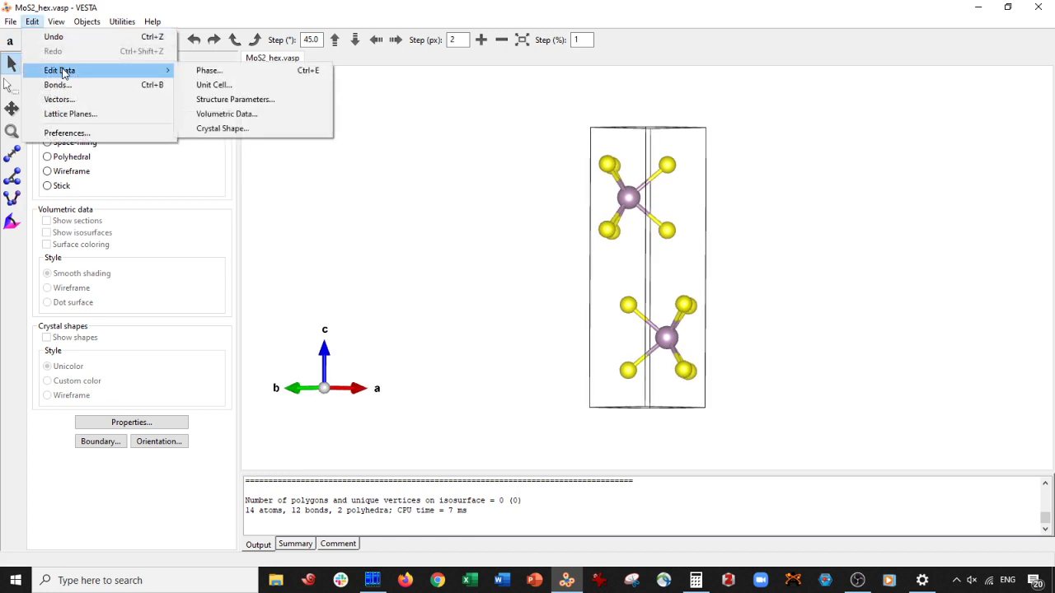
left_click(266, 86)
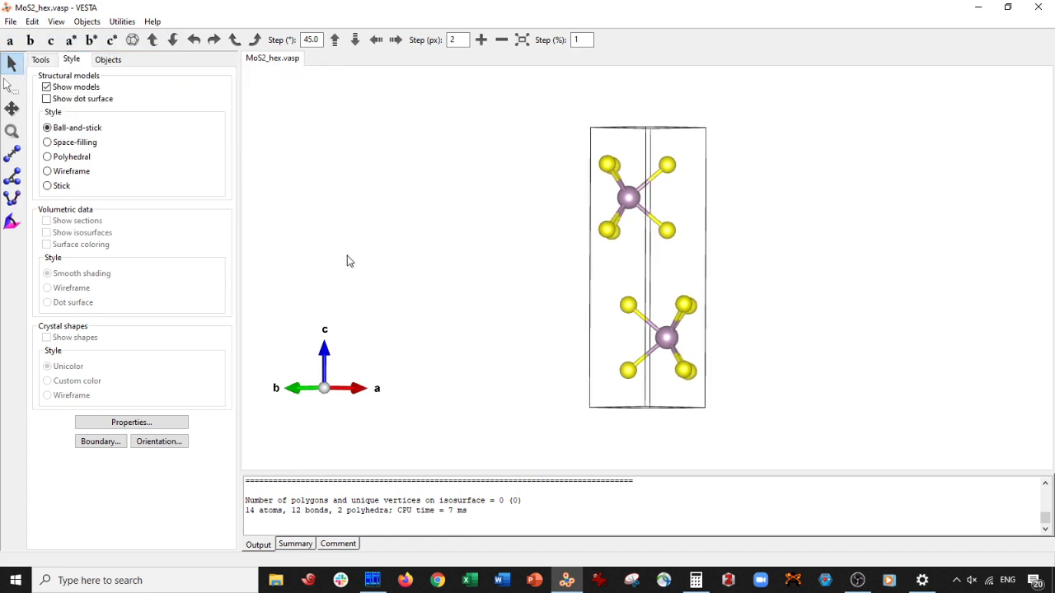
left_click(43, 112)
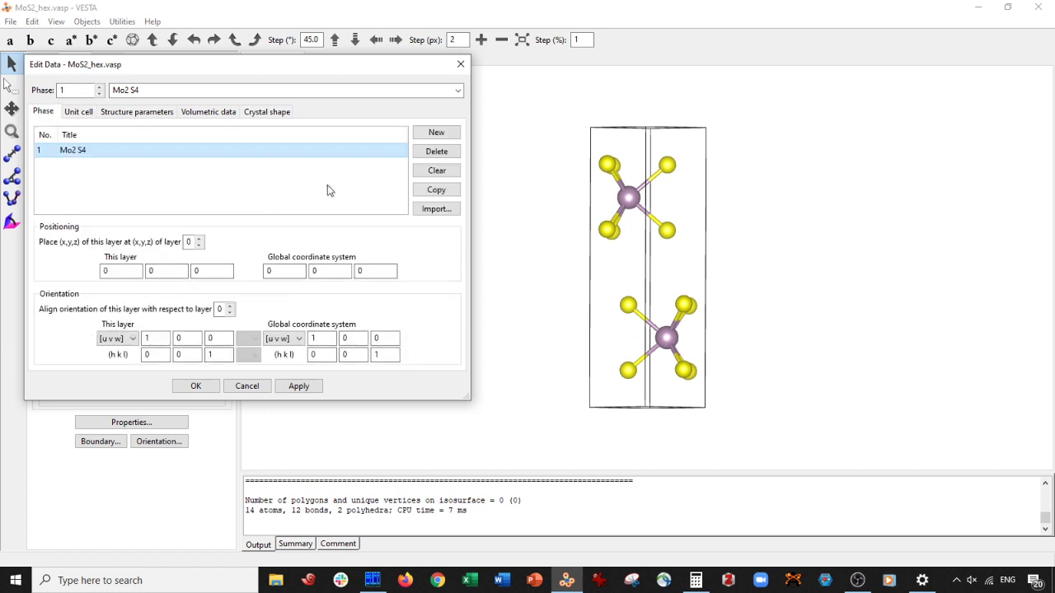
left_click(437, 209)
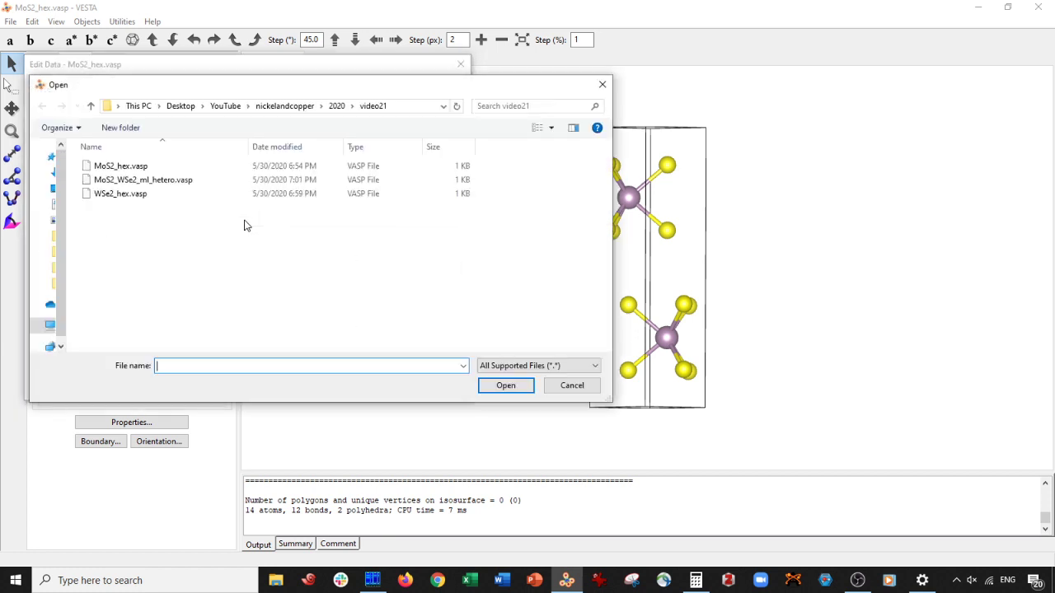
double_click(136, 198)
left_click(298, 385)
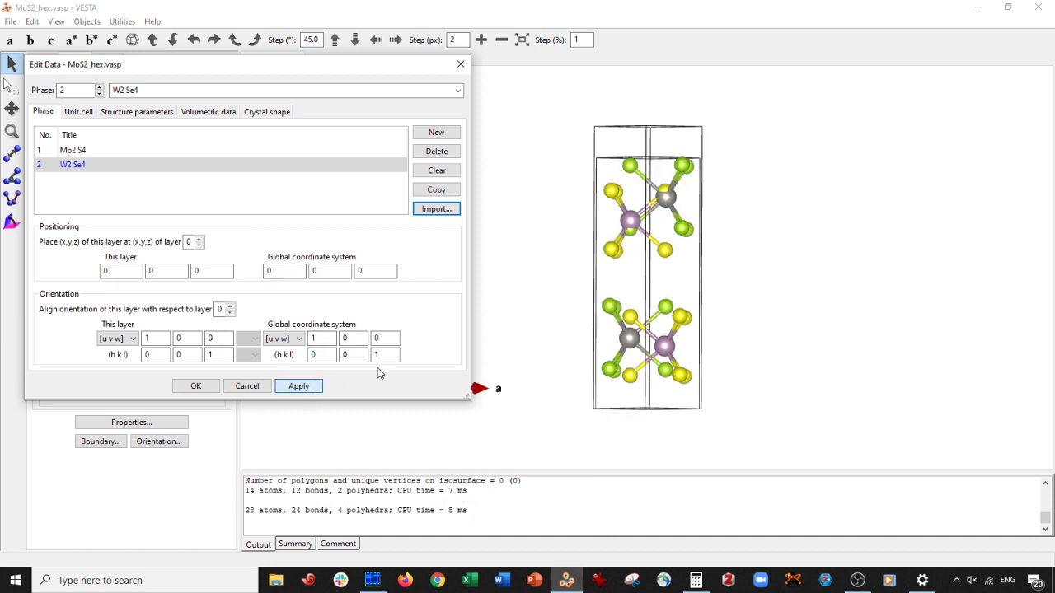
left_click_drag(527, 313, 588, 225)
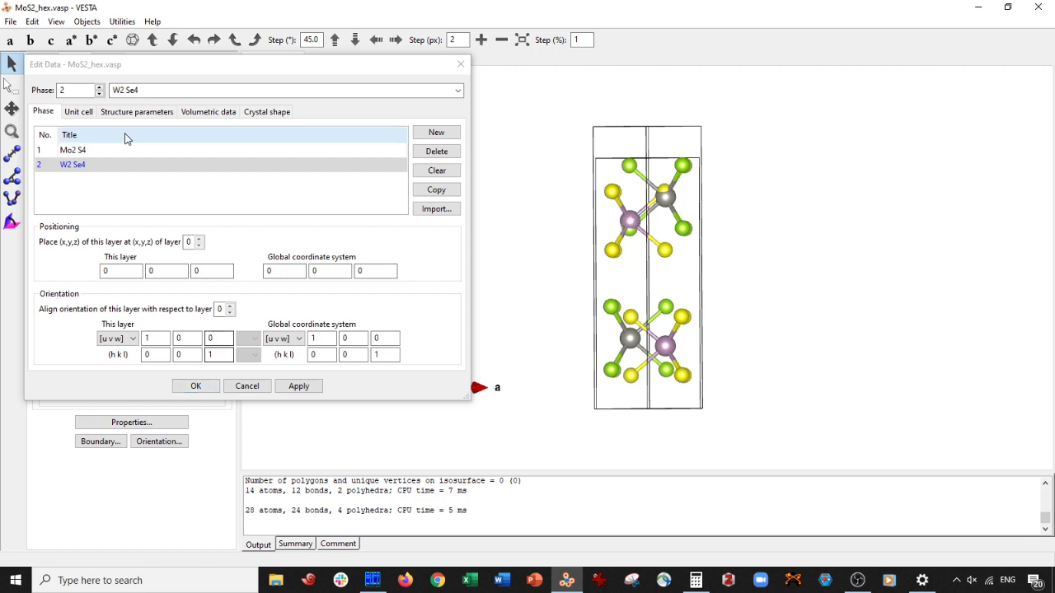
left_click(299, 388)
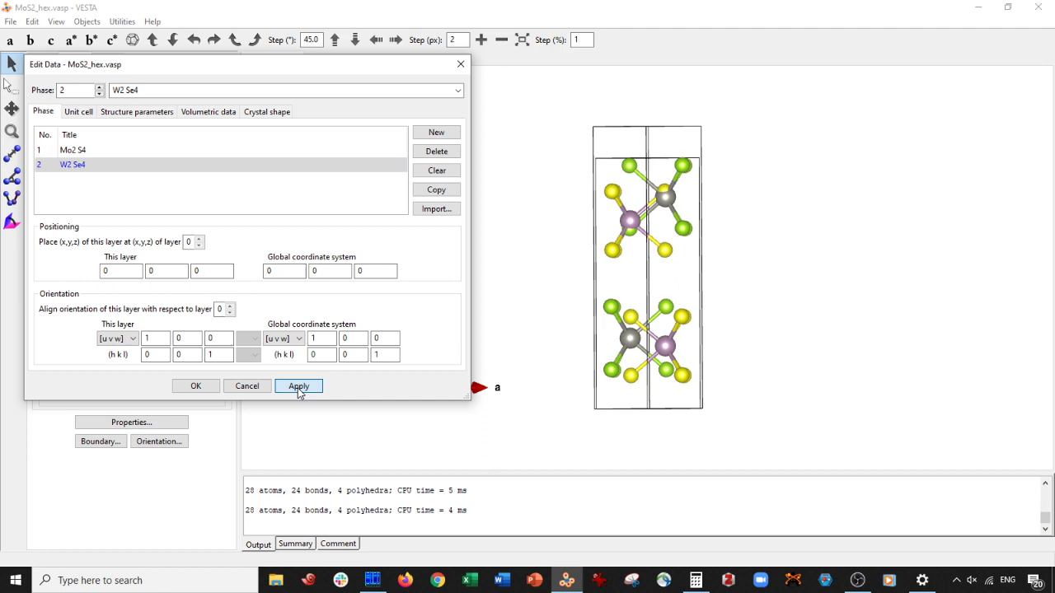
left_click(196, 387)
Open the structure parameters of the Mo2 S4 phase to list its atom coordinates.
left_click_drag(546, 252, 520, 246)
left_click(33, 22)
mouse_move(74, 71)
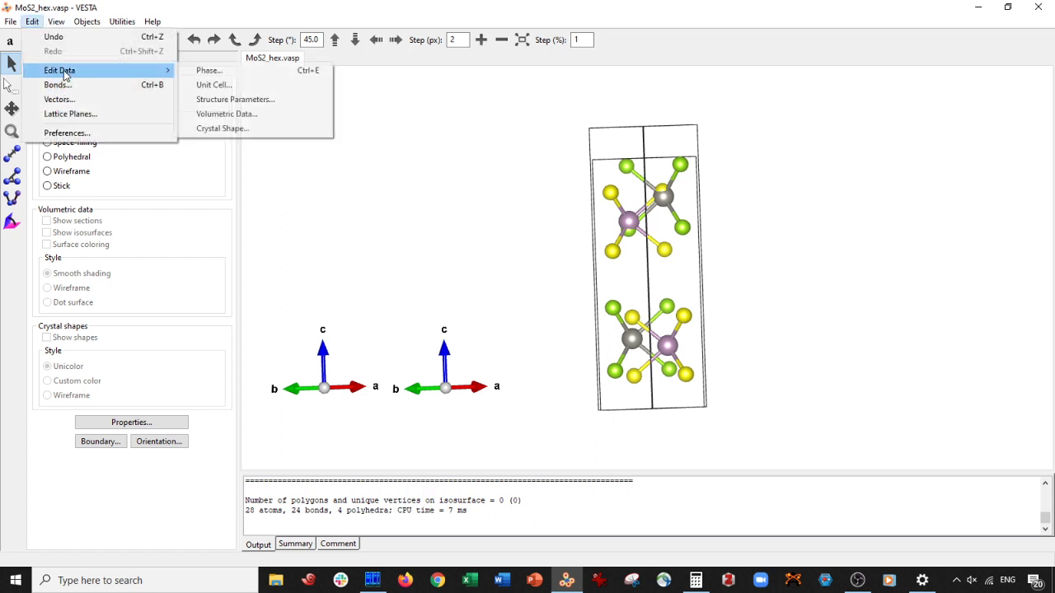
left_click(231, 100)
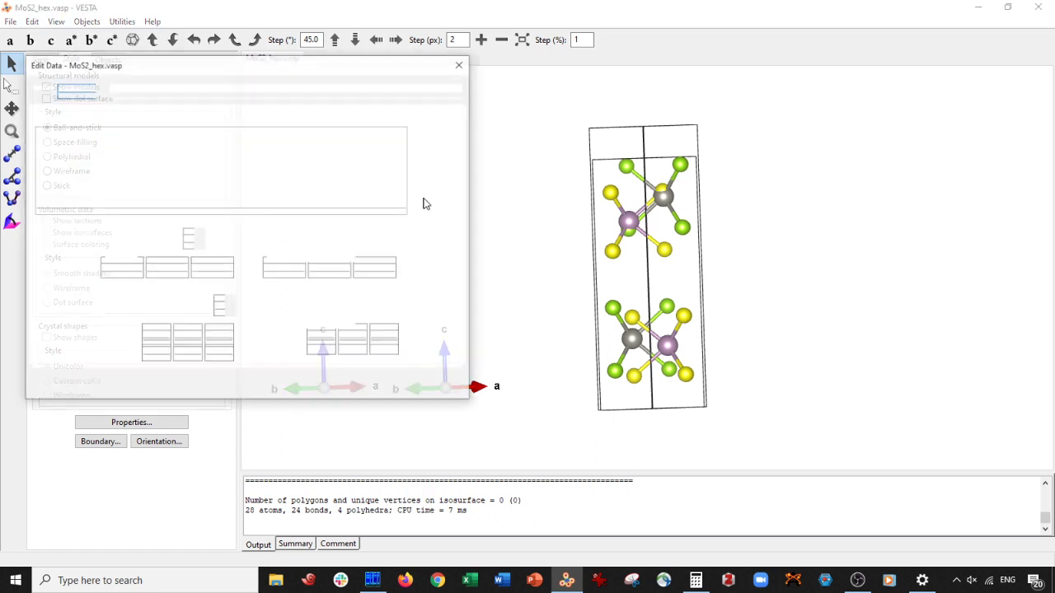
left_click_drag(249, 64, 223, 63)
left_click(144, 93)
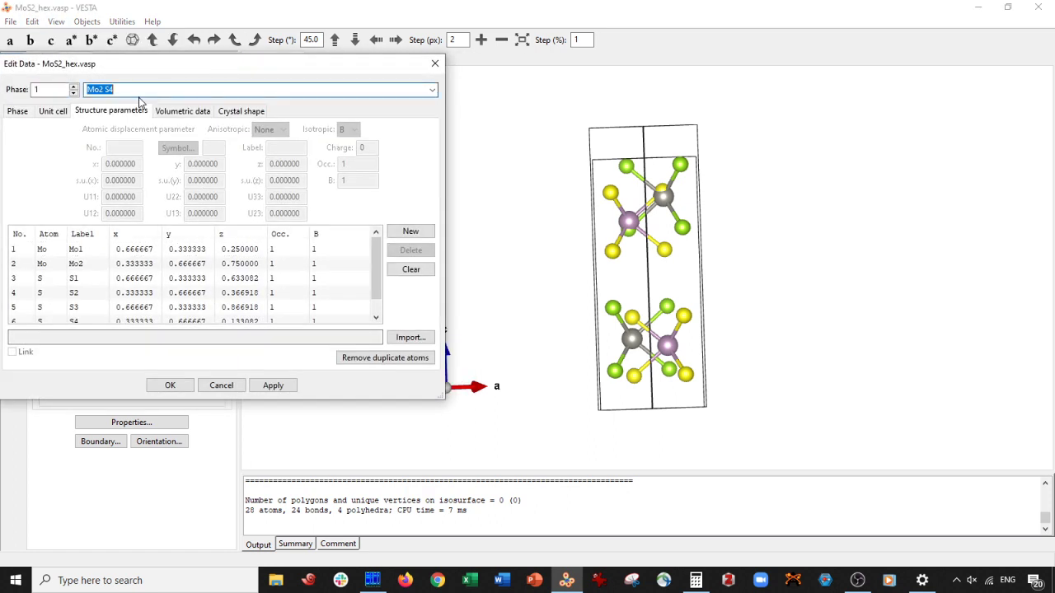
left_click(430, 92)
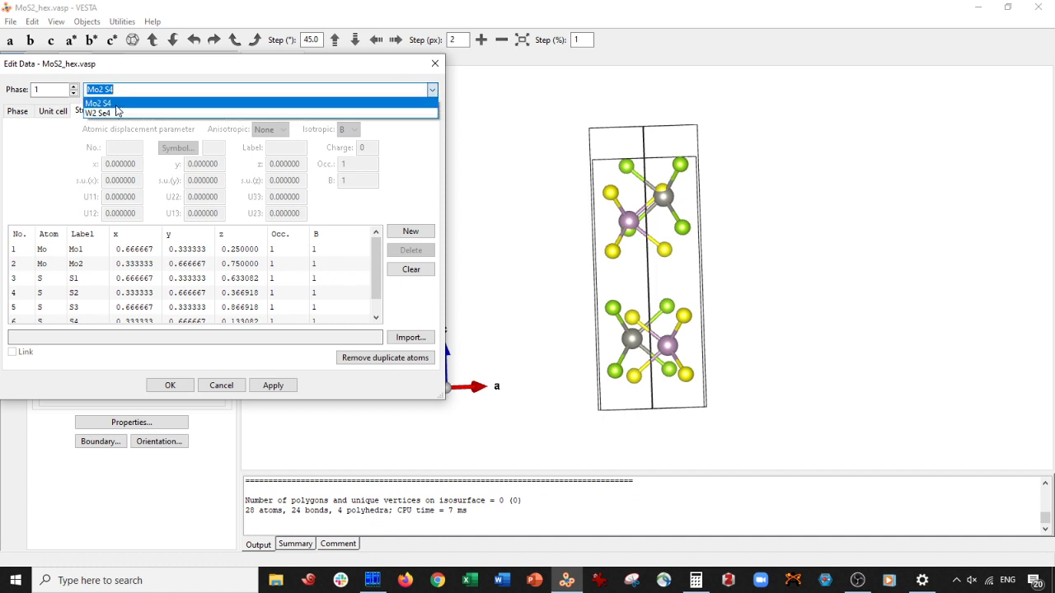
left_click(116, 104)
Examine the overlaid layers against the Mo2 S4 atom list, checking a sulfur atom in the lower layer and the Mo1 entry.
left_click_drag(513, 193, 478, 173)
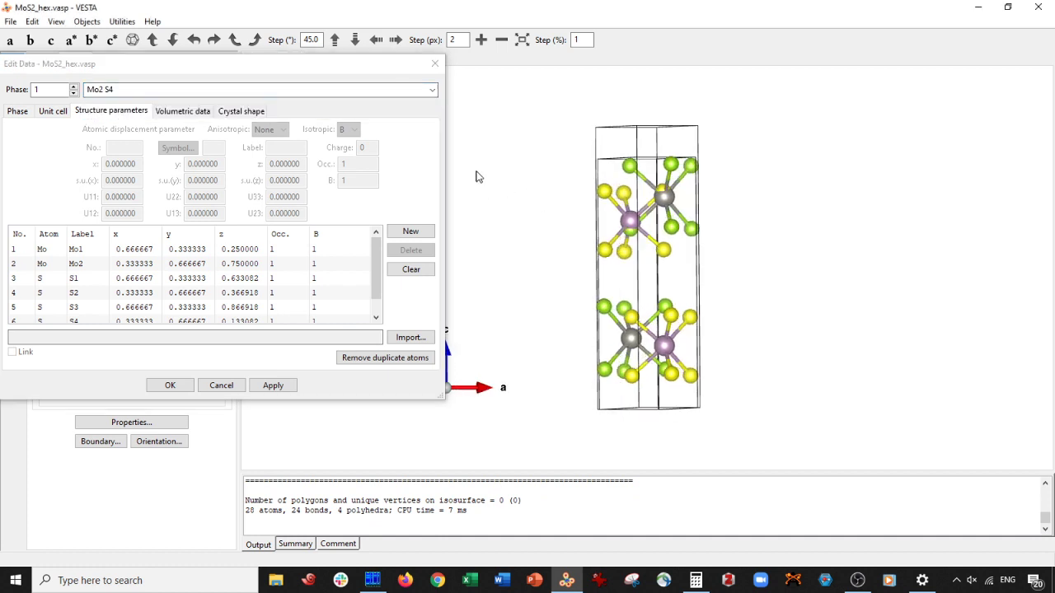
left_click_drag(376, 72, 288, 70)
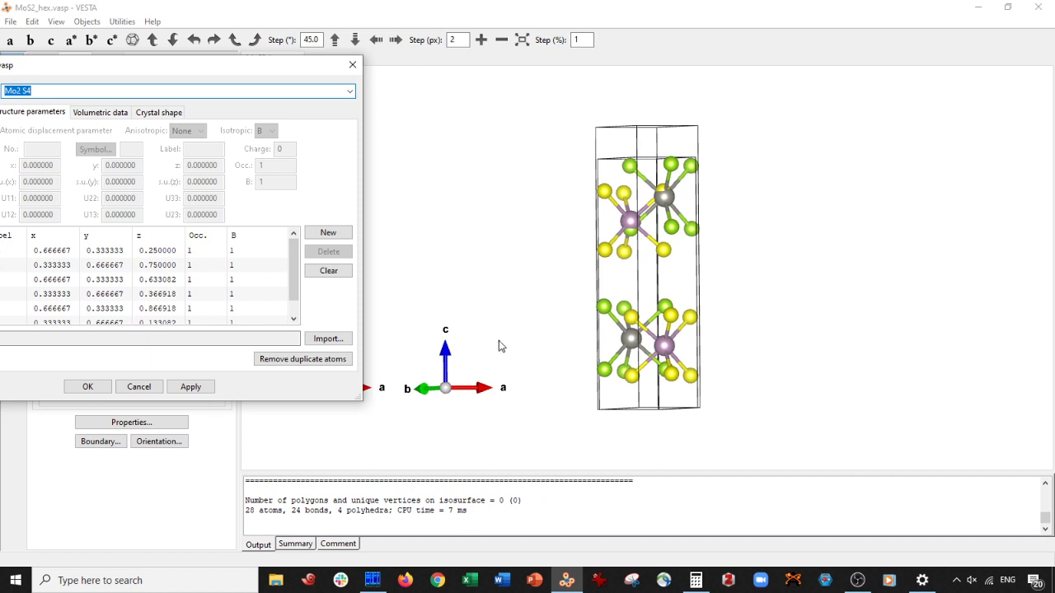
left_click_drag(499, 340, 420, 340)
left_click_drag(267, 72, 369, 75)
left_click_drag(675, 239, 710, 254)
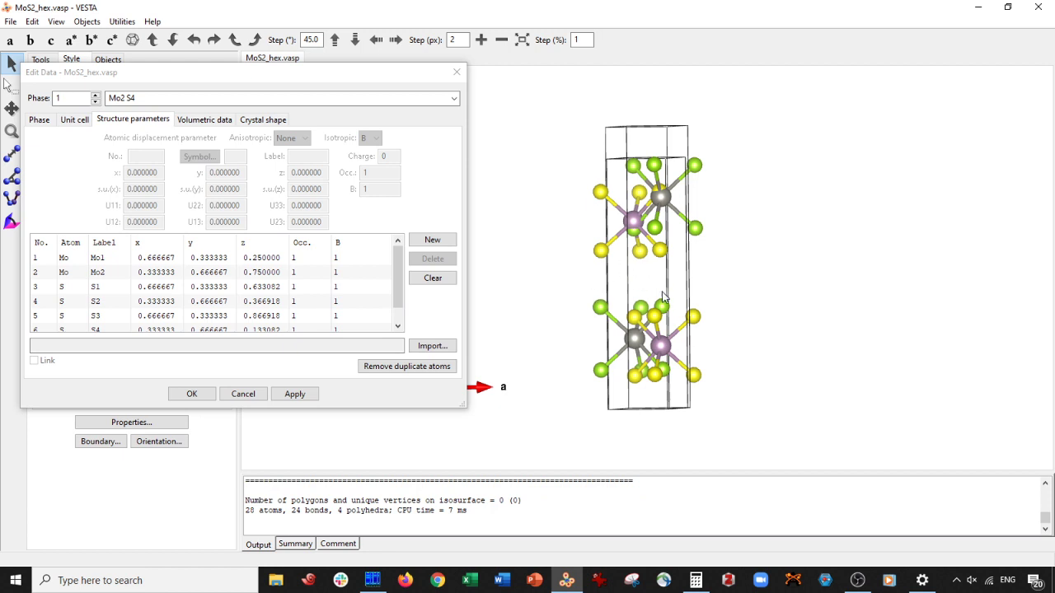
left_click_drag(669, 297, 670, 320)
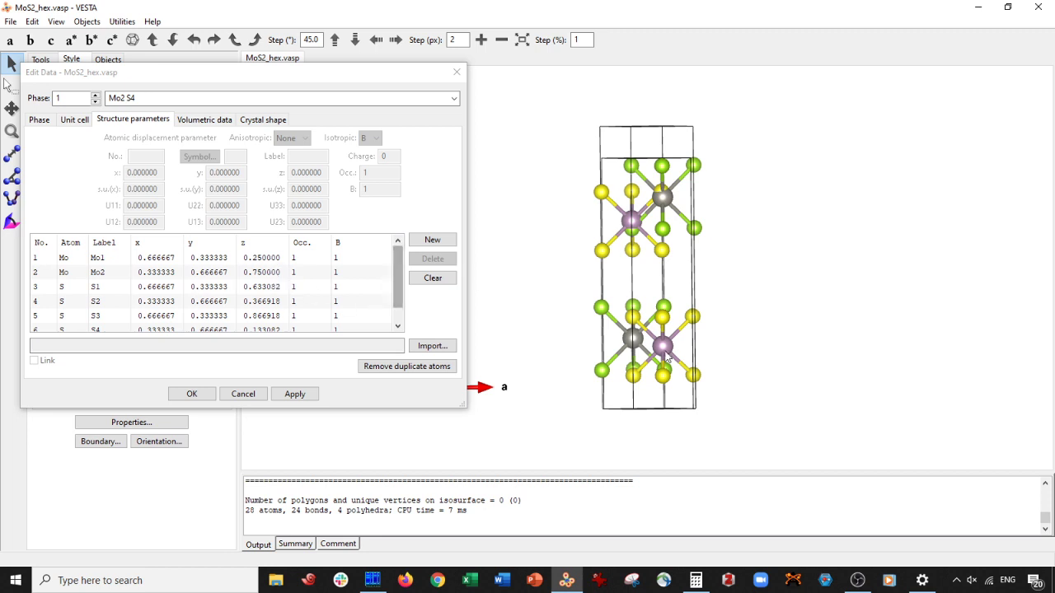
left_click_drag(667, 358, 693, 321)
left_click(693, 317)
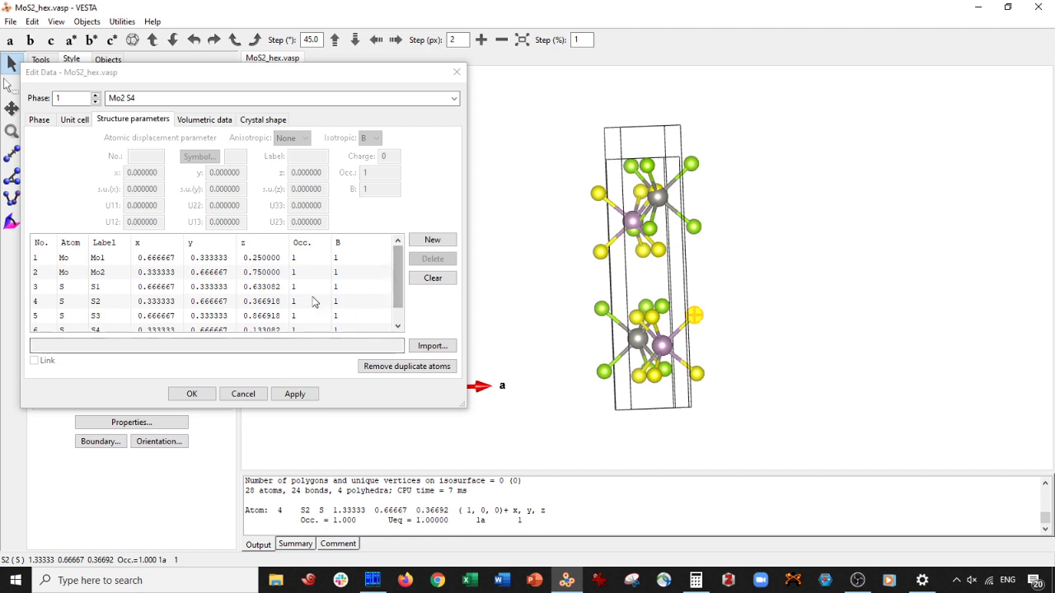
left_click(212, 260)
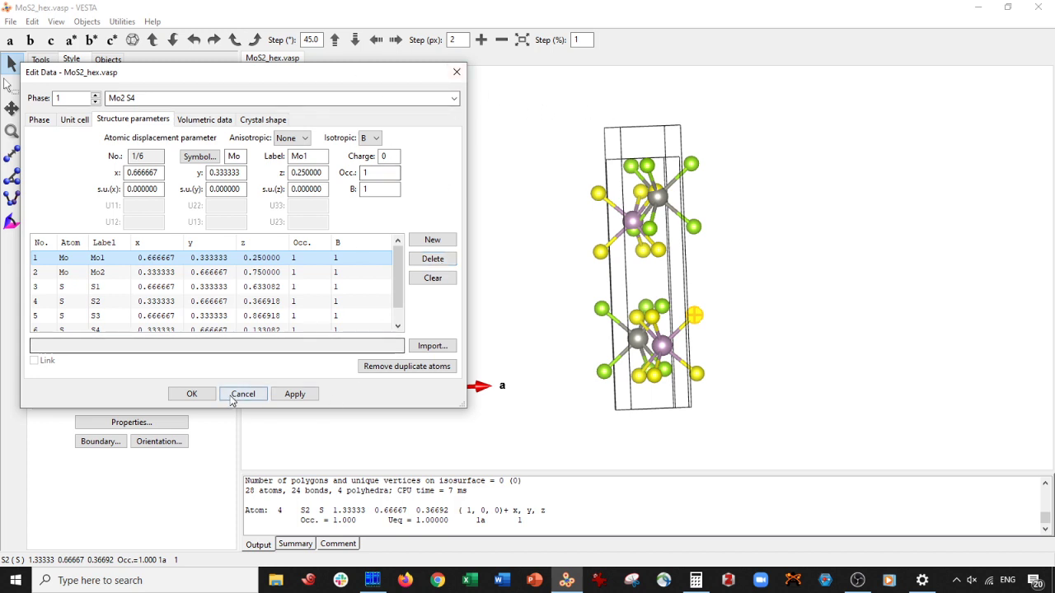
scroll(214, 297, "down", 1)
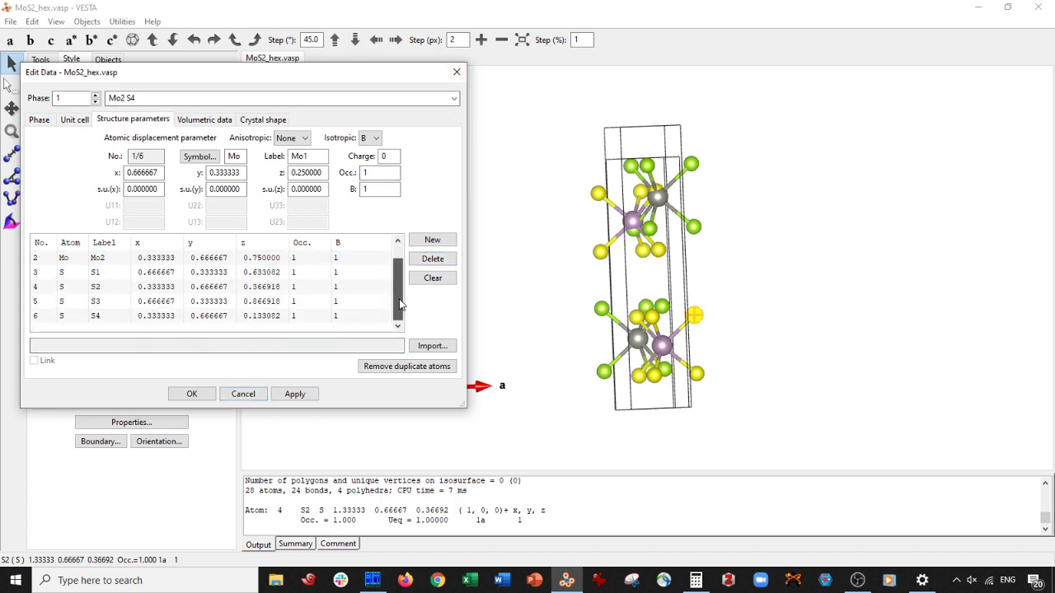
scroll(215, 296, "up", 1)
left_click_drag(622, 350, 641, 348)
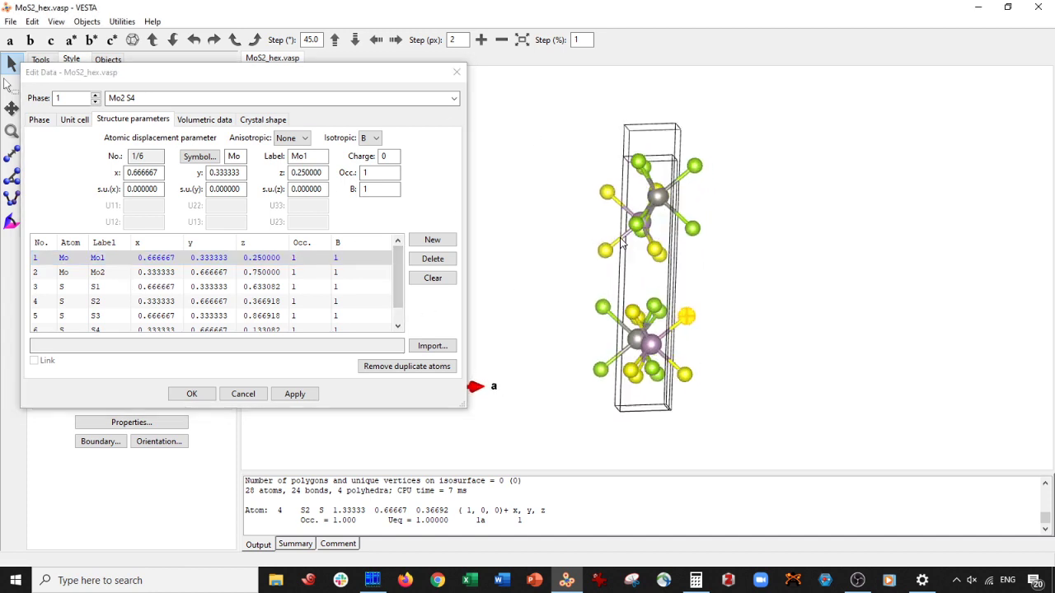
left_click(540, 244)
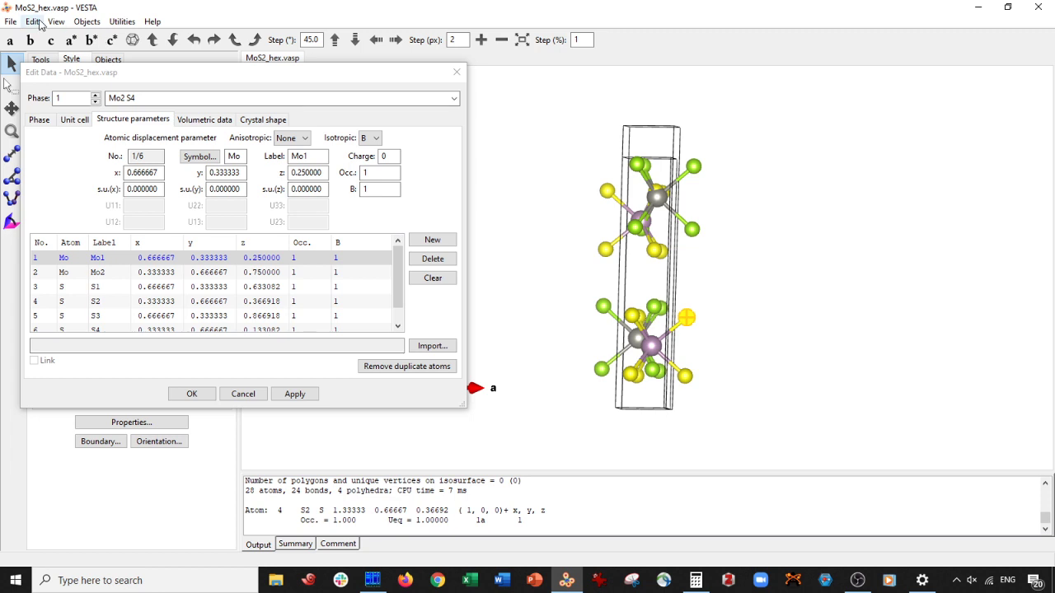
Try removing the Mo–S bond definition from the Mo2 S4 phase while the structure data is still open.
left_click(33, 22)
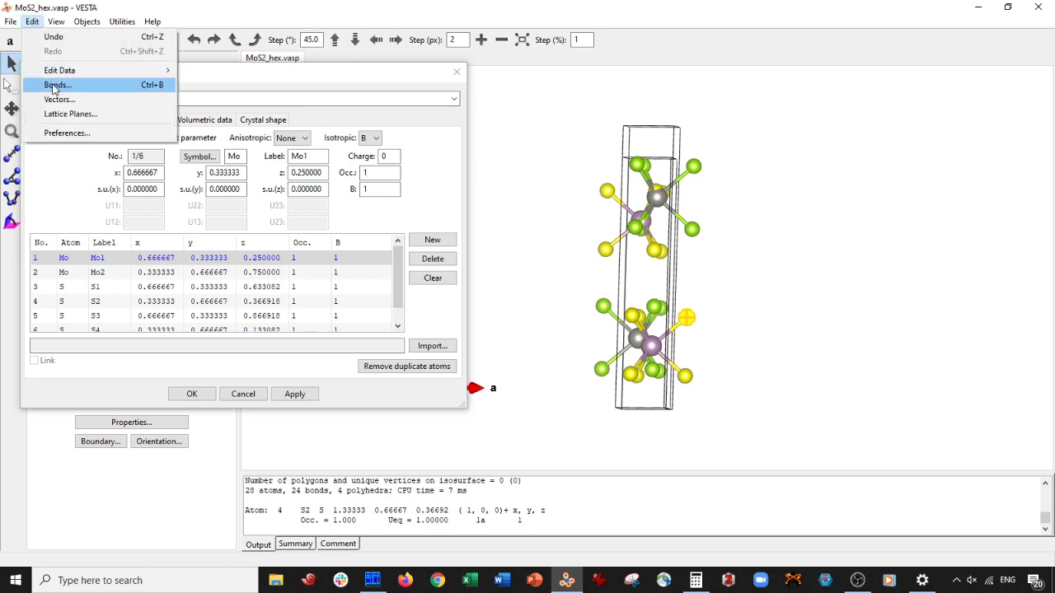
left_click(55, 85)
left_click(326, 268)
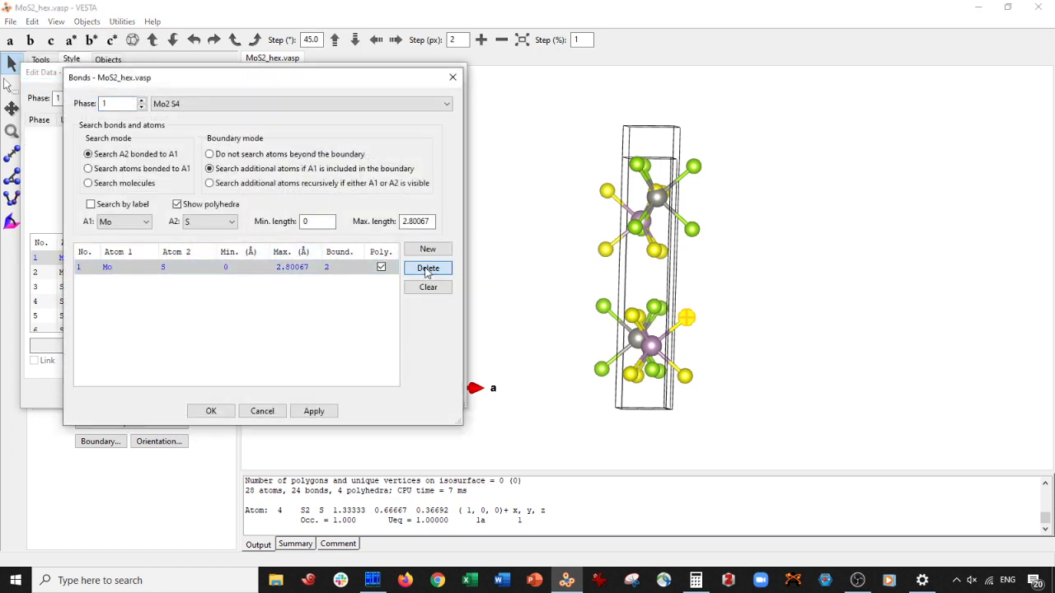
left_click(428, 270)
left_click(321, 412)
Try removing the W–Se bond definition from the W2 Se4 phase, then dismiss the bond settings.
left_click(228, 104)
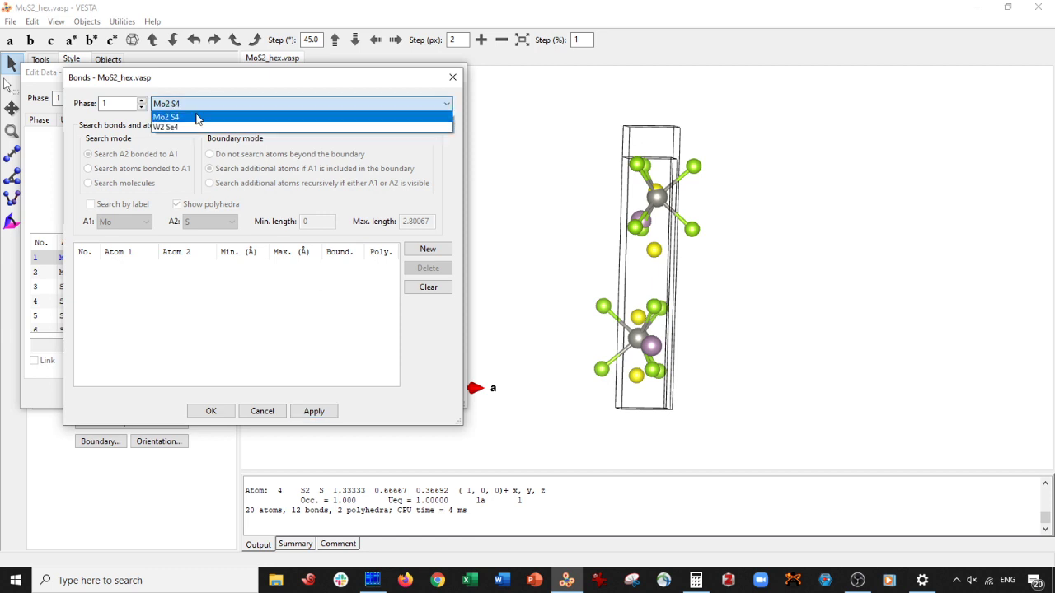
left_click(183, 122)
left_click(171, 269)
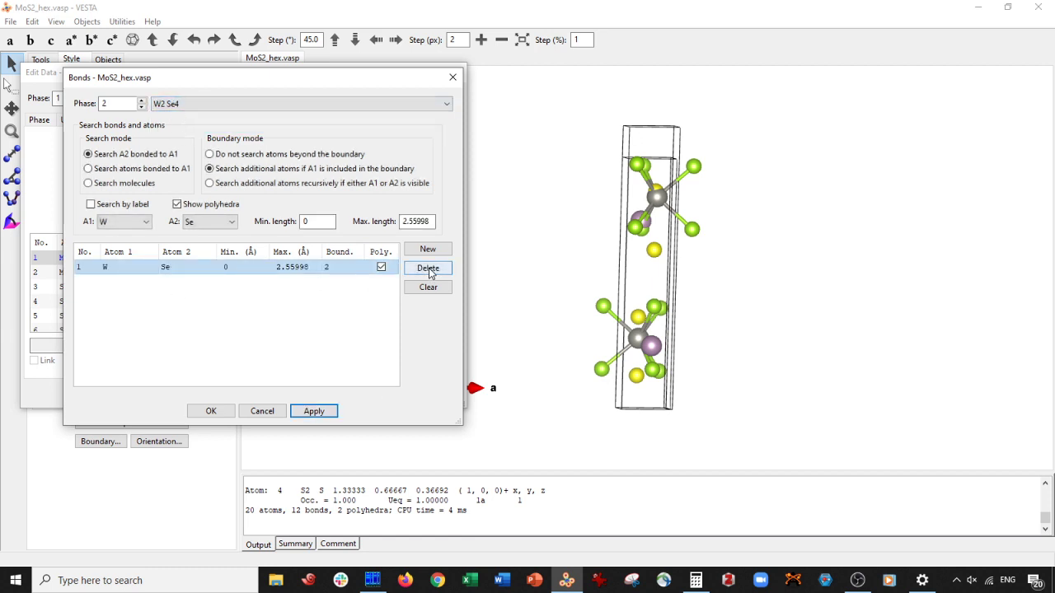
left_click(427, 268)
left_click(316, 410)
left_click_drag(595, 303, 675, 268)
left_click(255, 411)
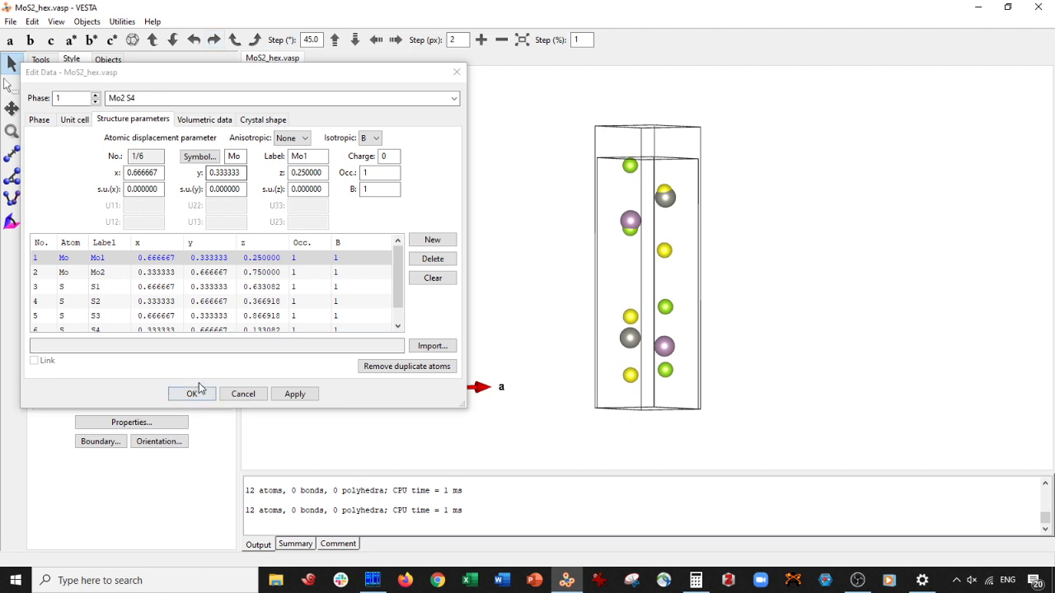
Apply the Mo2 S4 structure data and close the data editor.
left_click(298, 395)
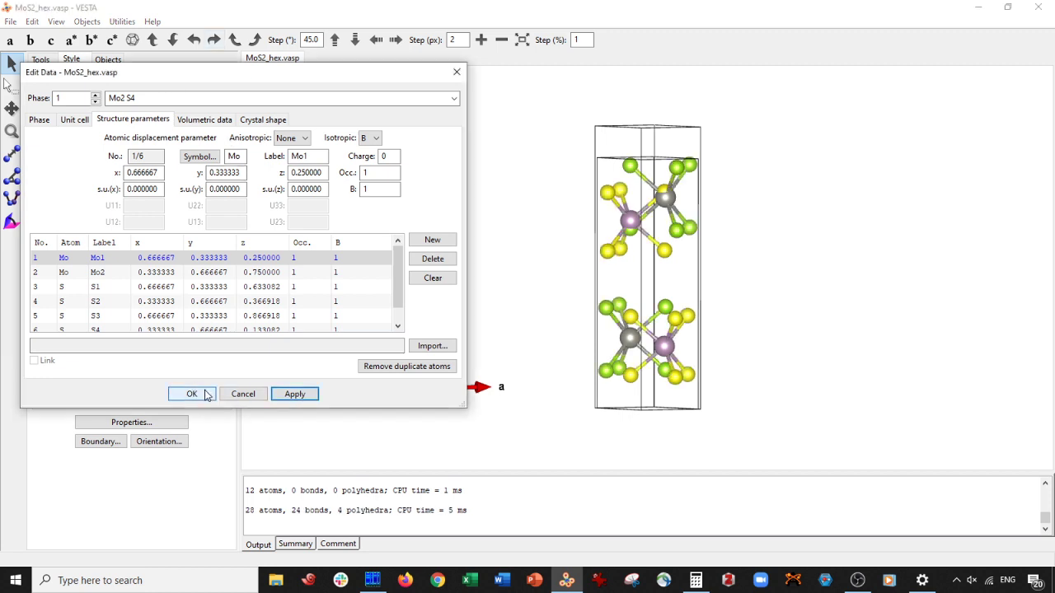
left_click(206, 395)
left_click_drag(394, 333, 457, 250)
Delete the Mo–S bond definition from the Mo2 S4 phase and apply the change.
left_click(37, 25)
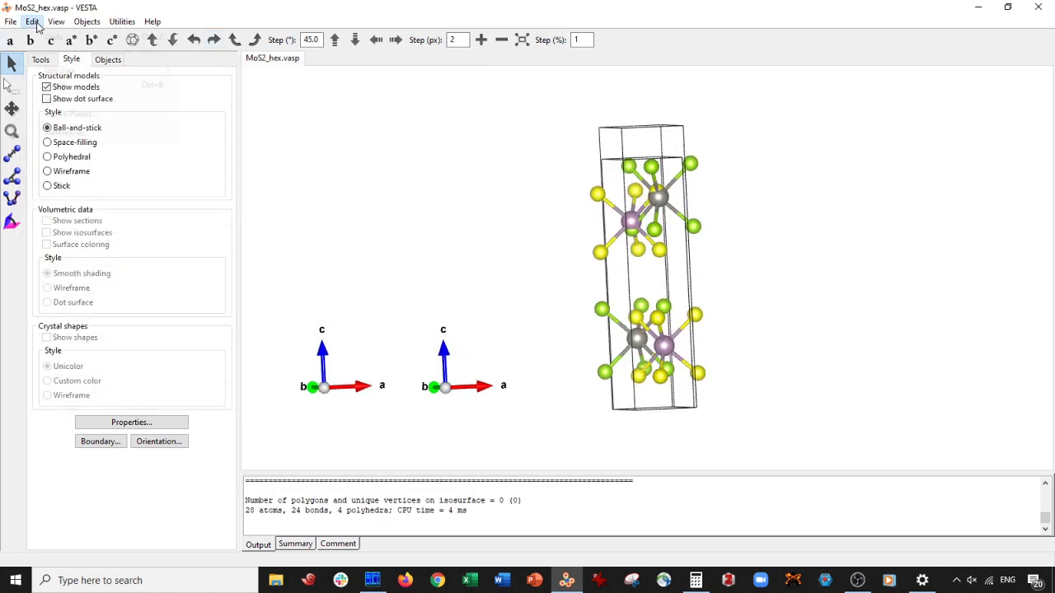
left_click(59, 85)
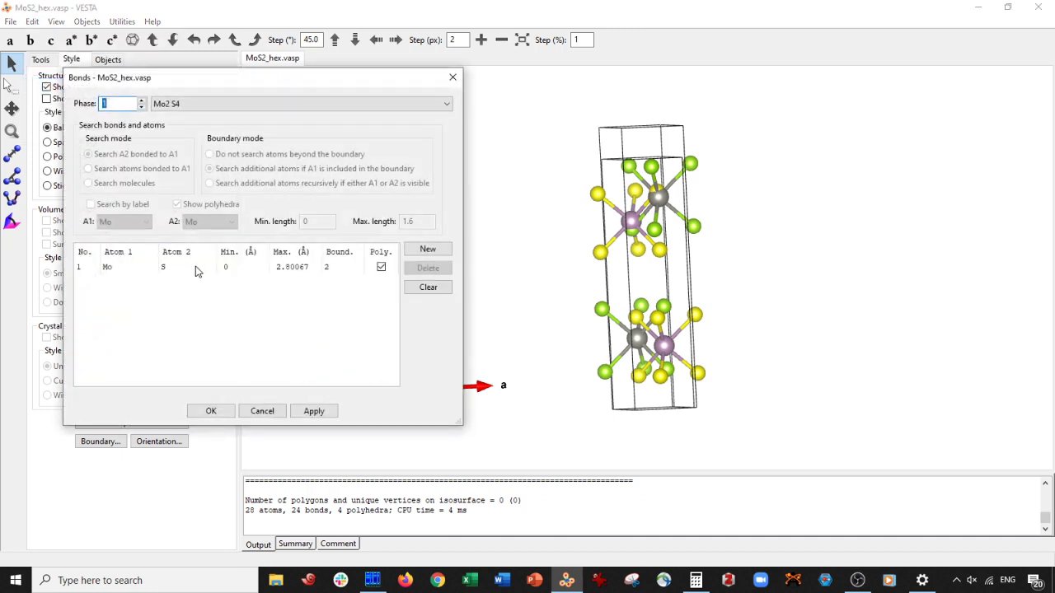
left_click(198, 268)
left_click(428, 268)
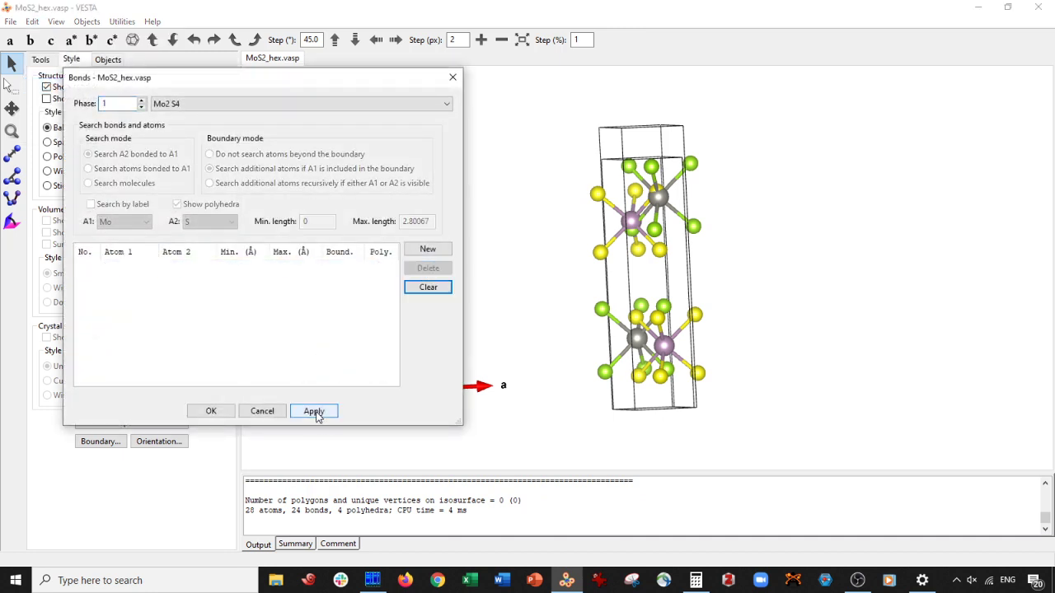
left_click(314, 411)
Delete the W–Se bond definition from the W2 Se4 phase, apply the change, and accept the bond settings.
left_click(207, 106)
left_click(189, 130)
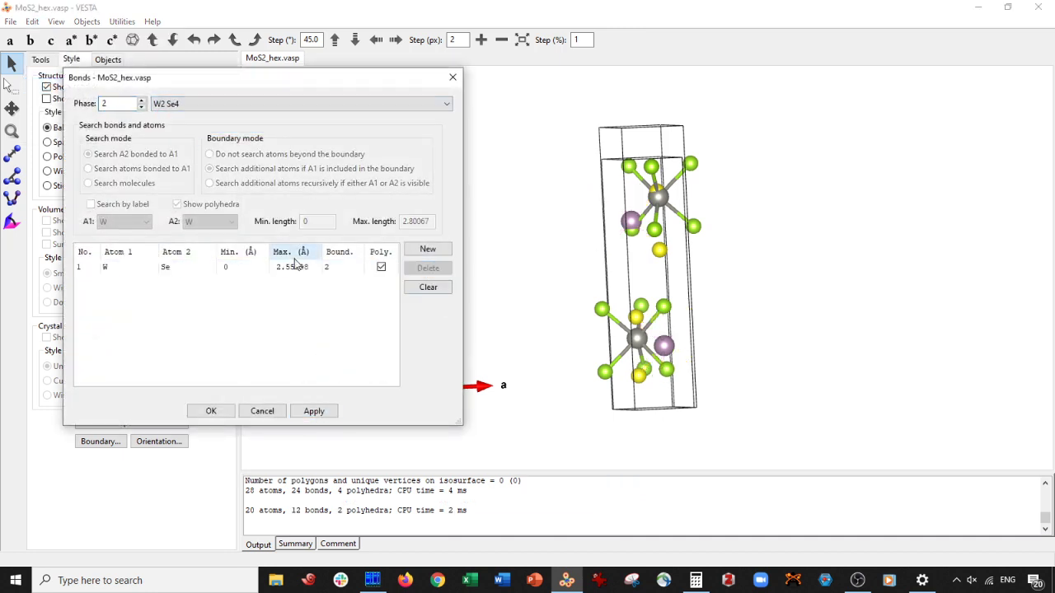
left_click(295, 267)
left_click(428, 268)
left_click(314, 411)
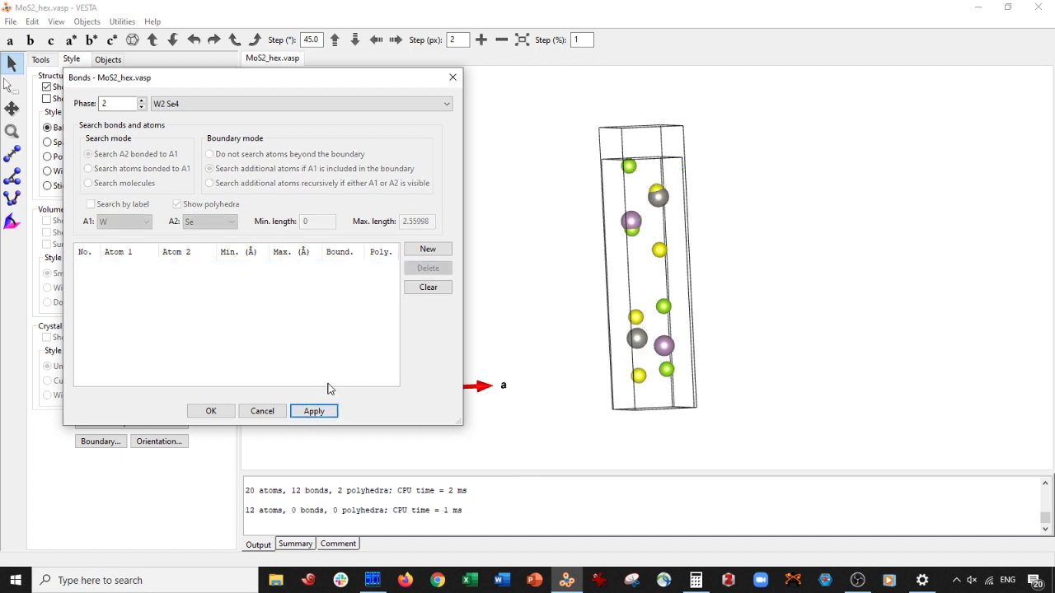
left_click_drag(544, 265, 720, 262)
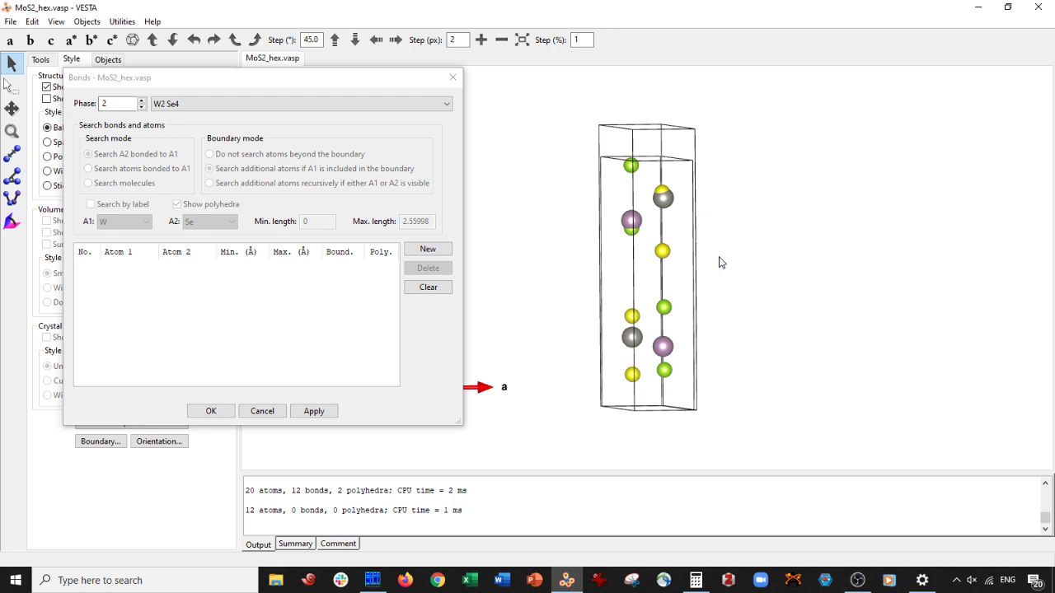
left_click(212, 412)
Select all six atoms in the left column of the overlaid cells and delete them, keeping only the right column.
mouse_move(631, 267)
left_mouse_down()
mouse_move(614, 256)
mouse_move(645, 256)
left_mouse_up()
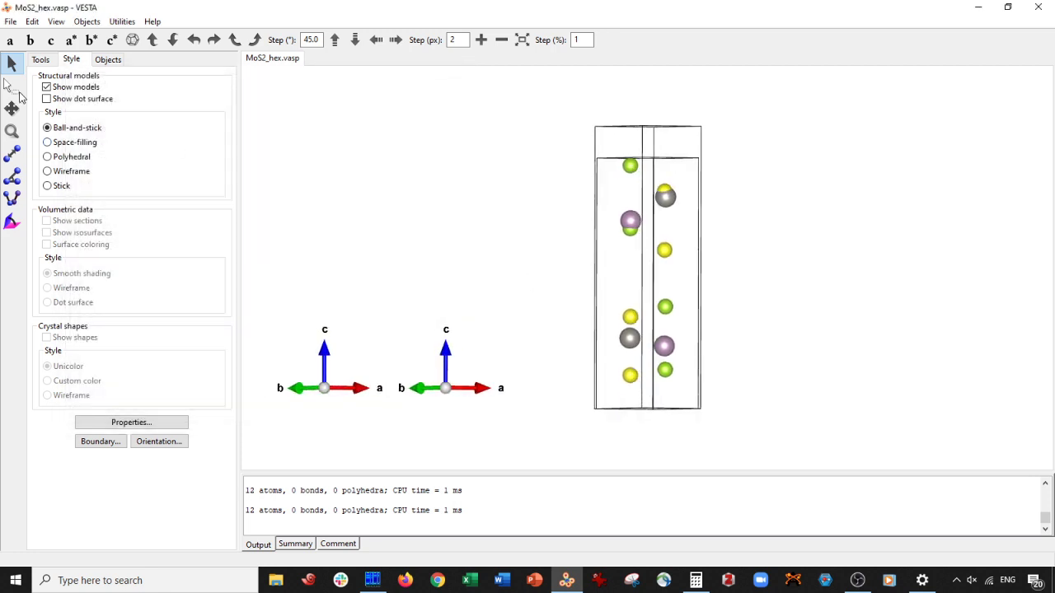
left_click(11, 85)
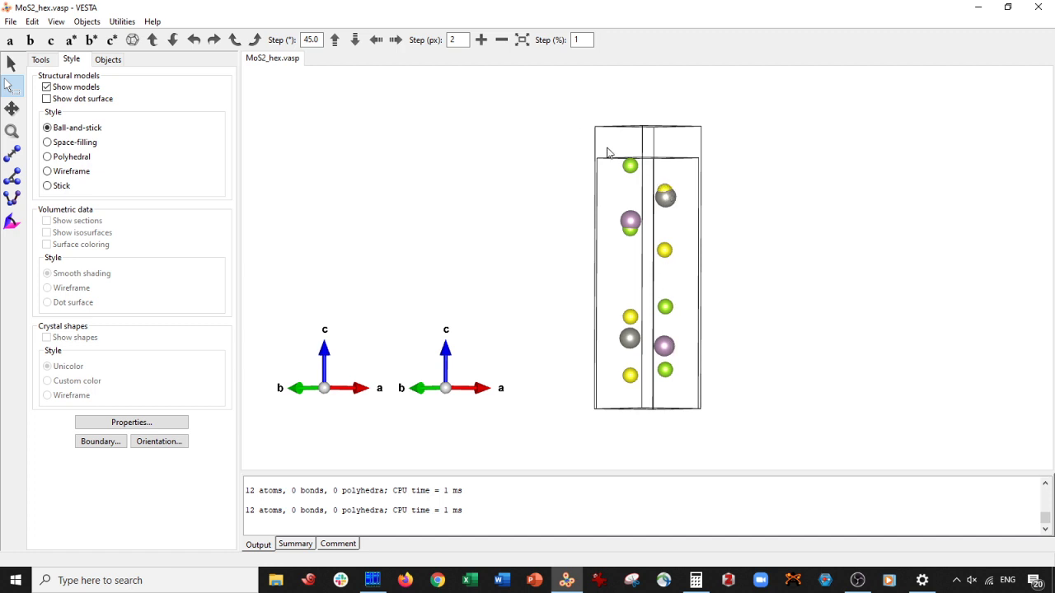
left_click_drag(604, 140, 636, 396)
key("Delete")
key("Delete")
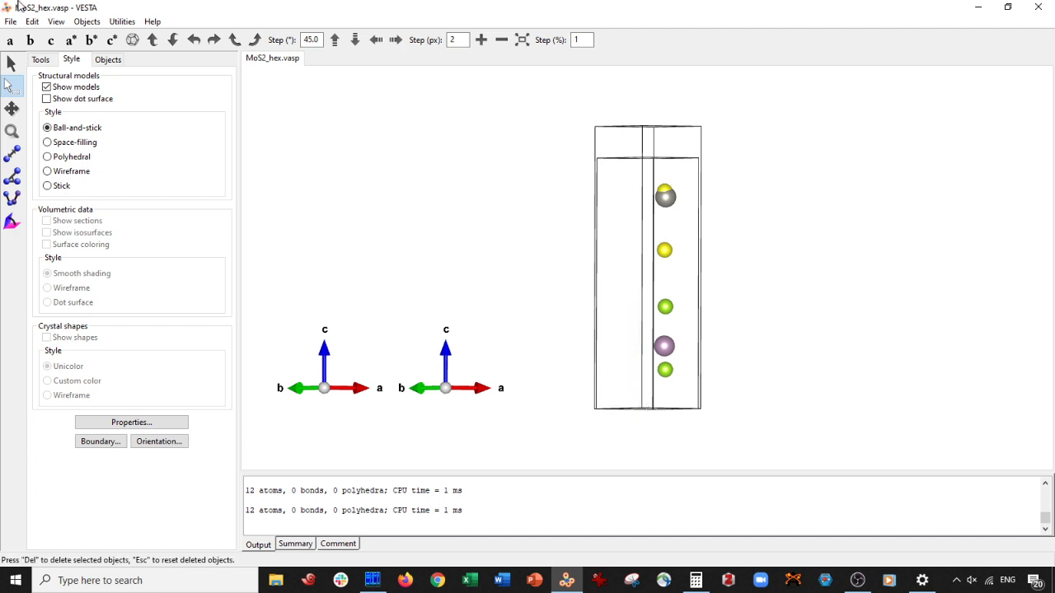
left_click(12, 63)
left_click_drag(791, 272, 697, 271)
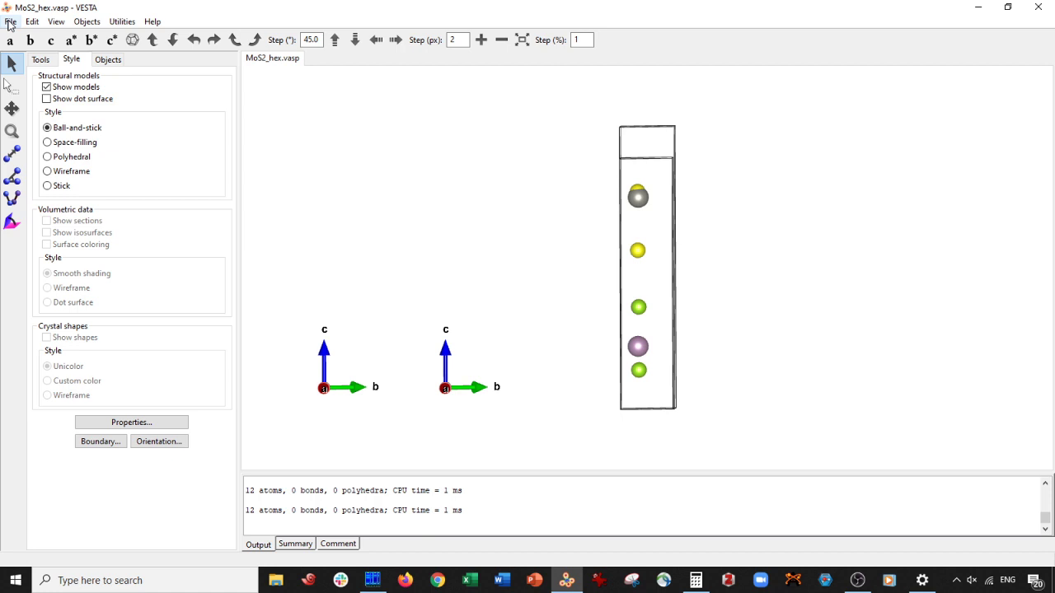
Start a data export in the video21 folder based on MoS2_WSe2_ml_hetero.vasp, removing the vasp extension from the file name.
left_click(10, 23)
left_click(42, 134)
left_click(130, 134)
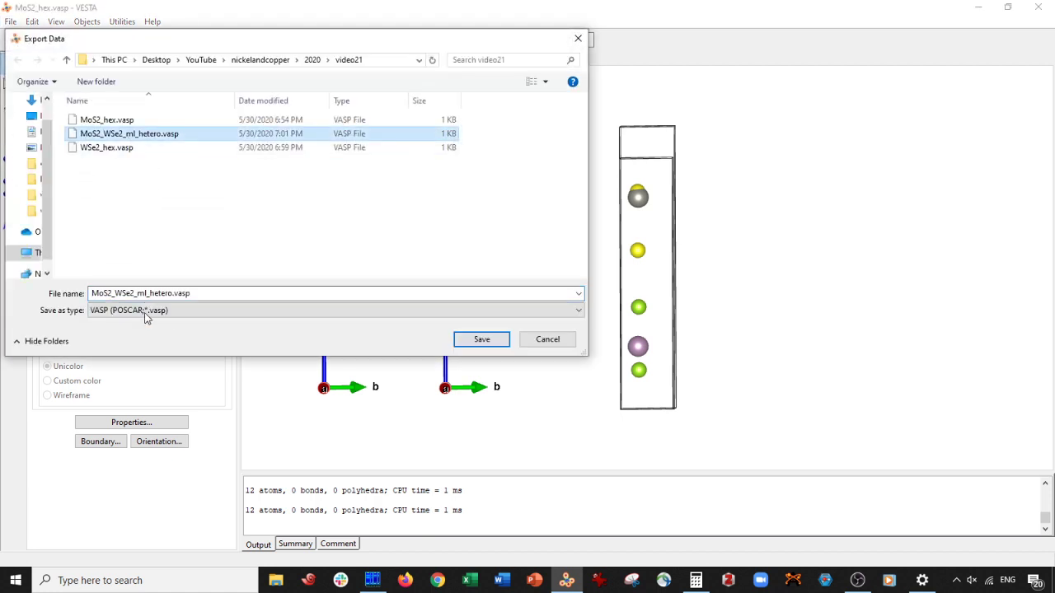
left_click(192, 294)
left_click(192, 293)
key("BackSpace")
key("BackSpace")
key("BackSpace")
key("BackSpace")
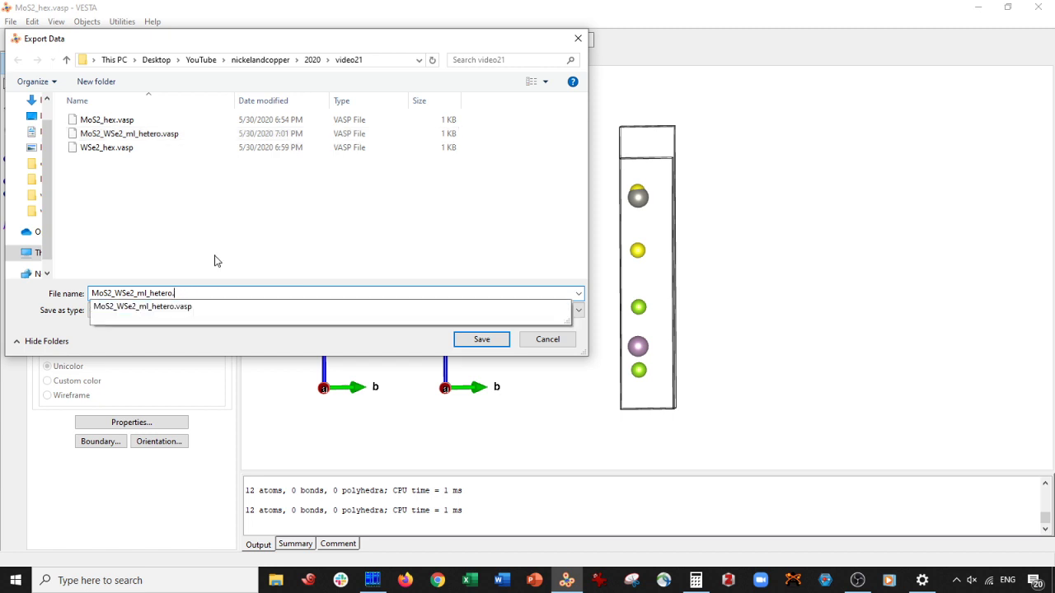
Export the structure as an XYZ file named MoS2_WSe2_ml_hetero without saving the hidden atoms.
left_click(179, 312)
left_click(178, 313)
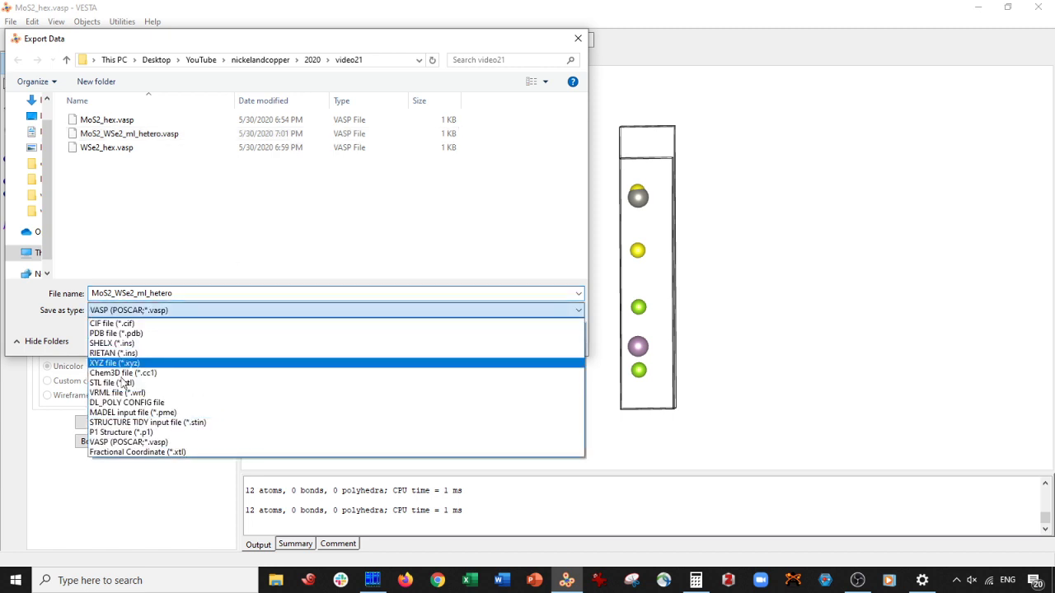
left_click(120, 363)
left_click(482, 337)
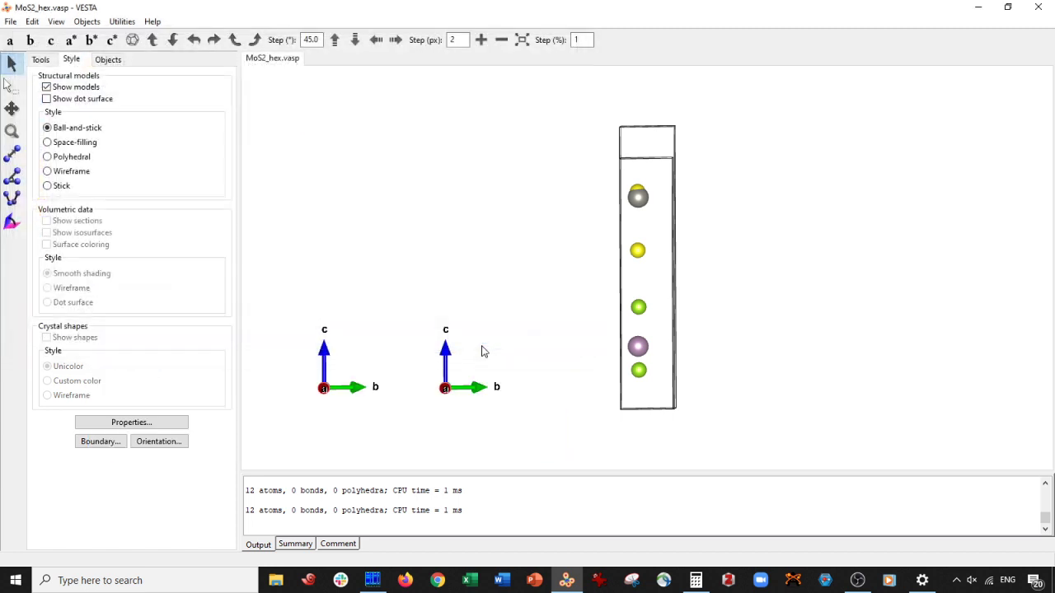
left_click(616, 299)
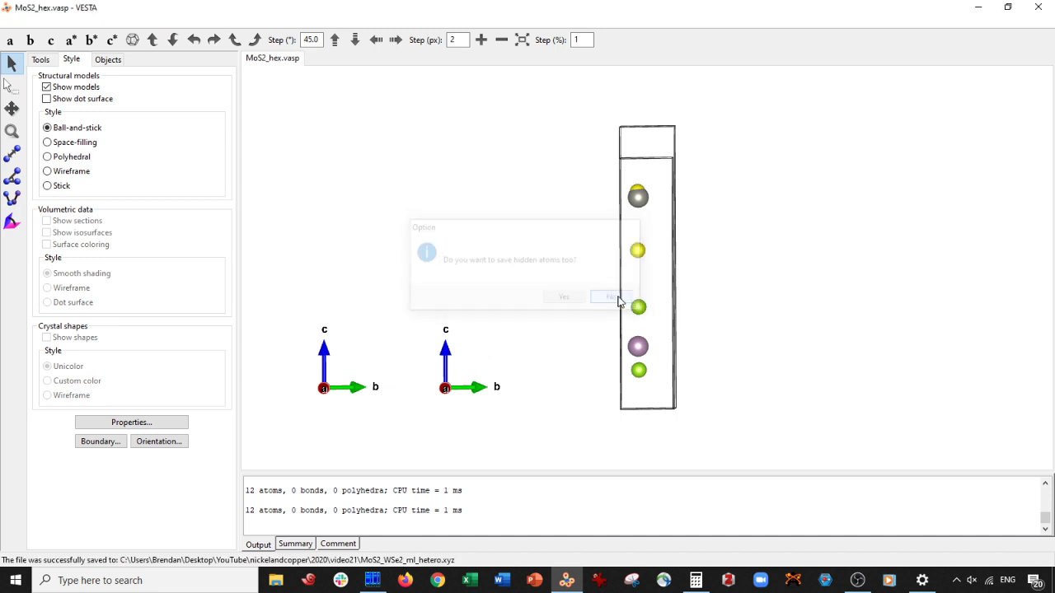
Switch to Far Manager, open MoS2_WSe2_ml_hetero.xyz for editing, and copy its six atom coordinate lines.
left_click(372, 580)
left_click(594, 108)
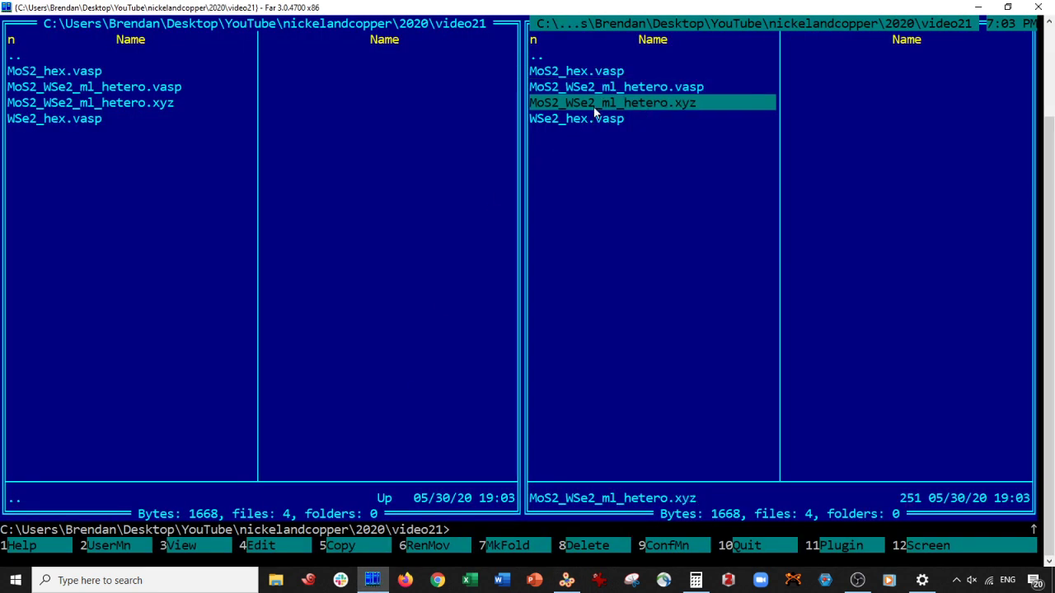
key("F4")
key("Down")
key("Down")
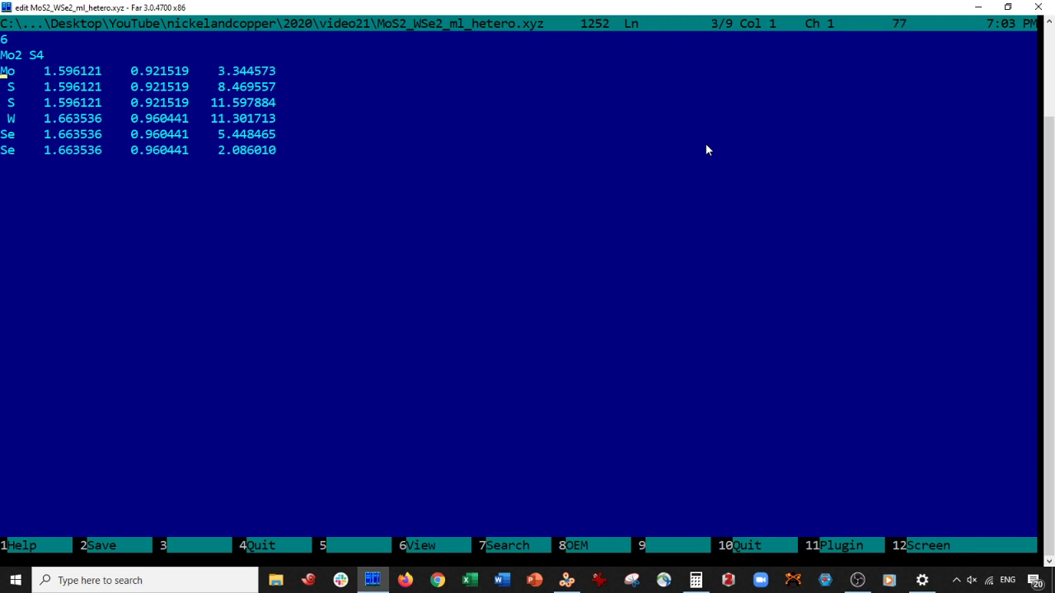
key("shift+Down")
key("shift+Down")
key("shift+Down")
key("shift+Down")
key("shift+Down")
key("shift+Down")
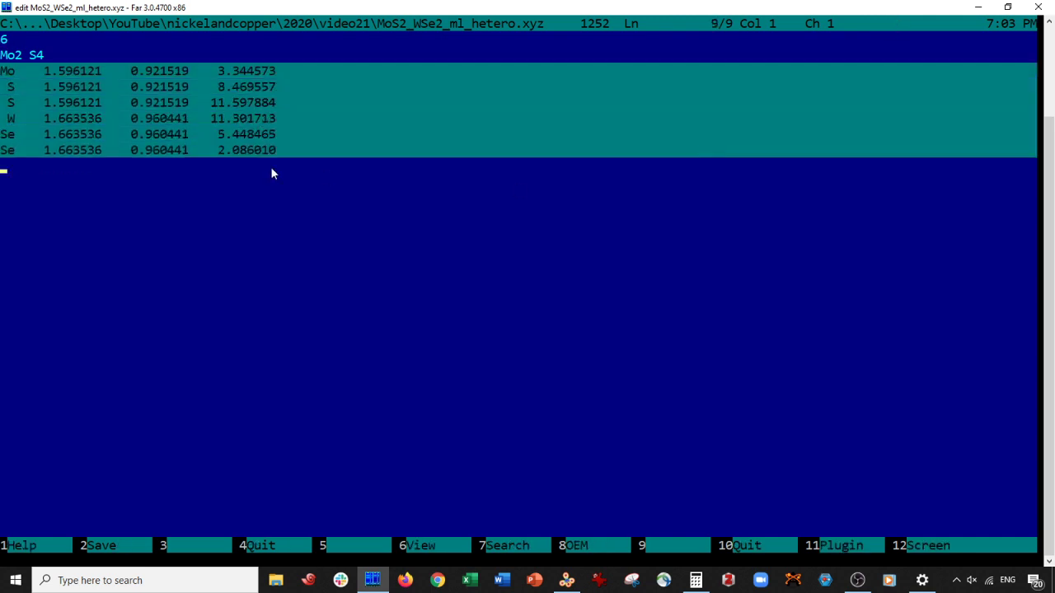
key("ctrl+c")
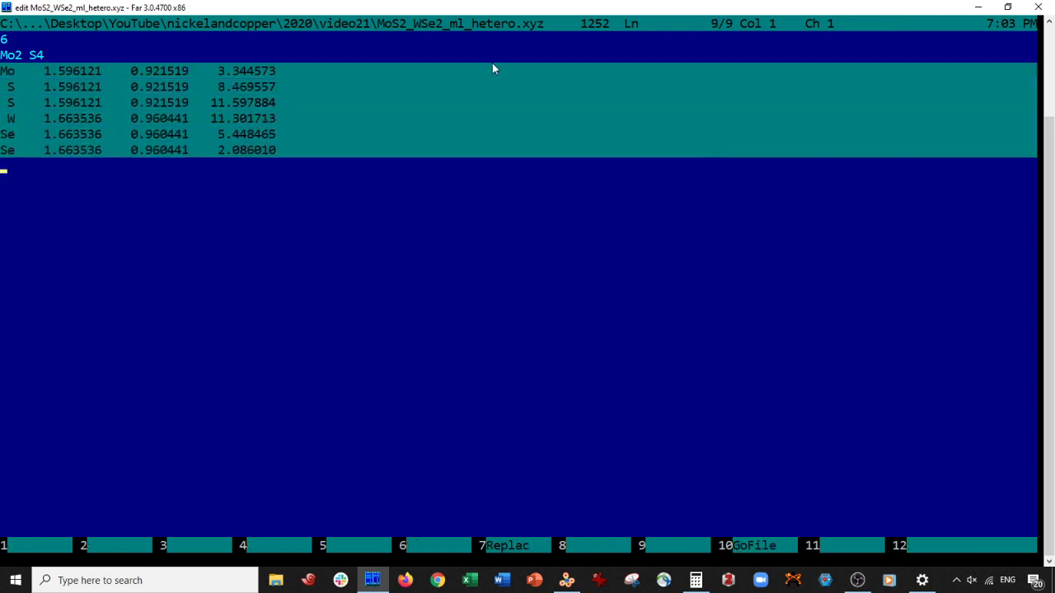
Paste the atom lines below Cartesian in MoS2_WSe2_ml_hetero.vasp and enter the atom counts 1, 2, 1, 2 under the element symbols.
key("Escape")
key("Up")
key("F4")
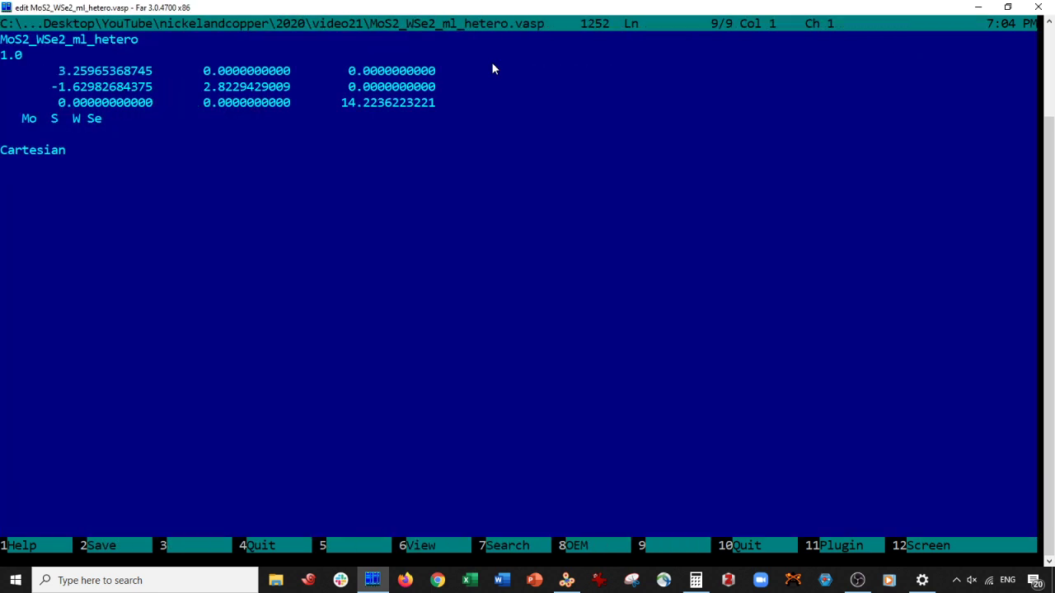
key("ctrl+v")
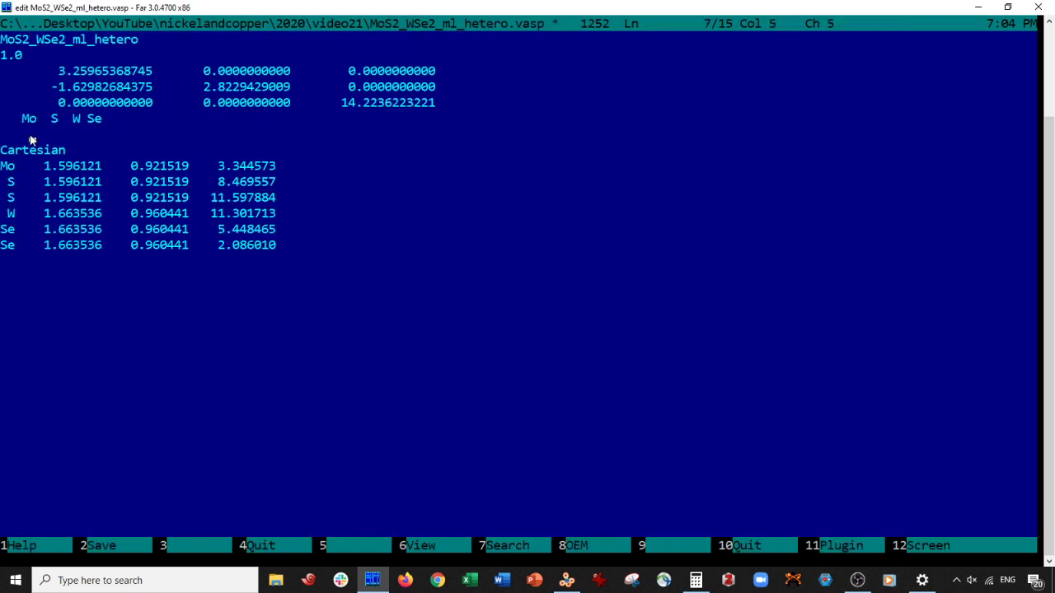
type("1")
Delete the column of element symbols in front of the pasted coordinates in MoS2_WSe2_ml_hetero.vasp.
key("alt+shift+Right")
key("alt+shift+Right")
key("alt+shift+Down")
key("alt+shift+Down")
key("alt+shift+Down")
key("alt+shift+Down")
key("alt+shift+Down")
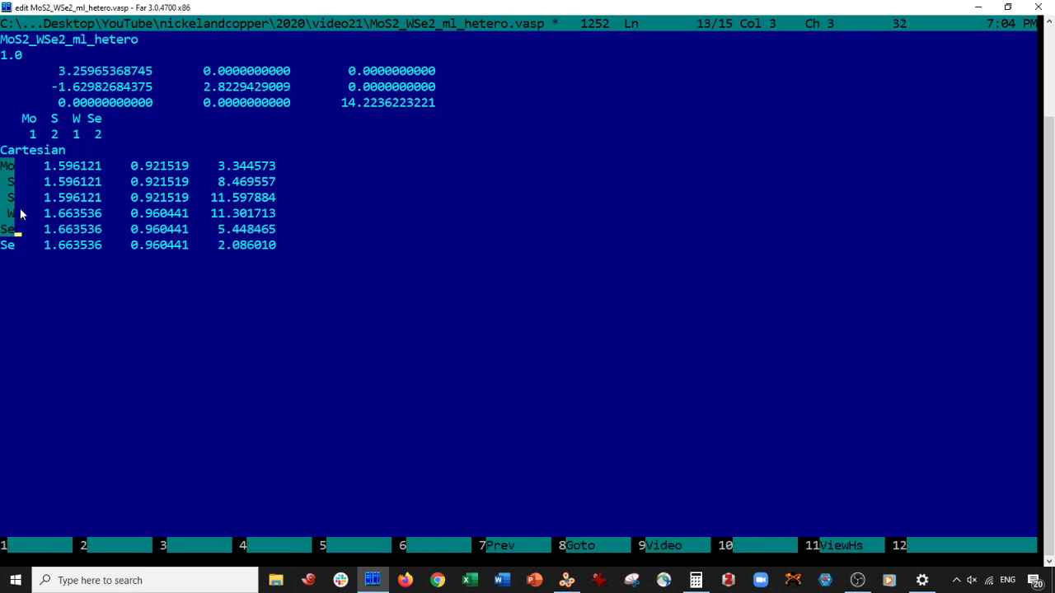
key("Delete")
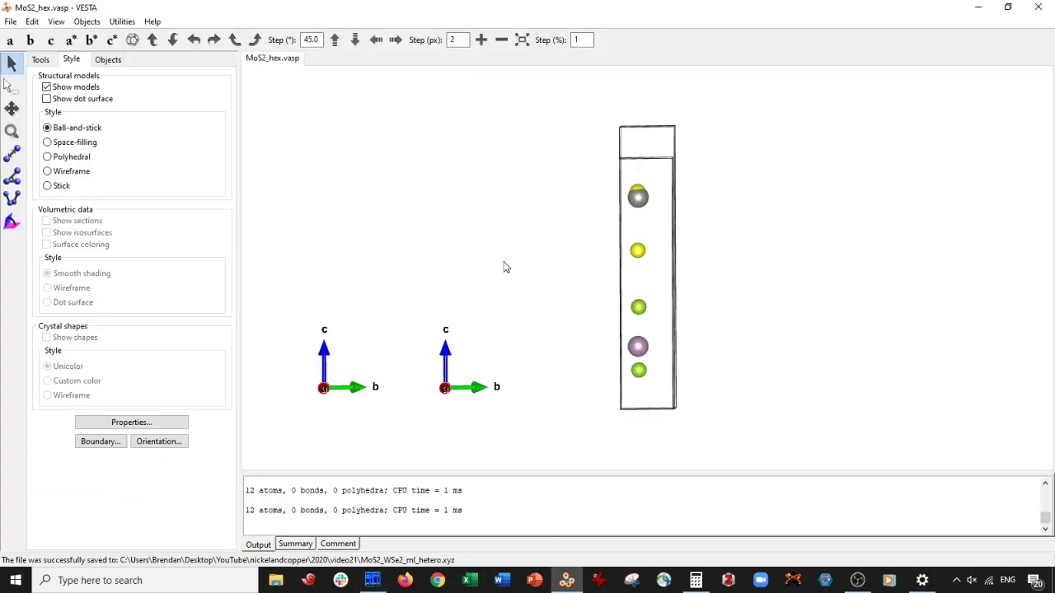
Open MoS2_WSe2_ml_hetero.vasp in VESTA and examine the stacking of its atoms from the side.
key("ctrl+o")
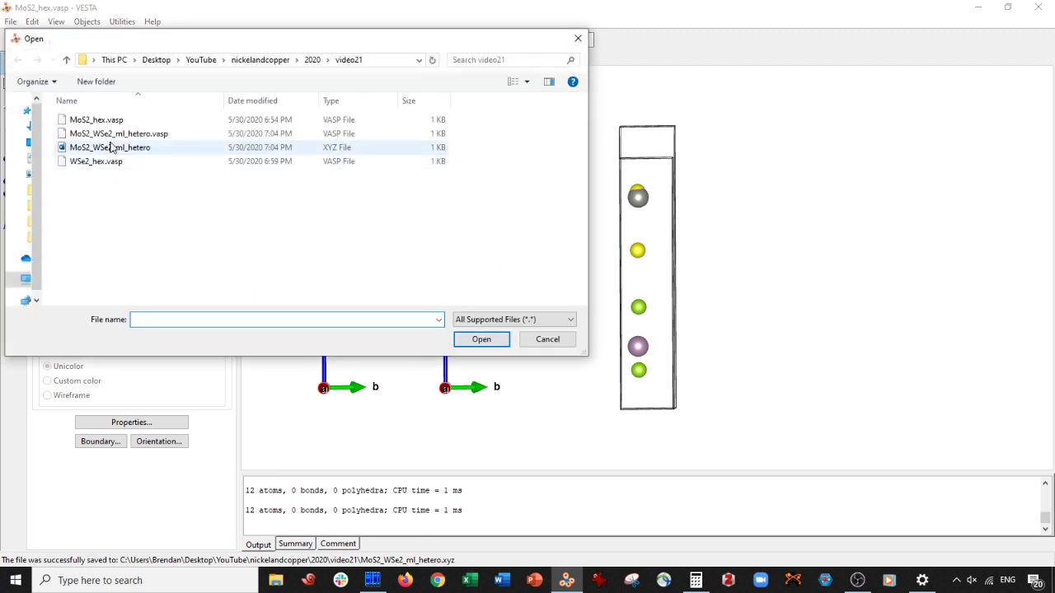
left_click(117, 136)
double_click(116, 137)
scroll(561, 305, "down", 2)
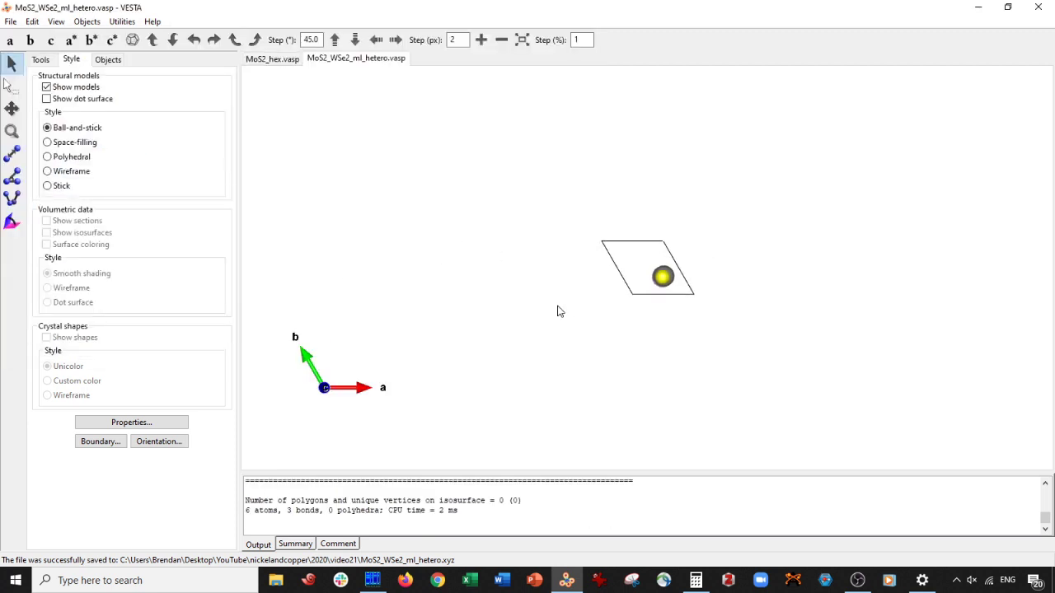
left_click_drag(558, 306, 667, 210)
Return to the MoS2_hex overlay, bring back the deleted atoms, and delete the upper Mo atom in the left column.
left_click(273, 59)
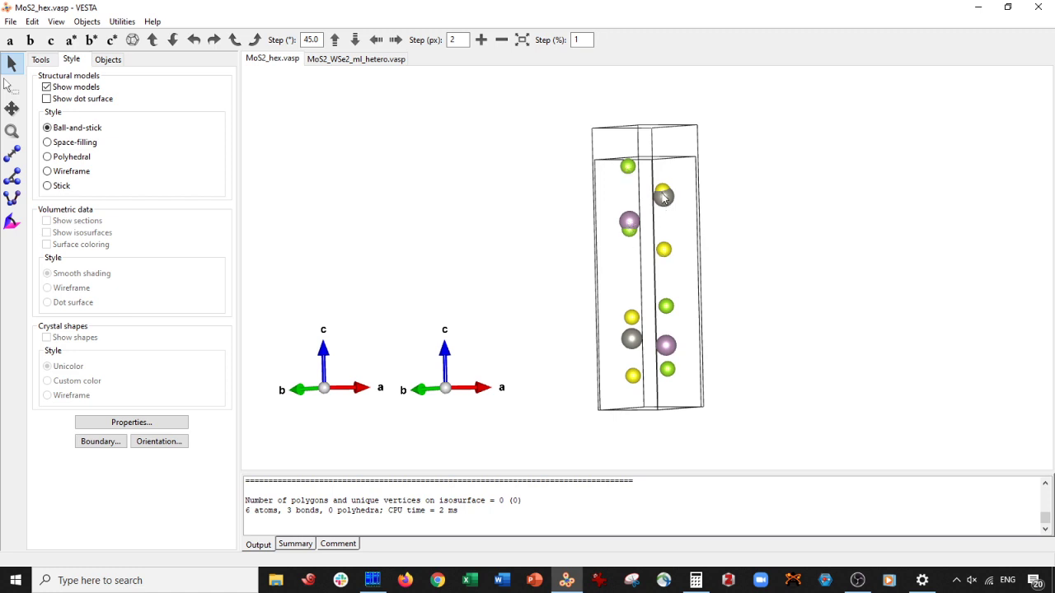
left_click(17, 87)
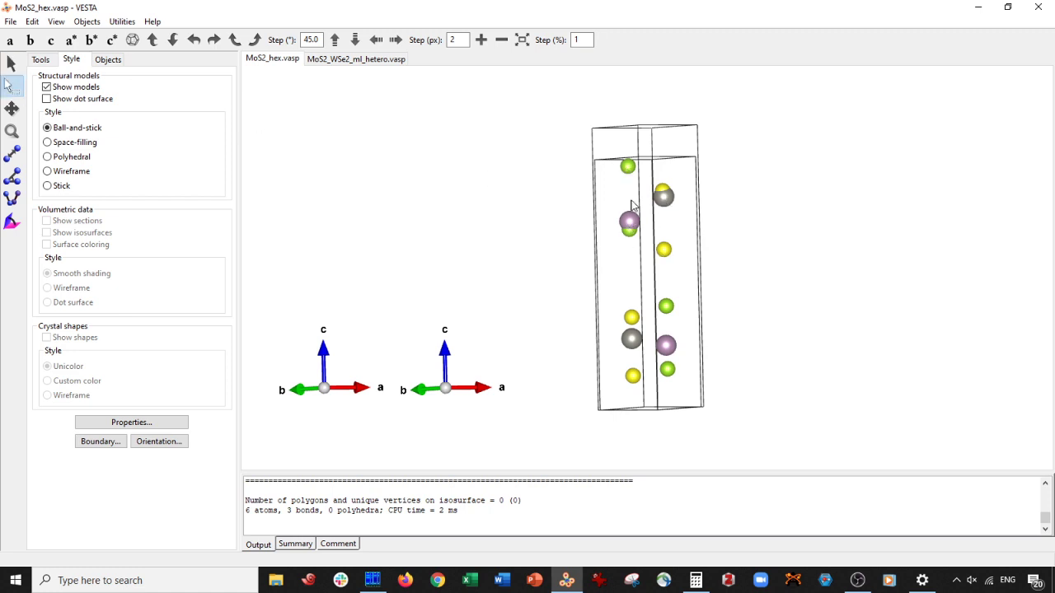
left_click(629, 220)
left_click_drag(680, 228, 681, 207)
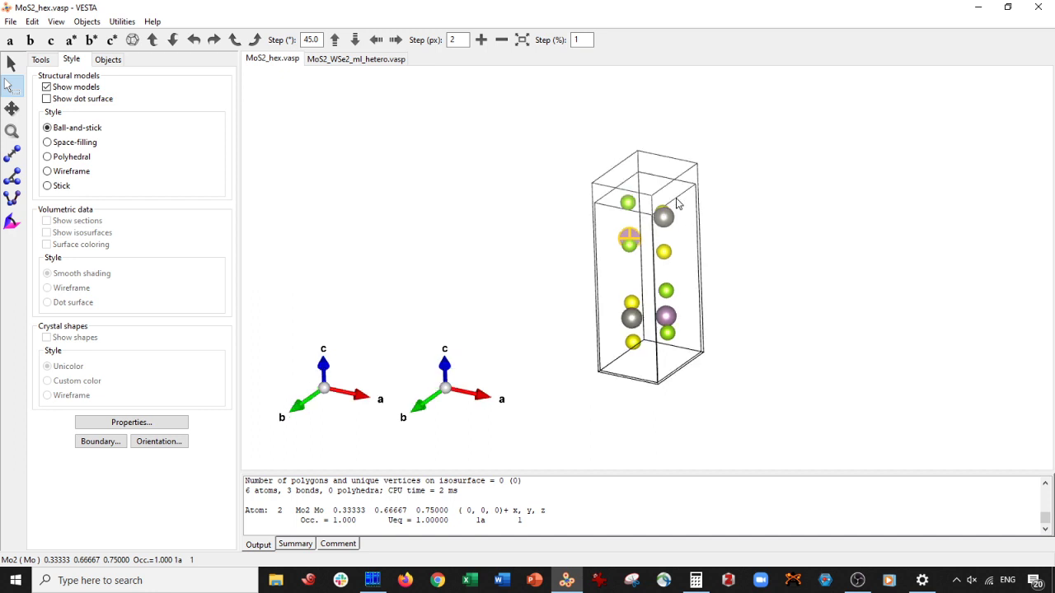
left_click(5, 63)
left_click_drag(425, 235, 422, 326)
left_click(14, 86)
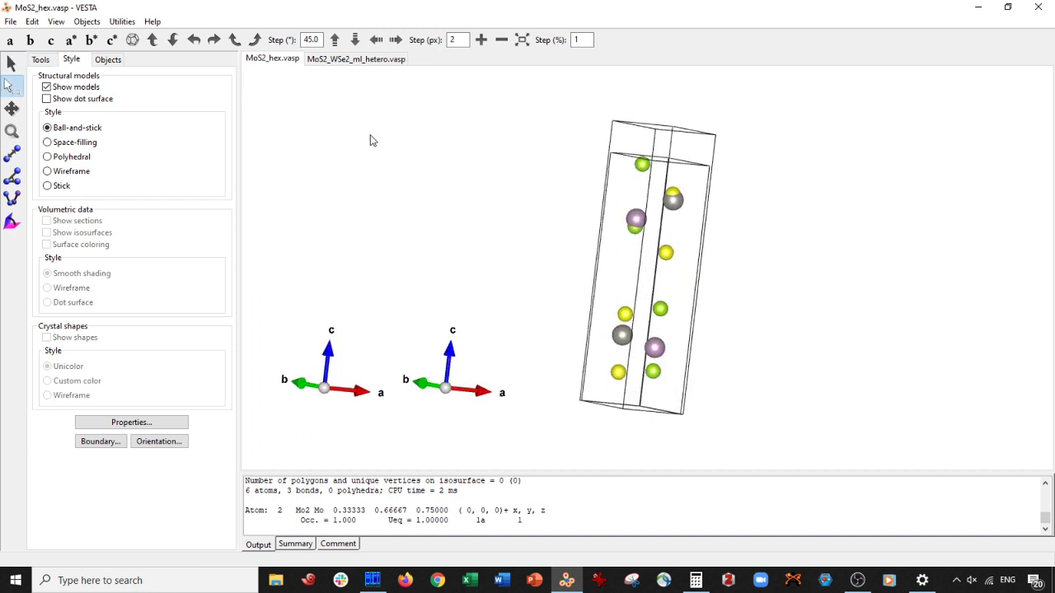
left_click(636, 217)
left_click_drag(678, 239, 672, 258)
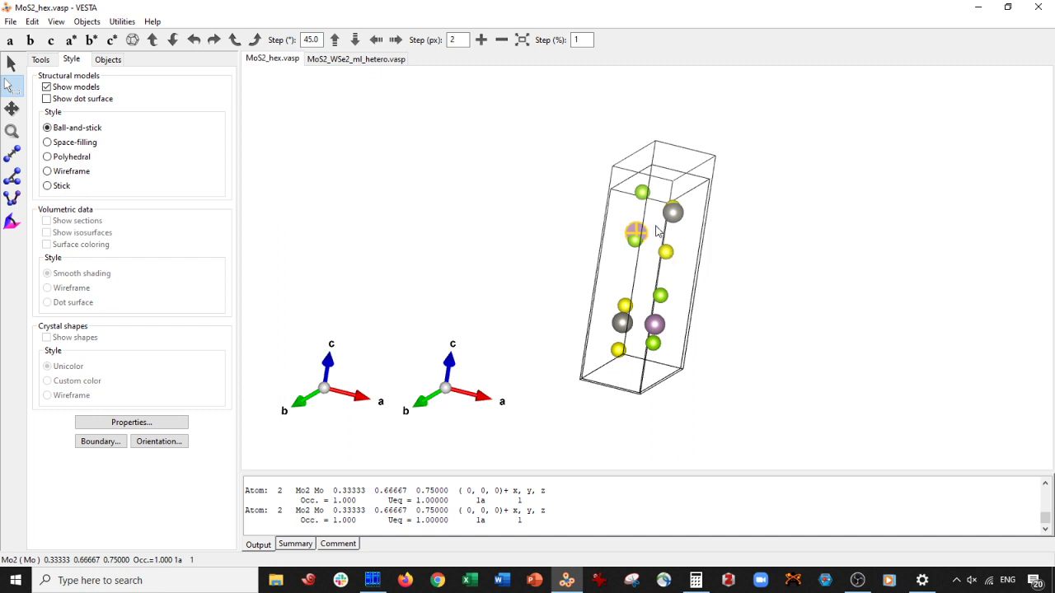
left_click(11, 64)
left_click_drag(459, 154, 497, 229)
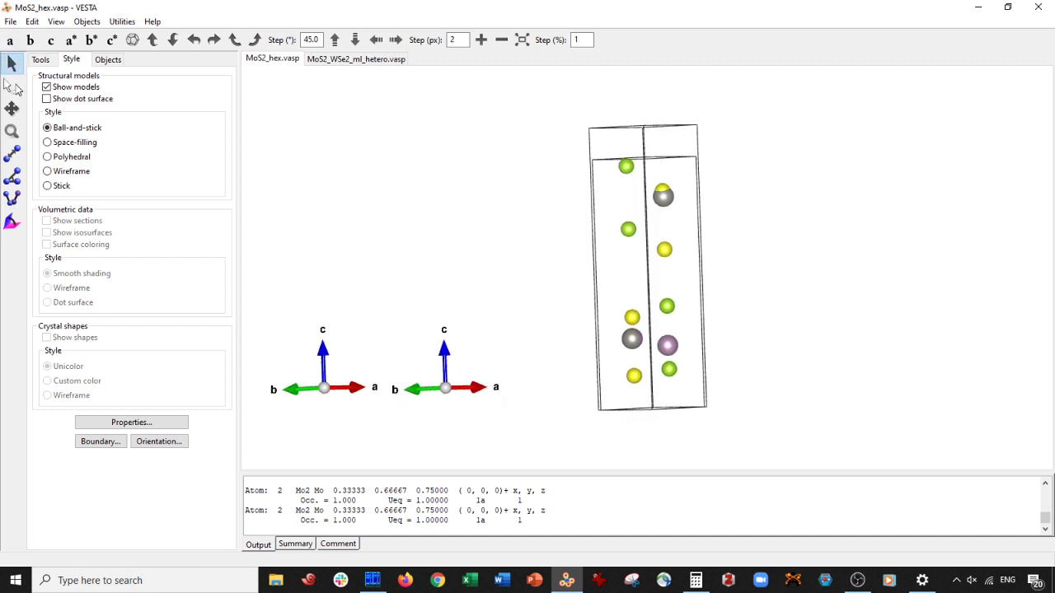
left_click(14, 85)
key("Delete")
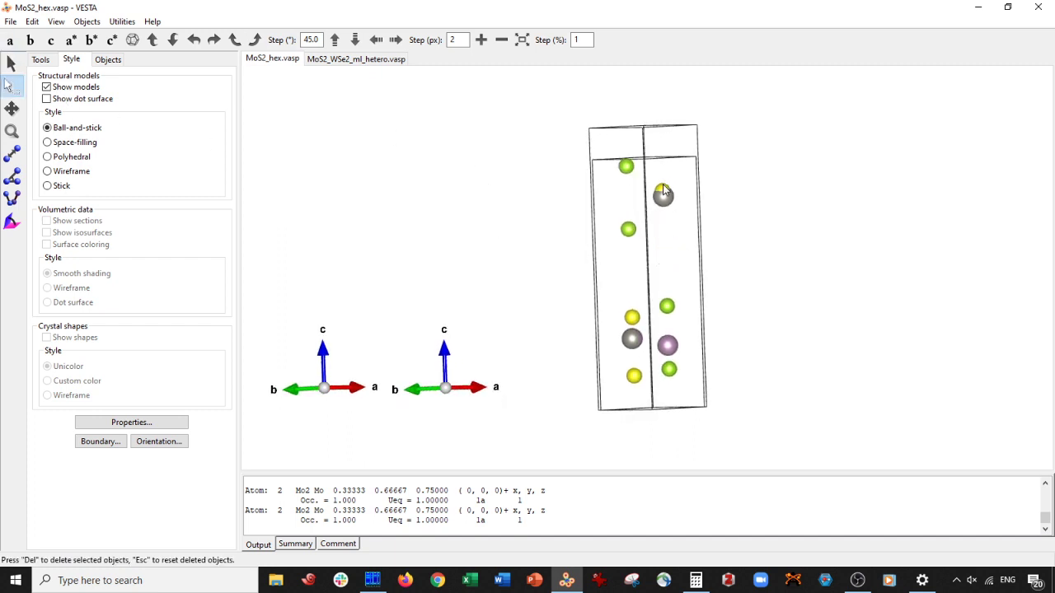
Delete the two S atoms and two Se atoms in the right column and the lower W atom in the left column.
left_click(665, 189)
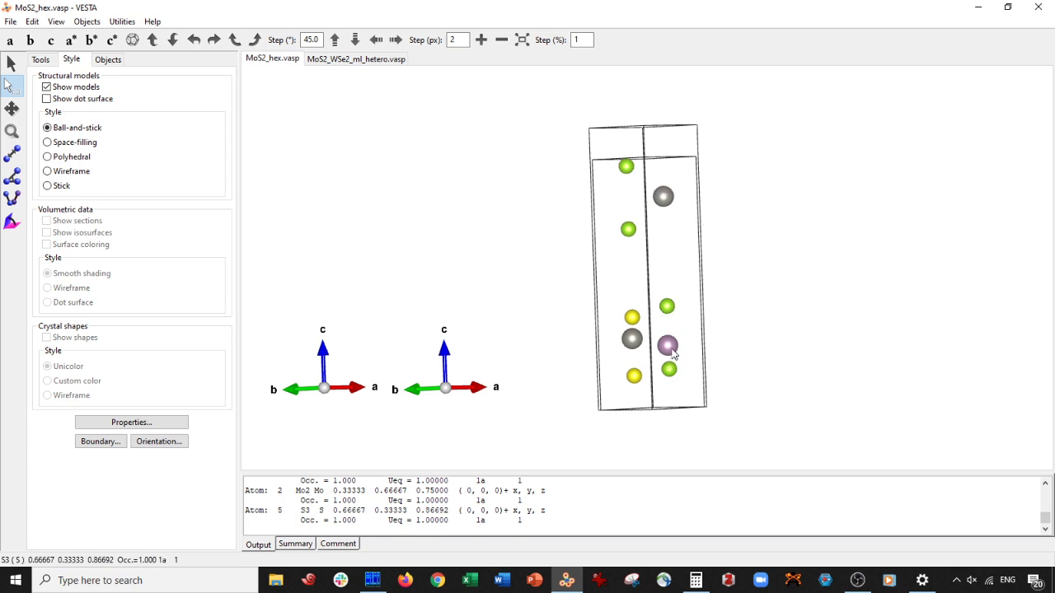
left_click(635, 346)
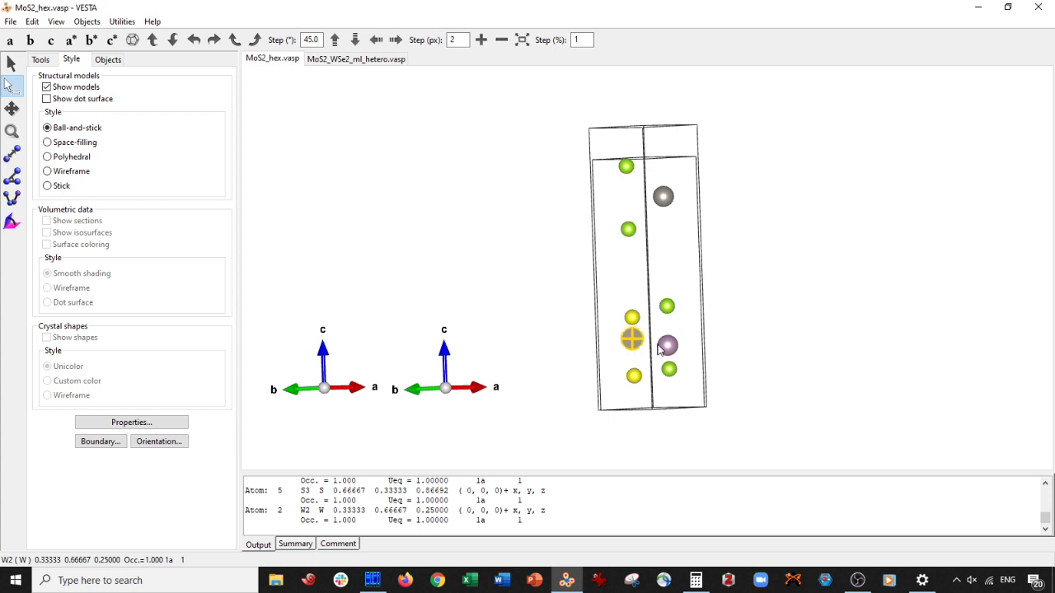
key("Delete")
left_click(667, 304)
key("Delete")
left_click(670, 370)
key("Delete")
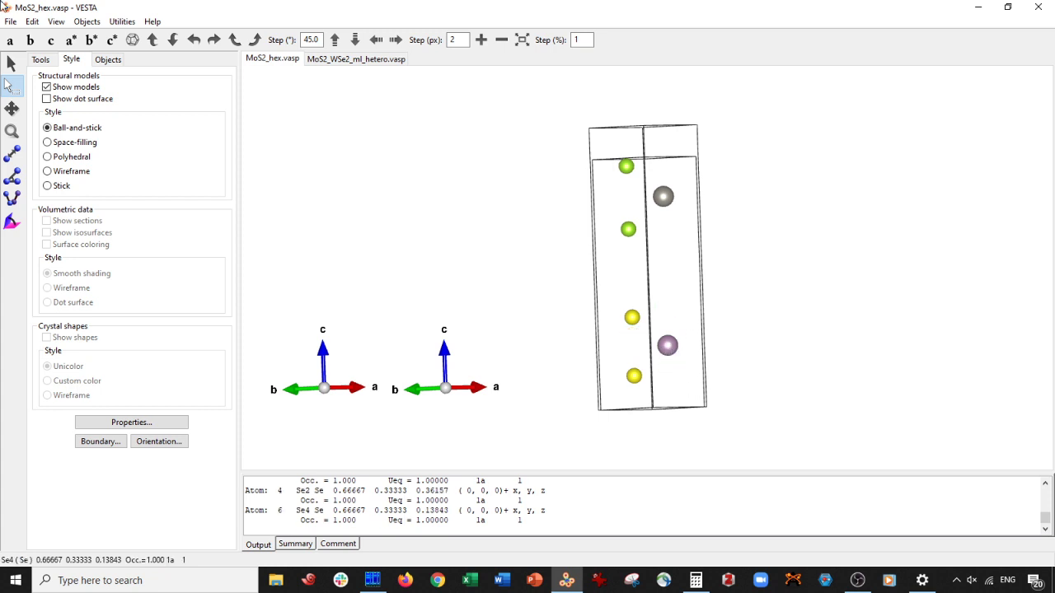
Export the remaining atoms as XYZ, replacing the existing MoS2_WSe2_ml_hetero file, without saving the hidden atoms.
left_click(11, 62)
left_click_drag(424, 211, 502, 220)
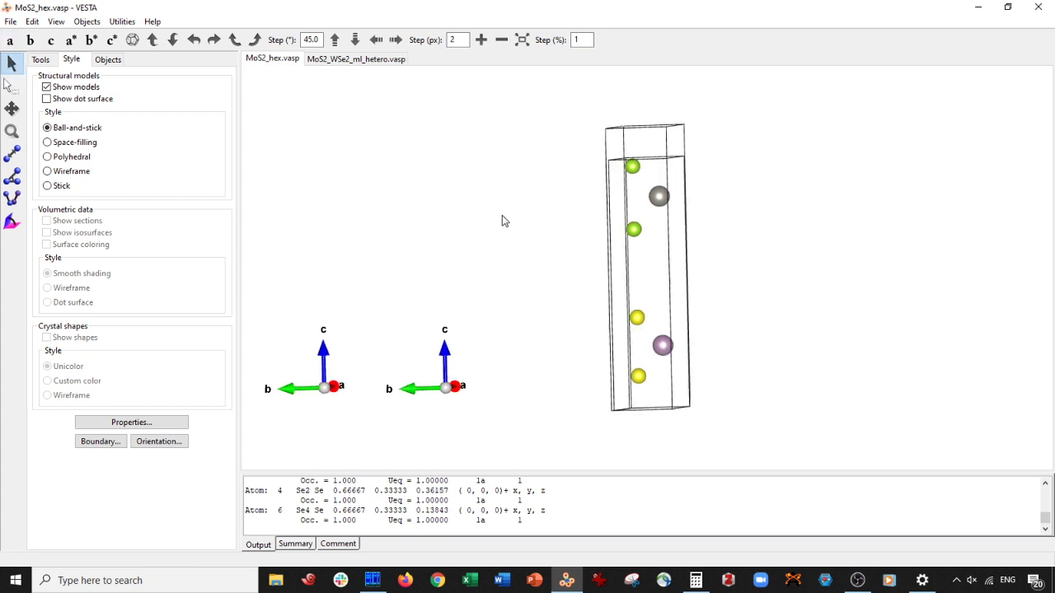
left_click(11, 22)
left_click(49, 132)
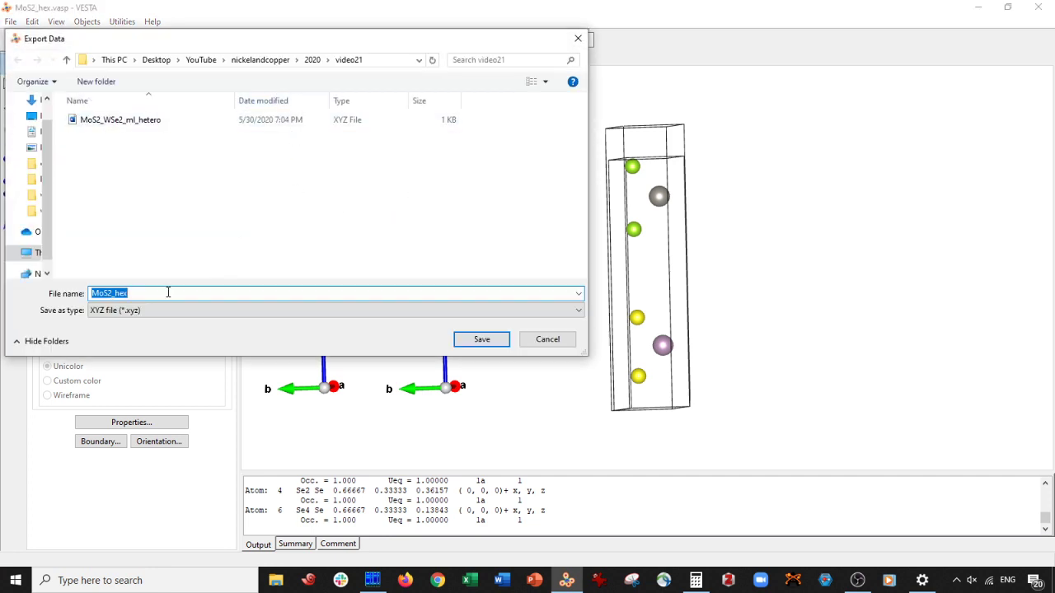
left_click(144, 120)
left_click(483, 337)
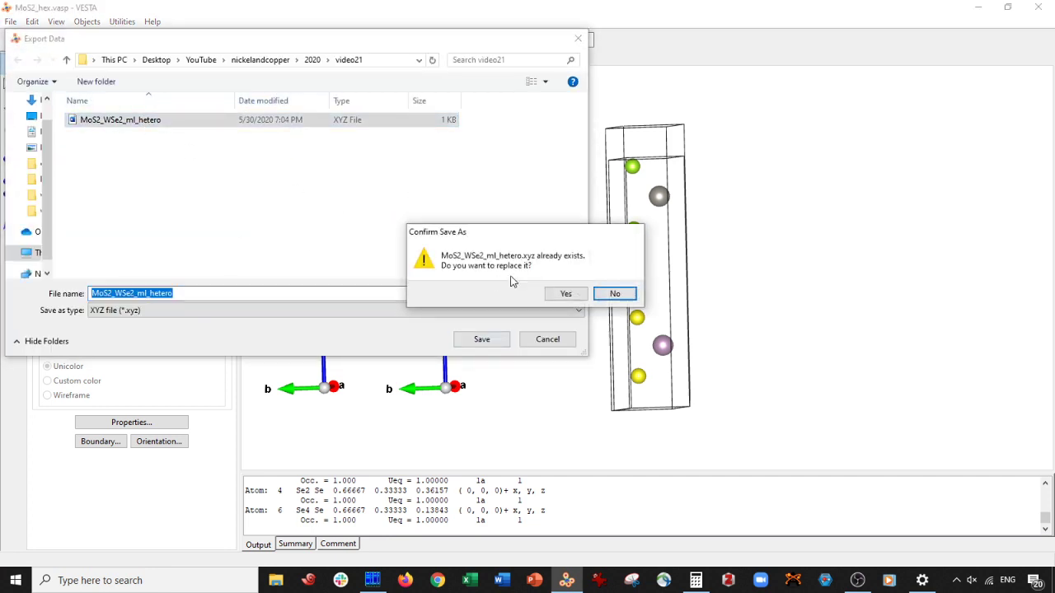
left_click(566, 294)
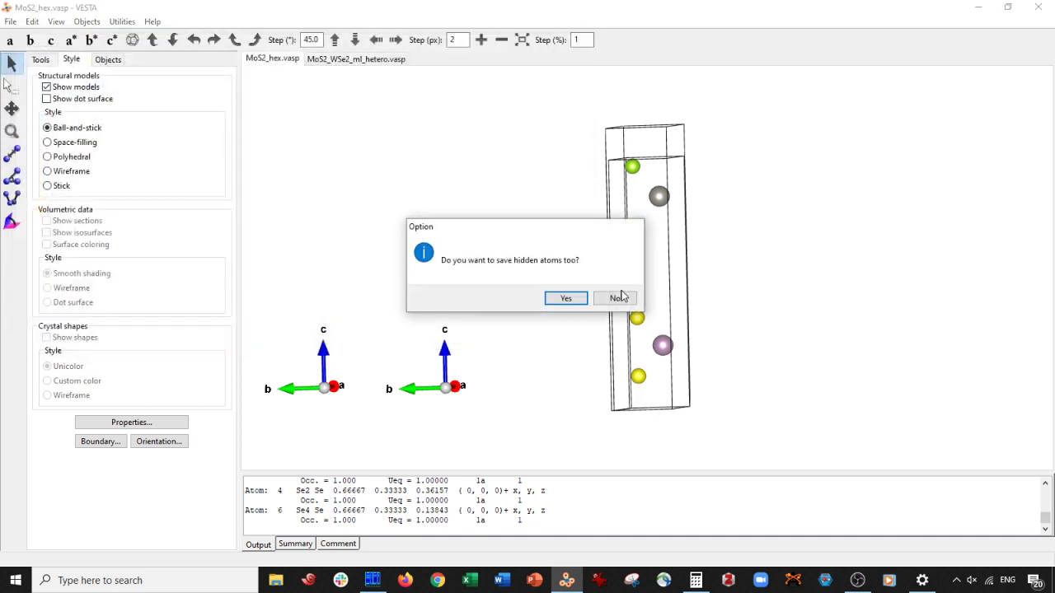
left_click(617, 299)
Switch to Far Manager, open the re-exported MoS2_WSe2_ml_hetero.xyz, and copy its six atom coordinate lines.
left_click(373, 581)
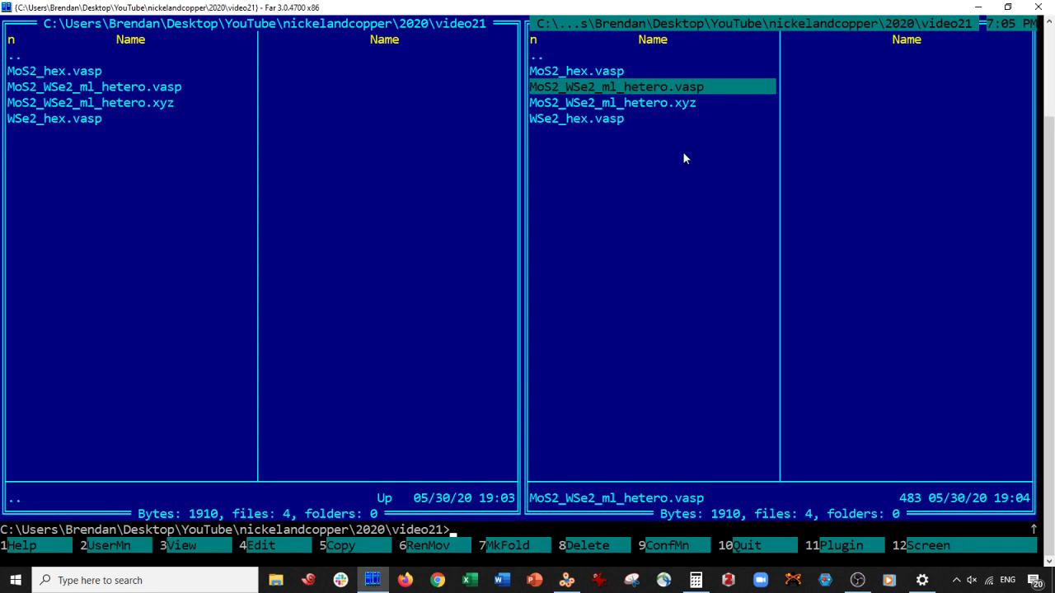
key("F4")
key("Up")
key("Up")
key("Up")
key("Up")
key("Up")
key("Up")
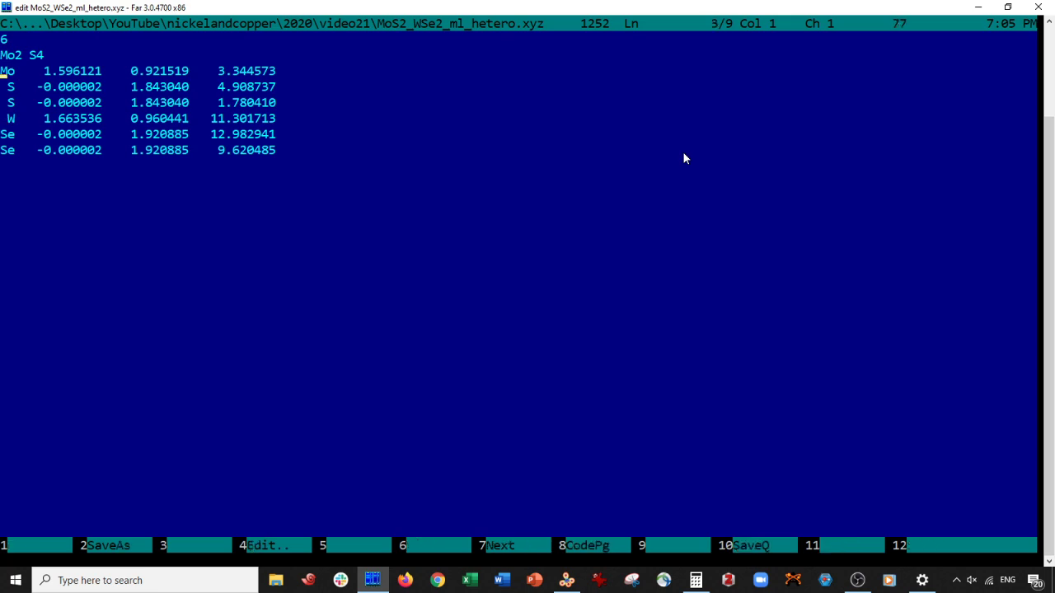
key("shift+Down")
key("shift+Down")
key("shift+Down")
key("shift+Down")
key("shift+Down")
key("shift+Down")
key("ctrl+c")
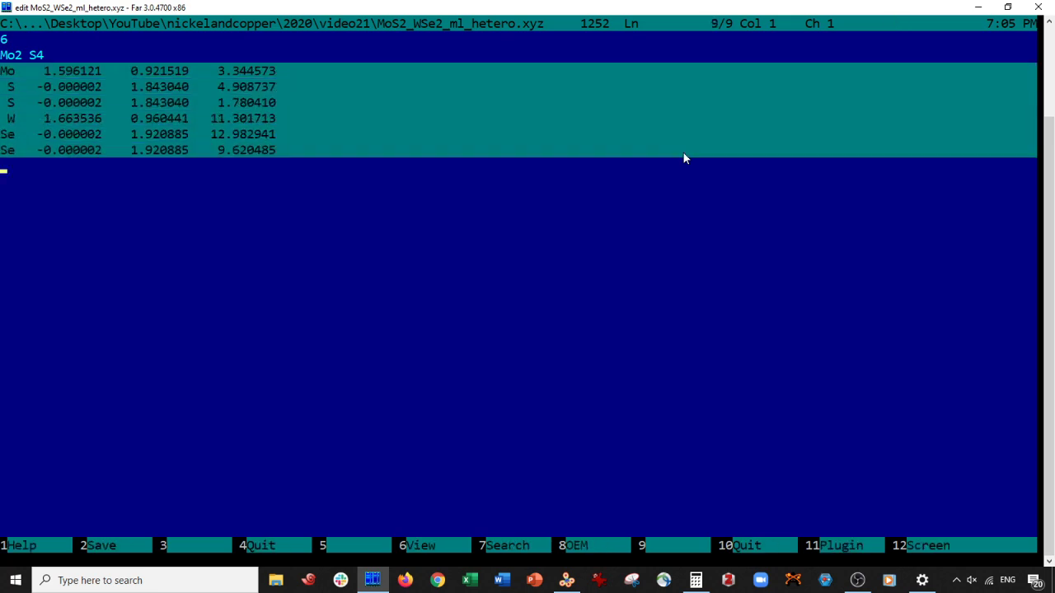
Replace the six coordinate lines below Cartesian in MoS2_WSe2_ml_hetero.vasp with the copied atom lines.
key("Escape")
key("Up")
key("F4")
key("shift+Down")
key("shift+Down")
key("shift+Down")
key("shift+Down")
key("shift+Down")
key("shift+Down")
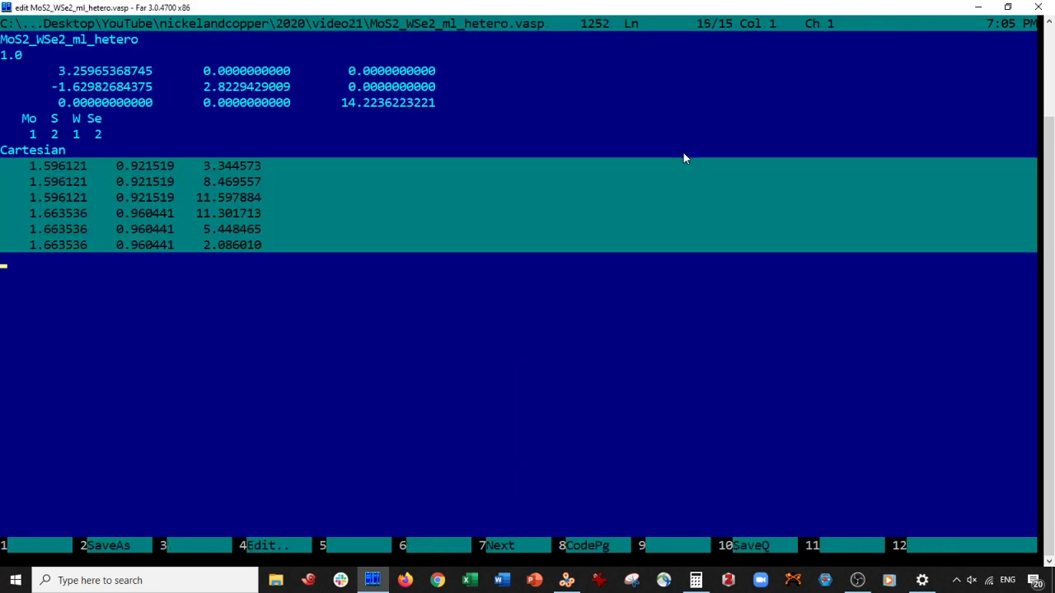
key("ctrl+v")
Delete the element symbol column before the new coordinates, then save and close MoS2_WSe2_ml_hetero.vasp.
key("alt+shift+Right")
key("alt+shift+Up")
key("alt+shift+Up")
key("alt+shift+Up")
key("alt+shift+Up")
key("alt+shift+Up")
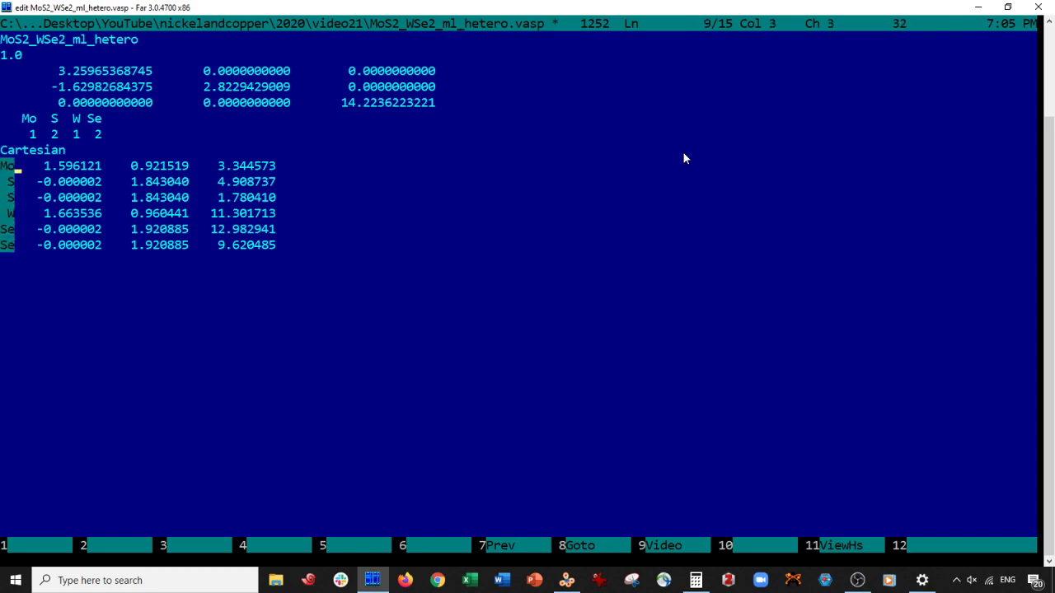
key("Delete")
key("F2")
key("Escape")
Switch to VESTA, open the updated MoS2_WSe2_ml_hetero.vasp, and rotate the structure to a side view.
left_click(566, 580)
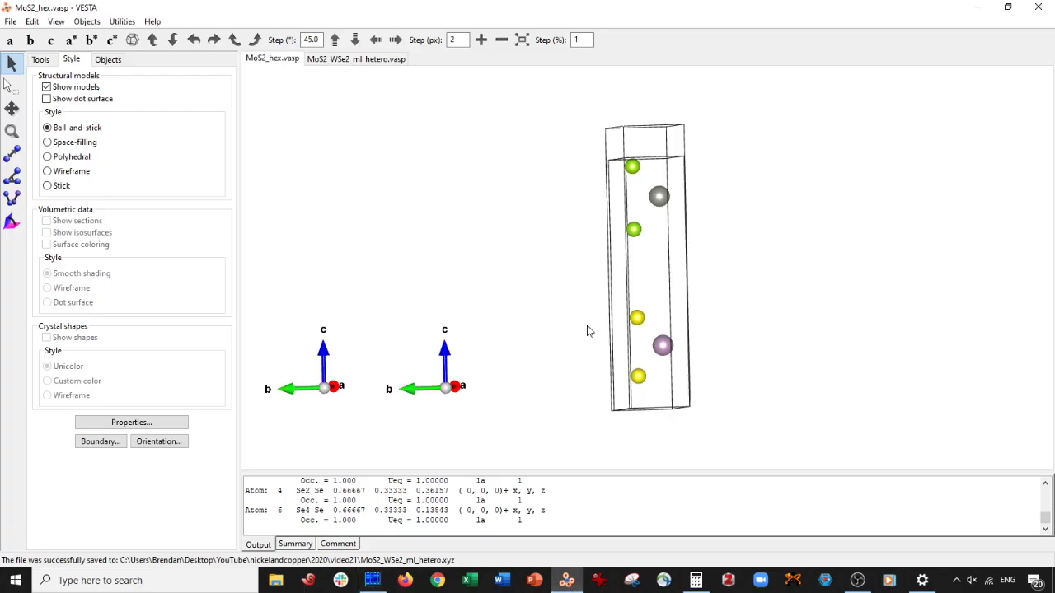
key("ctrl+o")
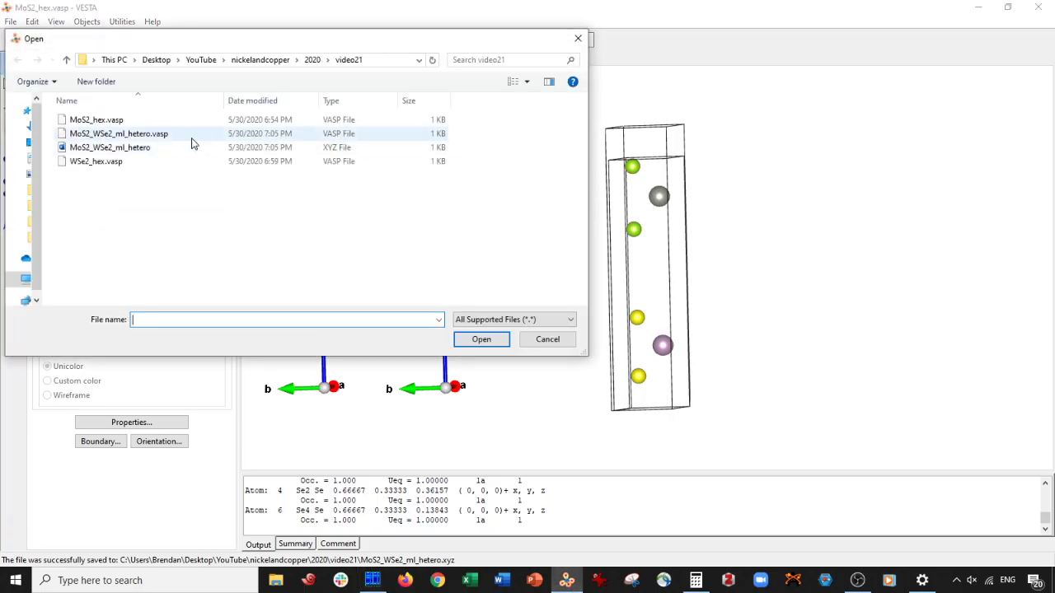
left_click(191, 140)
double_click(191, 140)
left_click_drag(565, 304, 682, 282)
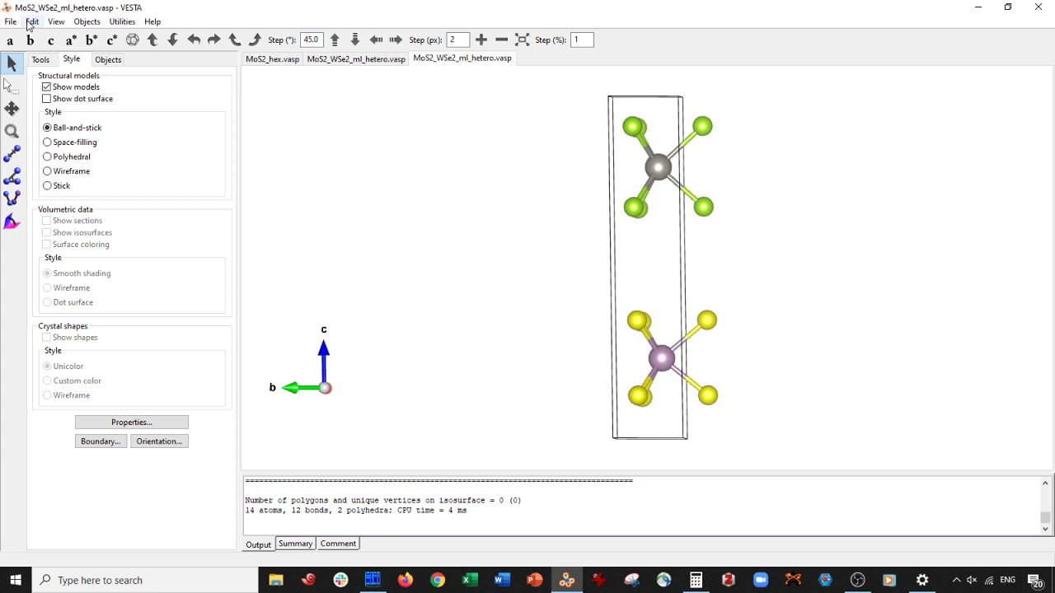
Remove the Mo–S and W–Se bond definitions from the heterostructure, apply the change, and accept the bond settings.
left_click(31, 21)
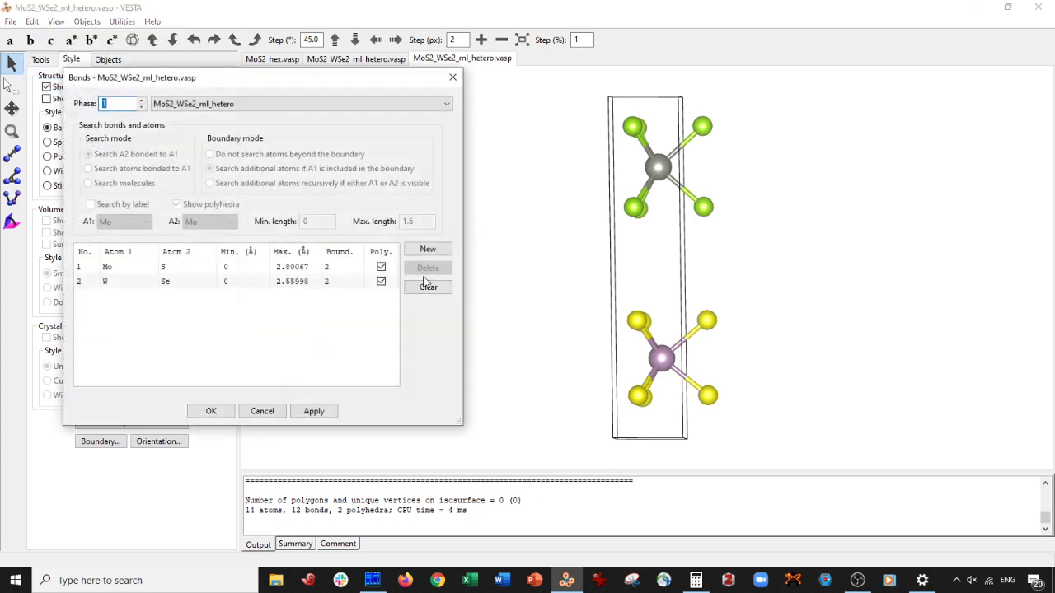
left_click(260, 269)
left_click(435, 268)
left_click(435, 268)
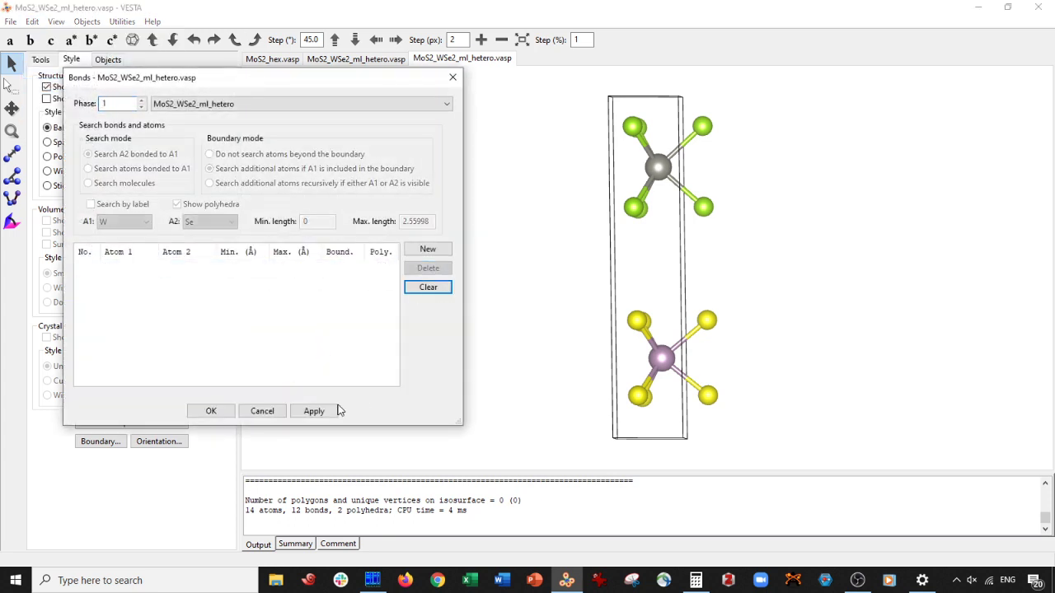
left_click(321, 411)
left_click(226, 412)
left_click_drag(995, 334, 770, 321)
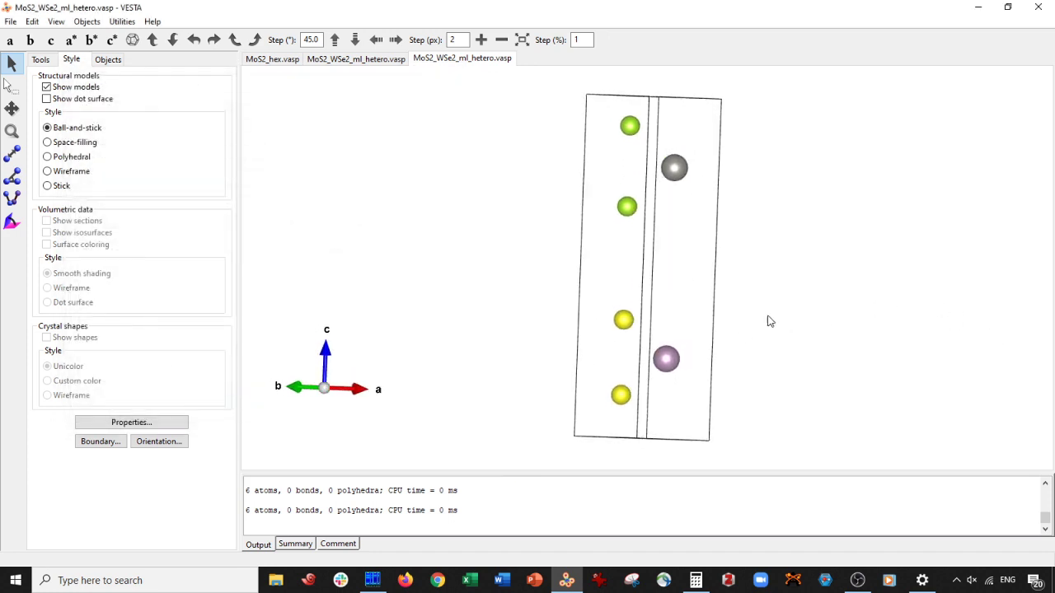
Extend the displayed heterostructure range to x(max) 6 and y(max) 6, and show it in the space-filling style.
left_click(117, 437)
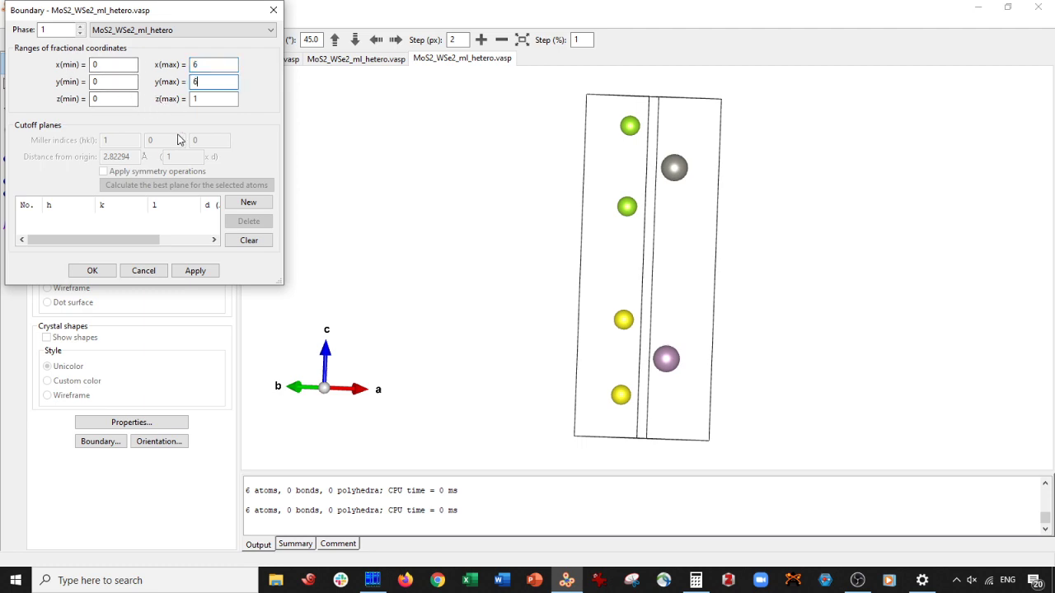
left_click(195, 271)
left_click(93, 272)
left_click_drag(577, 280, 692, 305)
left_click(73, 143)
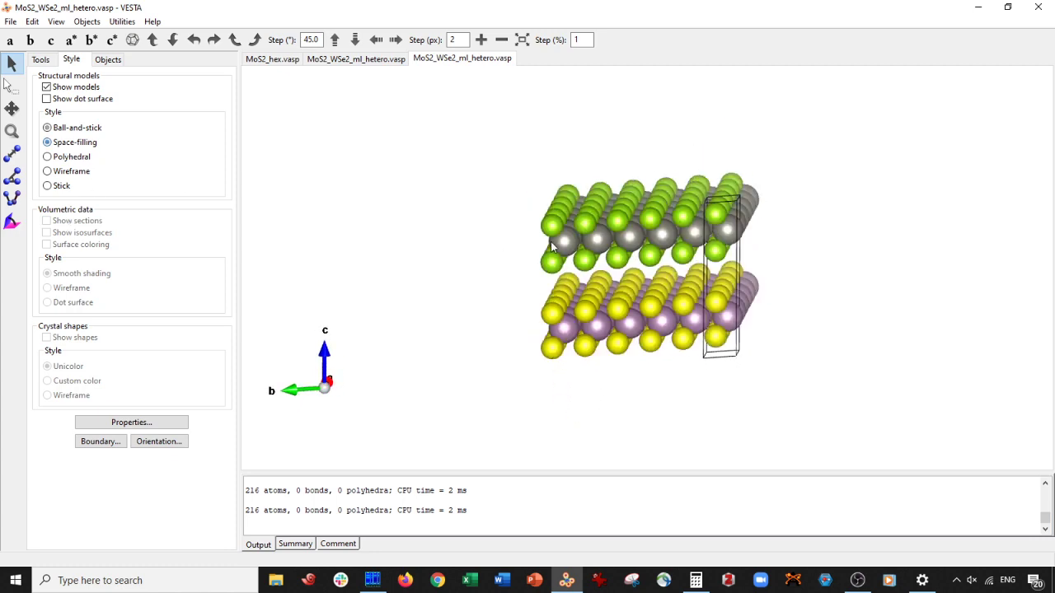
Examine the layer stacking from above and from the side, in both the repeated structure and the single ball-and-stick cell.
left_click_drag(560, 247, 647, 325)
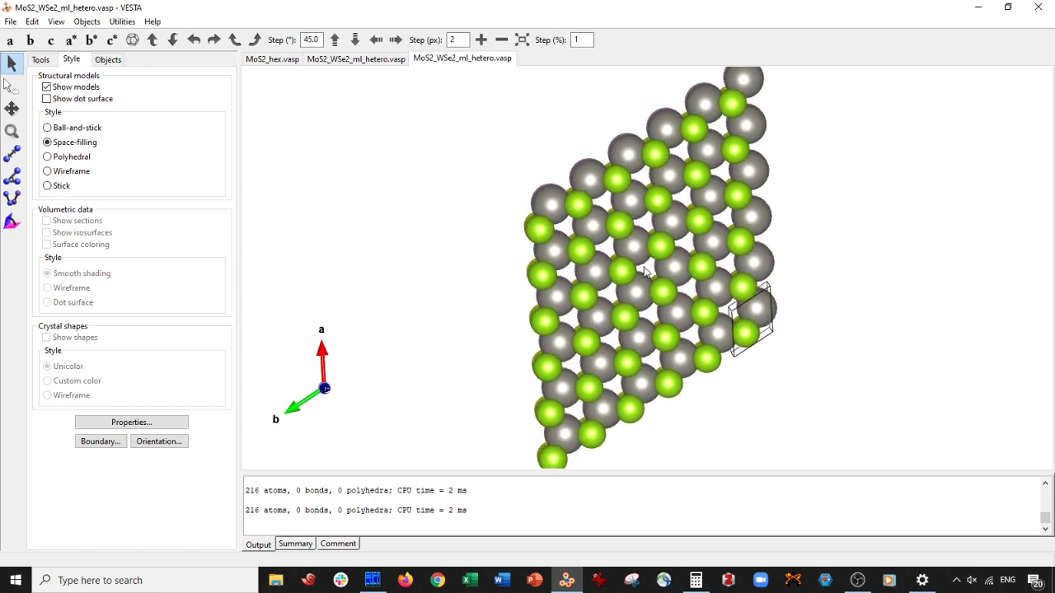
left_click_drag(647, 275, 675, 370)
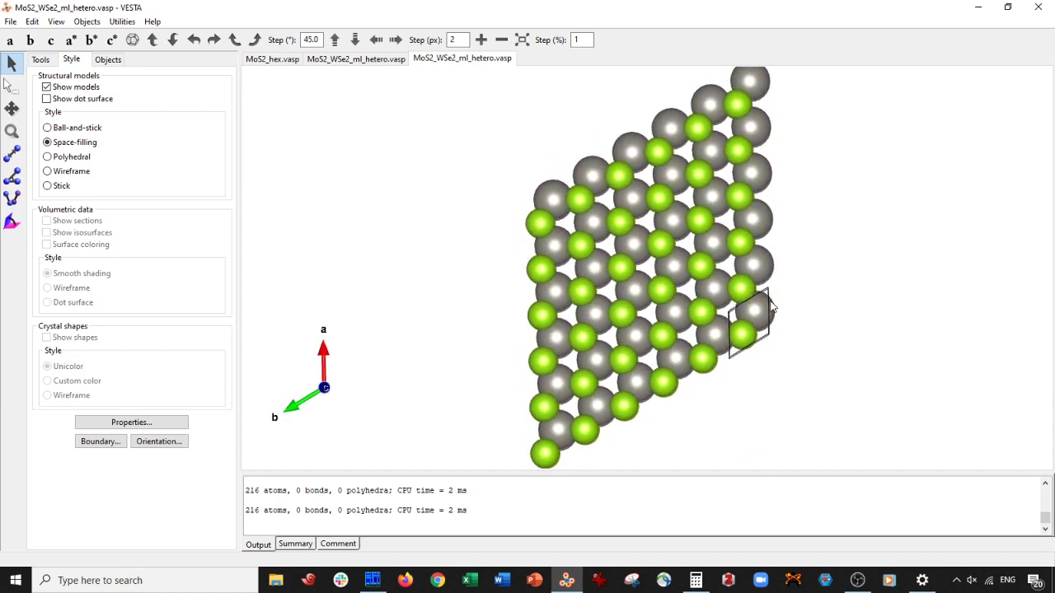
left_click_drag(743, 341, 727, 139)
left_click_drag(828, 242, 780, 433)
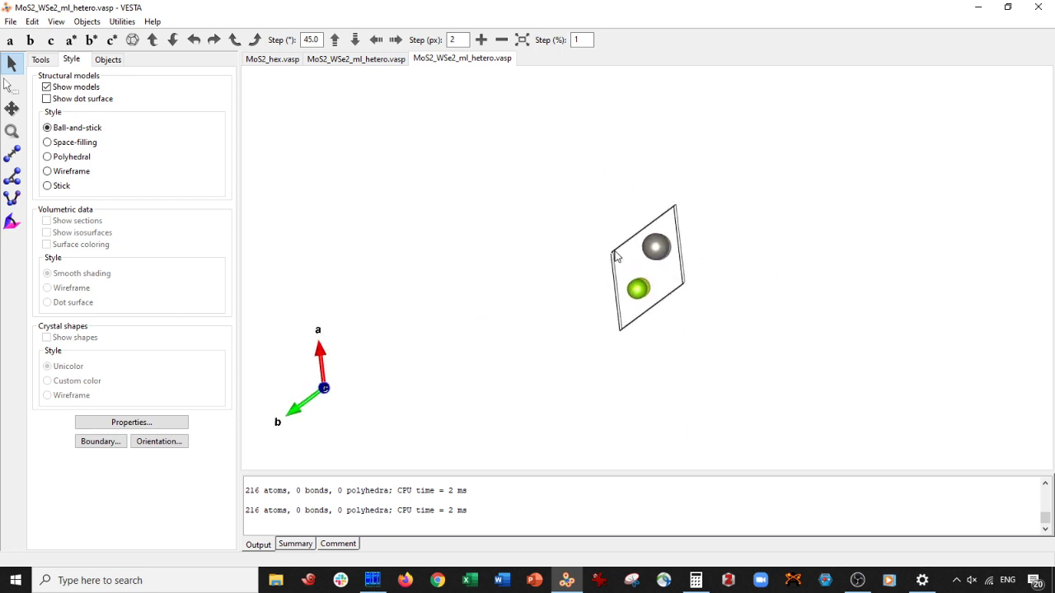
left_click_drag(644, 259, 185, 104)
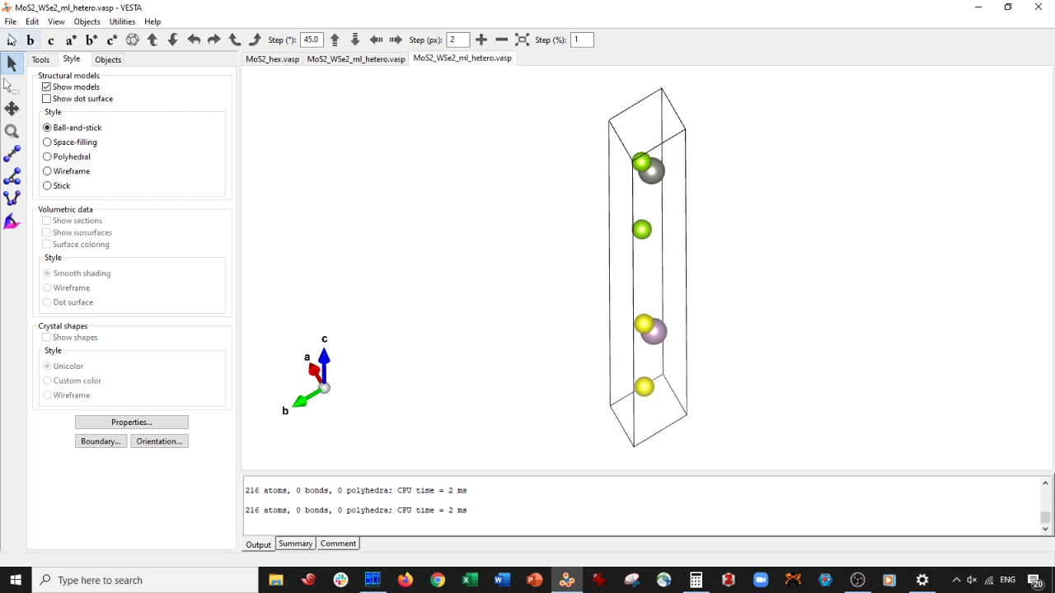
left_click(10, 39)
left_click_drag(478, 365, 547, 347)
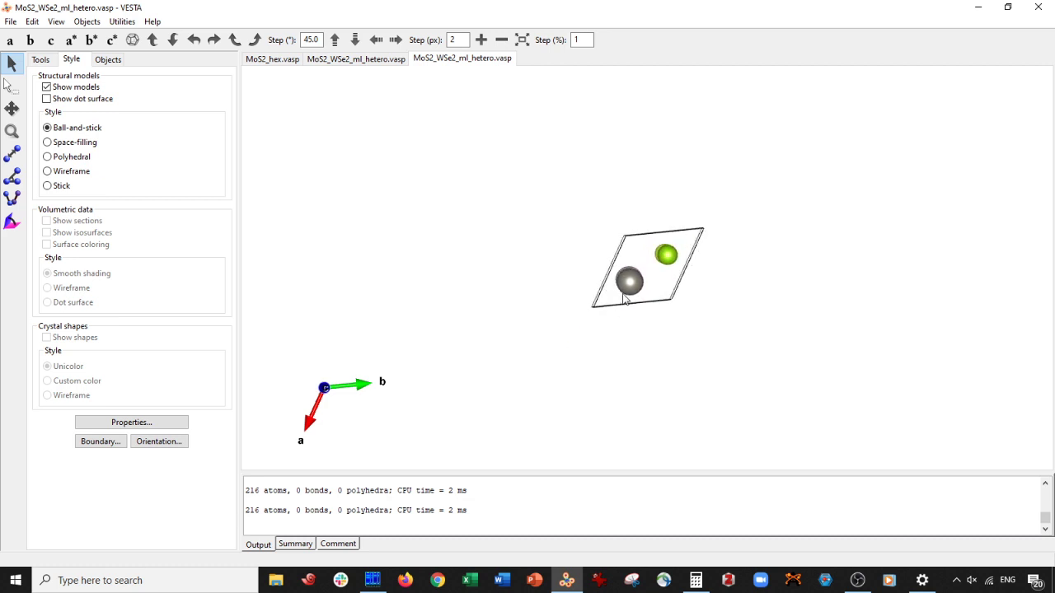
Extend the displayed range to x(max) 4 and y(max) 4, and inspect two atoms of the first cell from above.
left_click_drag(625, 300, 582, 207)
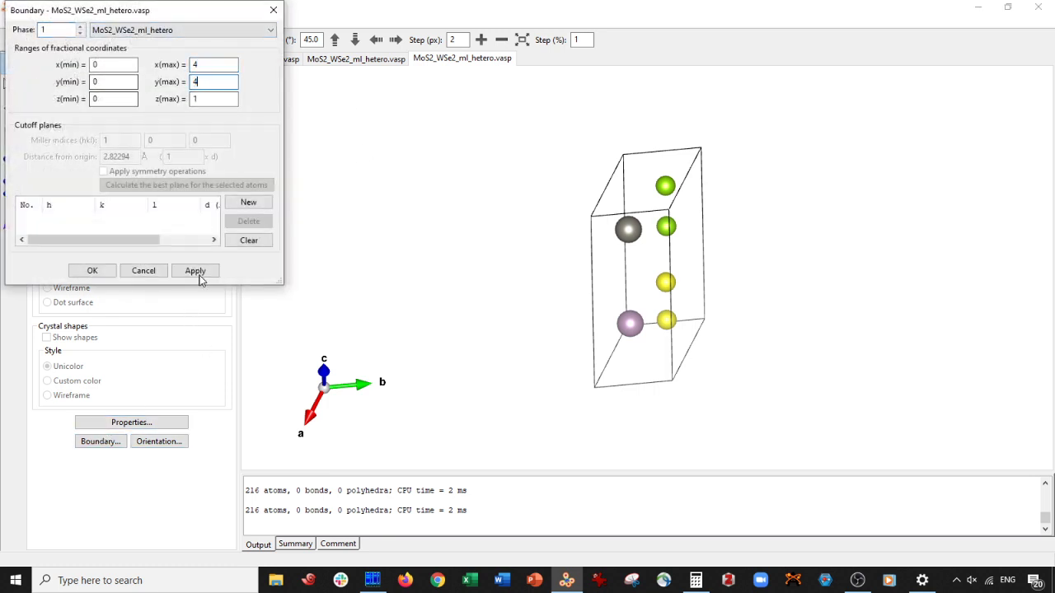
left_click(196, 272)
left_click_drag(594, 280, 611, 235)
left_click(591, 207)
left_click(613, 197)
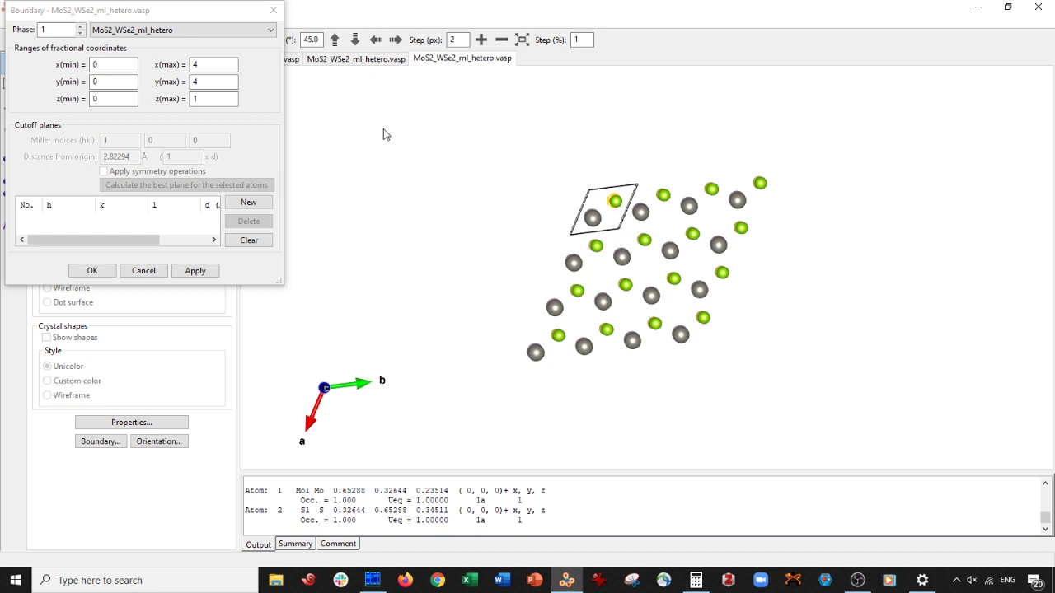
left_click(272, 11)
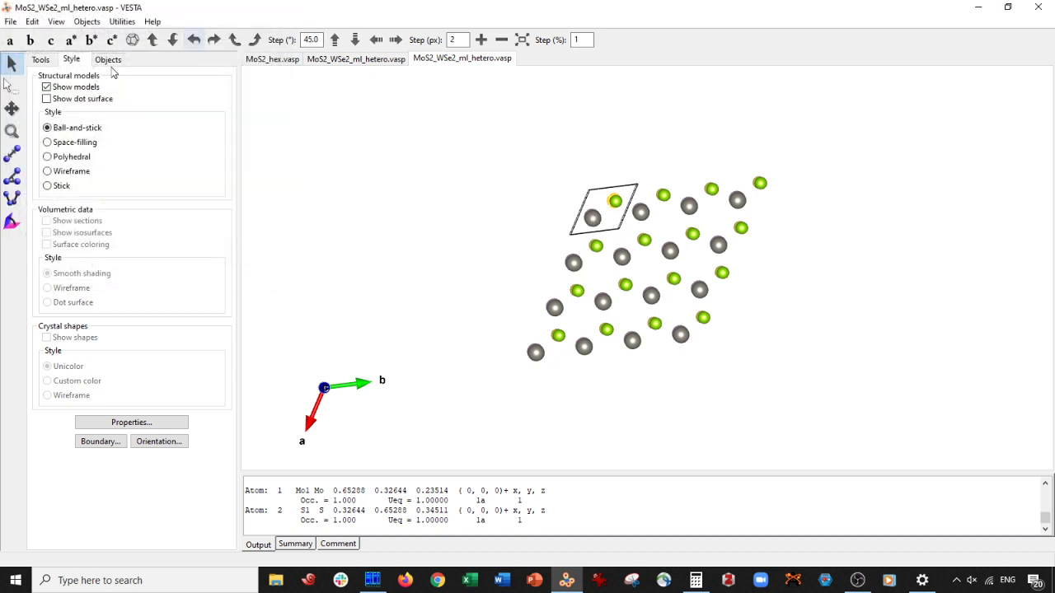
Set the x, y and z coordinates of atom Mo1 to 0 in the heterostructure's structure parameters and apply the change.
left_click(55, 22)
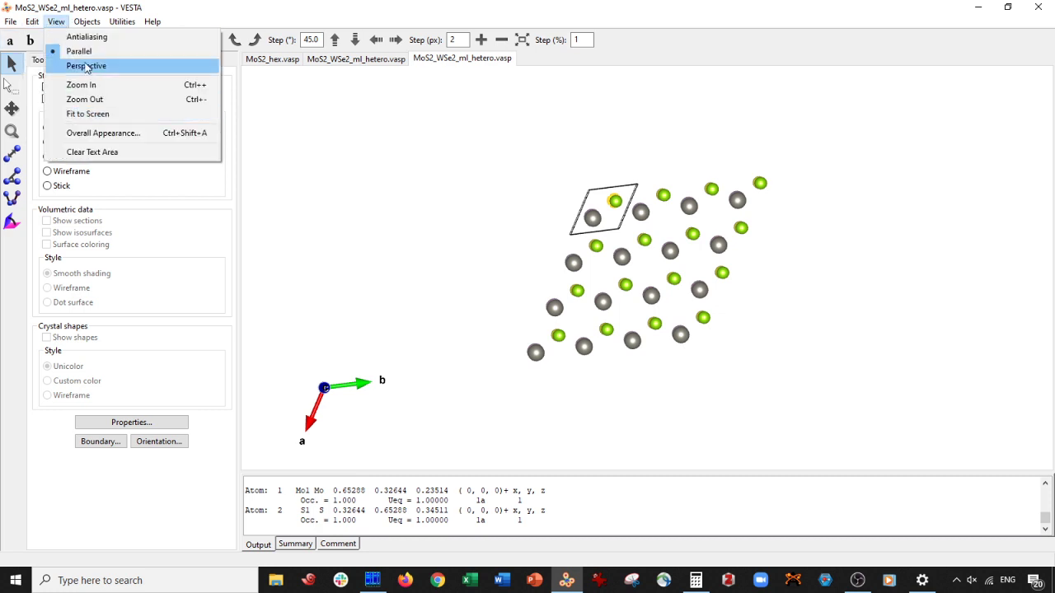
mouse_move(32, 21)
mouse_move(94, 69)
left_click(269, 102)
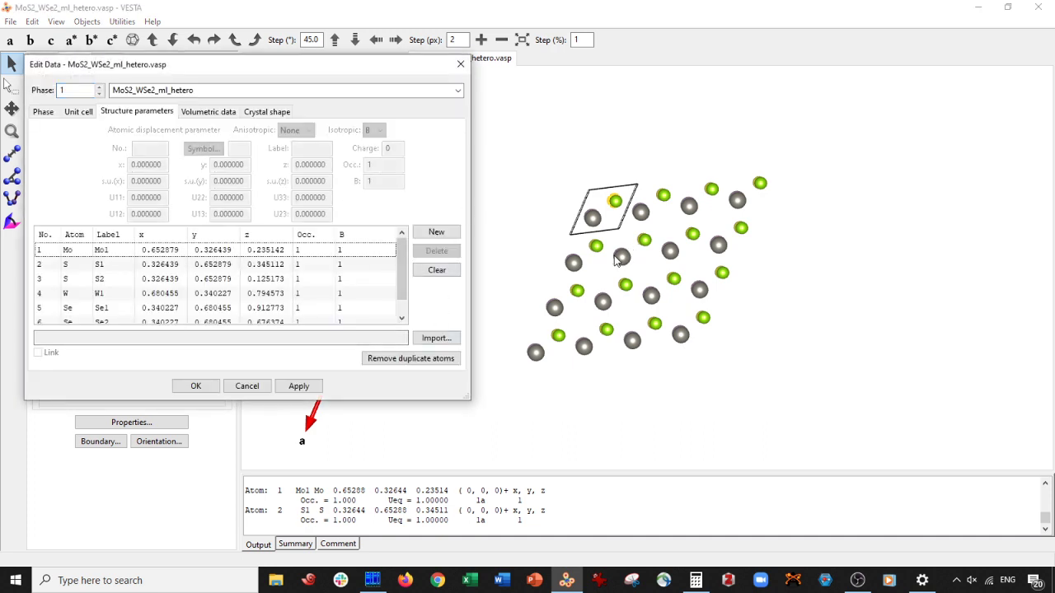
left_click_drag(614, 261, 613, 237)
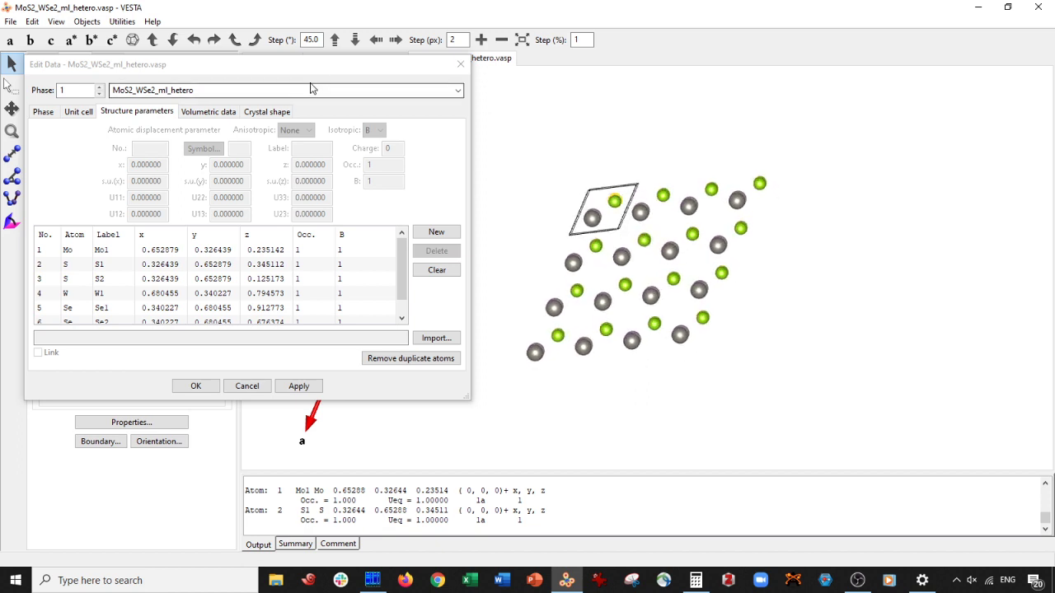
left_click_drag(312, 65, 131, 77)
left_click_drag(539, 182, 582, 237)
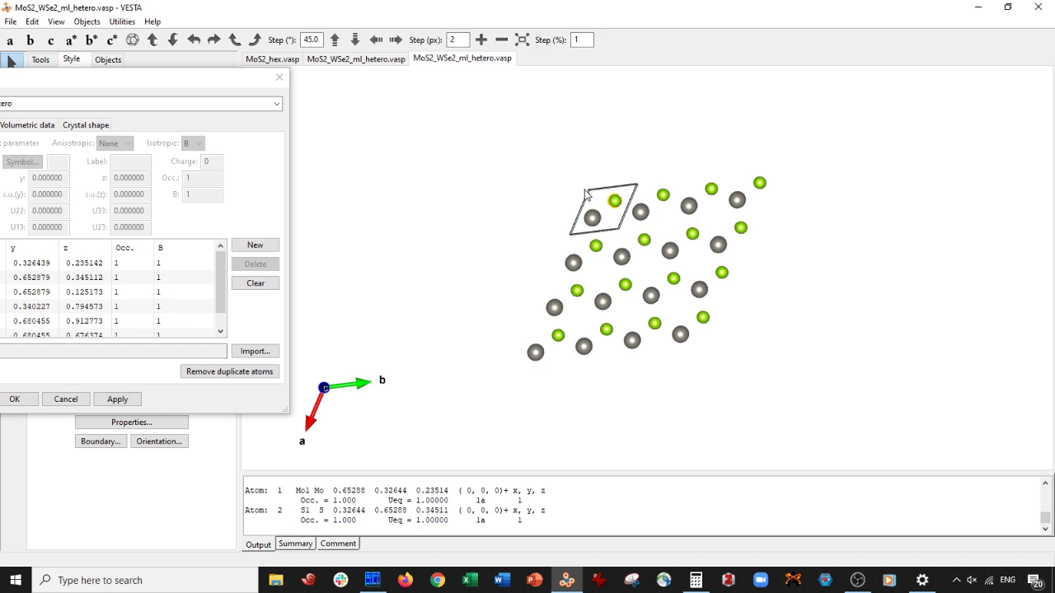
mouse_move(590, 193)
left_mouse_down()
mouse_move(591, 204)
mouse_move(591, 192)
left_mouse_up()
left_click_drag(185, 82, 338, 78)
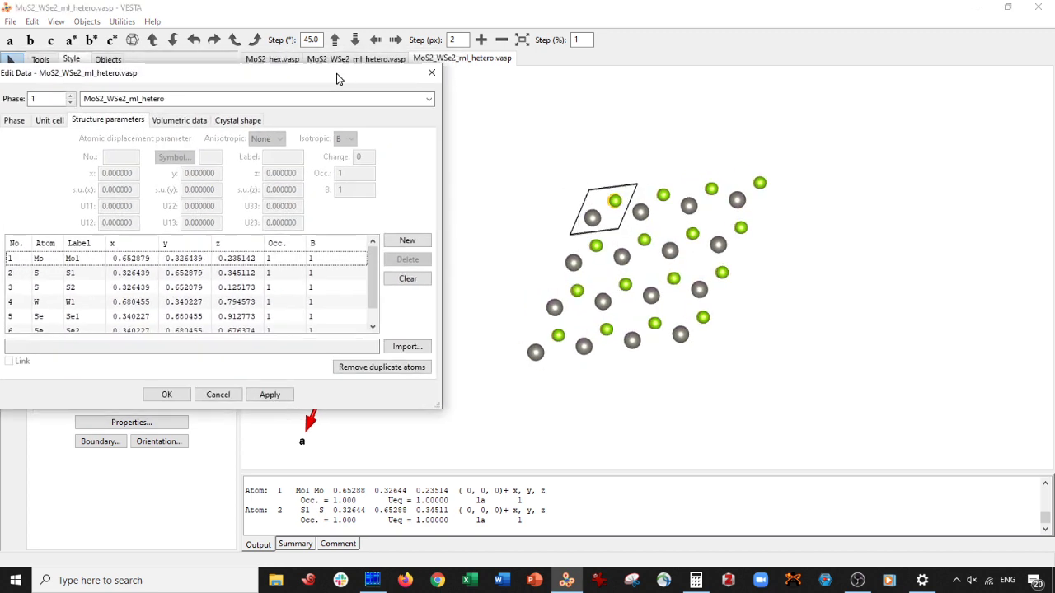
left_click(60, 262)
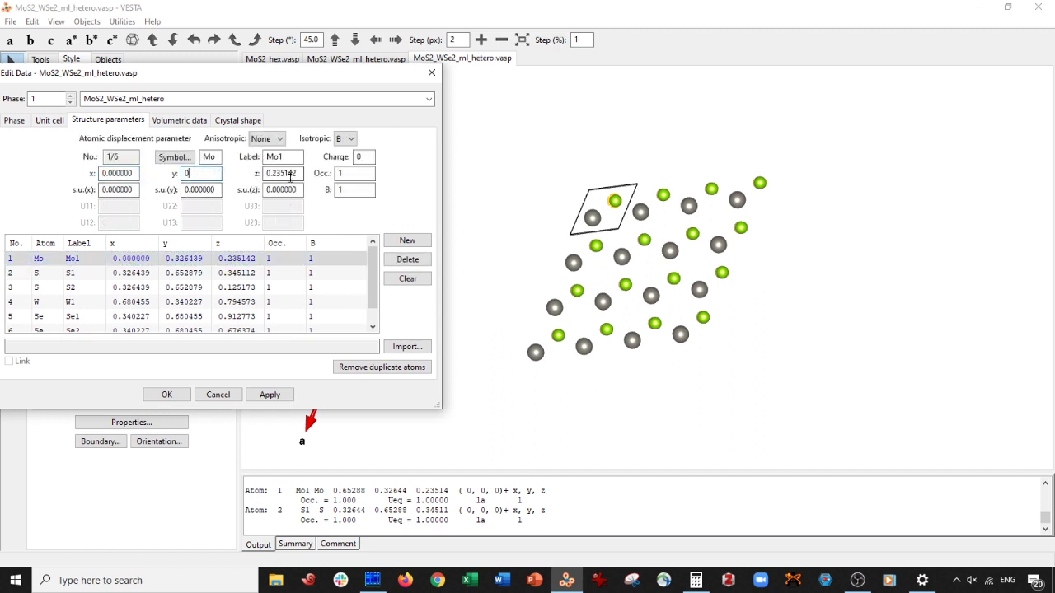
left_click(269, 395)
mouse_move(511, 275)
left_mouse_down()
mouse_move(516, 294)
mouse_move(511, 284)
mouse_move(500, 313)
mouse_move(523, 299)
mouse_move(512, 262)
mouse_move(508, 278)
left_mouse_up()
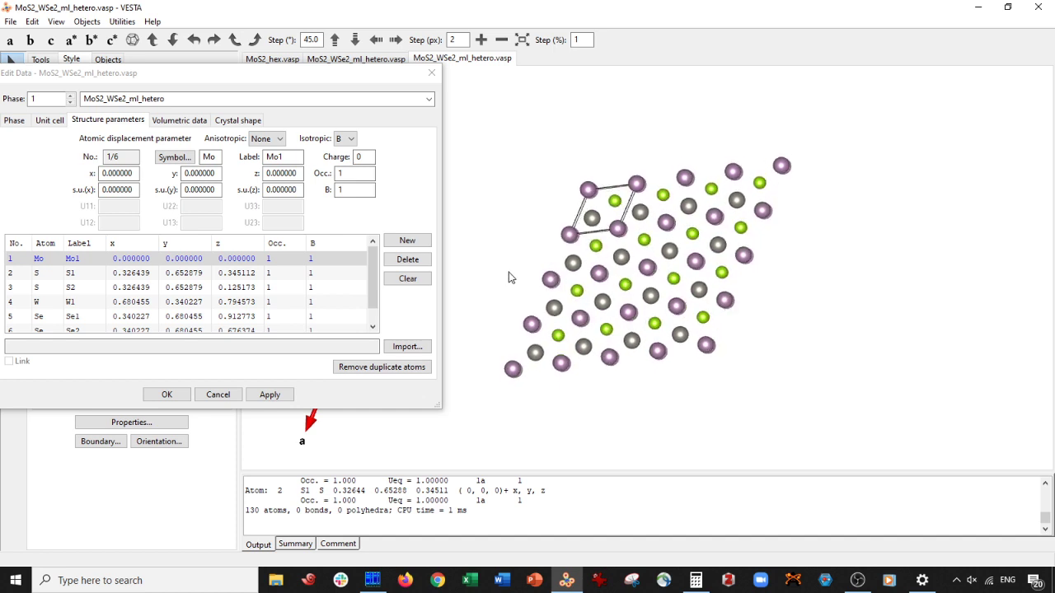
Undo the coordinate change of atom Mo1 and close the structure data without accepting it.
key("ctrl+z")
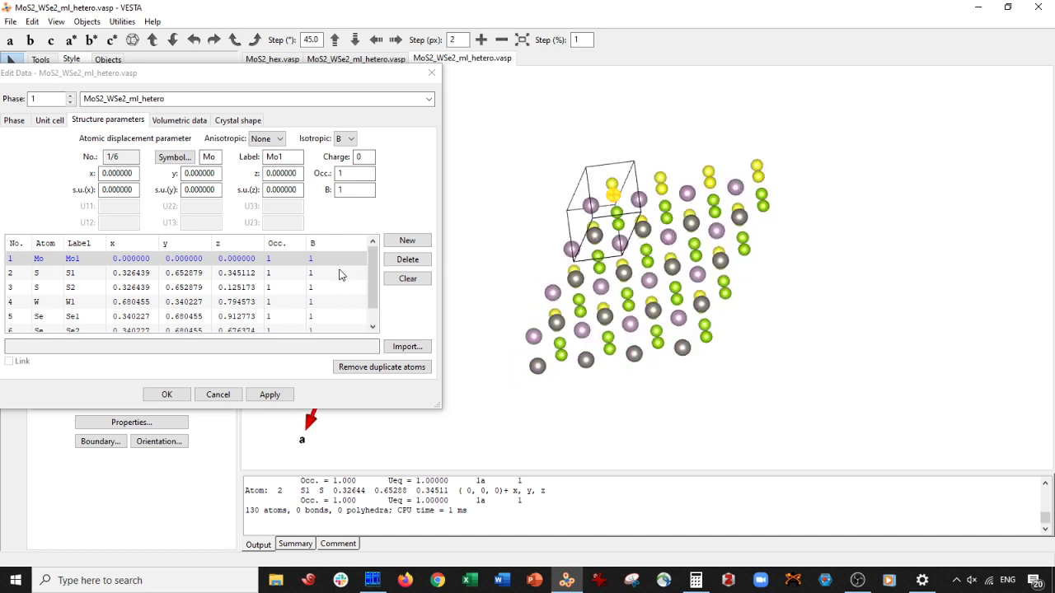
key("ctrl+z")
key("ctrl+z")
key("ctrl+z")
key("ctrl+z")
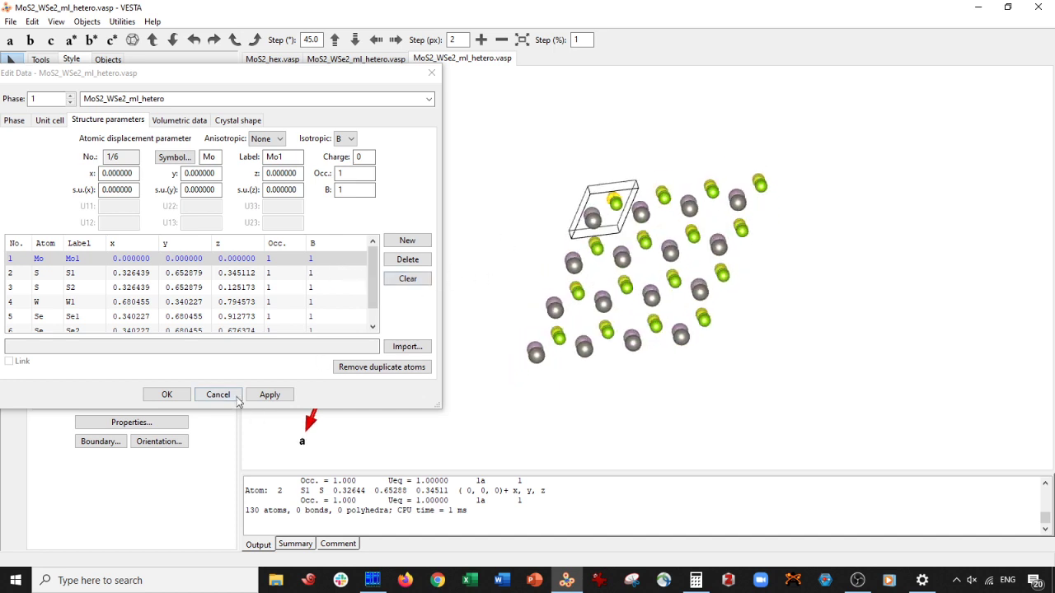
left_click(218, 395)
Reopen the structure parameters, set only the x and y coordinates of atom Mo1 to 0, and apply.
left_click(32, 22)
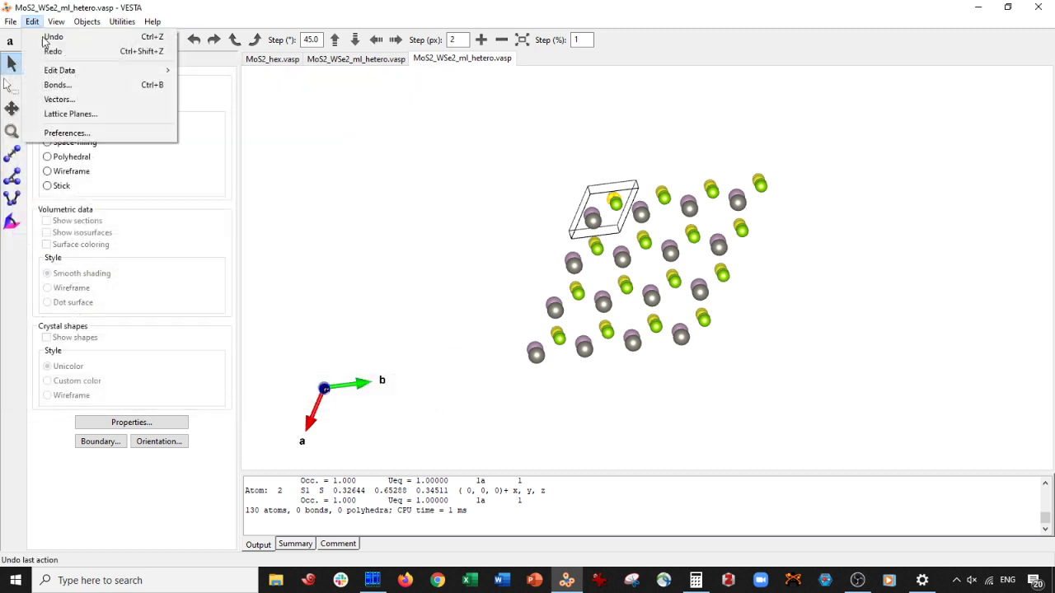
mouse_move(127, 72)
left_click(230, 100)
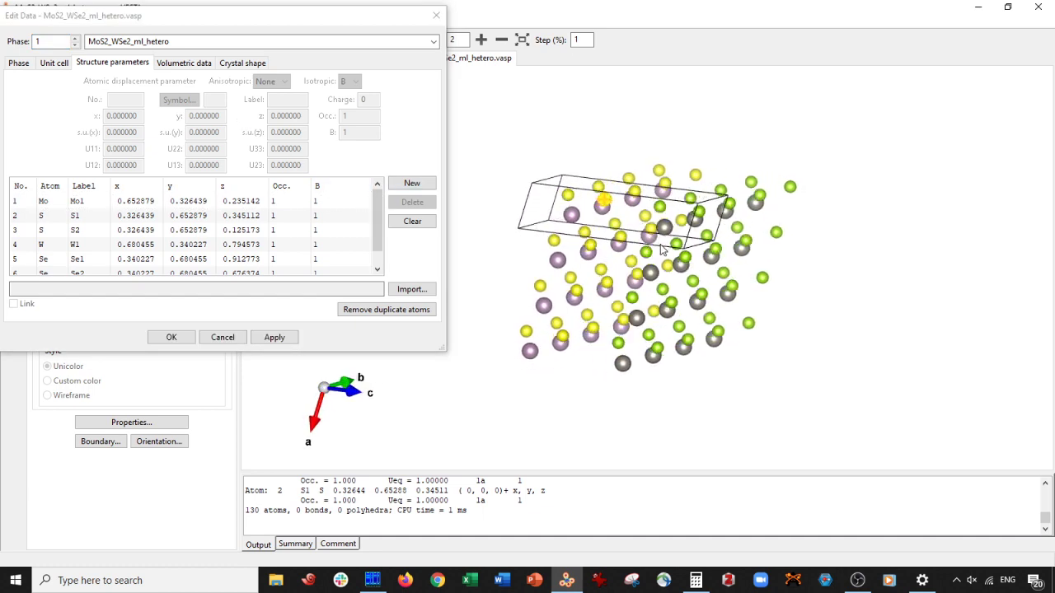
mouse_move(540, 229)
left_mouse_down()
mouse_move(590, 252)
mouse_move(541, 232)
mouse_move(572, 236)
mouse_move(590, 253)
mouse_move(544, 236)
left_mouse_up()
left_click(84, 201)
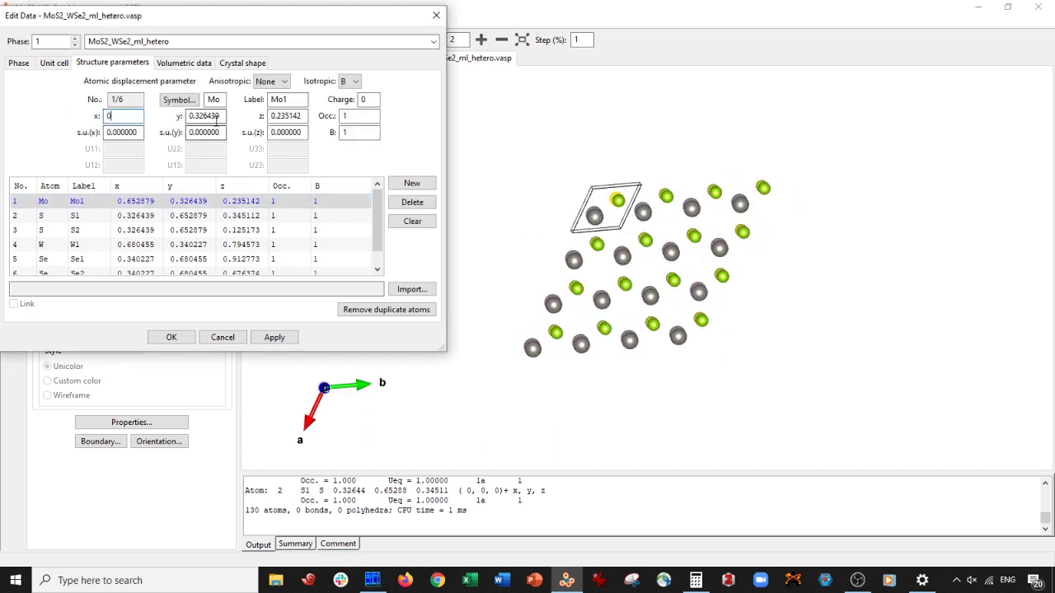
left_click(292, 340)
mouse_move(563, 220)
left_mouse_down()
mouse_move(571, 252)
mouse_move(558, 214)
mouse_move(564, 302)
mouse_move(557, 218)
left_mouse_up()
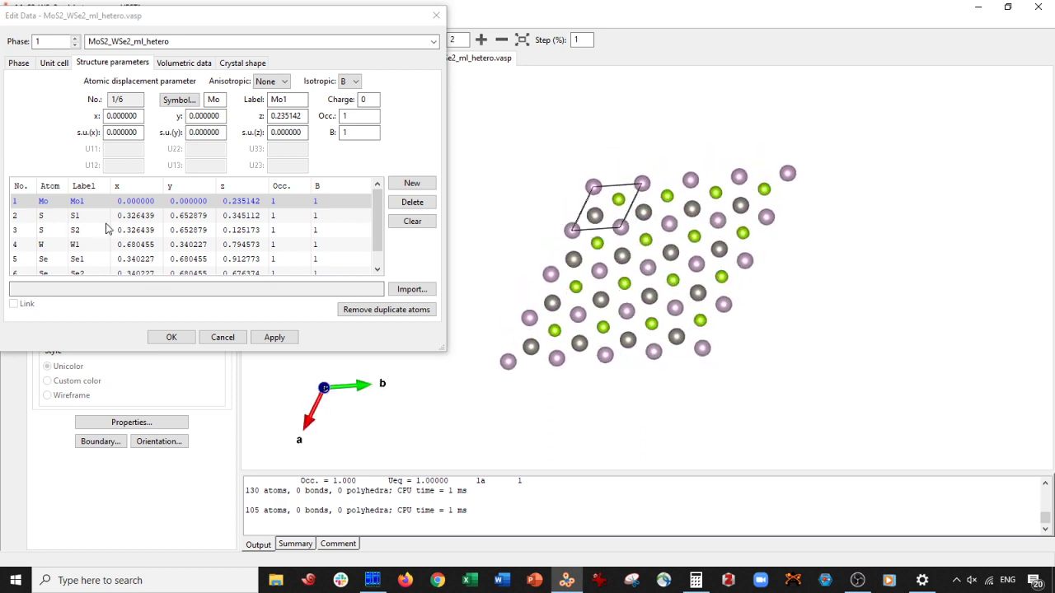
Set the x coordinate of S1 and the x and y coordinates of S2 to 0, apply, and rotate to a side view.
left_click(107, 216)
left_click_drag(140, 113, 2, 127)
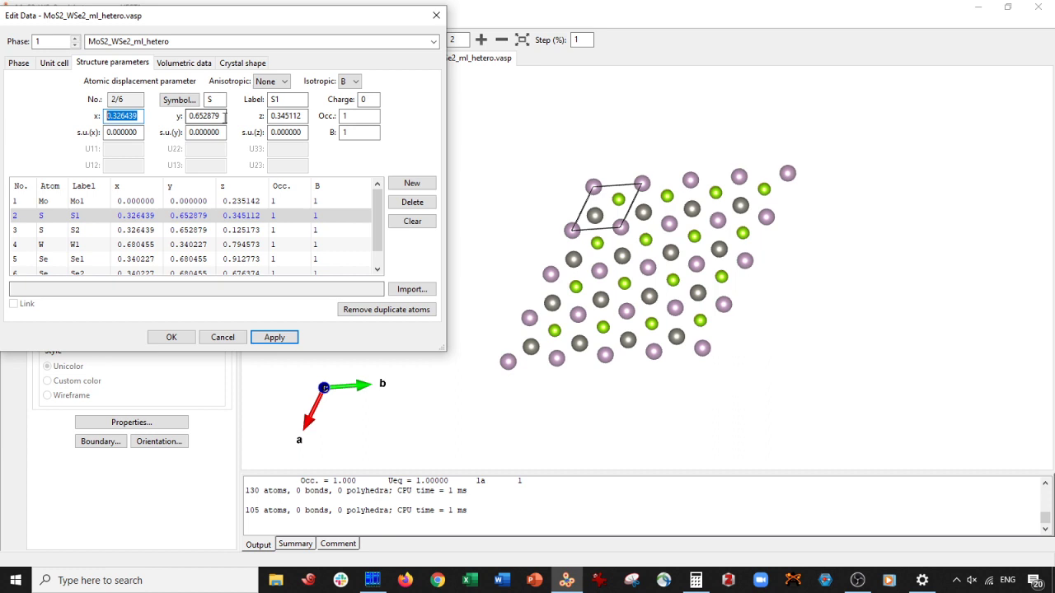
left_click(140, 234)
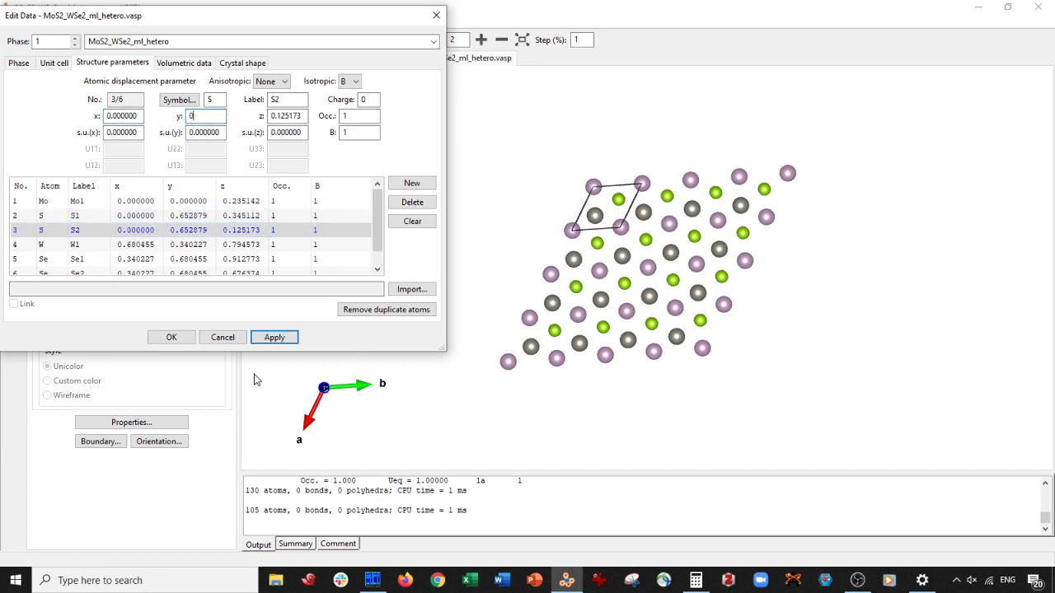
left_click(275, 343)
left_click_drag(575, 205, 655, 235)
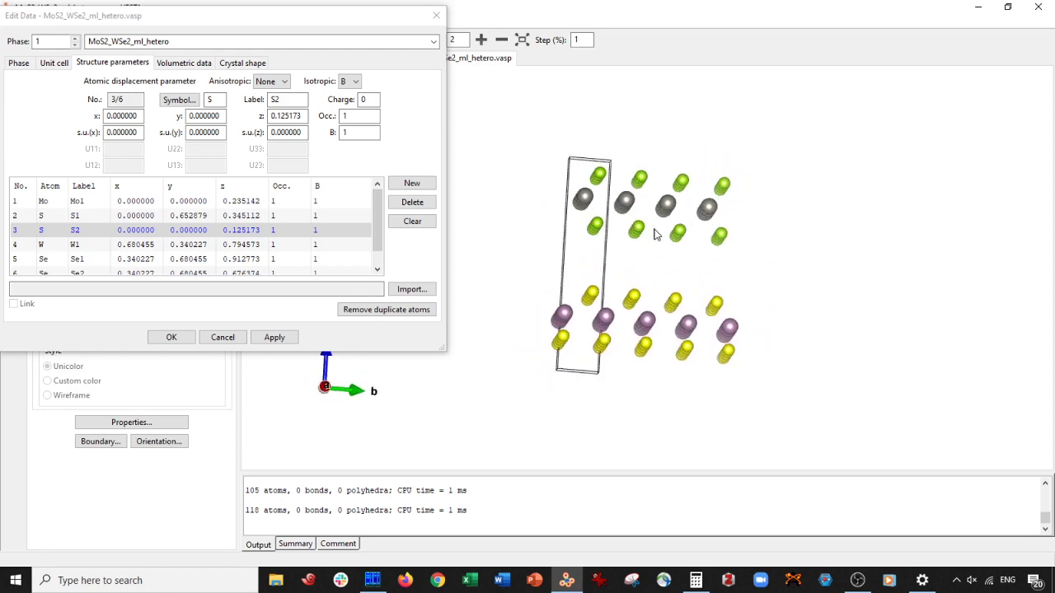
Set the y coordinate of atom S1 to 0, apply it, and inspect the shifted MoS2 layer against the WSe2 layer.
left_click(202, 216)
left_click_drag(220, 115, 209, 116)
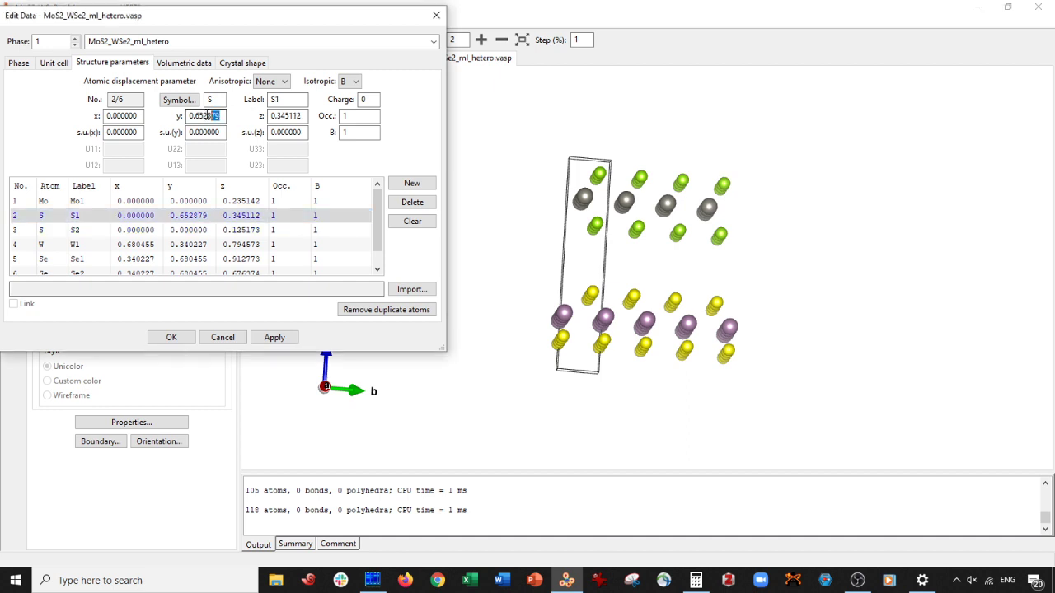
type("0")
left_click(274, 338)
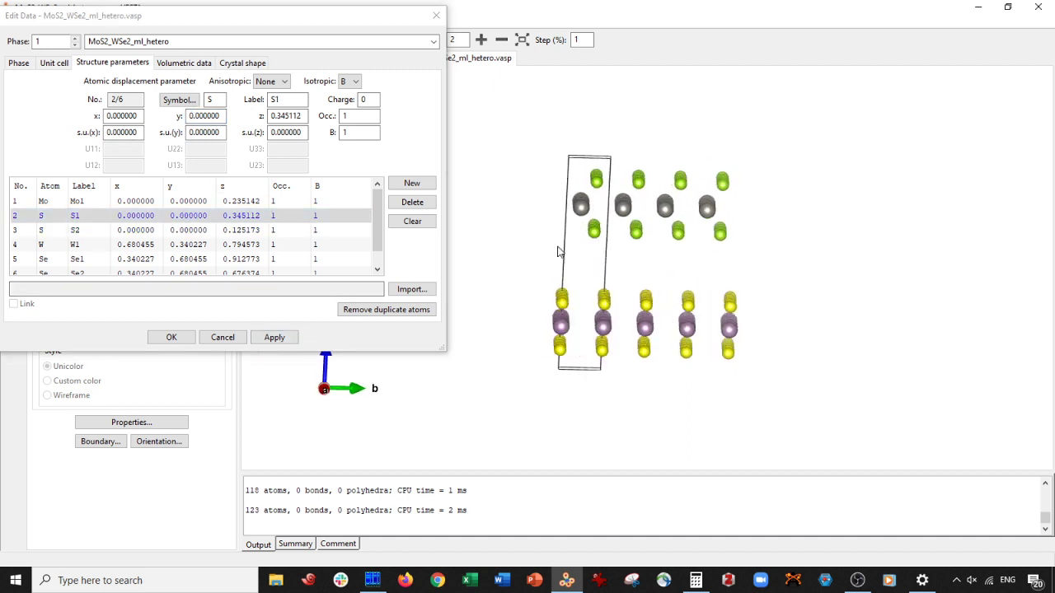
left_click_drag(511, 239, 673, 152)
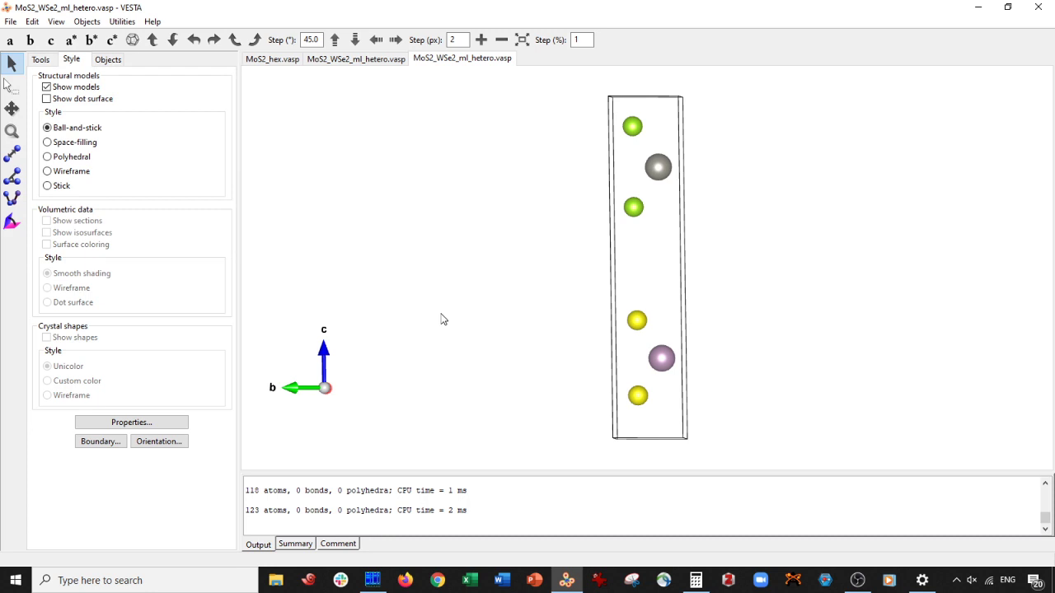
Open the structure parameters, select atom Mo1, and copy its x coordinate into the calculator.
left_click(32, 21)
mouse_move(124, 70)
left_click(232, 99)
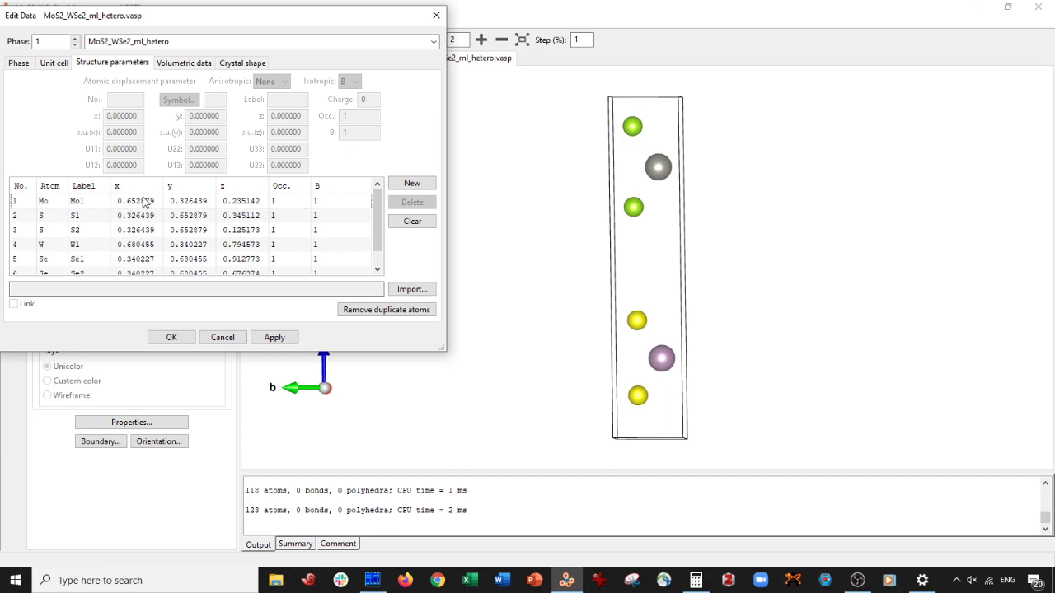
left_click(145, 202)
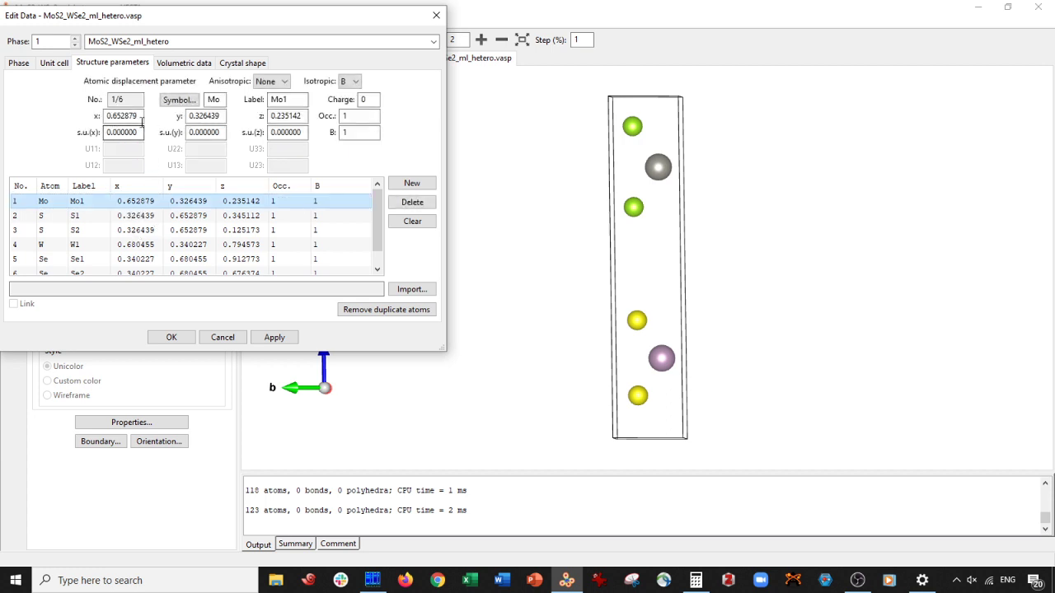
left_click_drag(142, 122, 70, 120)
key("ctrl+c")
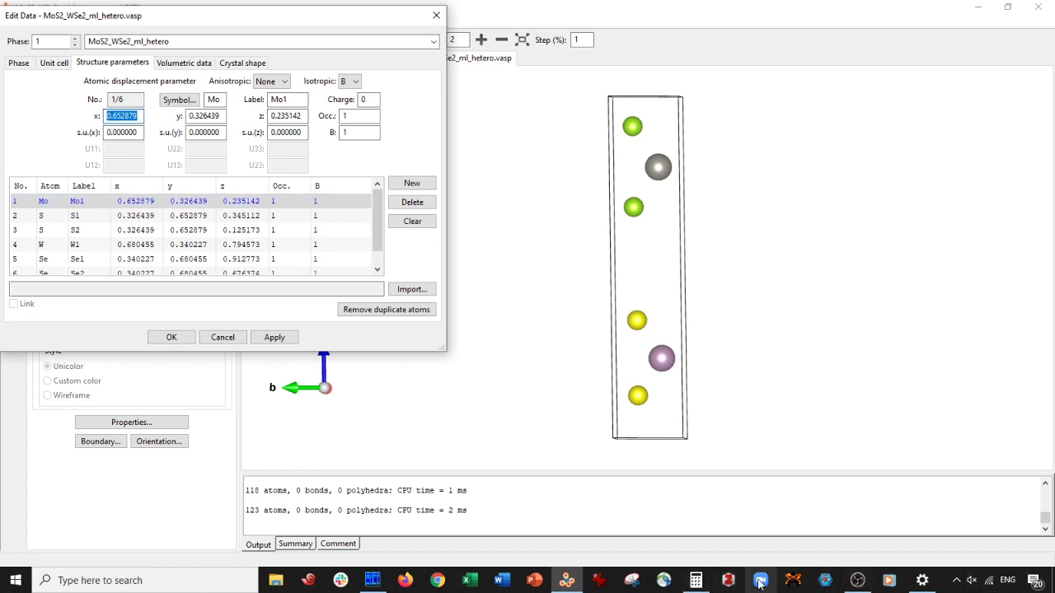
left_click(696, 580)
left_click(670, 310)
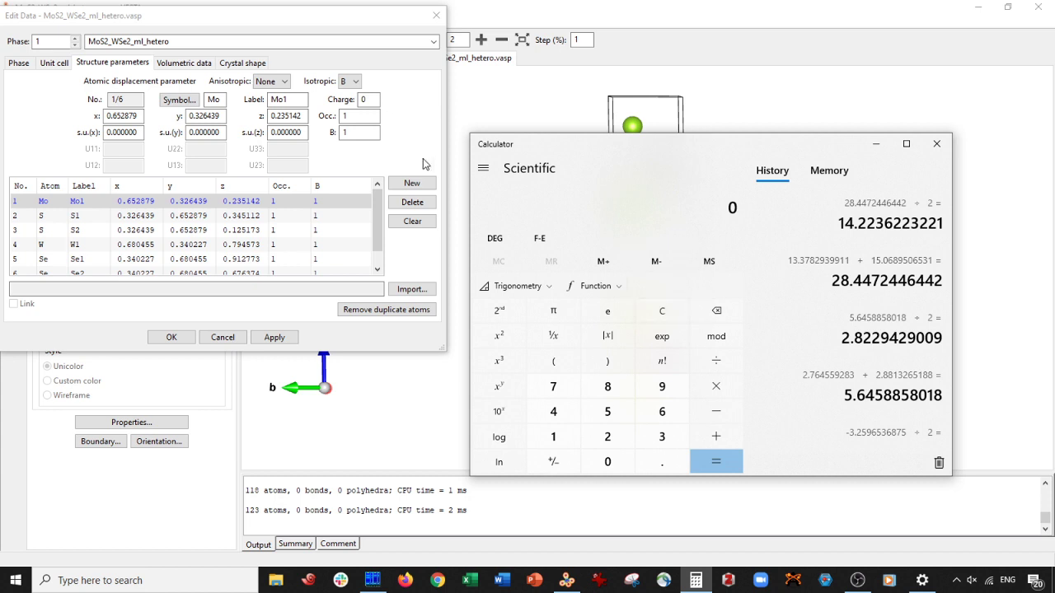
key("ctrl+v")
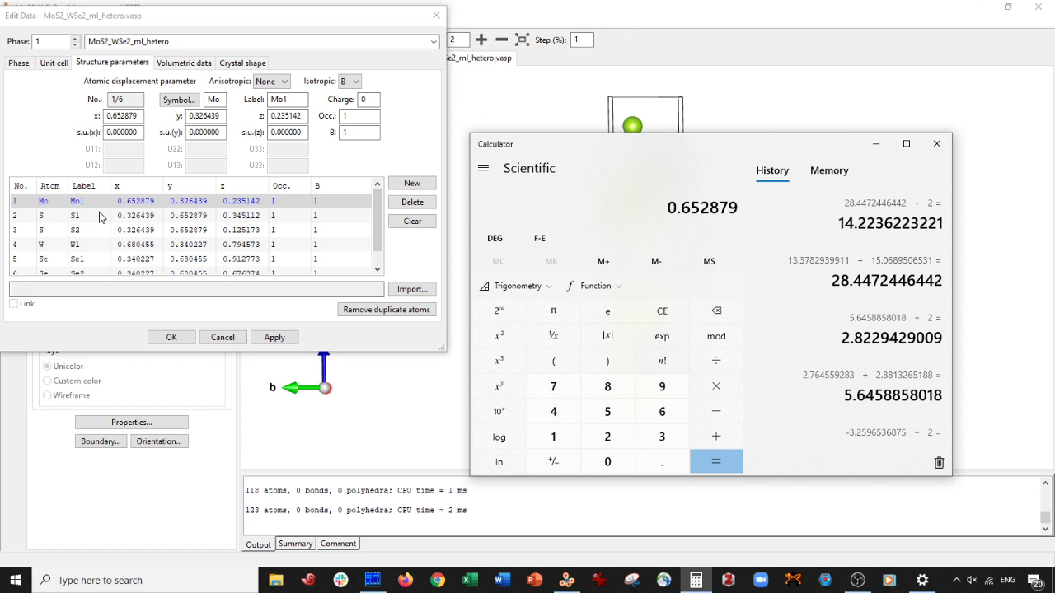
Set the x and y coordinates of atom Mo1 to 0 and apply the change.
double_click(122, 115)
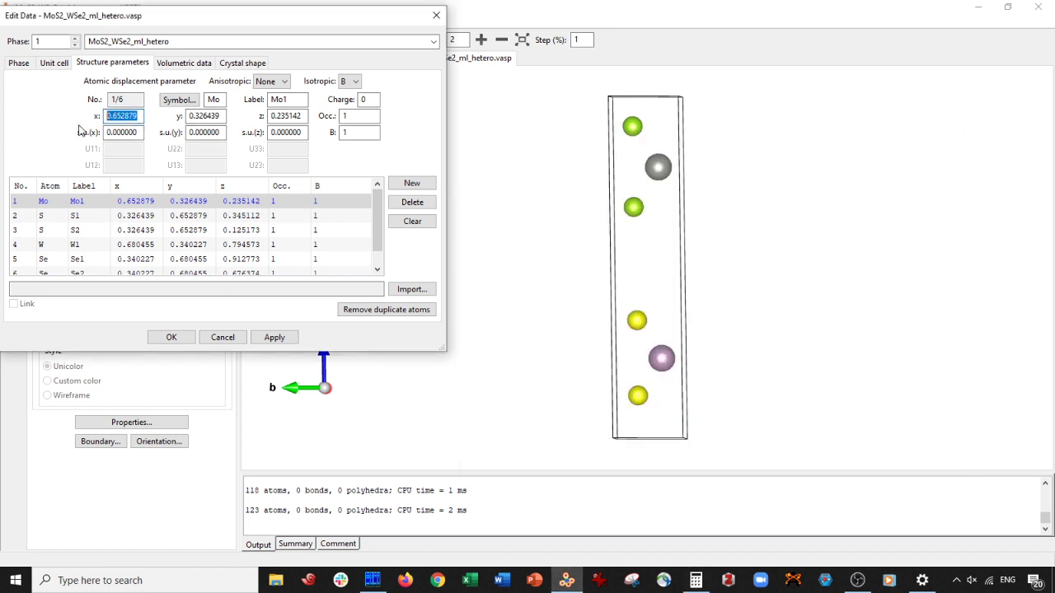
type("0")
key("Tab")
type("0")
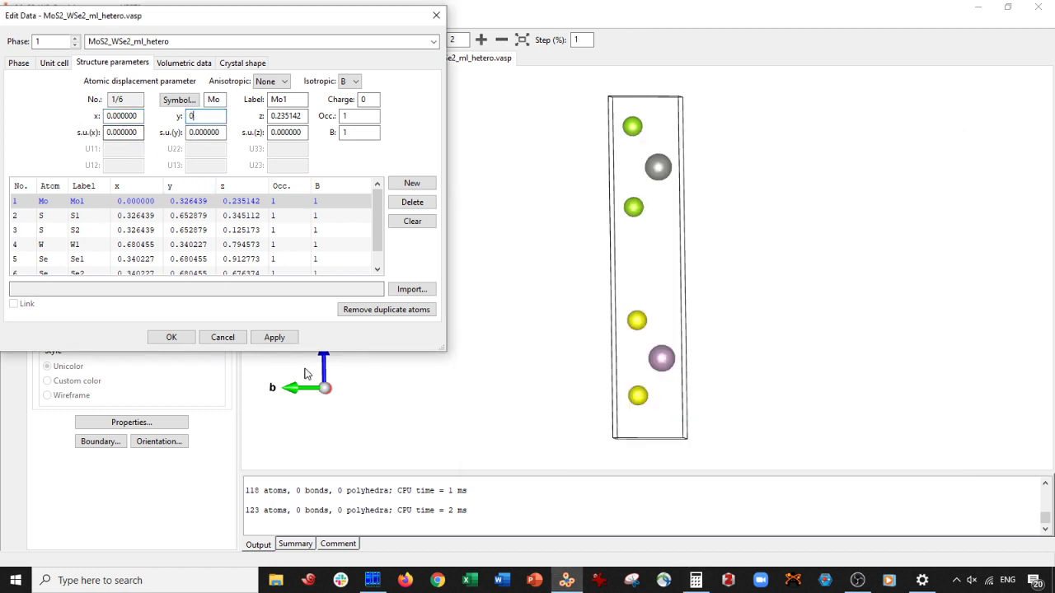
left_click(274, 338)
left_click(501, 312)
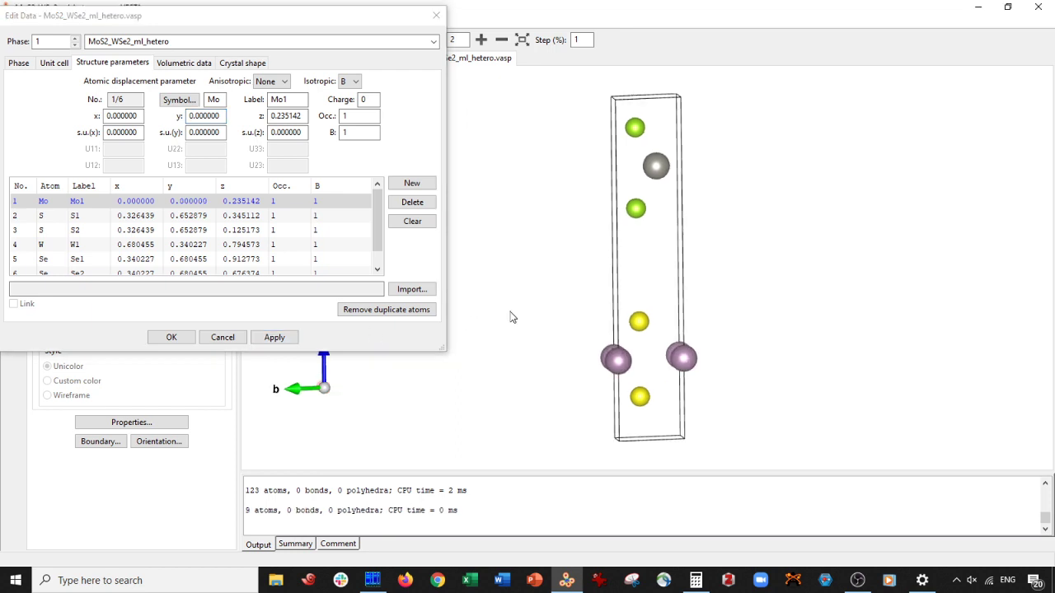
Set the x coordinate of atom S1 to -0.326439 and enter 0.326439 as its y coordinate.
left_click(130, 216)
left_click(108, 116)
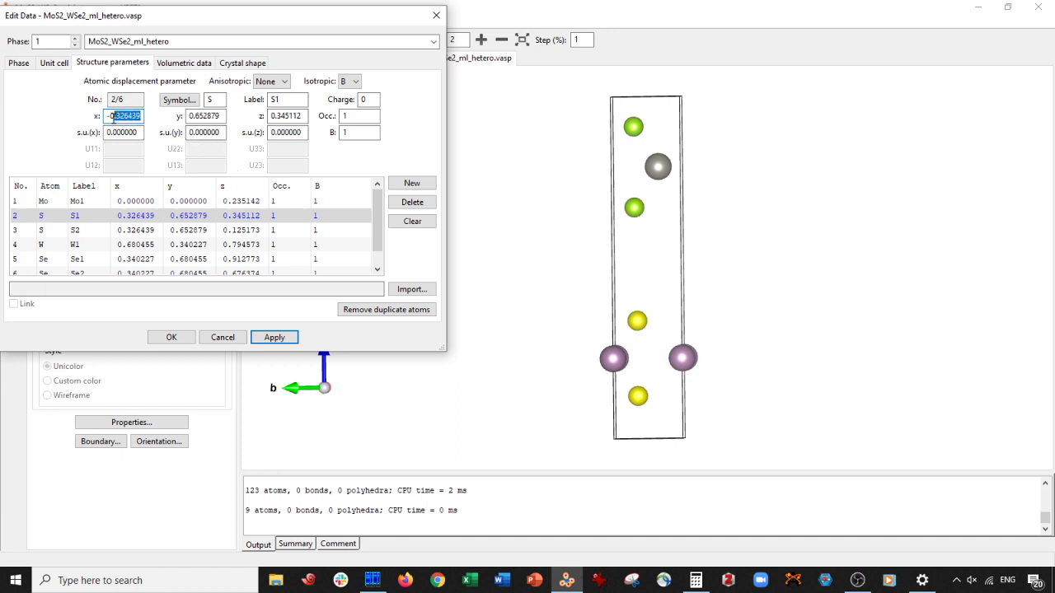
double_click(221, 116)
type("0.326439")
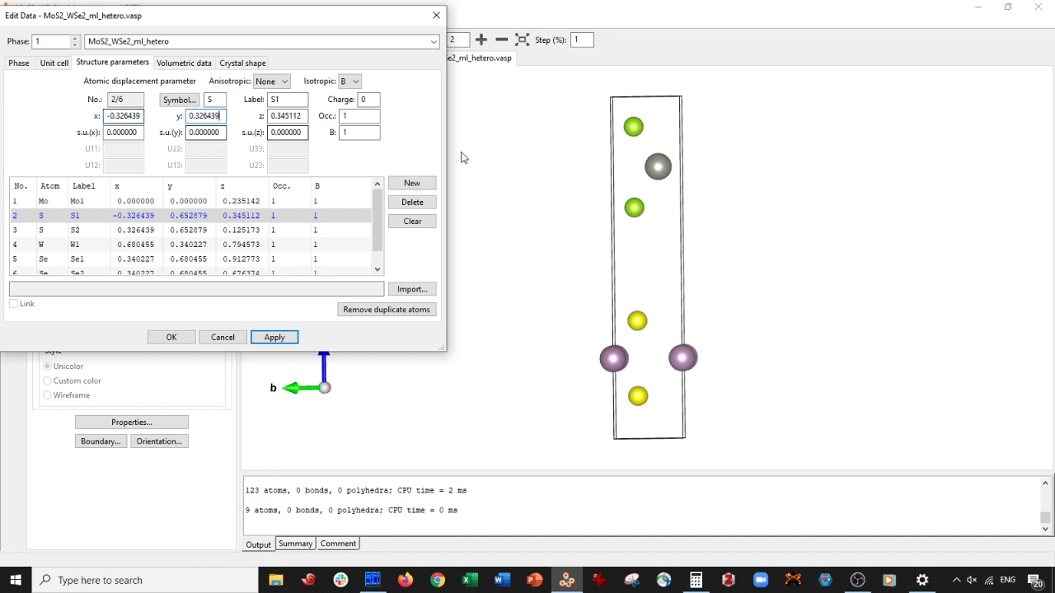
Set atom S2 to x = -0.326439, copied from atom S1, and y = 0.326439, and apply.
left_click(154, 230)
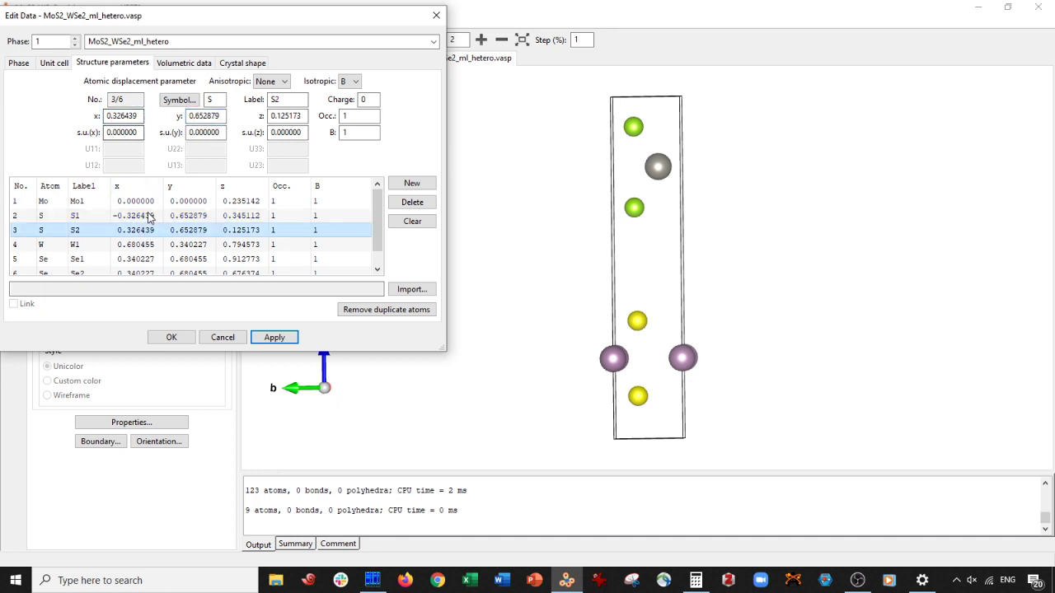
left_click(149, 216)
double_click(144, 117)
key("ctrl+c")
left_click(154, 231)
double_click(136, 115)
key("ctrl+v")
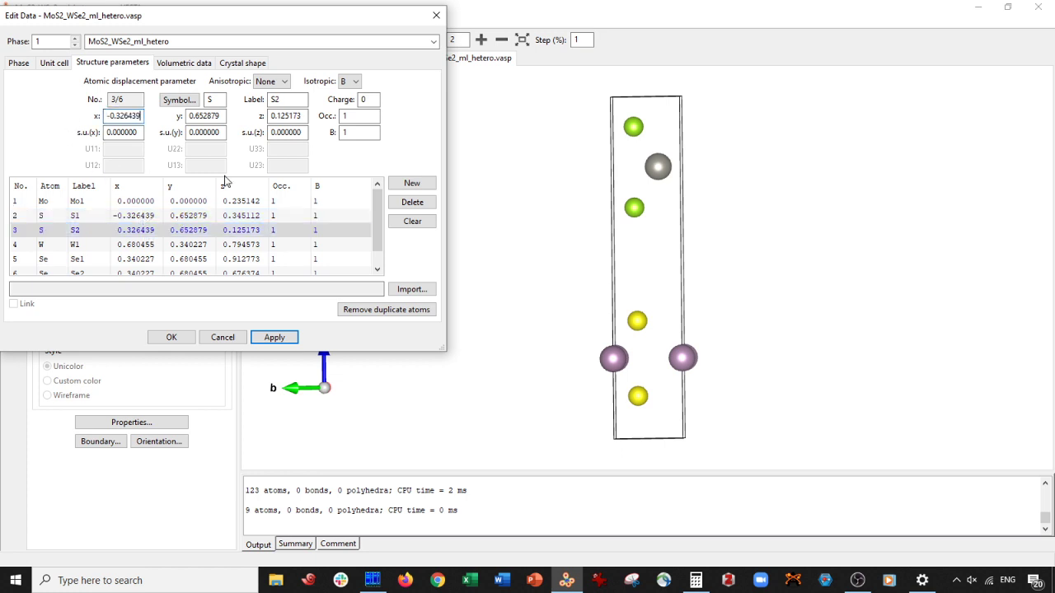
double_click(221, 116)
key("ctrl+v")
left_click(275, 337)
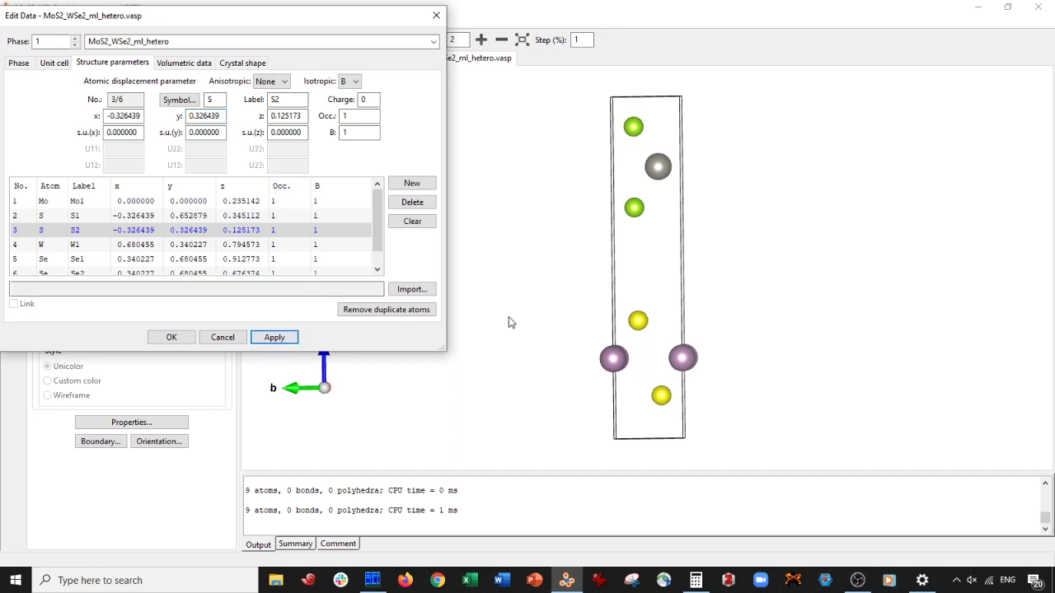
Set the y coordinate of atom S1 to 0.326439, apply it, and accept the structure data.
left_click(165, 218)
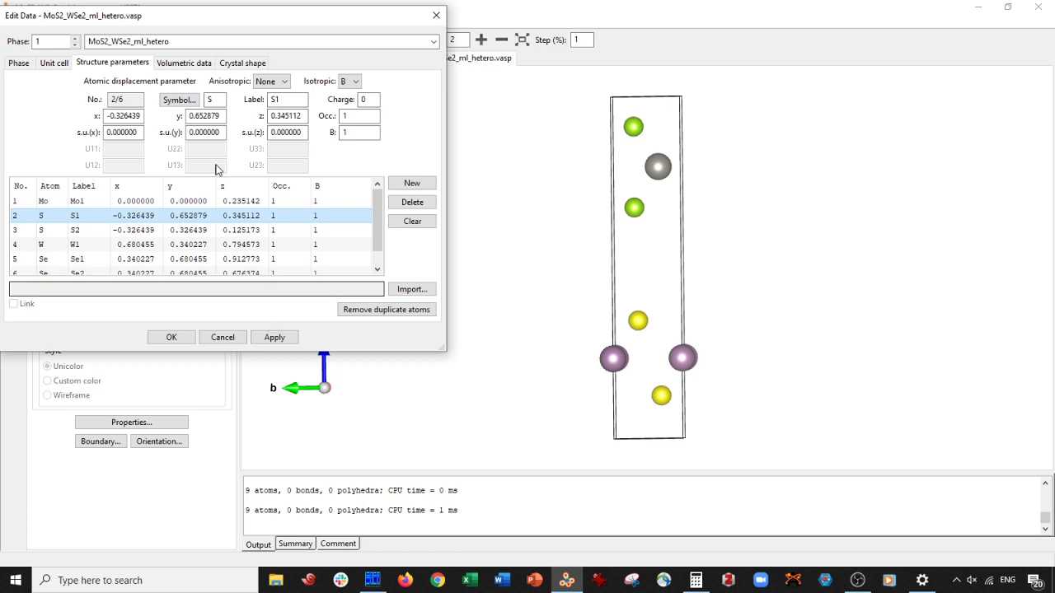
left_click_drag(145, 118, 130, 116)
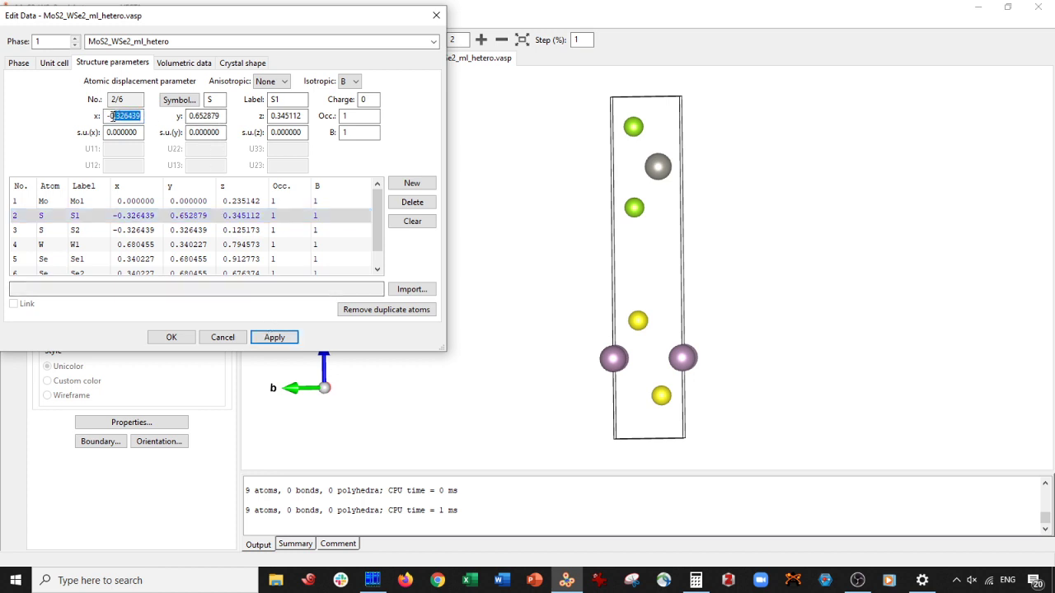
double_click(206, 116)
type("0.326439")
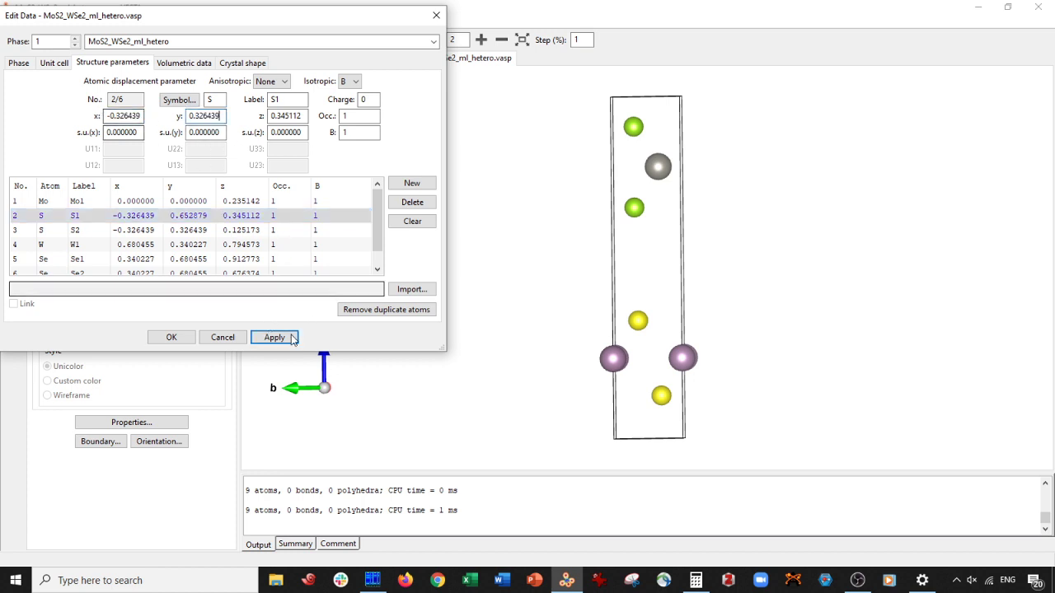
left_click(274, 337)
left_click_drag(571, 276, 569, 281)
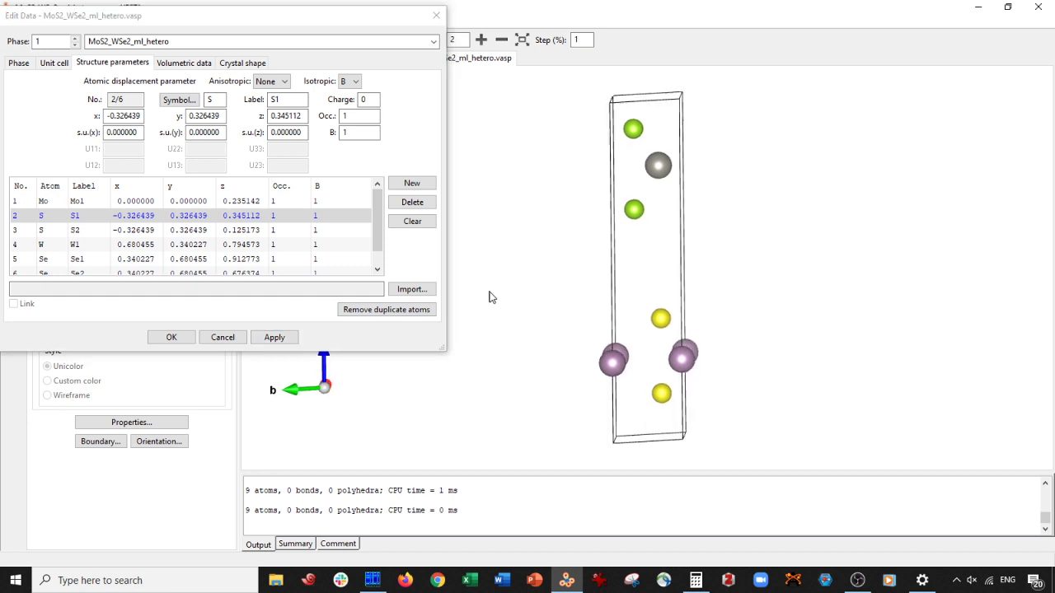
left_click(168, 339)
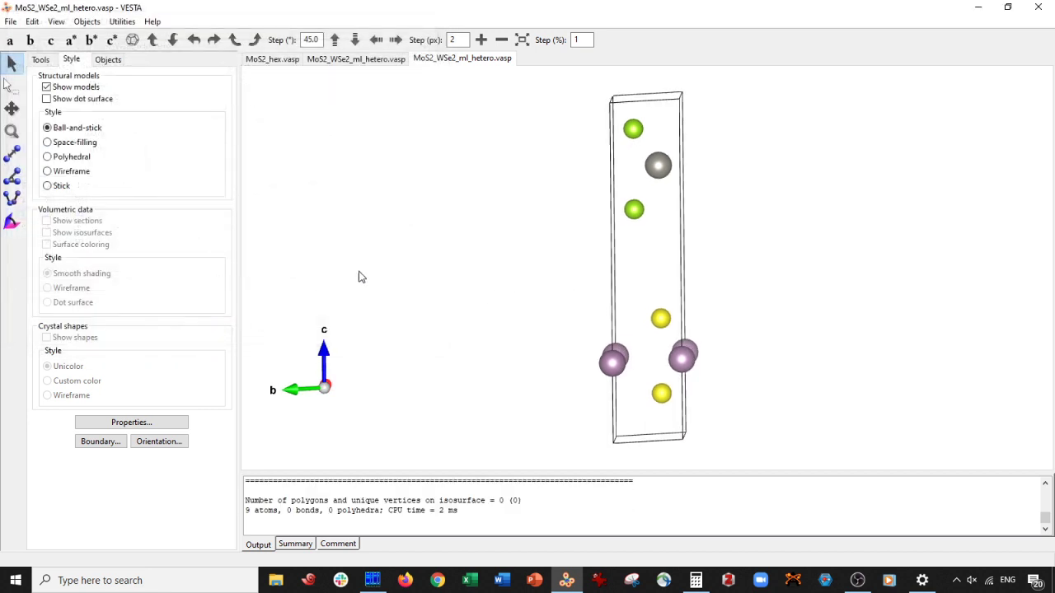
Rotate the structure to a top view and extend its display boundary to a maximum of 4 in x and y.
left_click_drag(360, 275, 532, 264)
scroll(531, 264, "down", 3)
left_click_drag(592, 211, 596, 344)
left_click(108, 445)
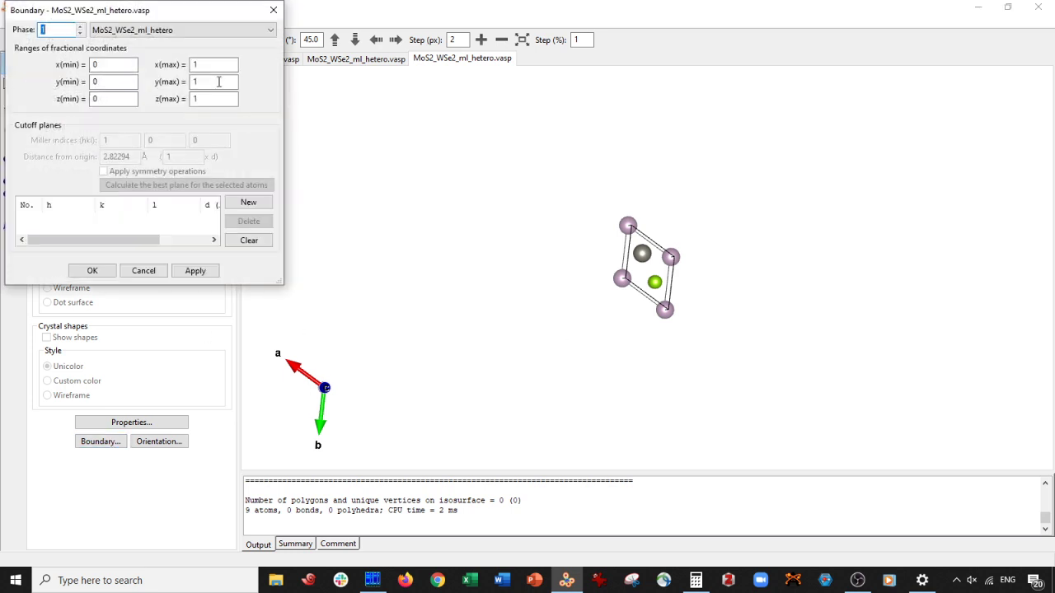
key("Tab")
key("Tab")
type("4")
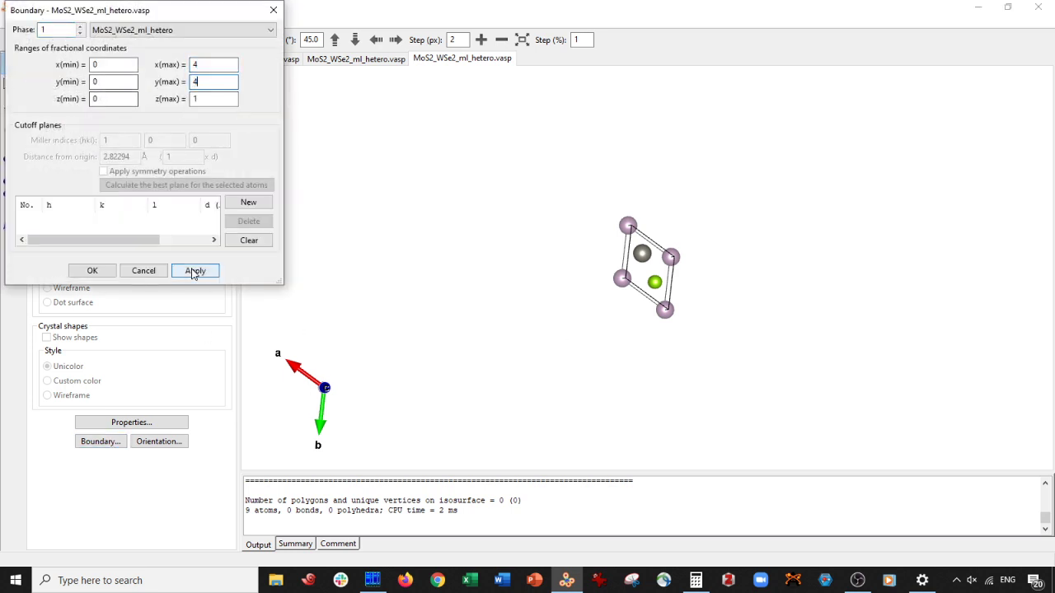
left_click(195, 271)
left_click_drag(623, 278, 645, 274)
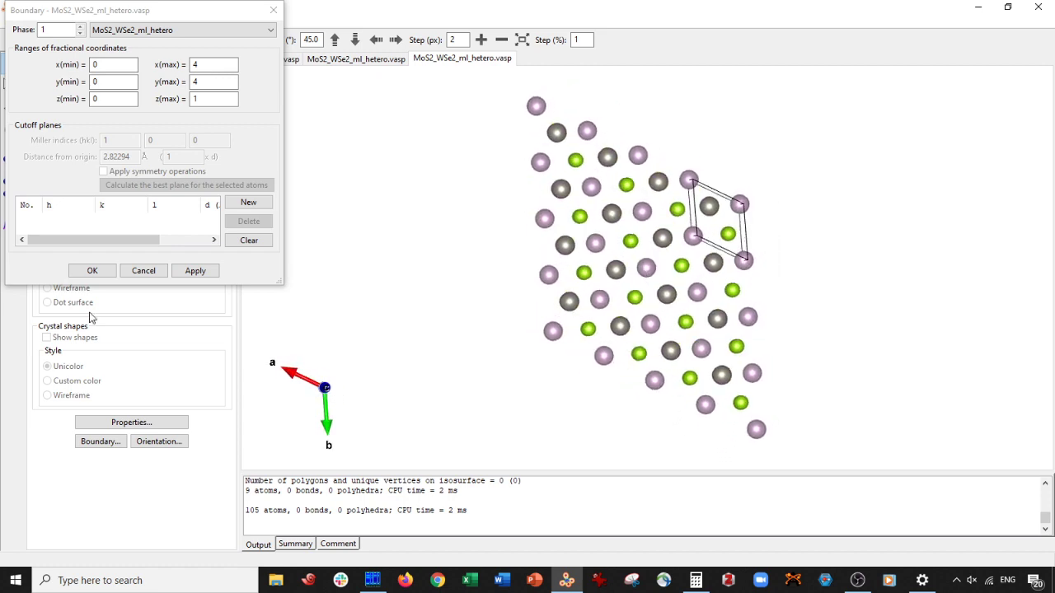
Increase the maximum x and y display boundaries to 6 and accept them.
left_click(214, 73)
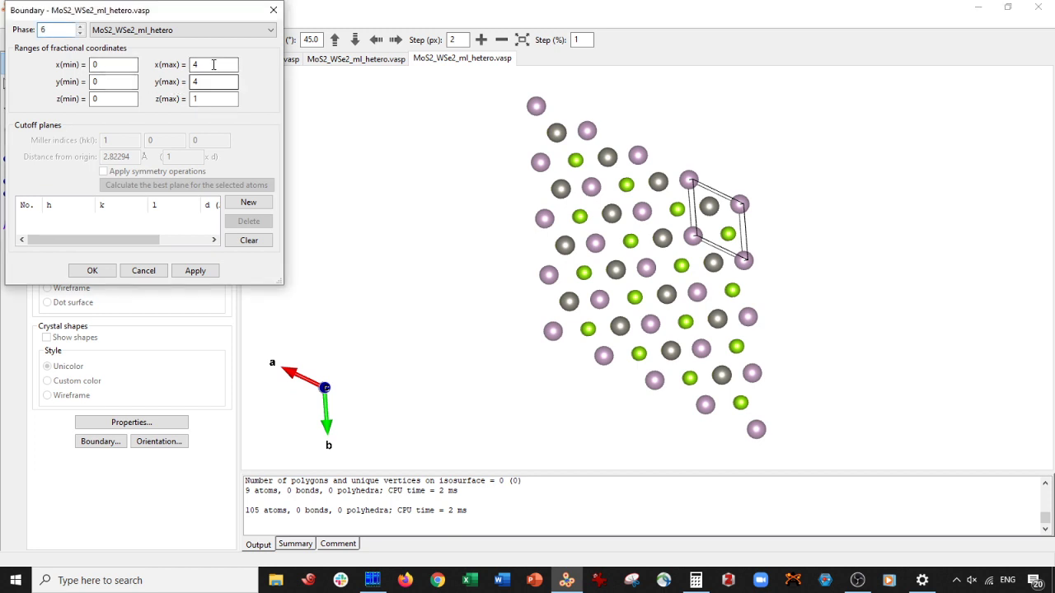
left_click_drag(214, 65, 192, 71)
type("6")
double_click(197, 80)
type("6")
left_click(195, 271)
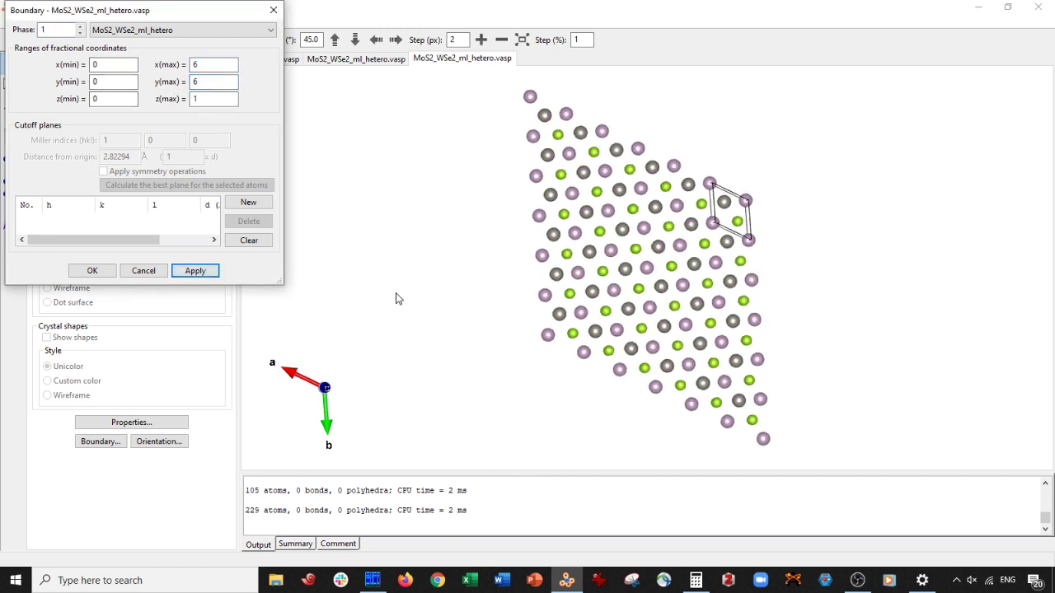
left_click(92, 272)
Show the model in space-filling style and inspect the layer stacking from the top and the side.
left_click(75, 142)
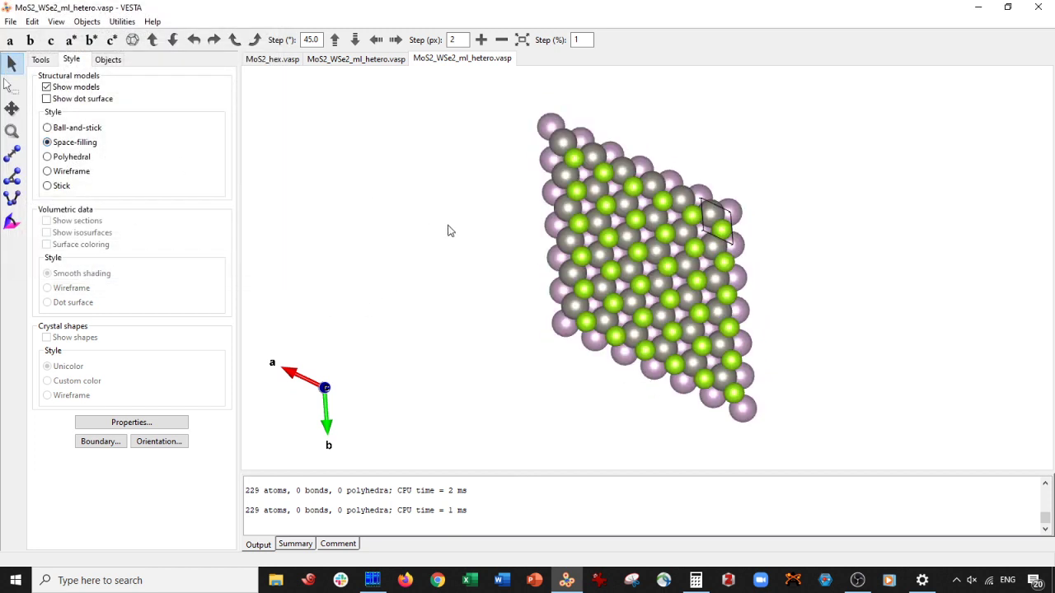
scroll(455, 231, "up", 3)
mouse_move(505, 277)
left_mouse_down()
mouse_move(513, 258)
mouse_move(500, 287)
mouse_move(542, 290)
mouse_move(514, 255)
mouse_move(516, 287)
left_mouse_up()
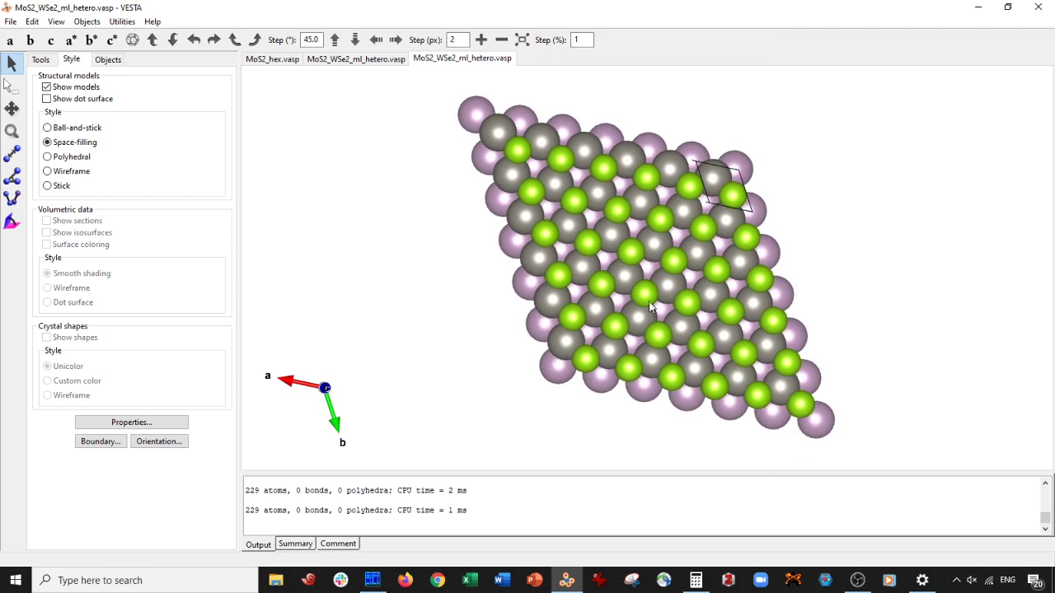
left_click_drag(651, 307, 633, 279)
In the side view, select only the outermost column of Mo atoms at the MoS2 layer's edge and delete it.
left_click(12, 86)
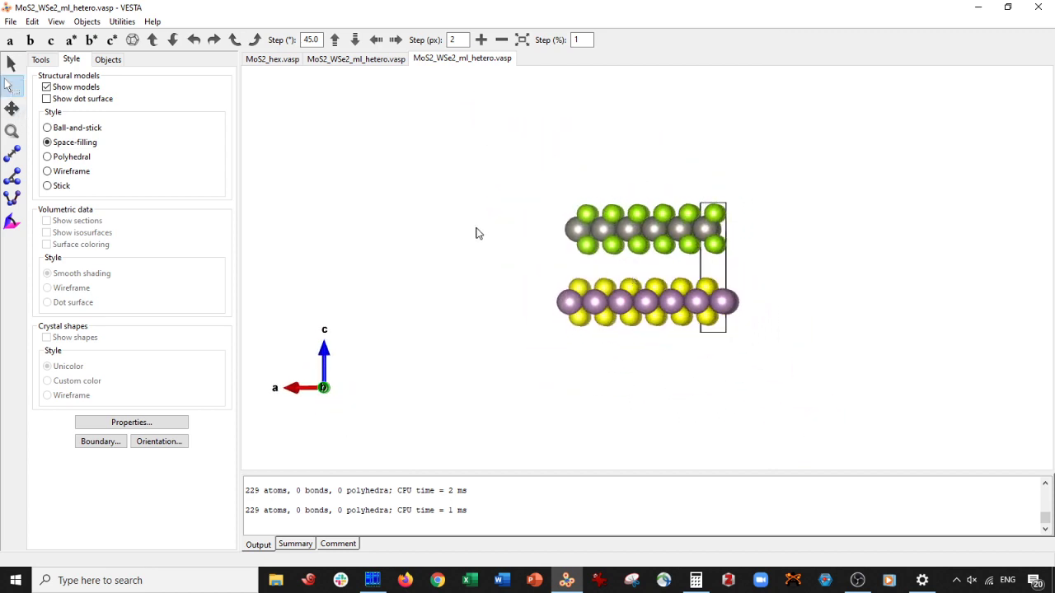
left_click_drag(465, 170, 575, 413)
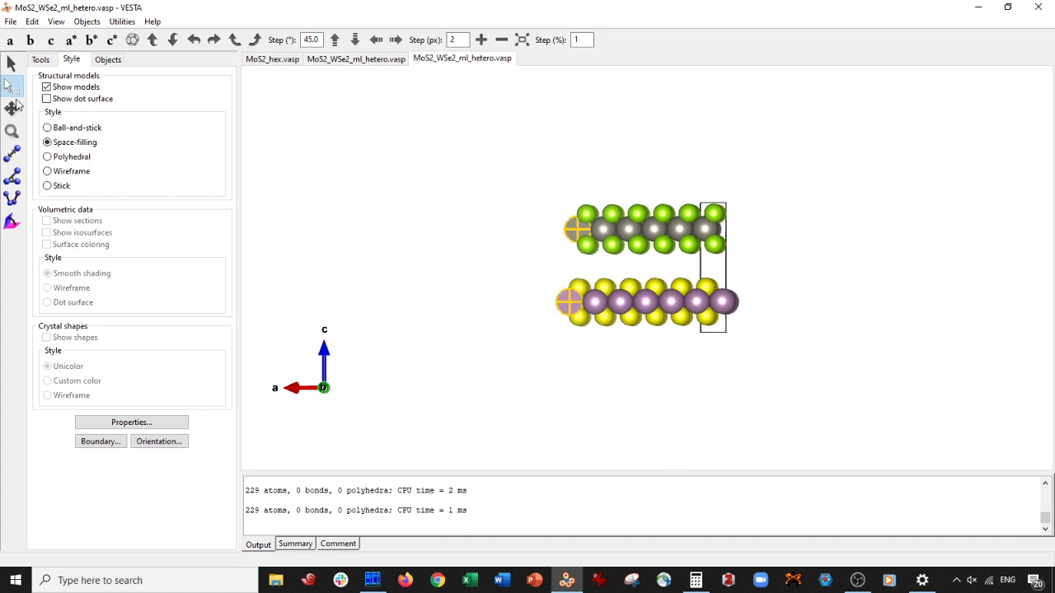
left_click(12, 109)
left_click(12, 86)
left_click(12, 65)
left_click(10, 84)
left_click_drag(495, 198, 562, 356)
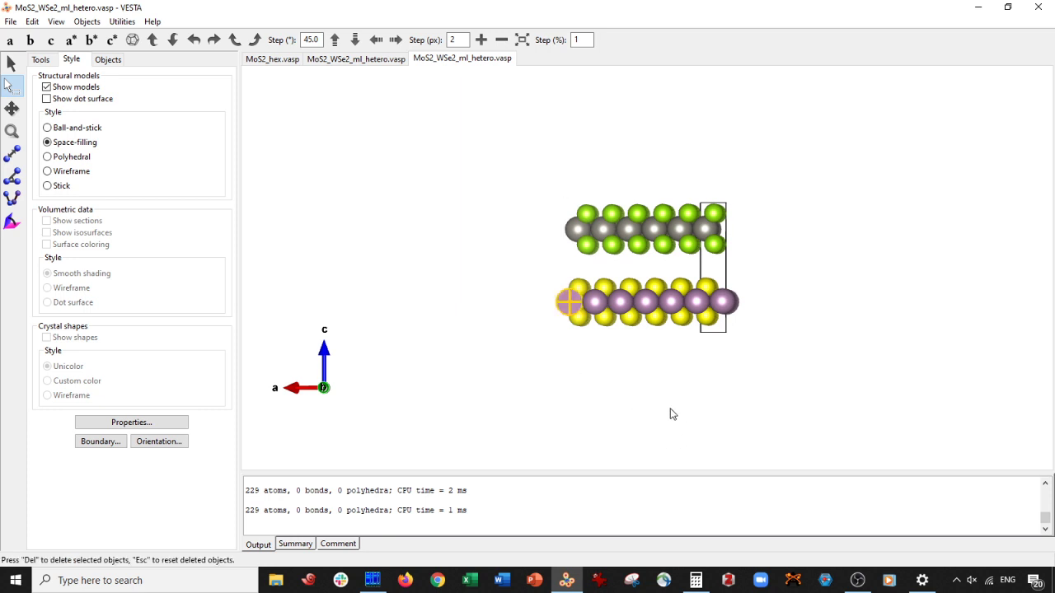
key("Delete")
Delete the protruding S atoms at the same edge of the MoS2 layer, viewing the structure along b.
left_click(12, 65)
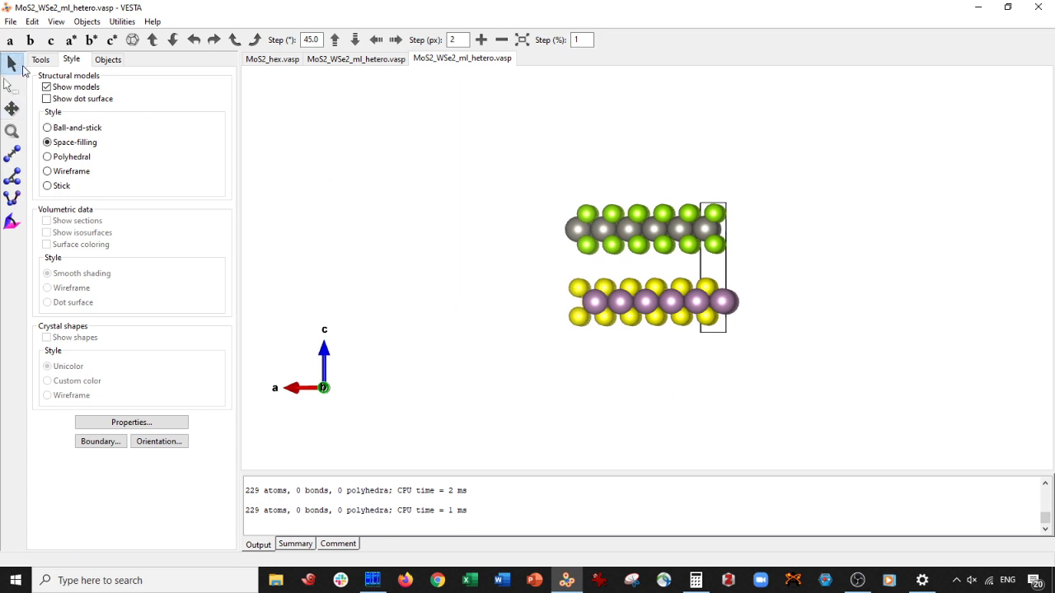
left_click_drag(477, 244, 577, 382)
left_click(31, 40)
left_click(10, 86)
key("Delete")
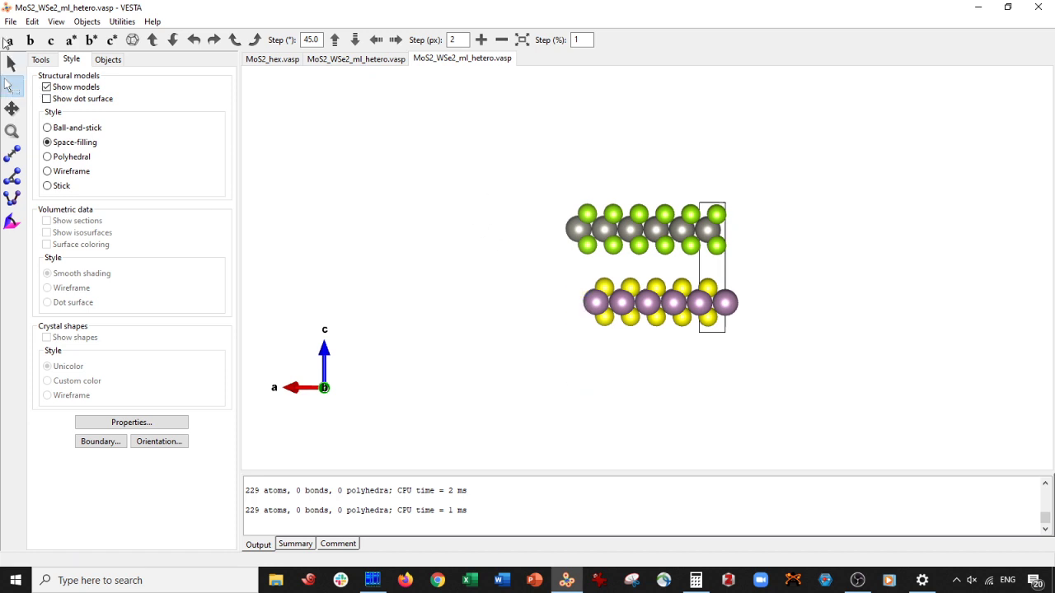
View the structure along c and rotate between top and side views to examine how the two layers stack.
left_click(12, 66)
left_click(50, 40)
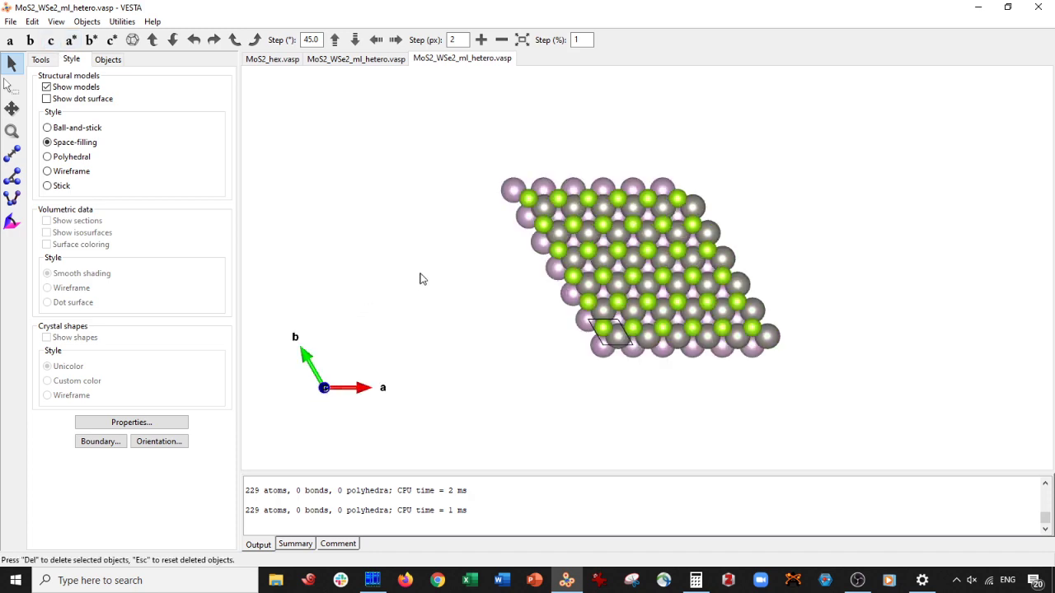
left_click_drag(354, 272, 368, 231)
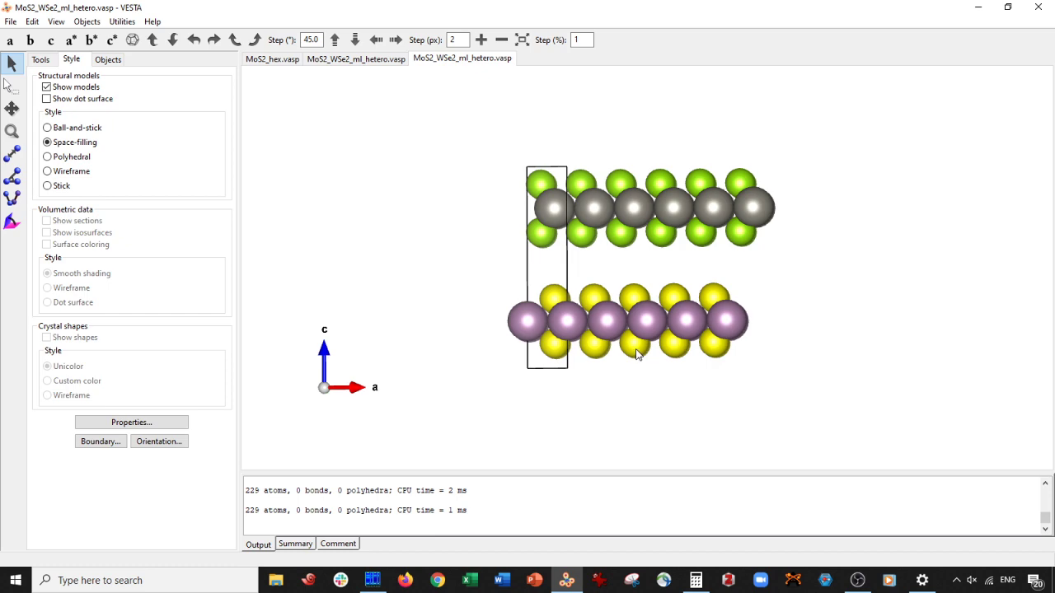
left_click_drag(639, 163, 561, 196)
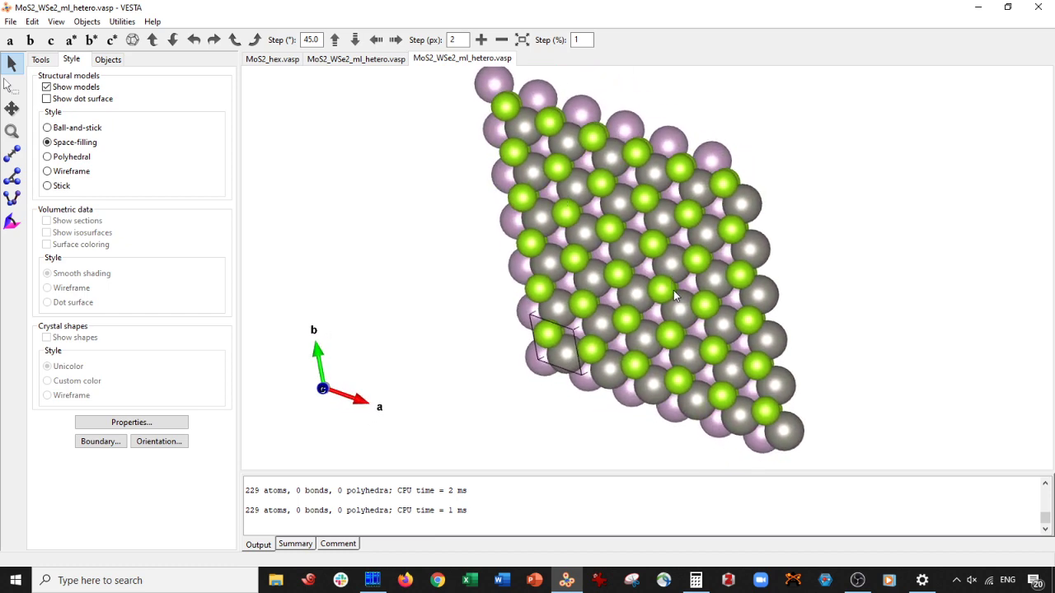
left_click_drag(641, 270, 646, 285)
left_click_drag(614, 377, 594, 244)
Open the MoS2_WSe2_ml_hetero.vasp file again as a fresh copy of the structure.
key("alt+Tab")
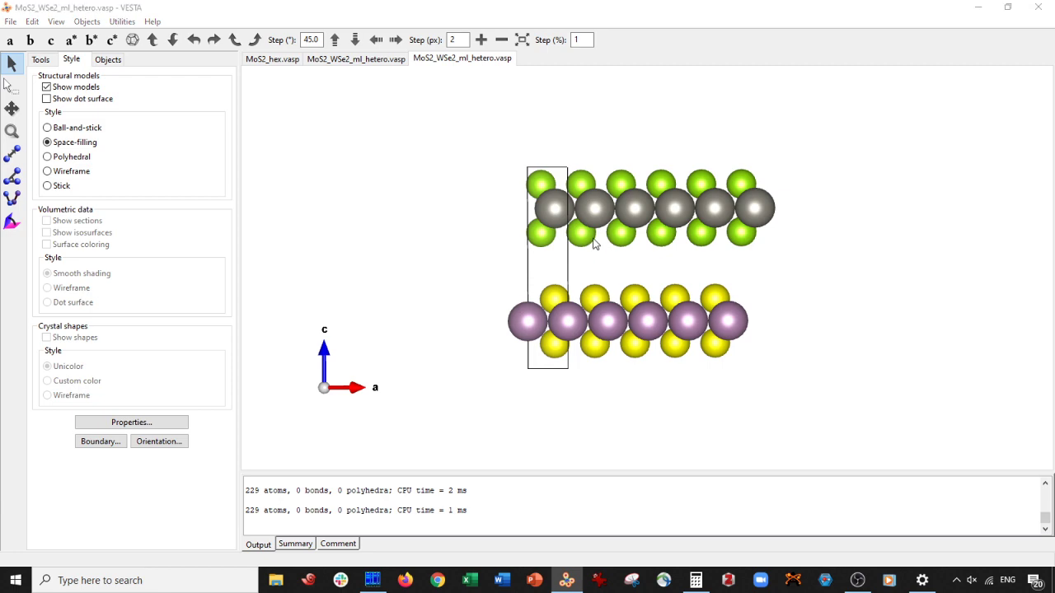
key("ctrl+o")
double_click(228, 135)
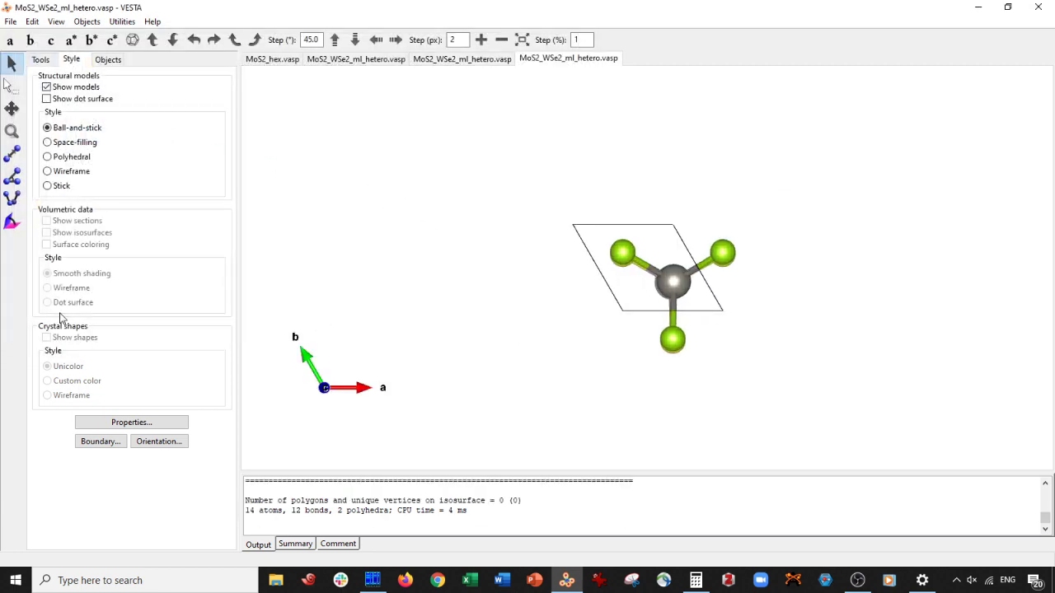
Display the fresh heterostructure as space-filling and extend its boundary to x(max) 6 and y(max) 6.
left_click(48, 143)
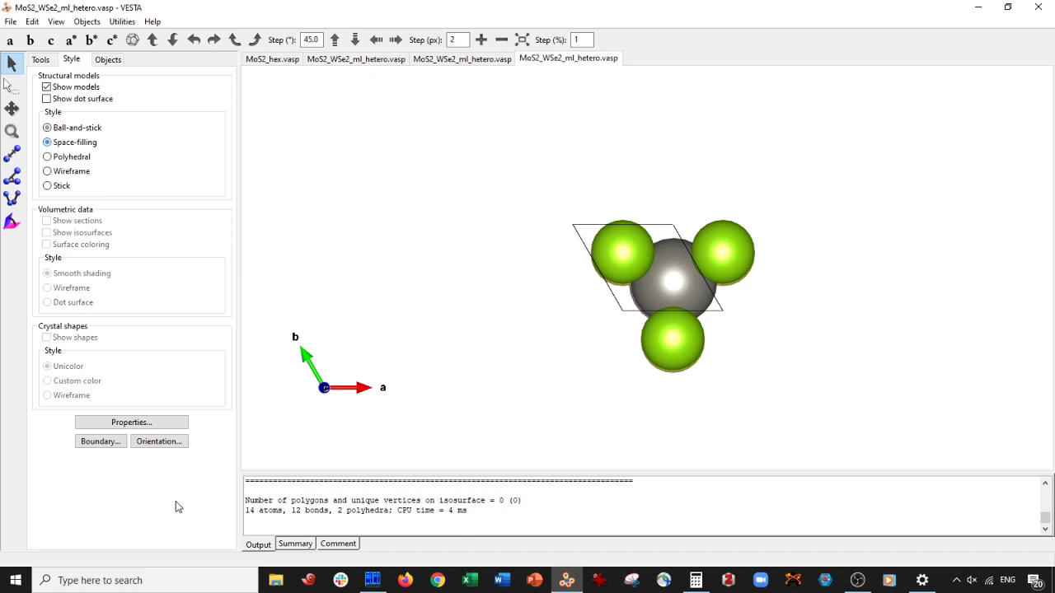
left_click(128, 421)
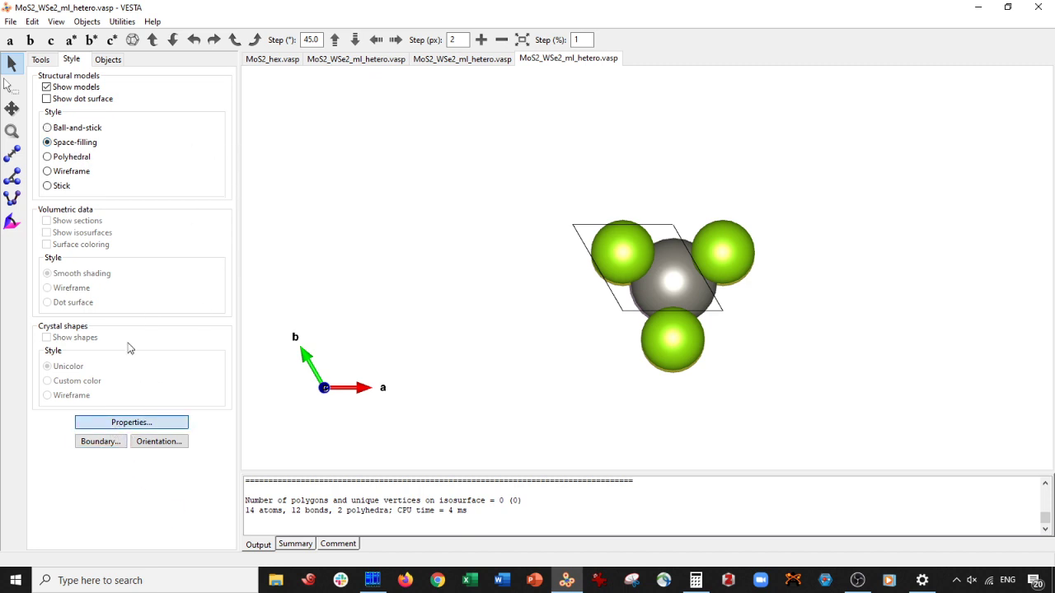
left_click(97, 442)
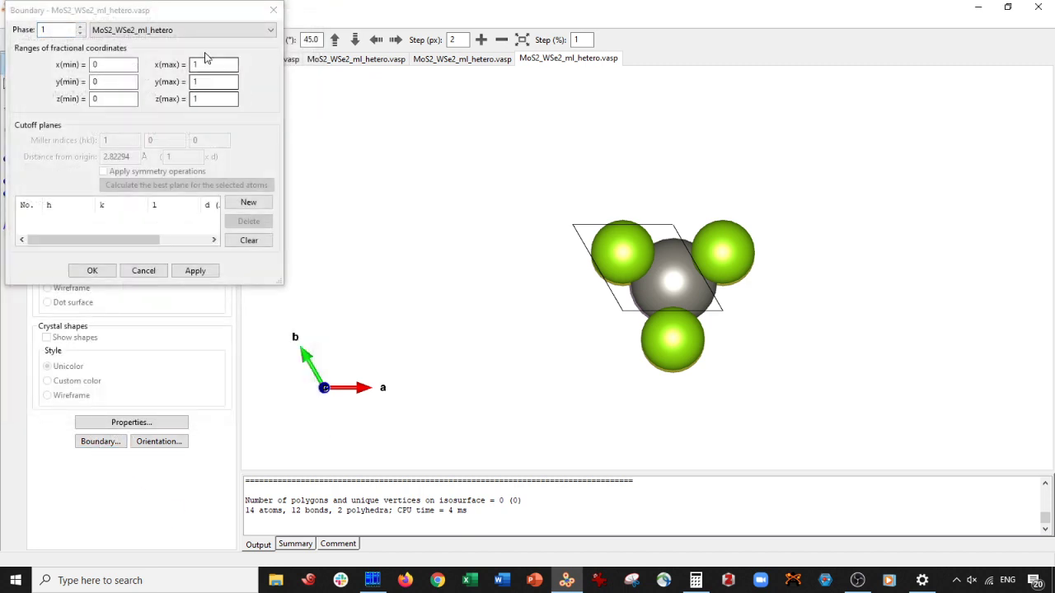
left_click_drag(208, 65, 158, 89)
type("66")
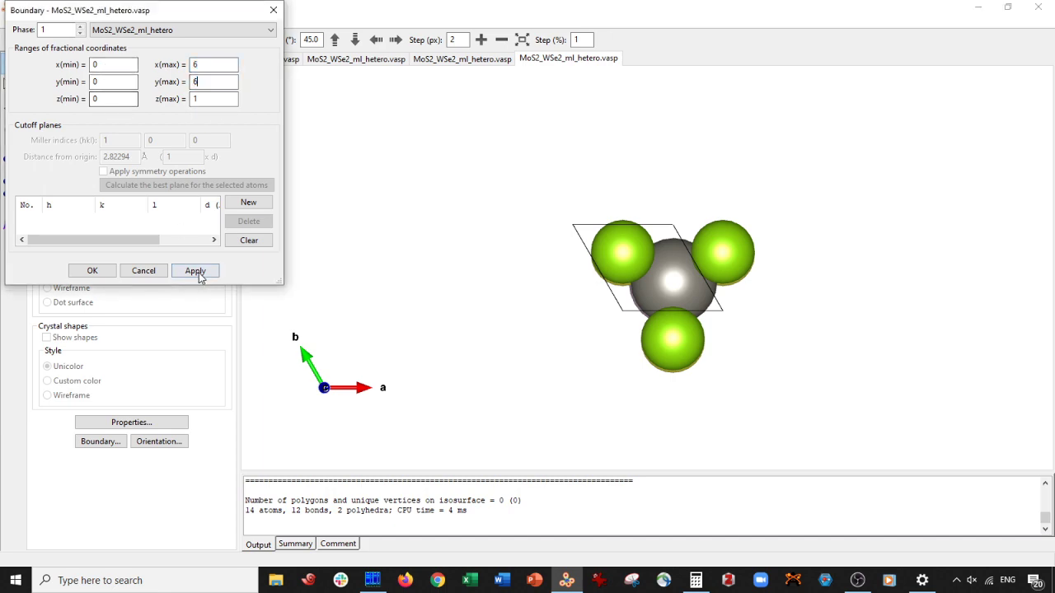
left_click(195, 272)
left_click(95, 271)
View the structure along b, turn it so the c axis points up, and tilt it slightly to show its depth.
left_click_drag(533, 389, 446, 135)
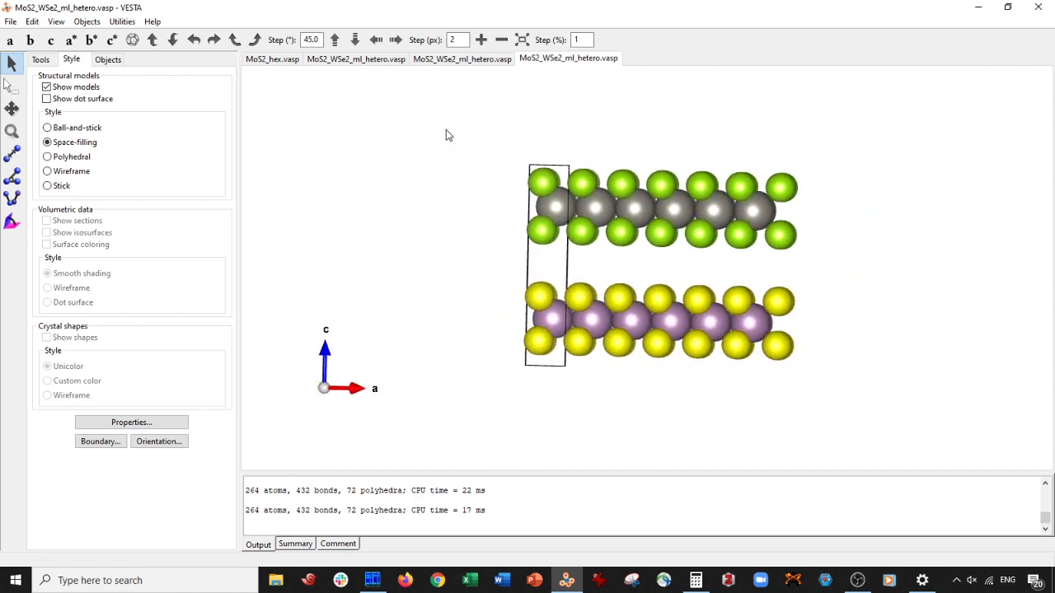
left_click(29, 41)
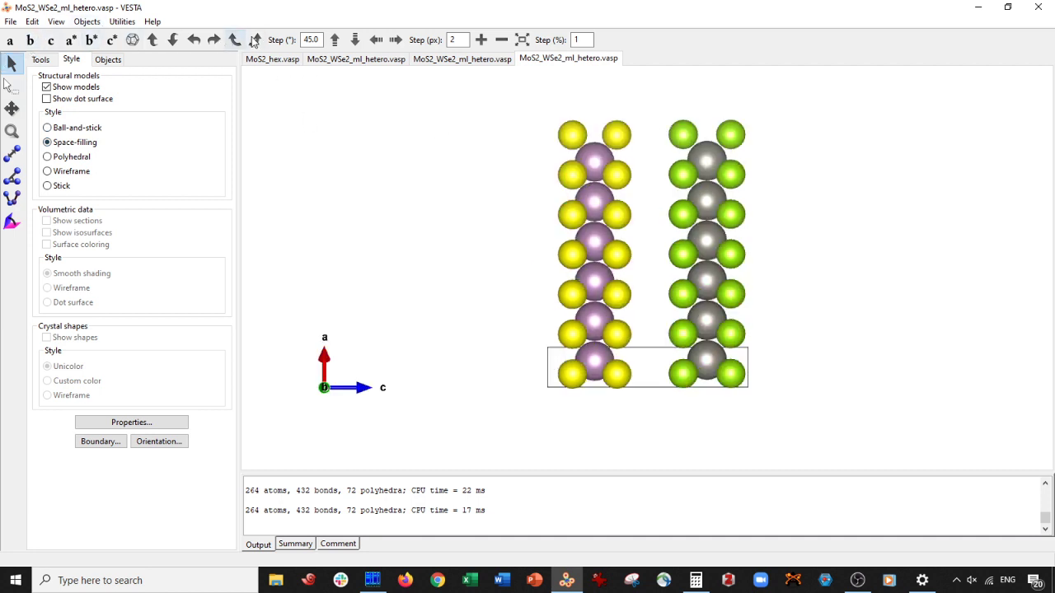
left_click(255, 40)
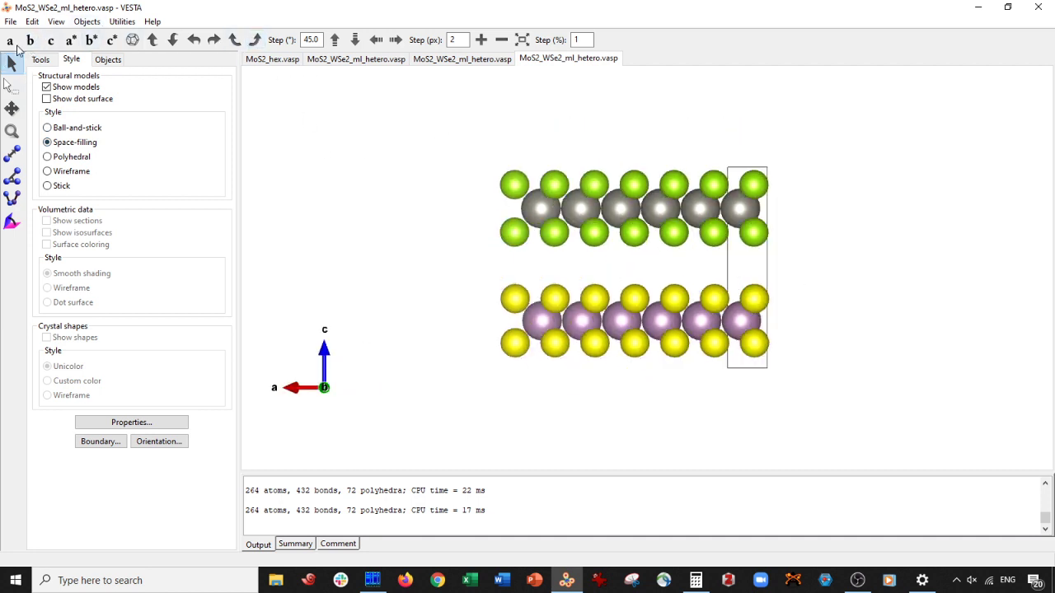
mouse_move(376, 175)
left_mouse_down()
mouse_move(375, 193)
mouse_move(377, 178)
mouse_move(401, 175)
mouse_move(398, 205)
mouse_move(406, 175)
mouse_move(395, 191)
mouse_move(390, 180)
left_mouse_up()
left_click(631, 580)
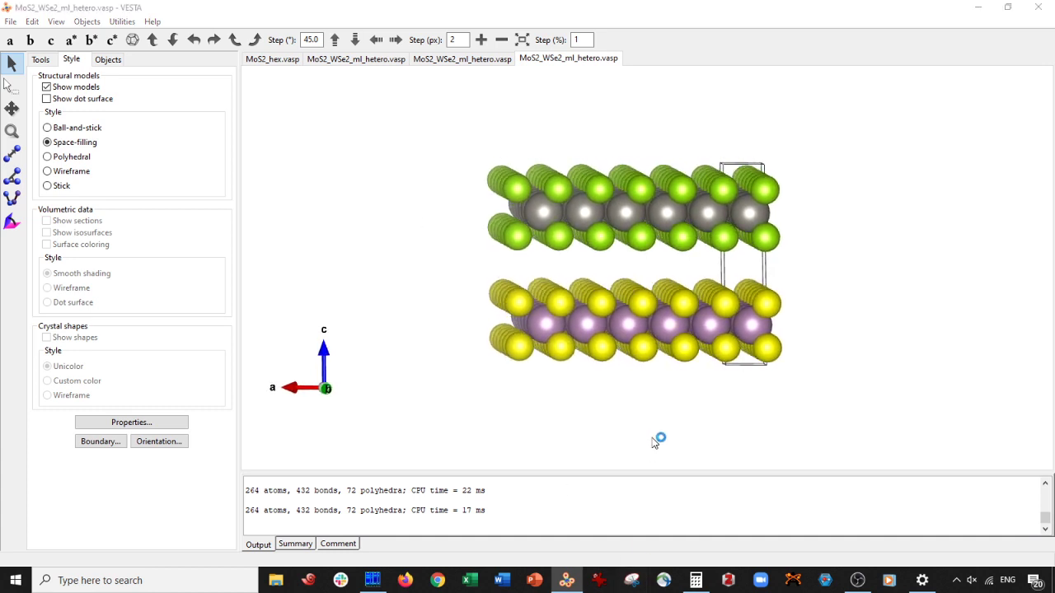
left_click(771, 207)
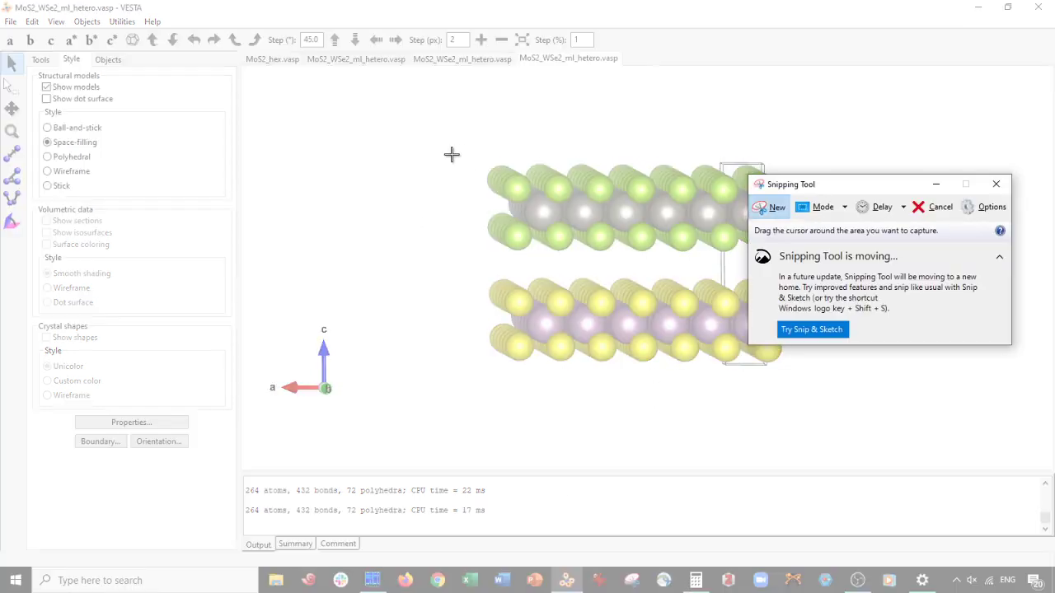
left_click(996, 184)
Shift the model within the view, then capture the layers and axis indicator in Snipping Tool and move the snip window aside.
left_click(11, 109)
left_click_drag(620, 240, 492, 289)
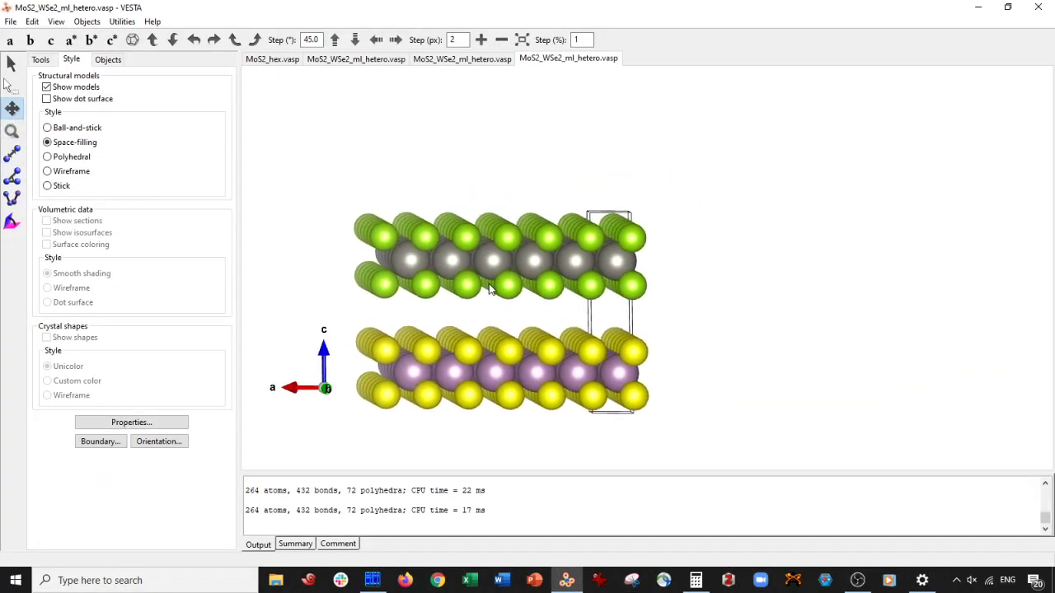
left_click(631, 580)
left_click(768, 206)
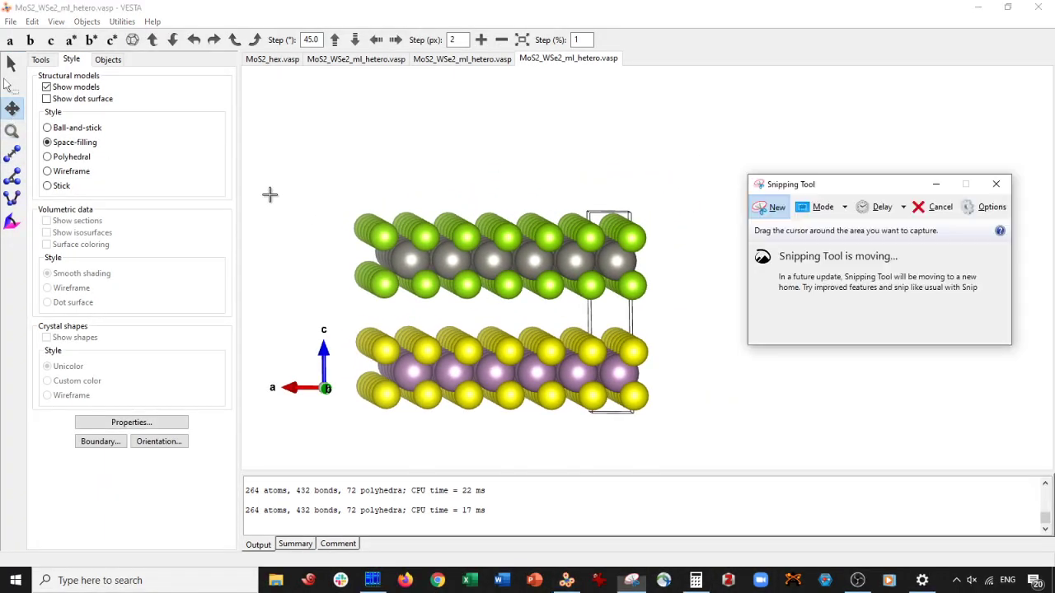
left_click_drag(259, 191, 681, 441)
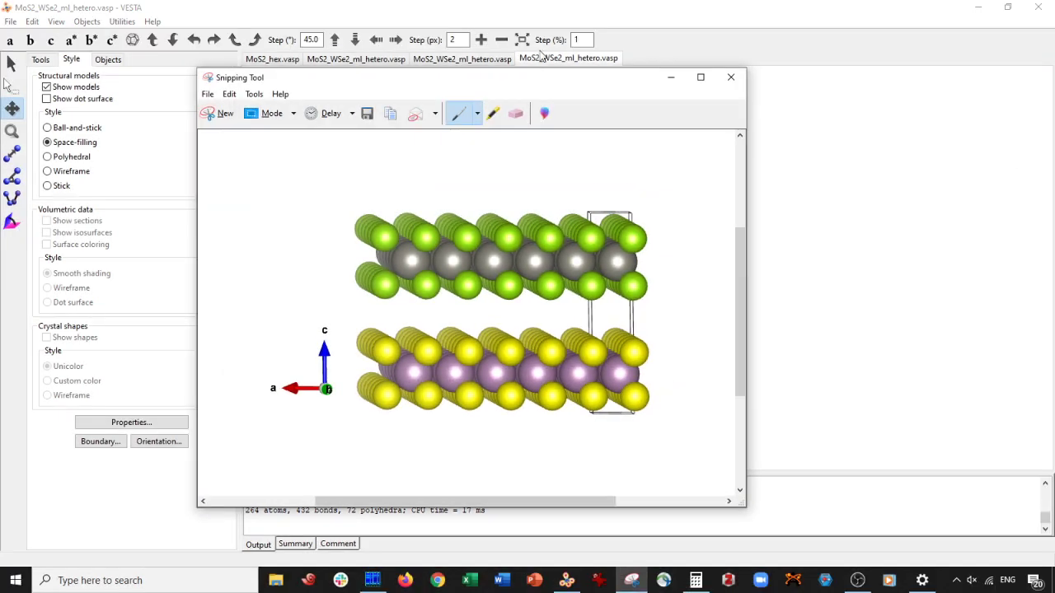
left_click_drag(520, 80, 773, 60)
Switch to the shifted heterostructure and orient it along b with c pointing up and a slight tilt.
left_click(442, 64)
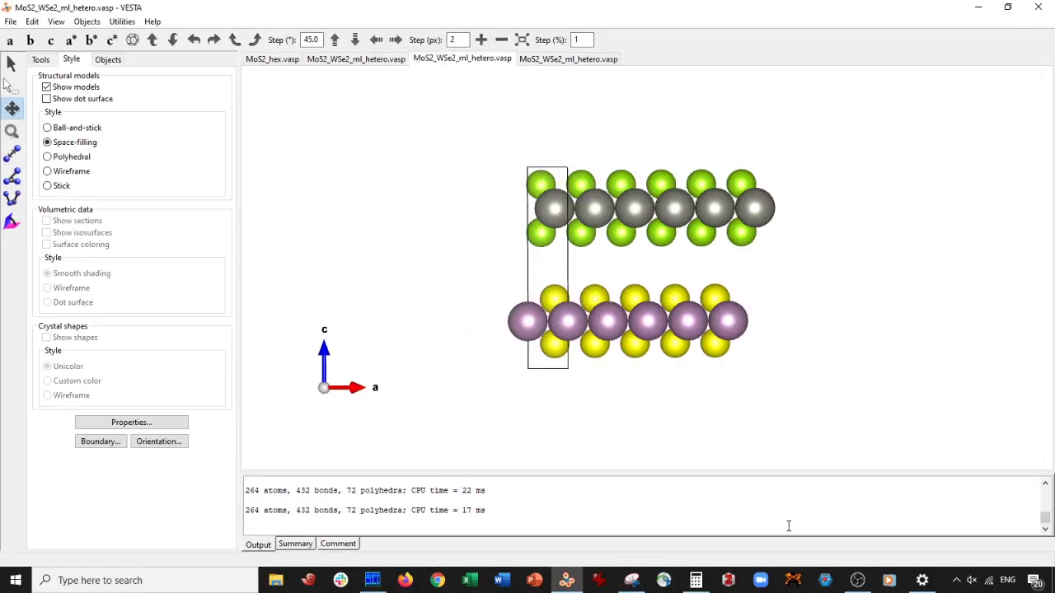
left_click(10, 63)
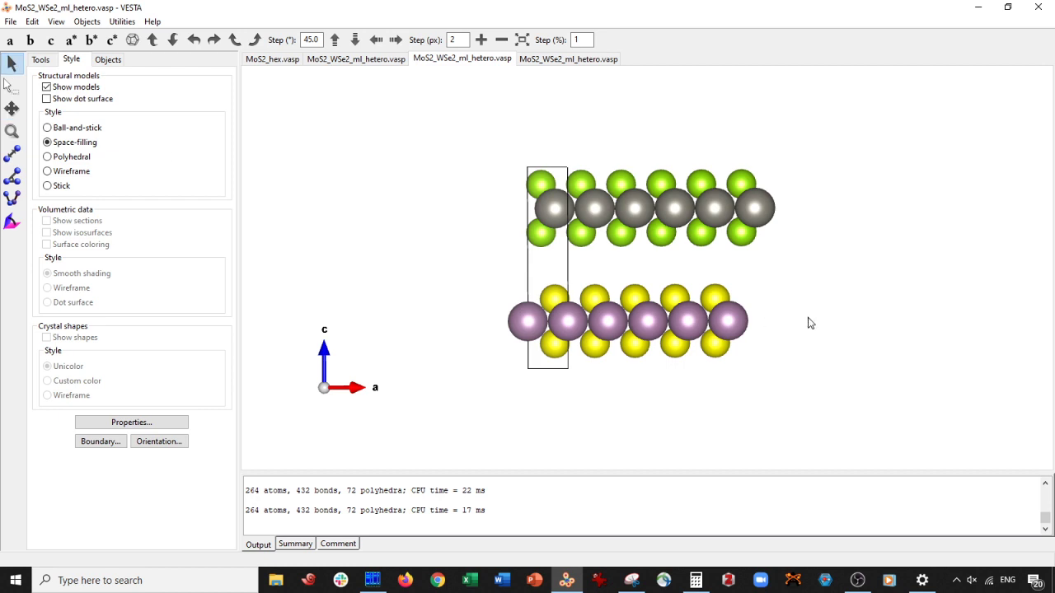
left_click(30, 40)
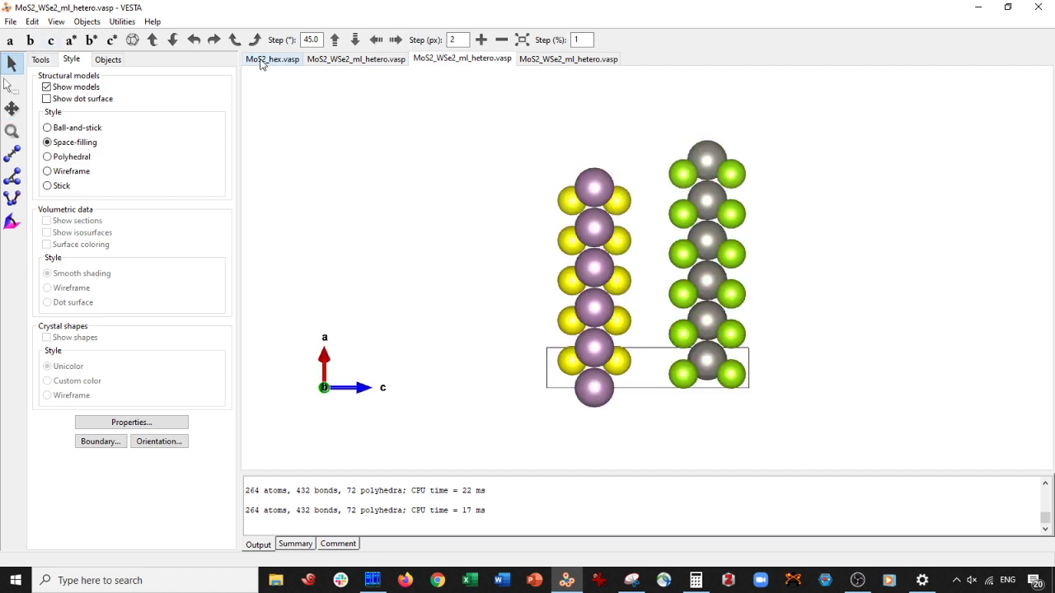
left_click(253, 41)
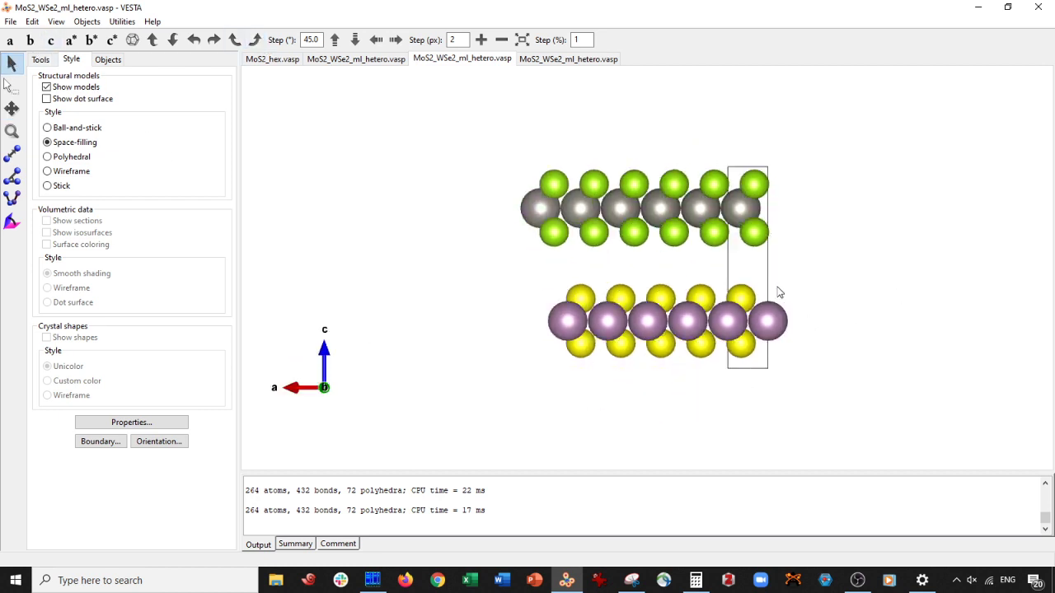
mouse_move(779, 292)
left_mouse_down()
mouse_move(807, 300)
mouse_move(767, 298)
left_mouse_up()
left_click_drag(776, 298, 776, 301)
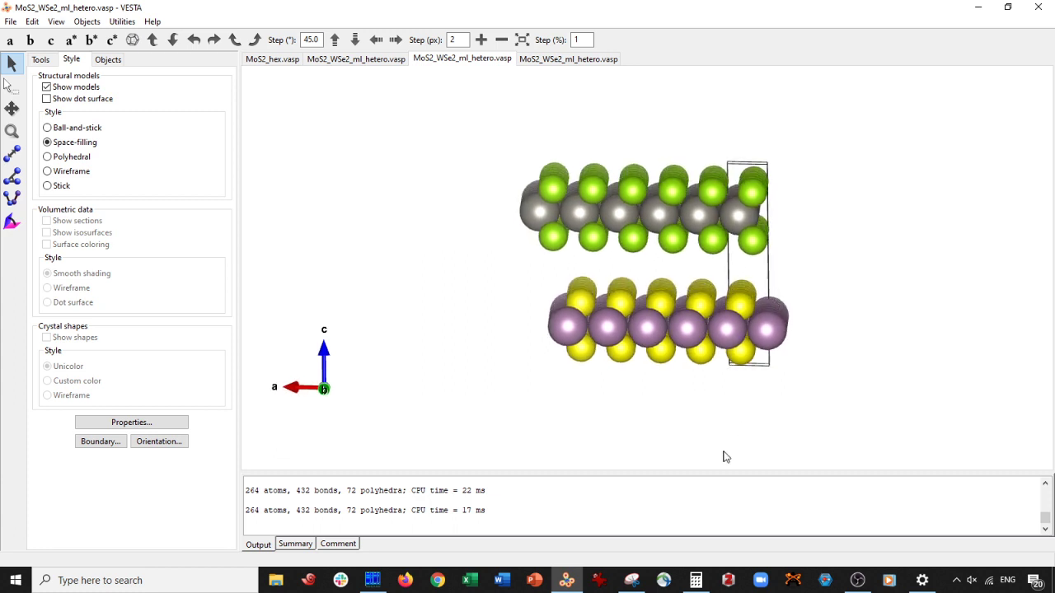
Compare the captured unshifted stacking side by side with the shifted structure at a matching tilt, then close the snip.
left_click(645, 581)
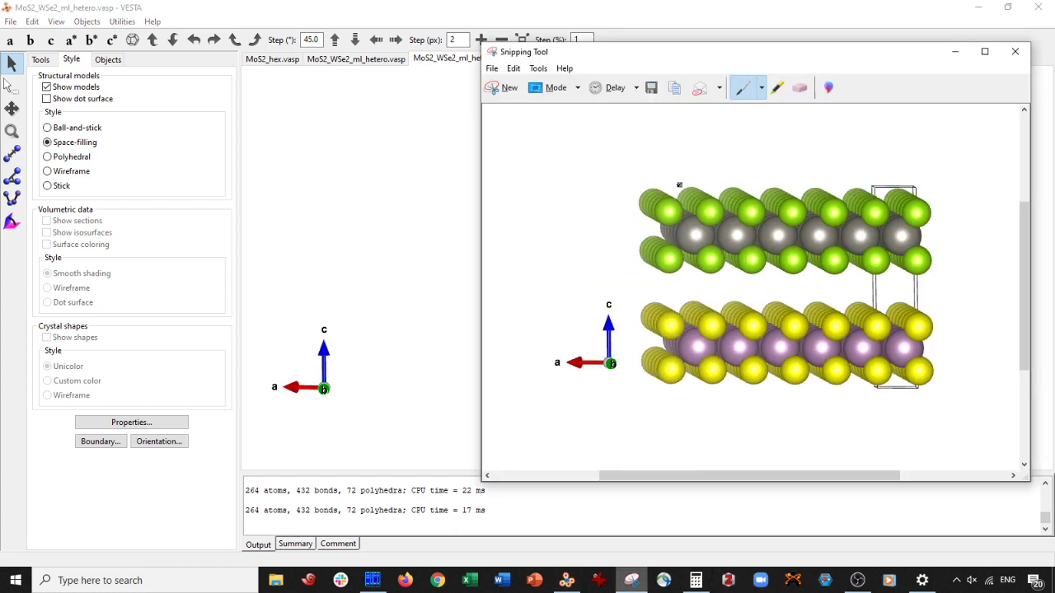
left_click_drag(823, 56, 290, 52)
left_click(700, 360)
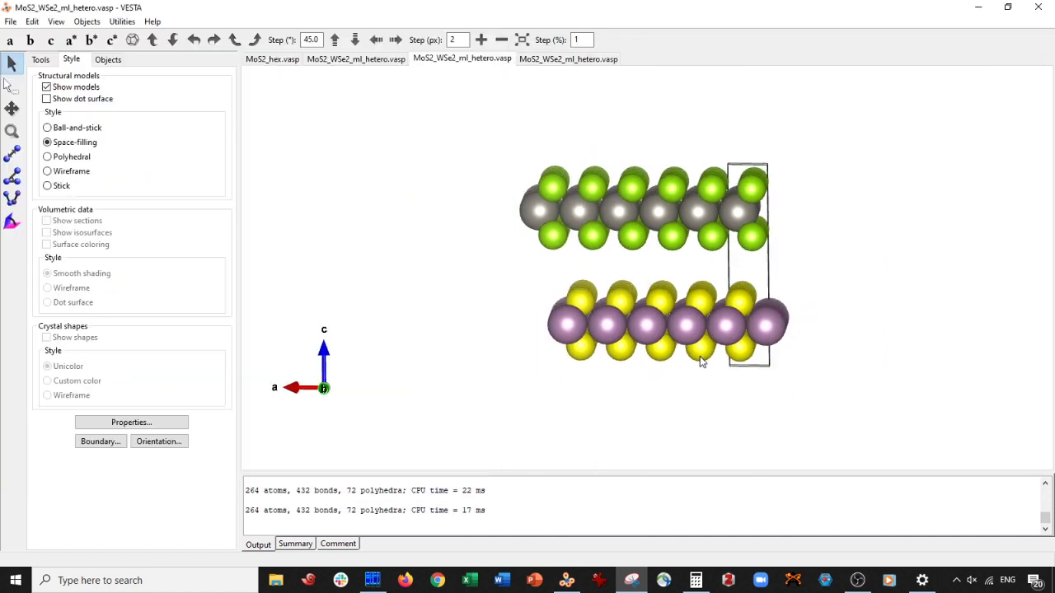
mouse_move(700, 360)
left_mouse_down()
mouse_move(728, 349)
mouse_move(705, 381)
mouse_move(709, 364)
left_mouse_up()
left_click(631, 581)
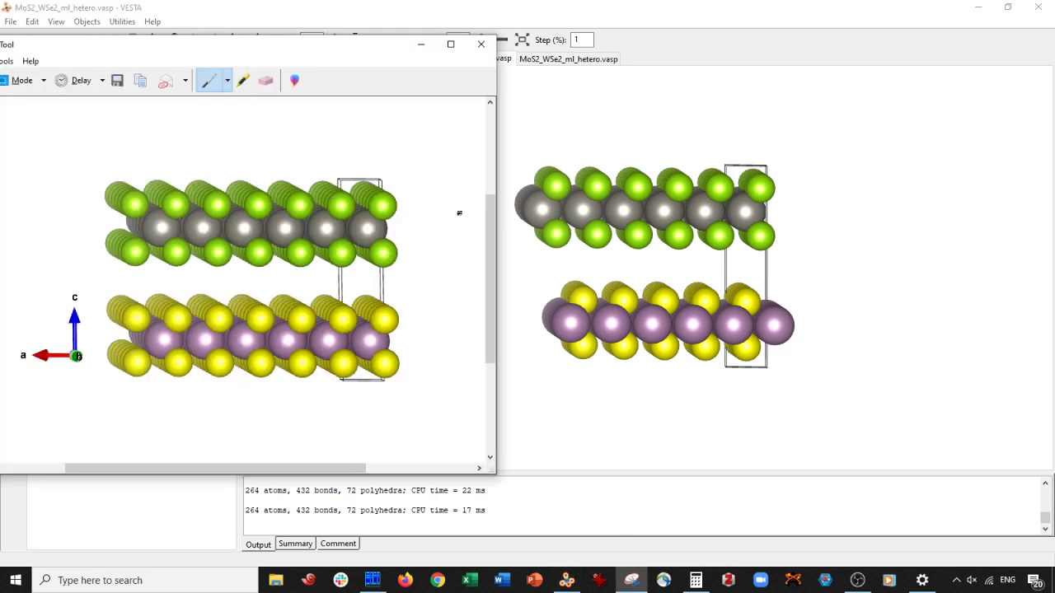
left_click(481, 44)
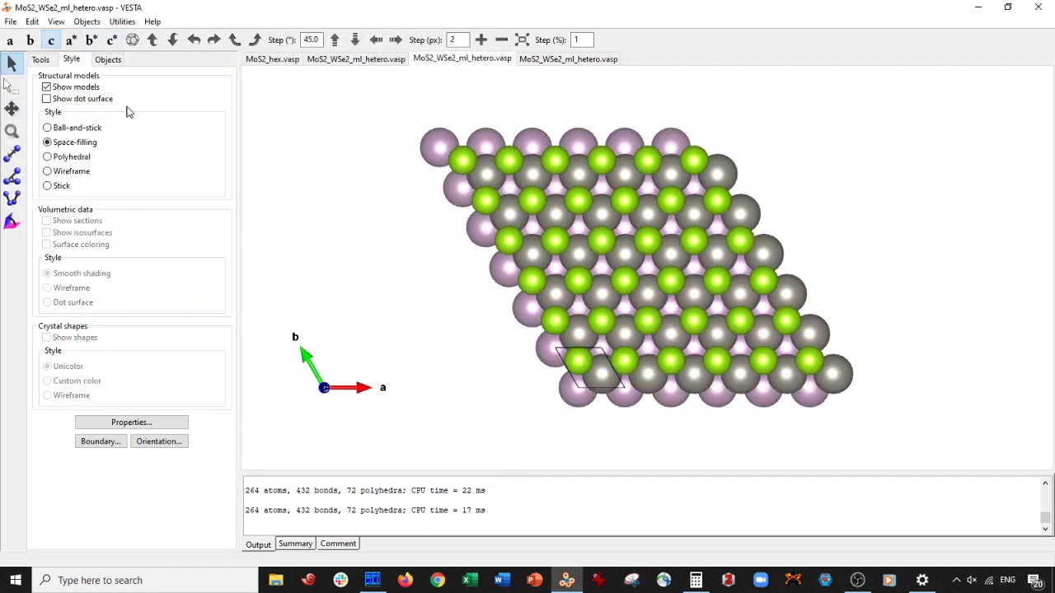
View the shifted structure along c and flip it over to examine the stacking from the MoS2 side.
left_click(50, 40)
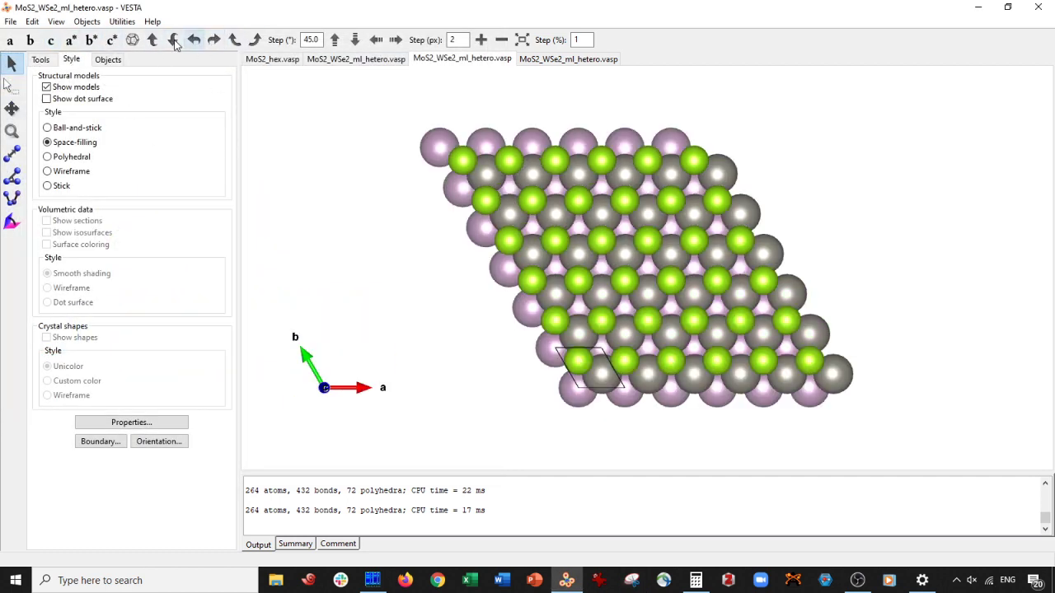
left_click(172, 39)
left_click(173, 39)
left_click(172, 39)
left_click(172, 39)
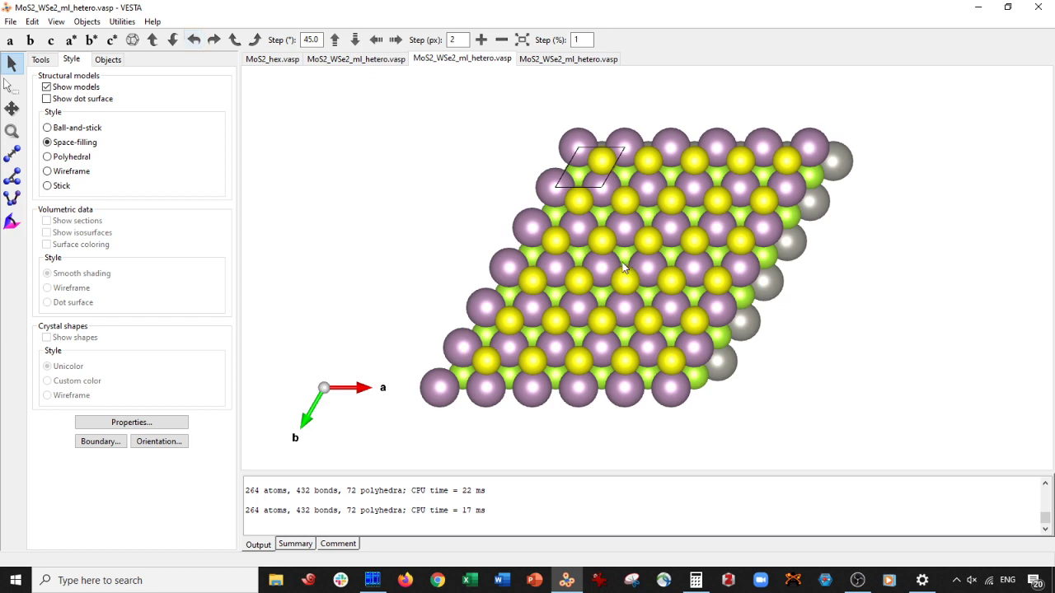
mouse_move(683, 355)
left_mouse_down()
mouse_move(692, 220)
mouse_move(695, 344)
mouse_move(675, 364)
mouse_move(682, 356)
left_mouse_up()
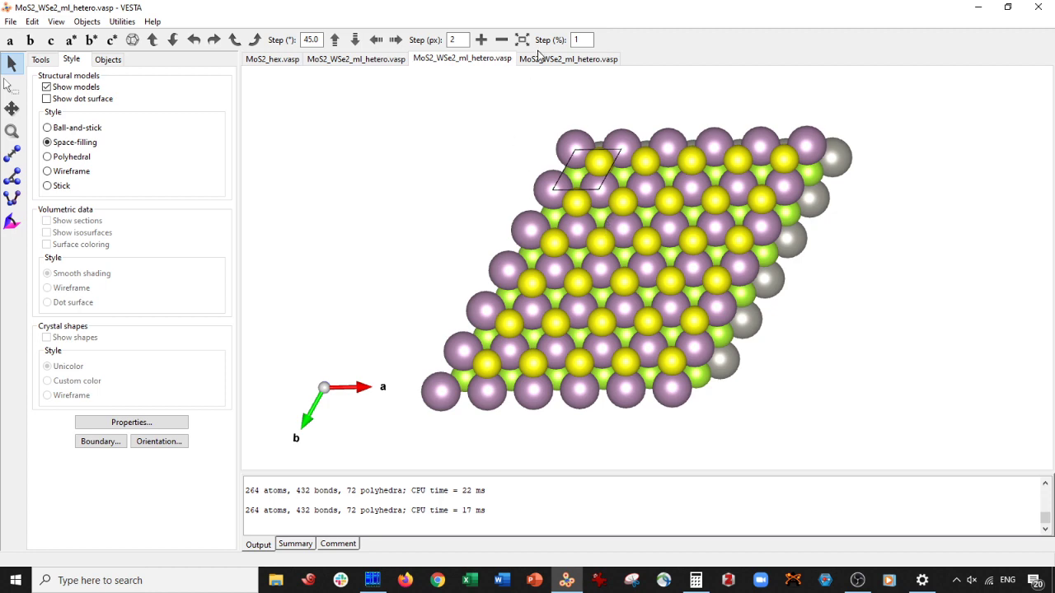
Return to the unshifted heterostructure, view it along c, and rotate it to a side view with c pointing up.
left_click(567, 59)
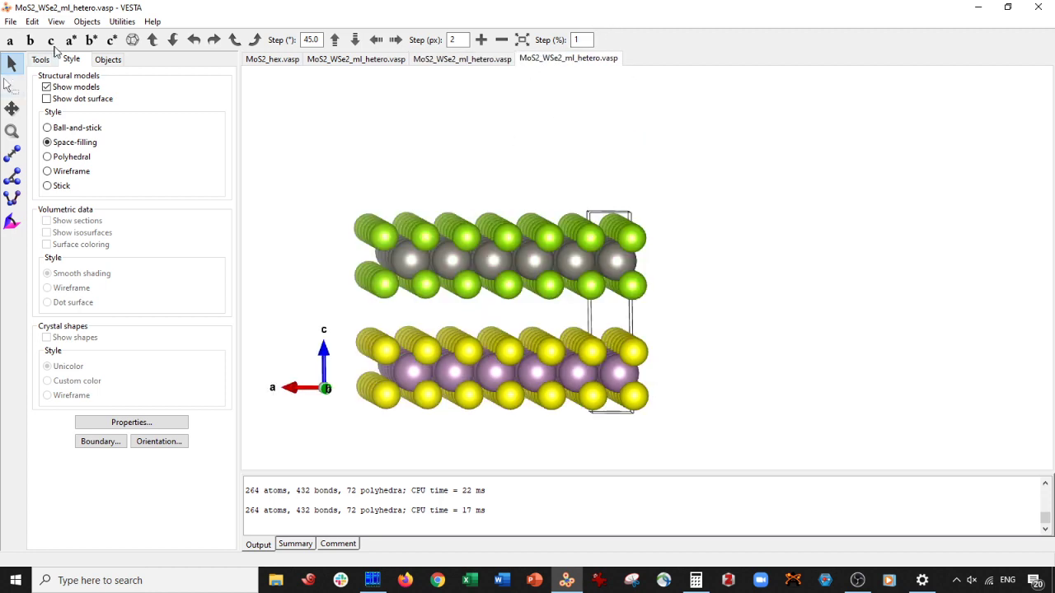
left_click(50, 40)
left_click_drag(427, 403, 734, 328)
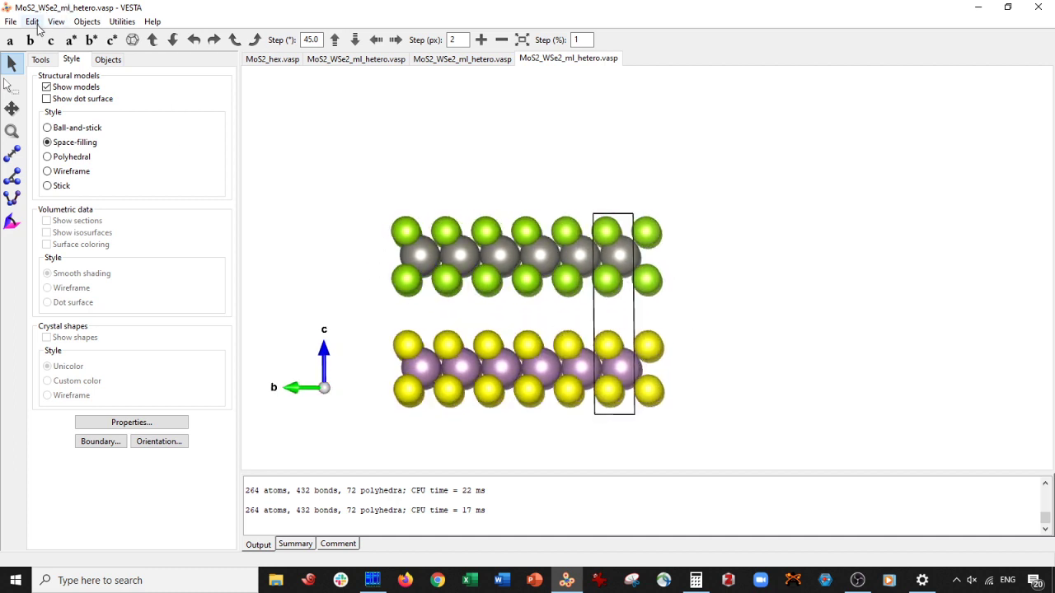
Open the structure parameters of the unshifted heterostructure and inspect the z coordinates of atoms Mo1 and S1.
left_click(32, 22)
mouse_move(75, 71)
left_click(199, 100)
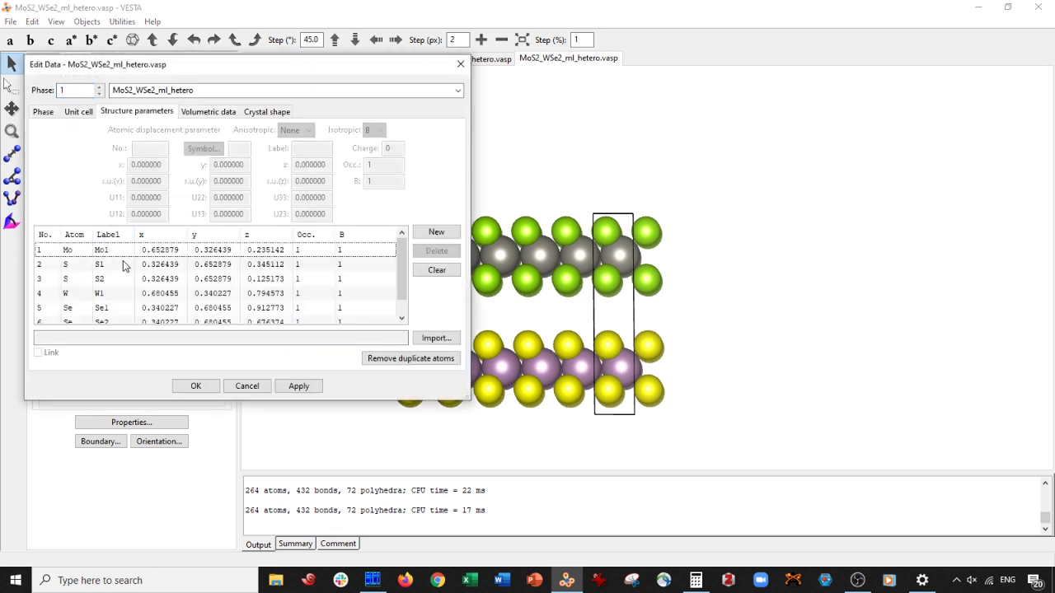
left_click(124, 250)
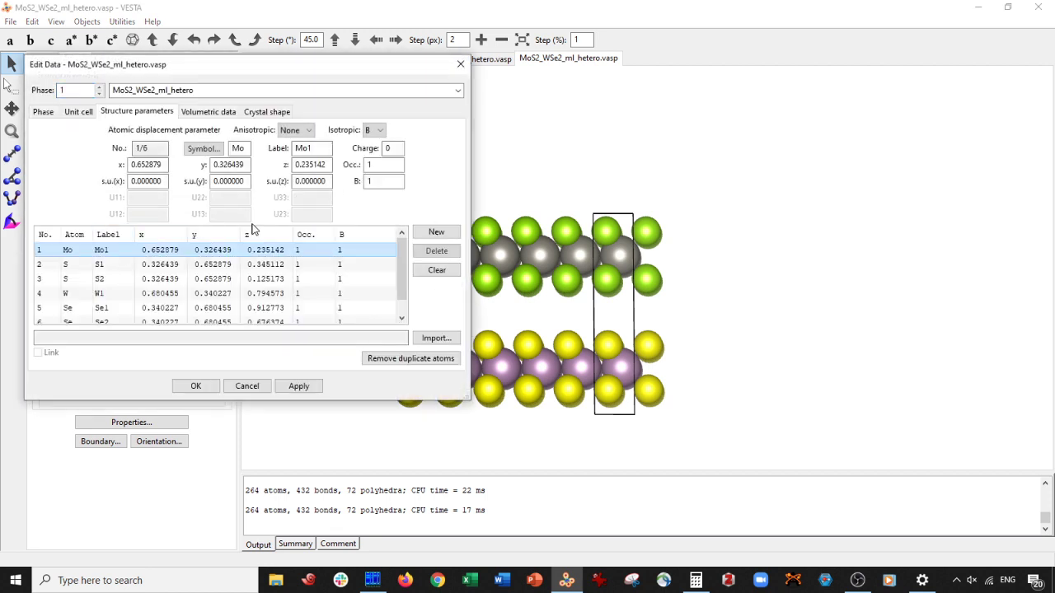
double_click(327, 164)
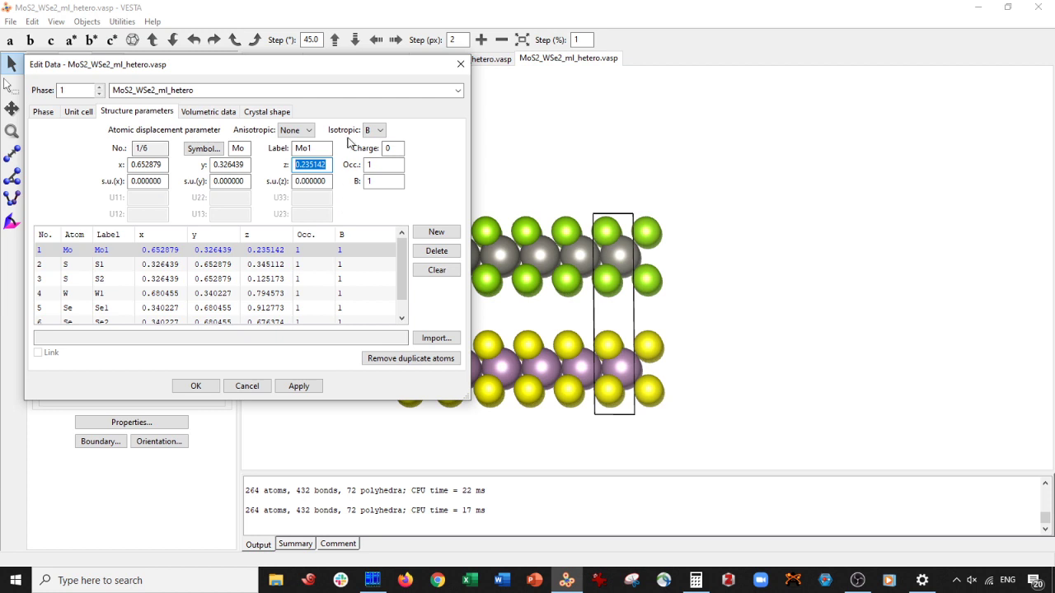
left_click(305, 165)
left_click(278, 264)
left_click(329, 166)
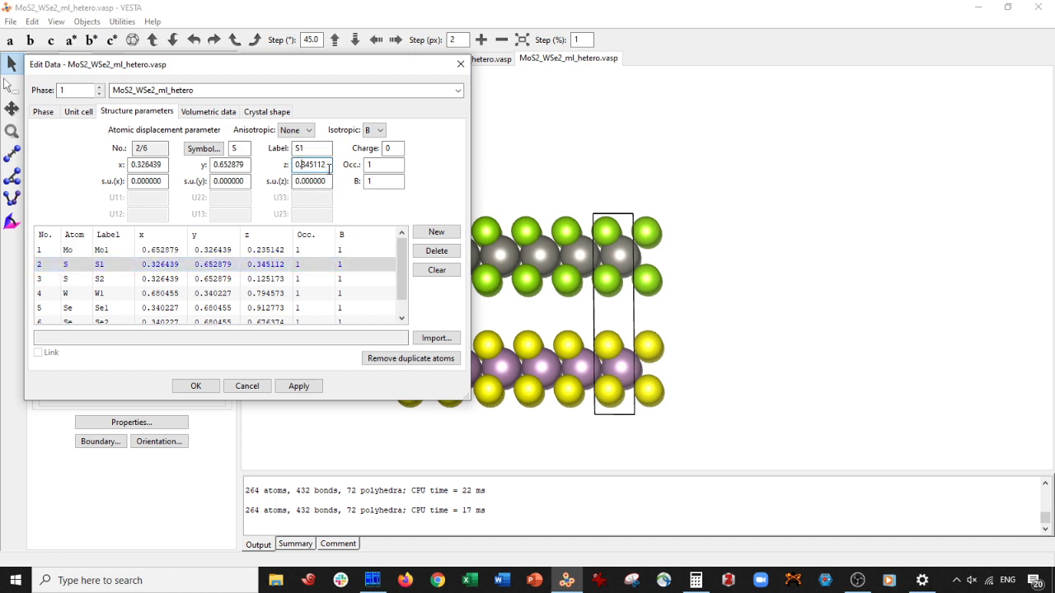
Set the z coordinate of atom S2 to 0.225173, apply it, and check the altered MoS2 layer in the model.
left_click(278, 279)
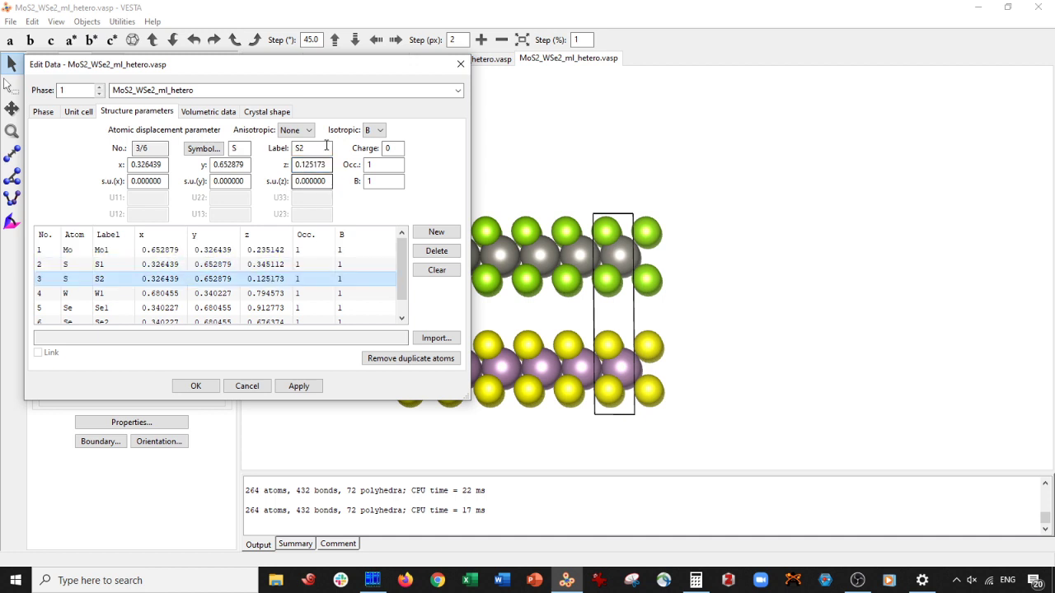
left_click(298, 165)
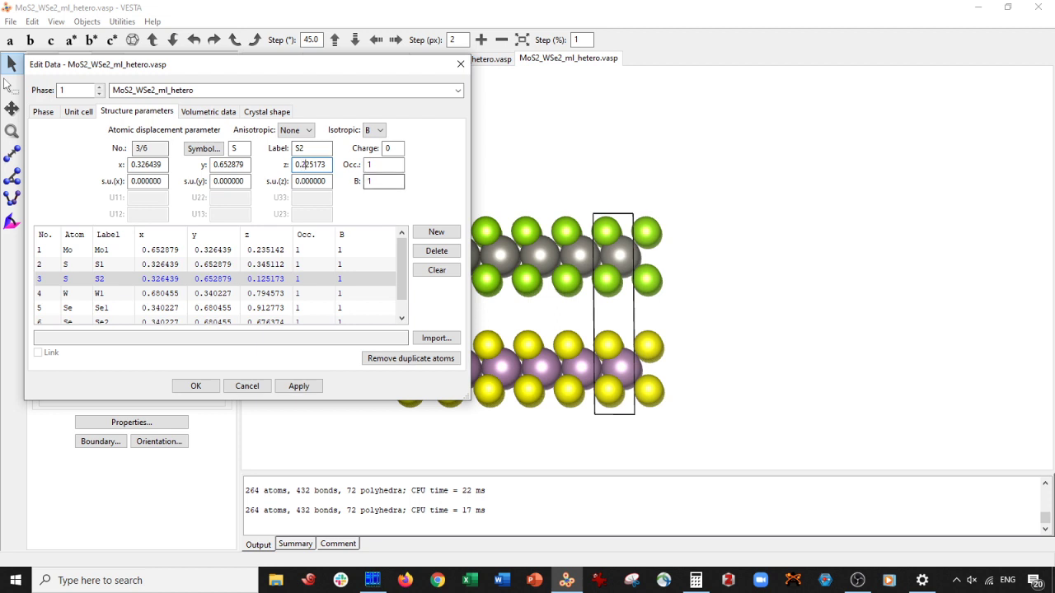
left_click(299, 387)
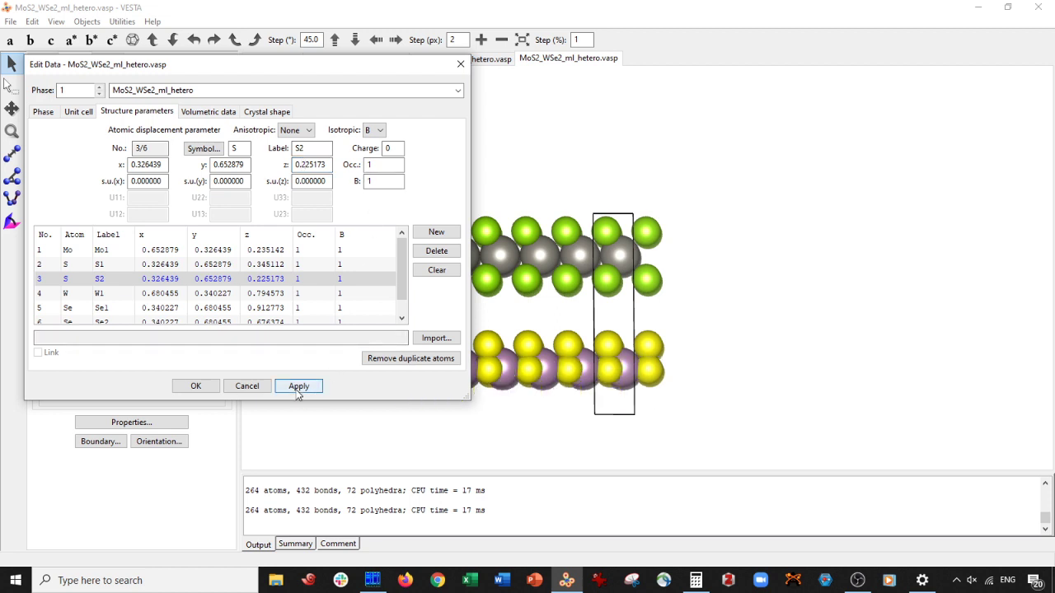
left_click_drag(401, 269, 400, 255)
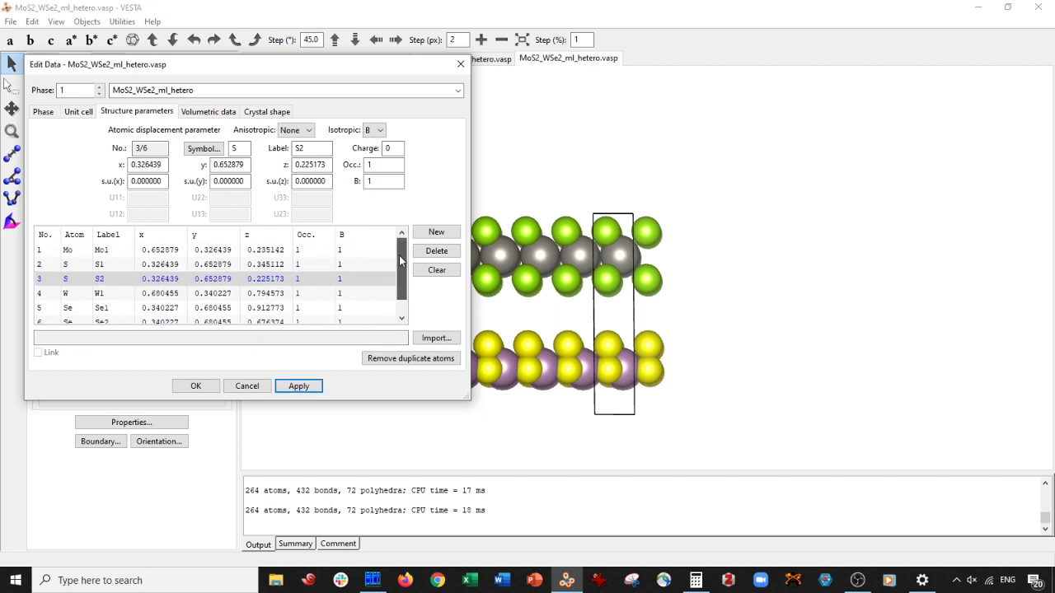
mouse_move(713, 371)
left_mouse_down()
mouse_move(719, 407)
mouse_move(714, 384)
left_mouse_up()
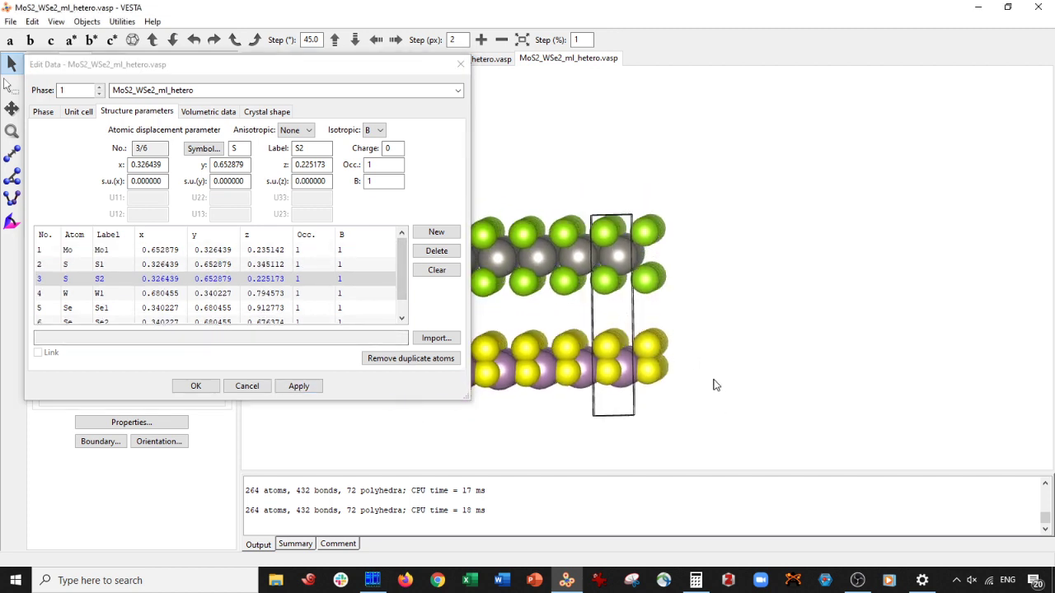
Inspect the z coordinates of atoms Mo1, S1 and S2 and tilt the model to examine the altered MoS2 layer.
left_click(285, 262)
left_click(285, 251)
left_click(278, 278)
left_click(278, 263)
left_click(278, 251)
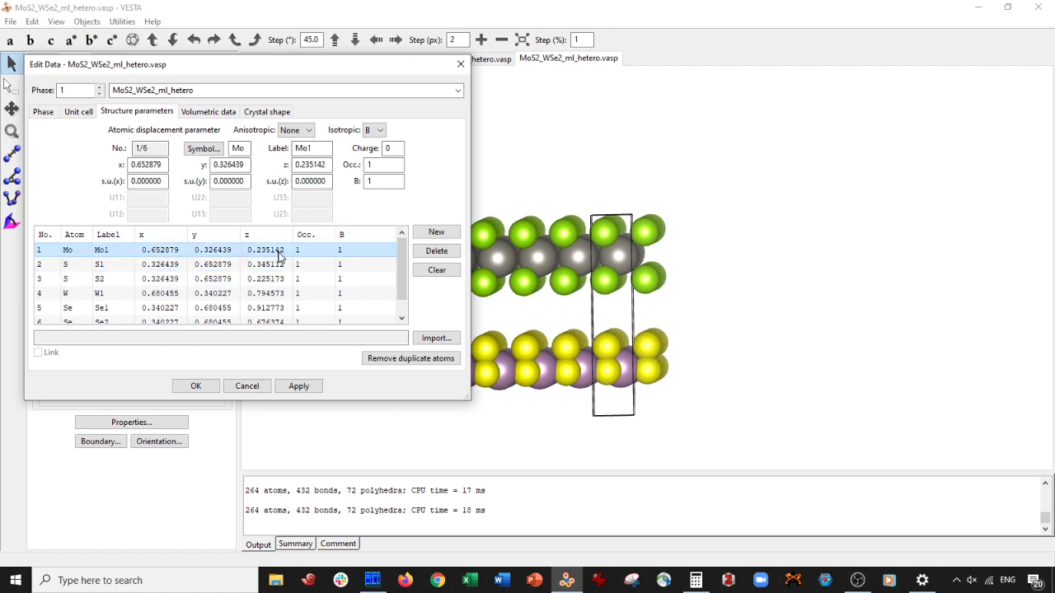
left_click(280, 278)
left_click_drag(583, 355, 613, 384)
Try a z coordinate of 0.445112 for atom S1, then discard the coordinate edits and view the restored layers from the side.
left_click(266, 264)
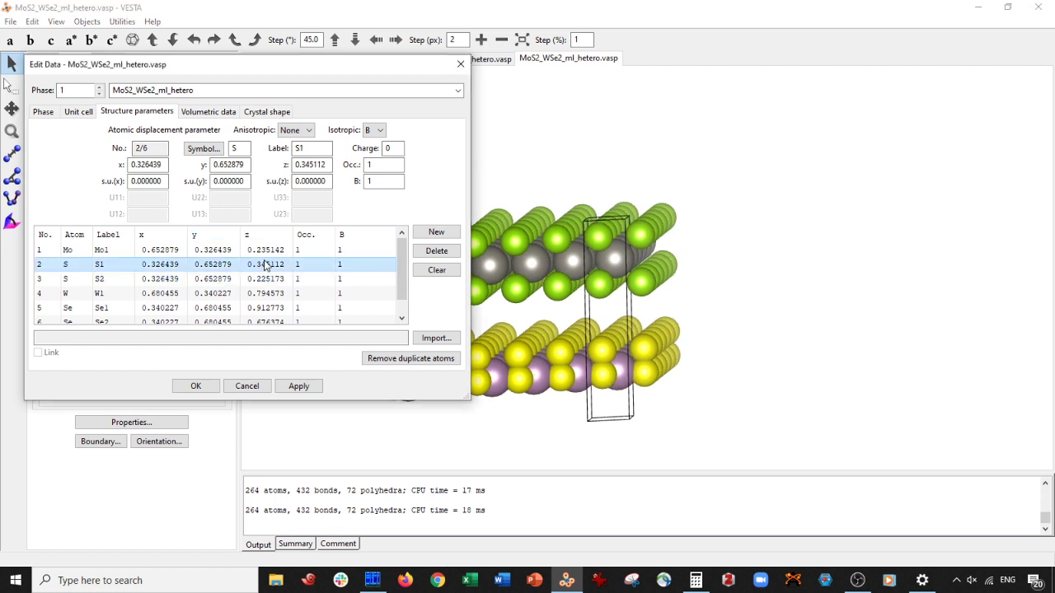
left_click(305, 164)
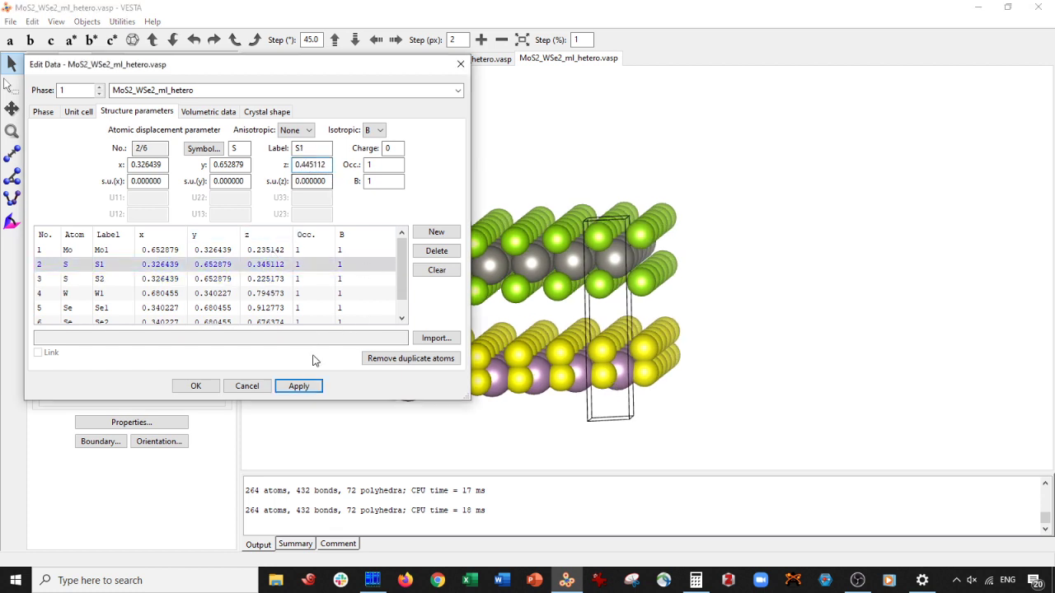
left_click(303, 387)
left_click_drag(551, 318, 621, 305)
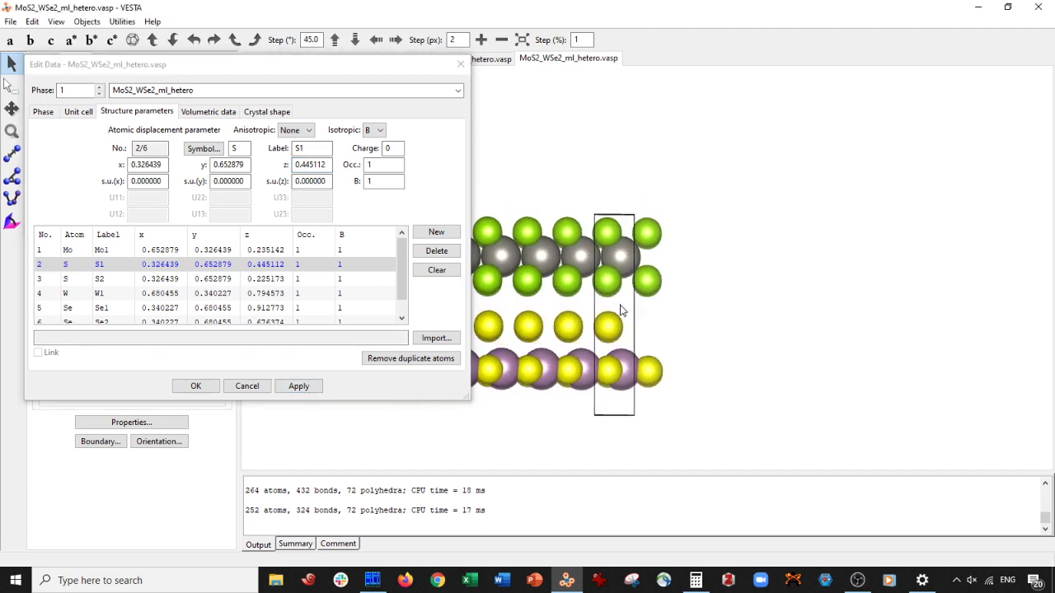
left_click(257, 388)
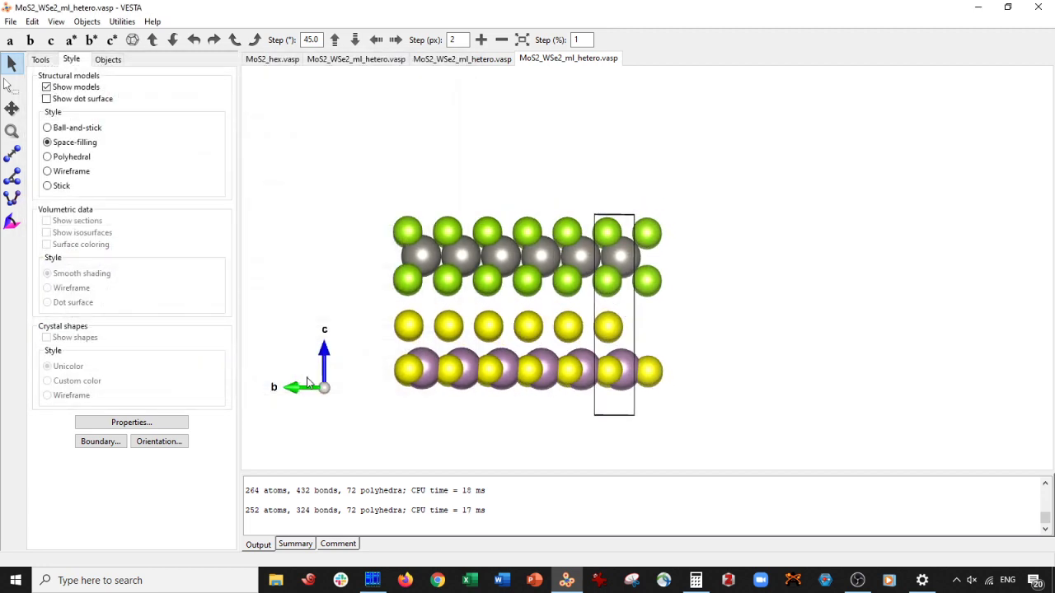
left_click_drag(391, 332, 716, 399)
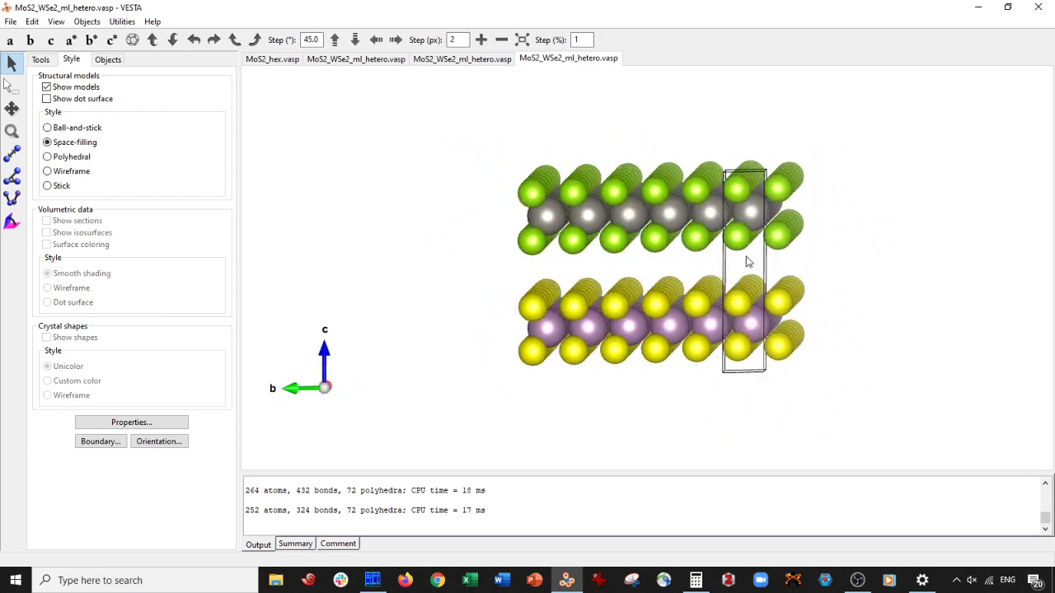
left_click_drag(748, 262, 746, 327)
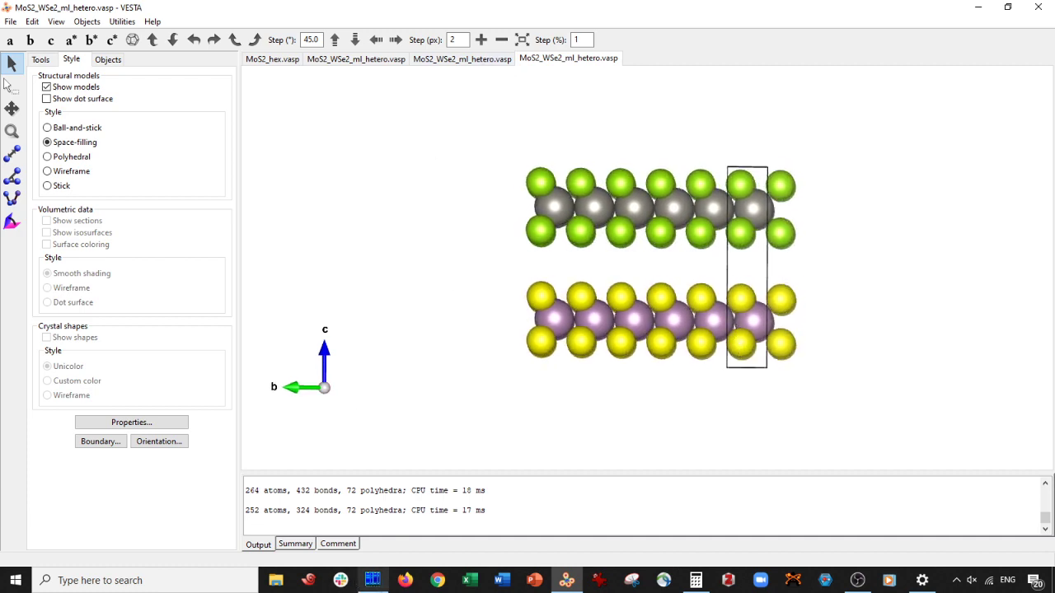
Switch to Far Manager, open MoS2_WSe2_ml_hetero.vasp for editing and set the Mo atom's Cartesian z coordinate to 3.544573.
left_click(372, 580)
key("F4")
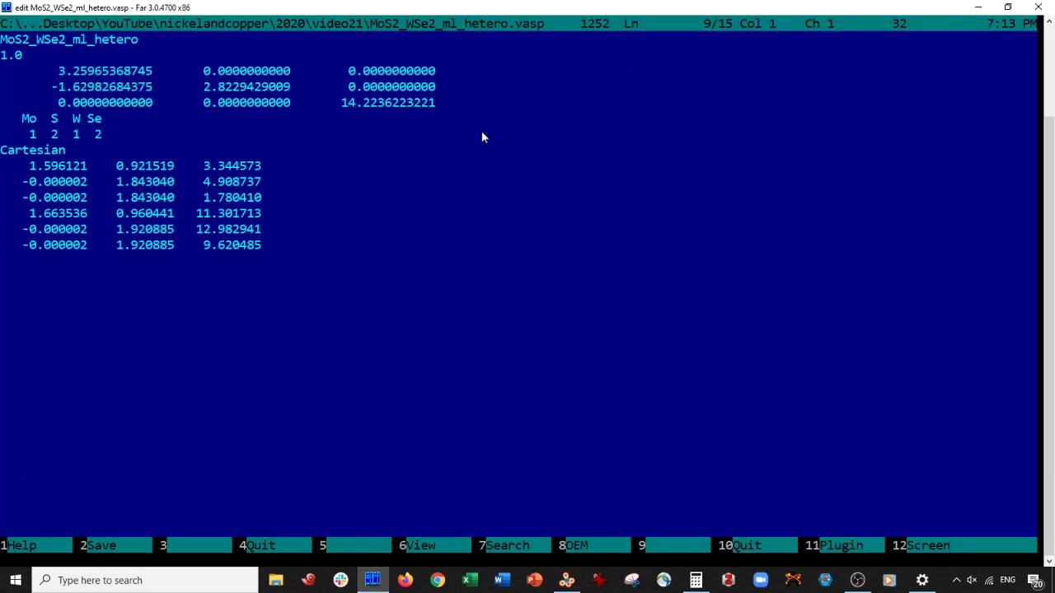
left_click(214, 169)
key("Right")
key("Right")
key("Right")
key("Delete")
type("5")
Set the two S atoms' Cartesian z coordinates to 5.108737 and 1.980410, then save and close the file.
key("Left")
key("Down")
key("Left")
key("Delete")
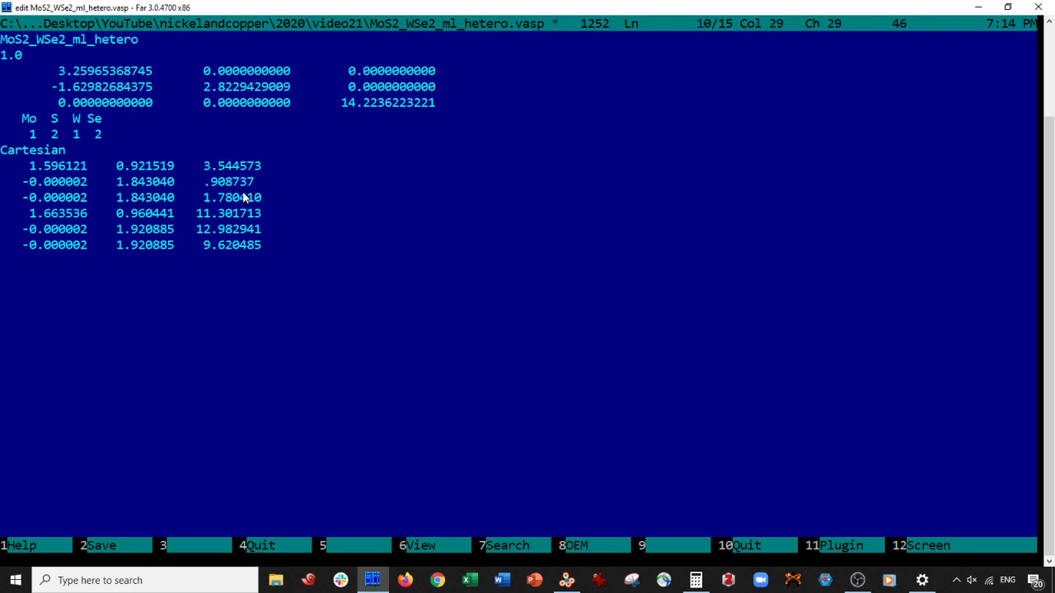
type("5")
key("Right")
key("Delete")
type("1")
key("Left")
key("Left")
key("Down")
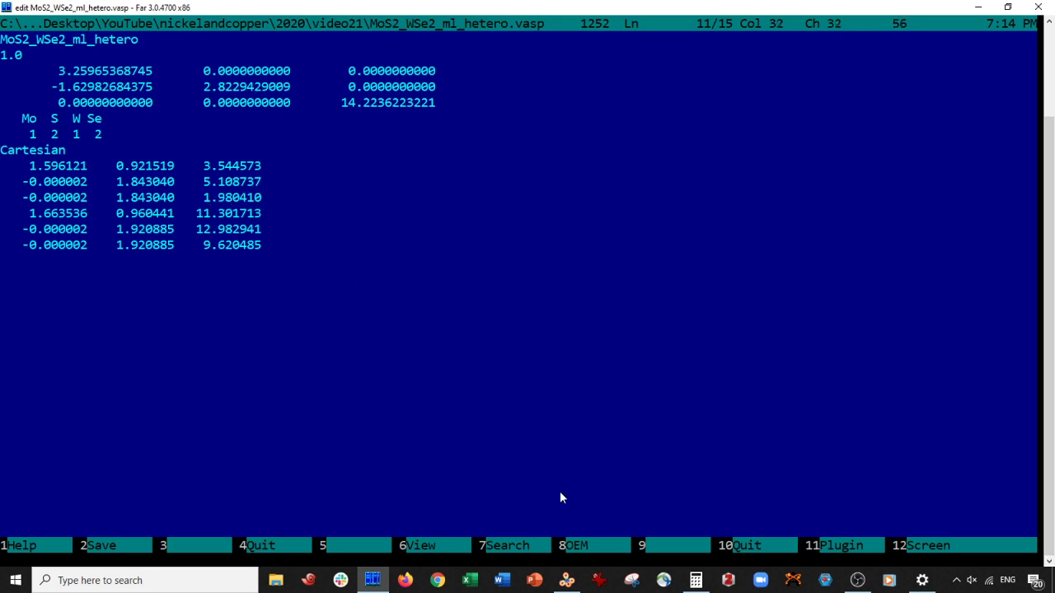
key("F2")
key("Escape")
Switch to VESTA, open the edited MoS2_WSe2_ml_hetero.vasp, rotate it to a side view and show it as space-filling.
left_click(566, 580)
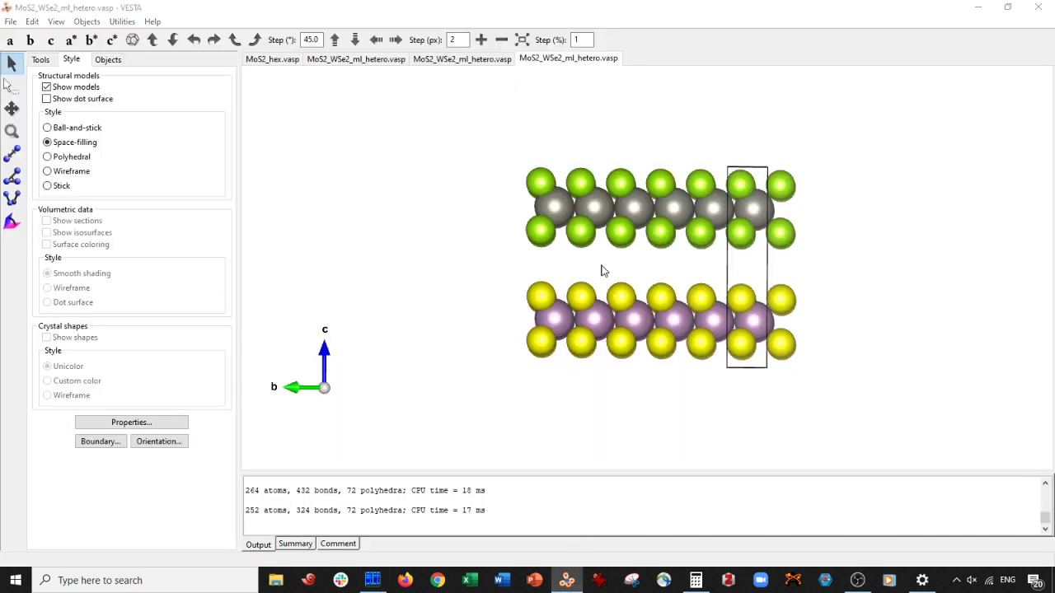
key("ctrl+o")
double_click(117, 134)
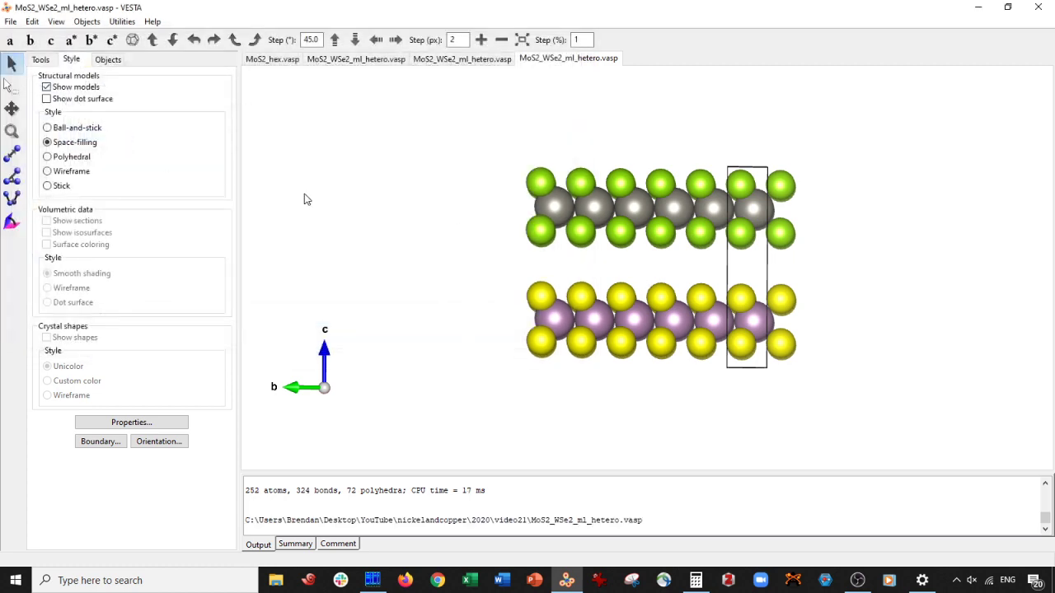
left_click_drag(528, 347, 707, 310)
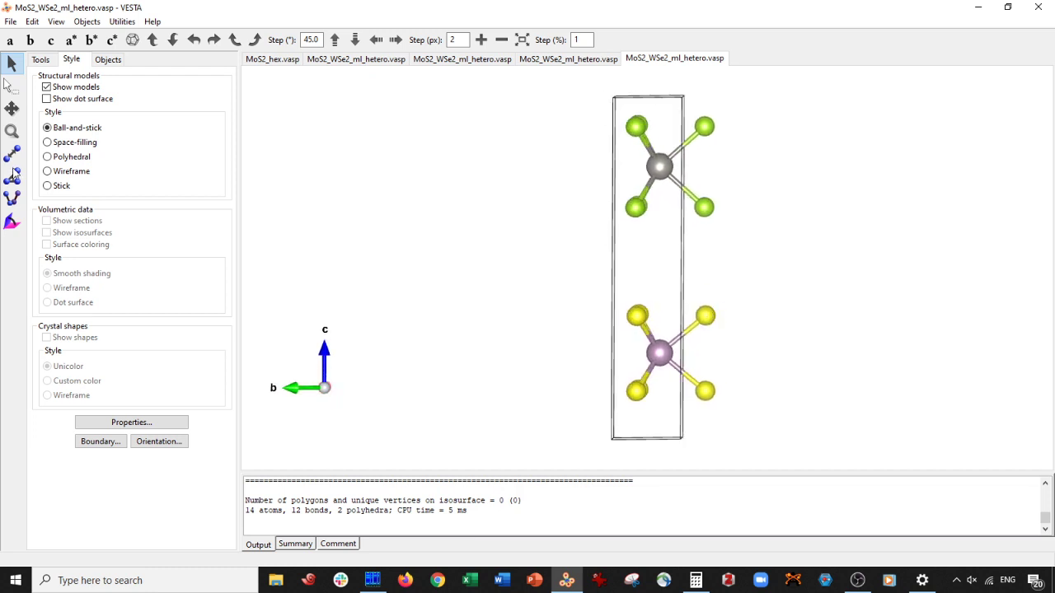
left_click(50, 141)
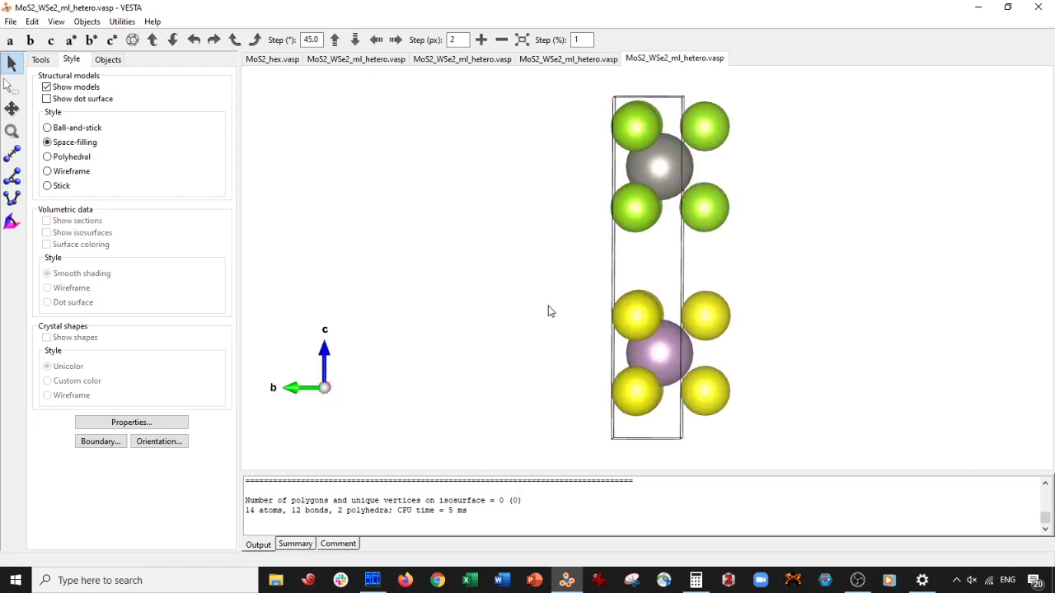
Switch to Far Manager, restore the original z coordinates of the Mo and S atoms, with Mo at 3.344573, and save the file.
key("alt+Tab")
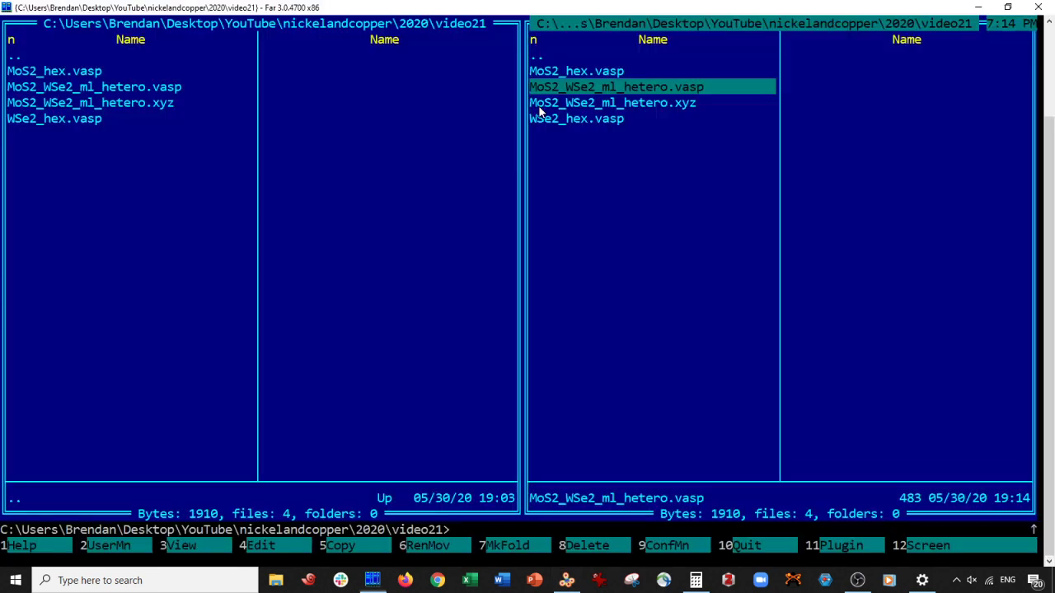
key("F4")
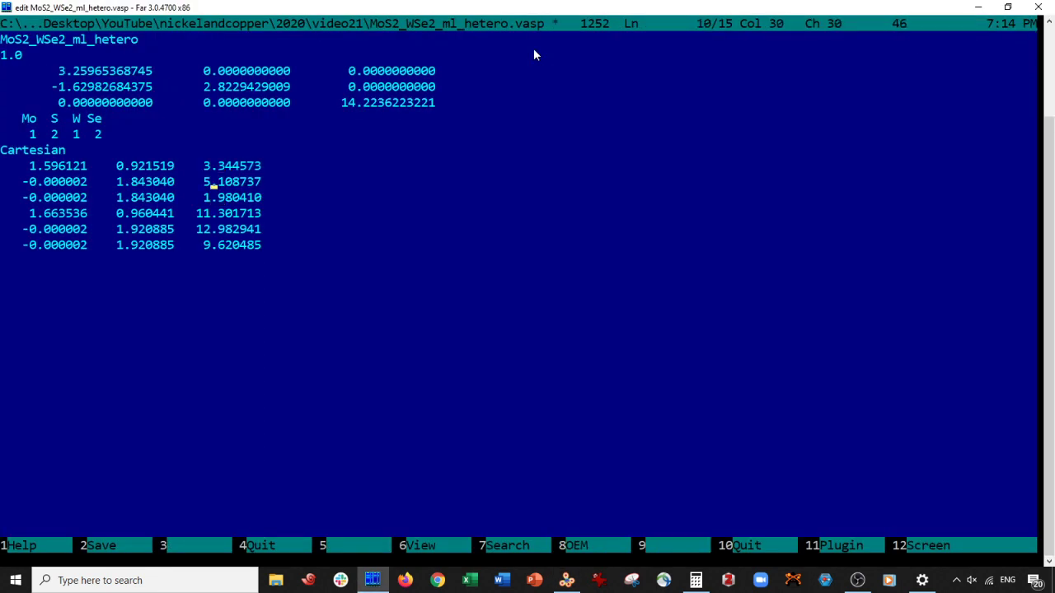
type("4.")
key("F2")
key("Escape")
Switch to VESTA, load the restored MoS2_WSe2_ml_hetero.vasp and display it as a space-filling model.
left_click(567, 580)
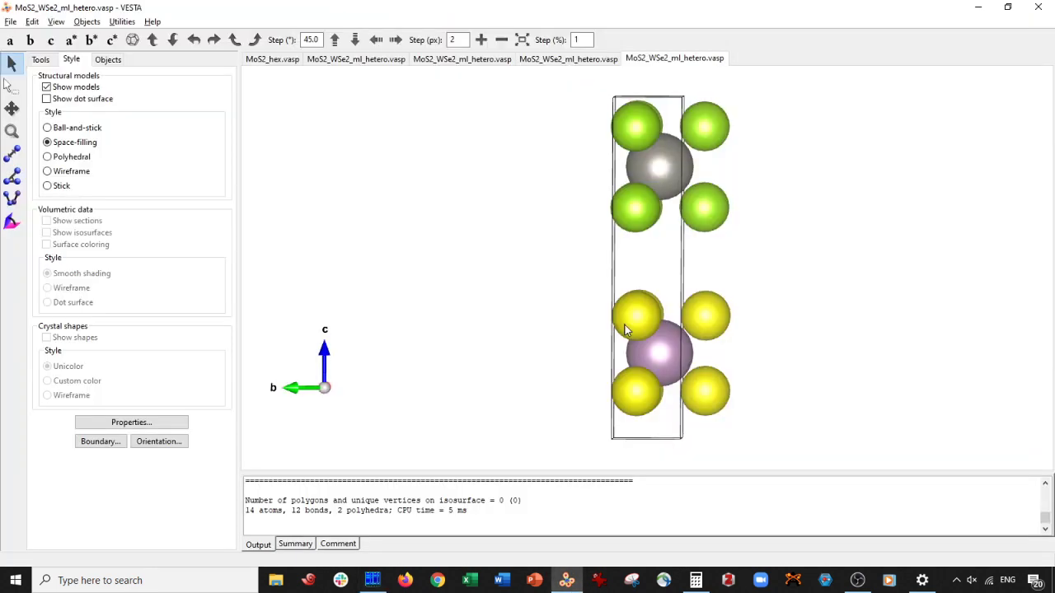
key("ctrl+o")
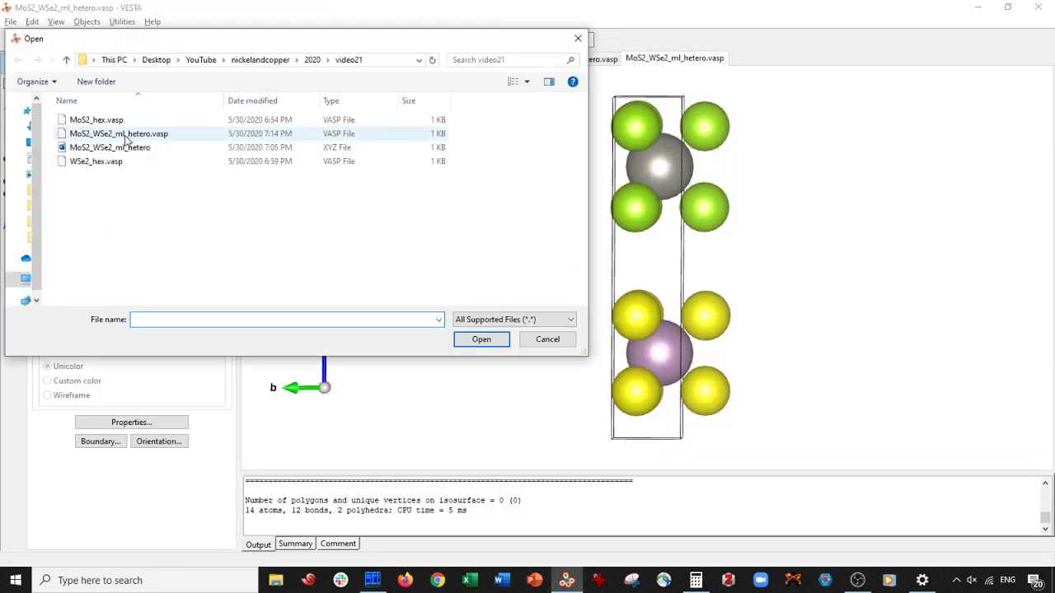
key("Escape")
left_click_drag(498, 297, 590, 126)
left_click(72, 143)
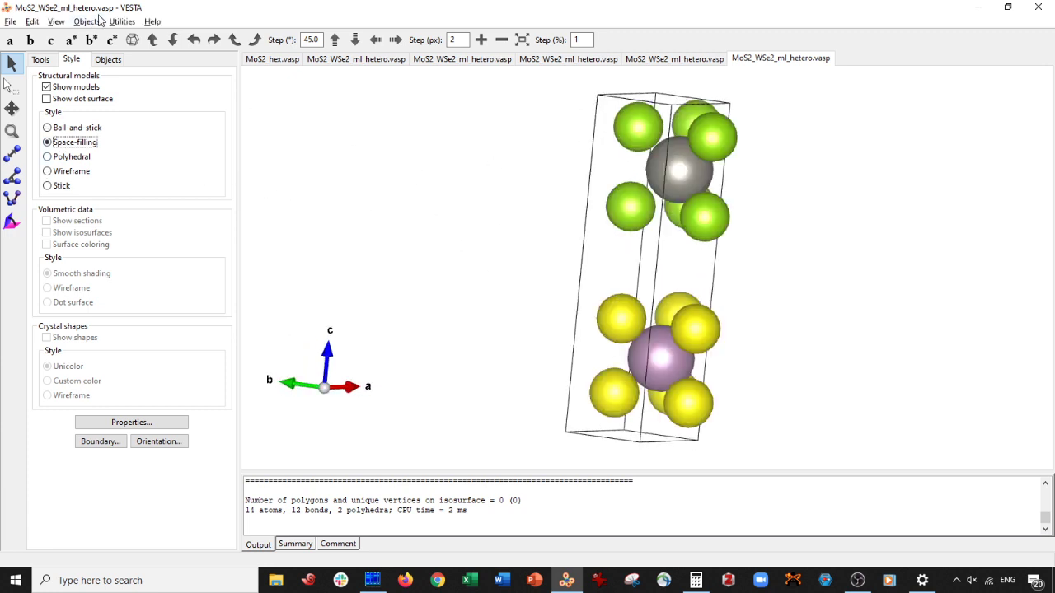
View the restored and raised-layer structures along a and alternate between them to compare the height of the MoS2 layer.
left_click(10, 40)
left_click(664, 57)
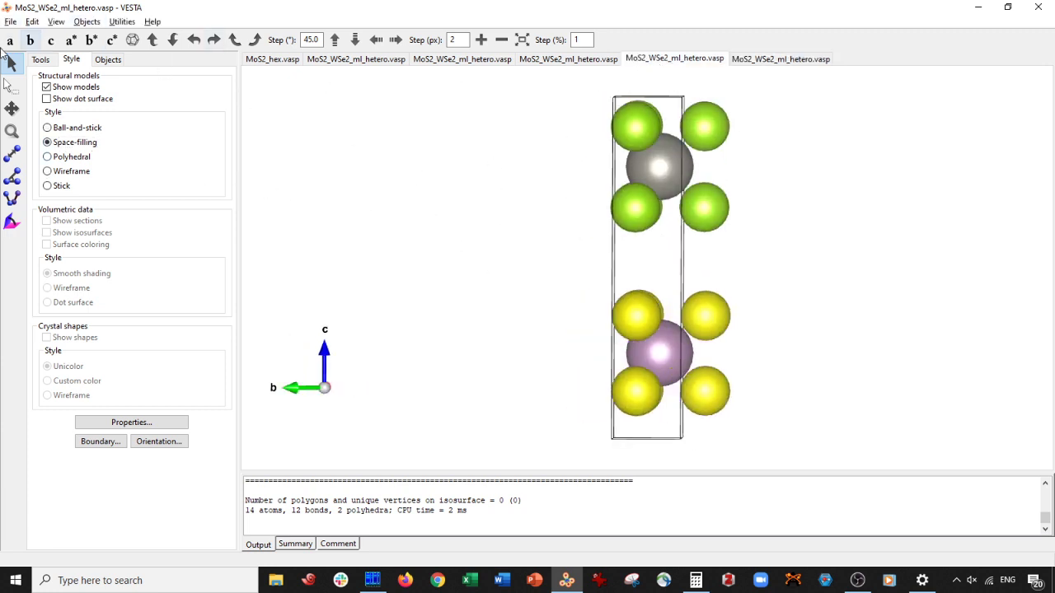
left_click(10, 39)
left_click(707, 62)
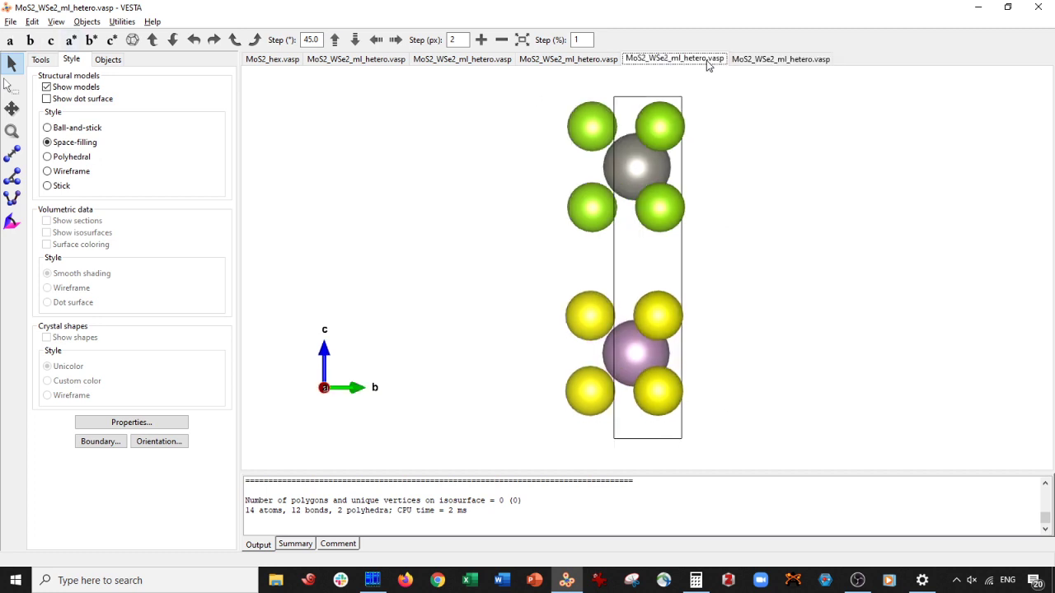
left_click(741, 63)
left_click(682, 64)
left_click(736, 63)
left_click(709, 63)
left_click(760, 64)
left_click(713, 65)
left_click(770, 64)
left_click(714, 63)
left_click(749, 63)
left_click(693, 62)
left_click(750, 62)
left_click(719, 62)
left_click(742, 63)
left_click(694, 63)
Export the laterally shifted heterostructure in VASP format as MoS2_WSe2_ml_hetero_shifted.vasp with fractional coordinates.
left_click(453, 61)
left_click_drag(659, 423, 737, 169)
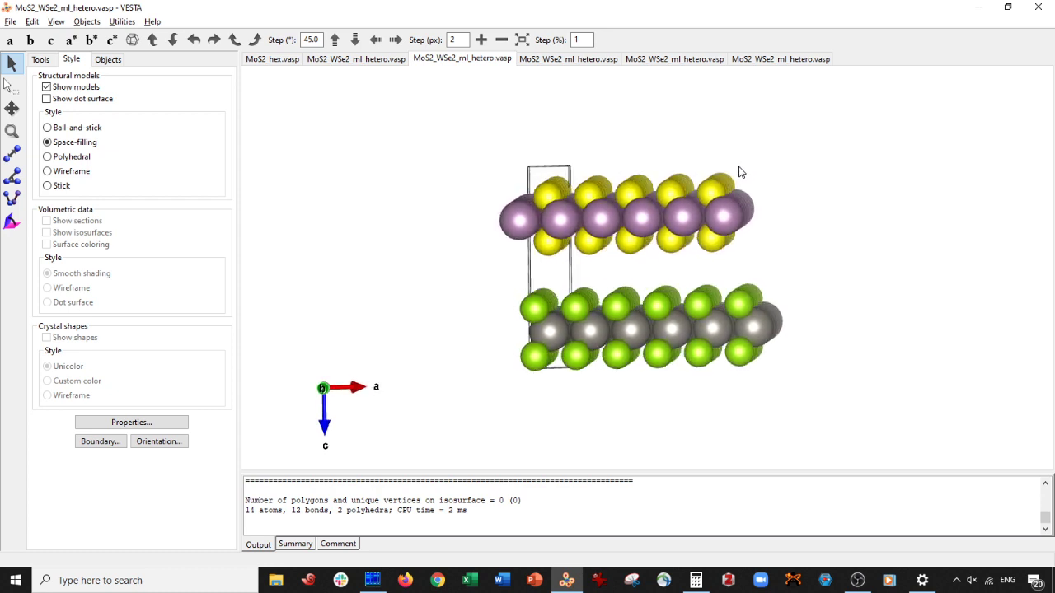
left_click(11, 21)
left_click(45, 133)
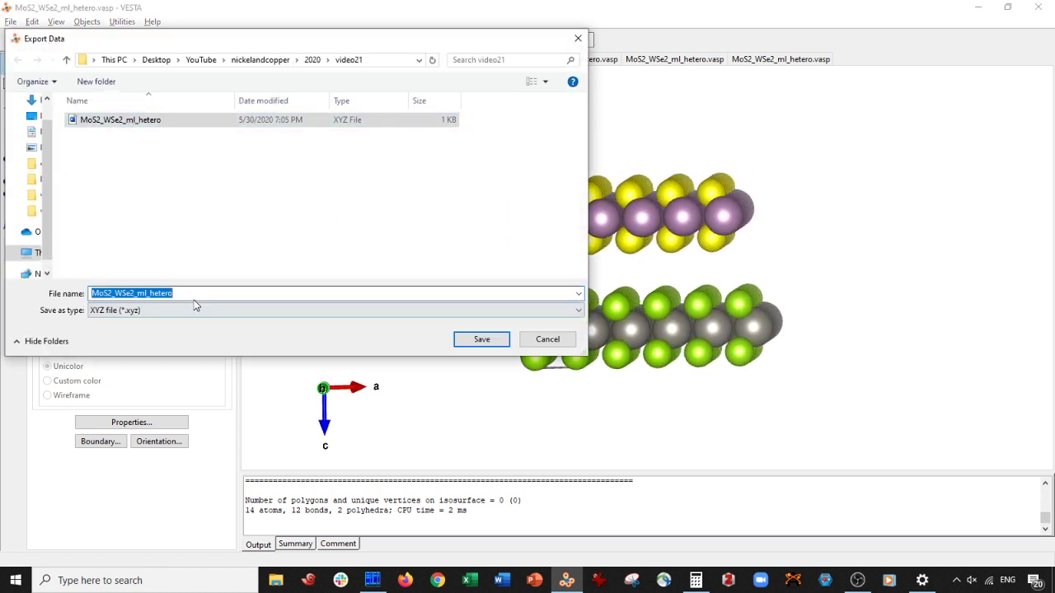
left_click(212, 292)
left_click(186, 312)
left_click(141, 442)
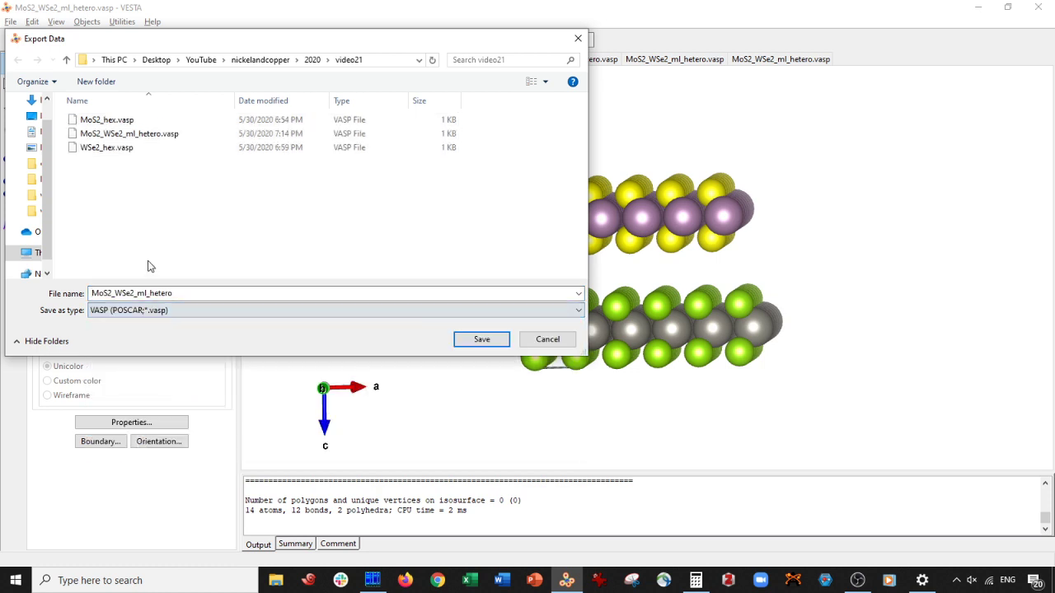
left_click(212, 294)
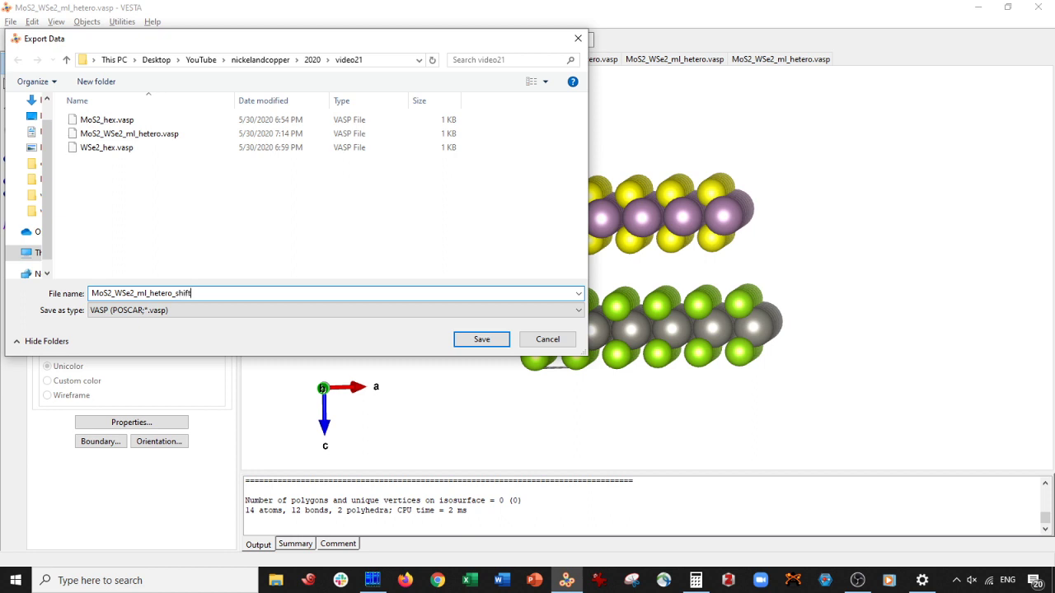
key("ctrl+a")
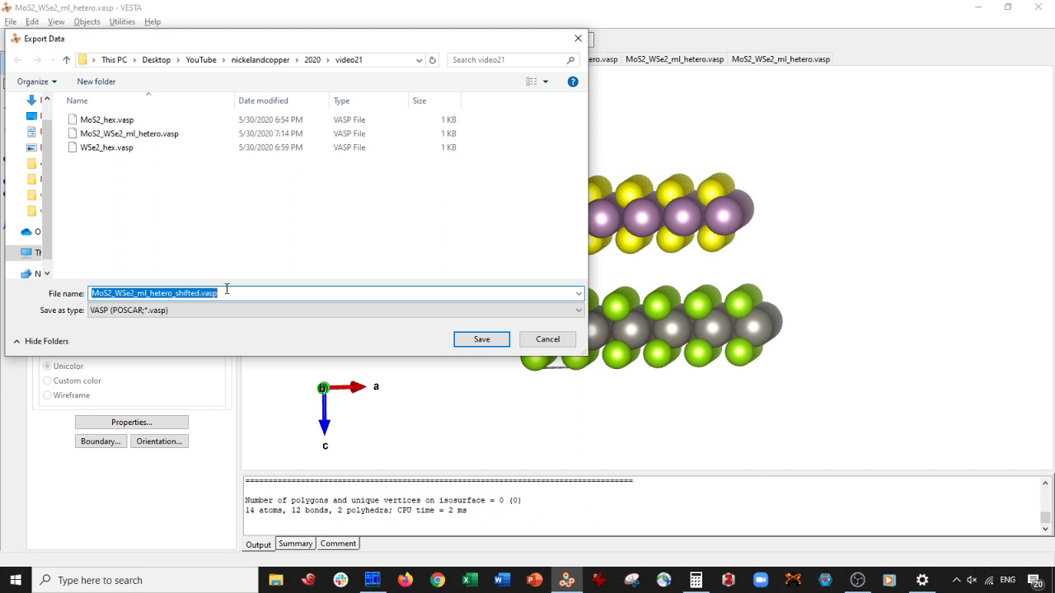
left_click(490, 337)
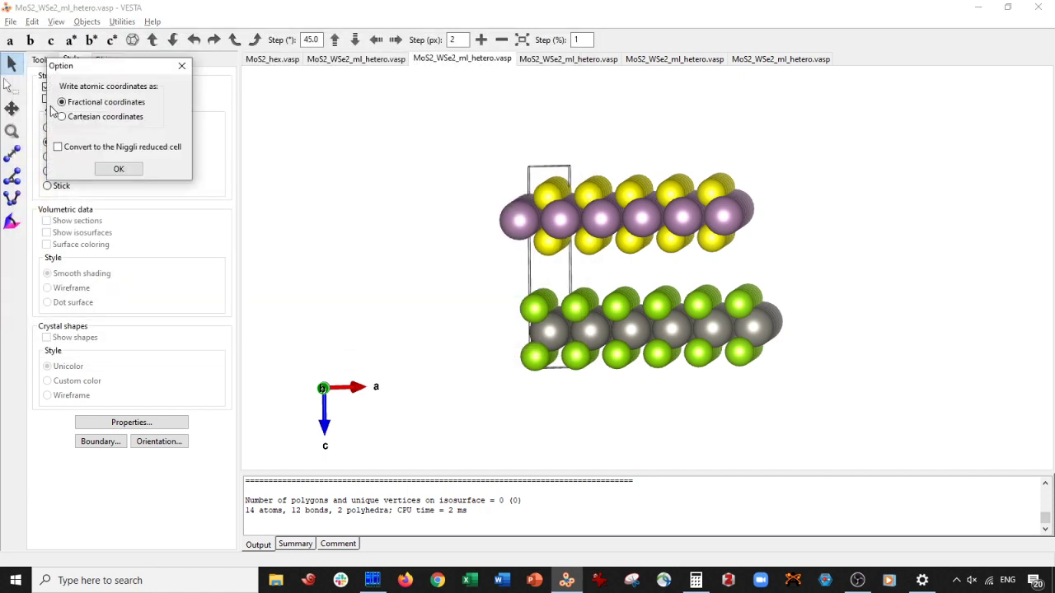
left_click(119, 169)
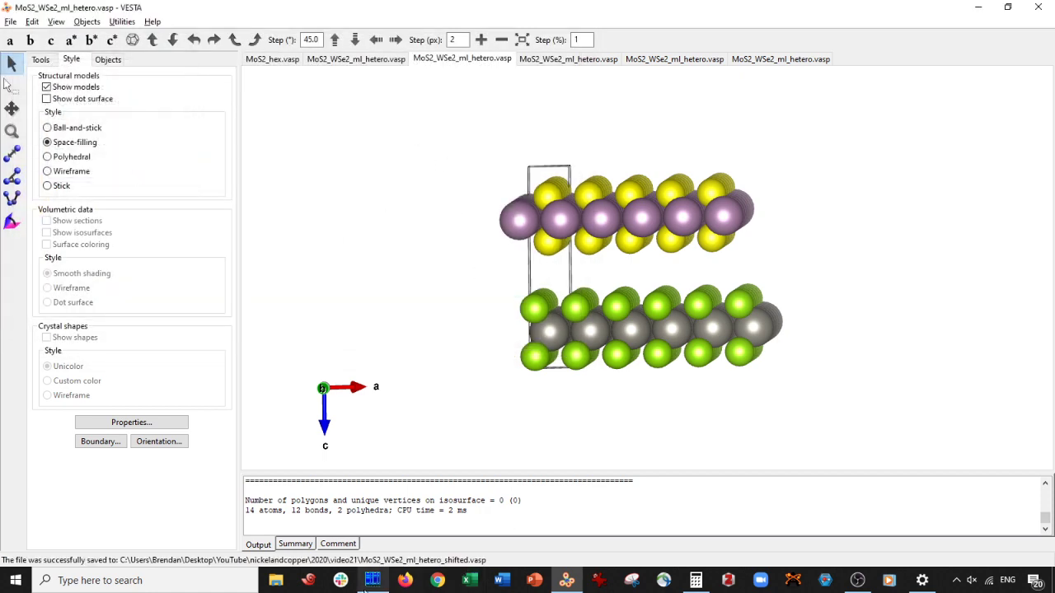
Open the exported MoS2_WSe2_ml_hetero_shifted.vasp in VESTA and examine its stacking.
left_click(373, 580)
left_click(563, 580)
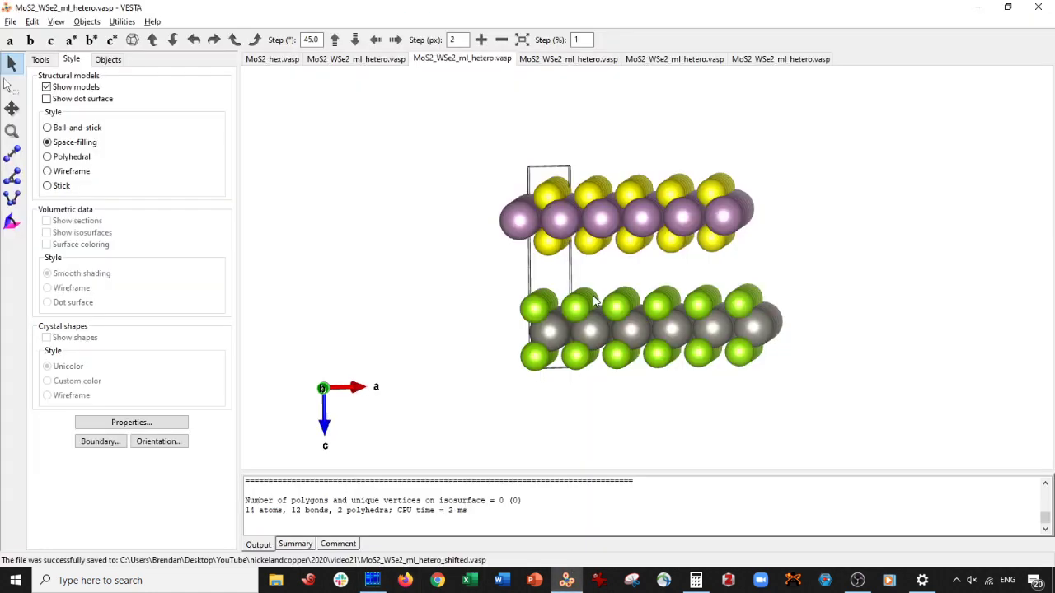
key("ctrl+o")
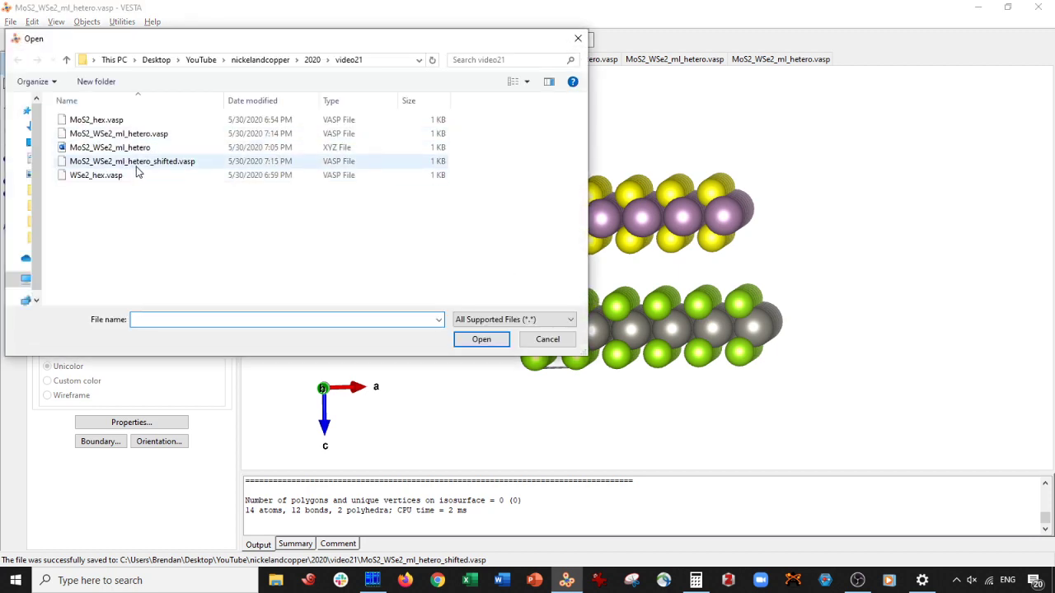
double_click(139, 162)
mouse_move(506, 335)
left_mouse_down()
mouse_move(500, 258)
mouse_move(514, 157)
mouse_move(515, 353)
mouse_move(511, 332)
mouse_move(534, 348)
mouse_move(506, 351)
mouse_move(522, 332)
left_mouse_up()
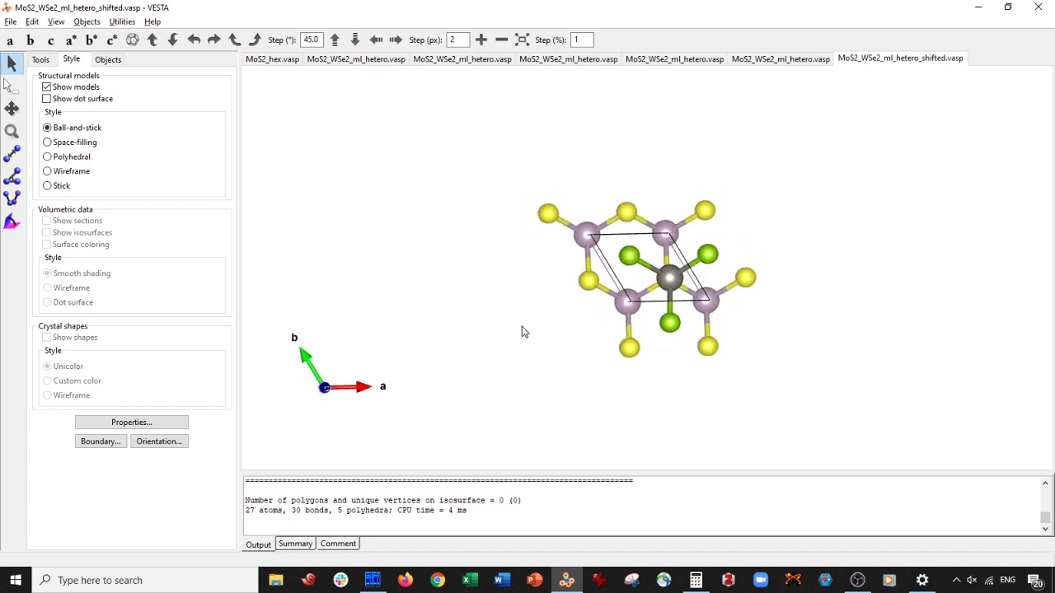
Extend the displayed boundary of the shifted structure to x(max) 6 and y(max) 6.
left_click(127, 424)
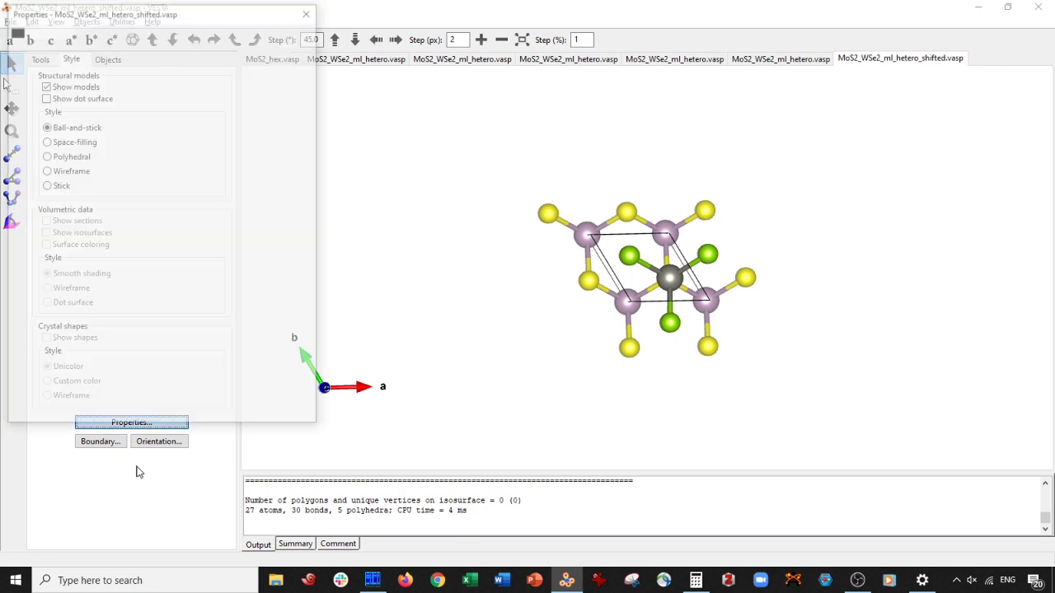
left_click(309, 10)
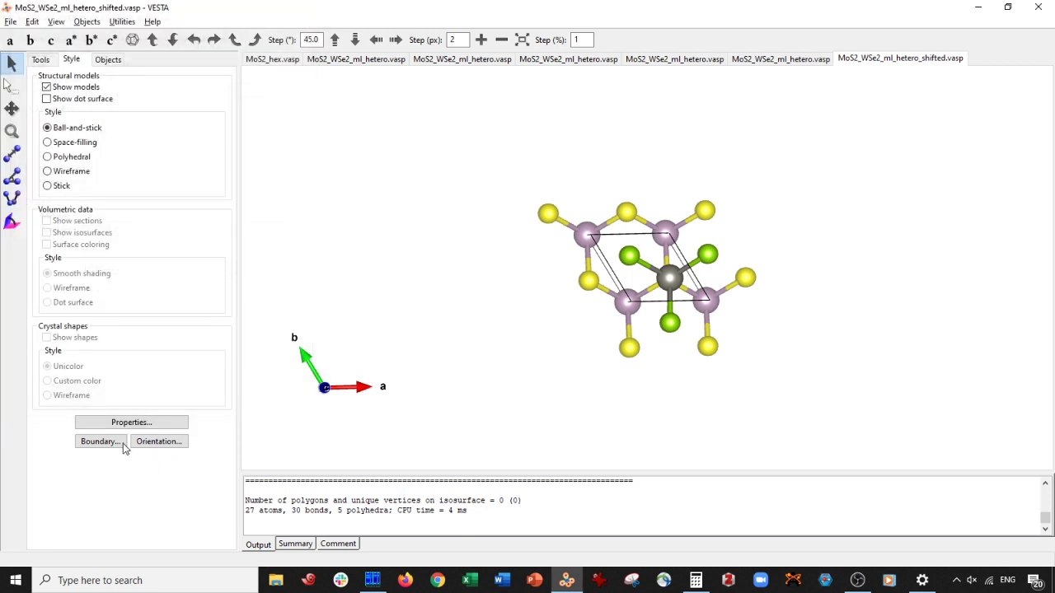
left_click(112, 444)
left_click_drag(220, 64, 119, 71)
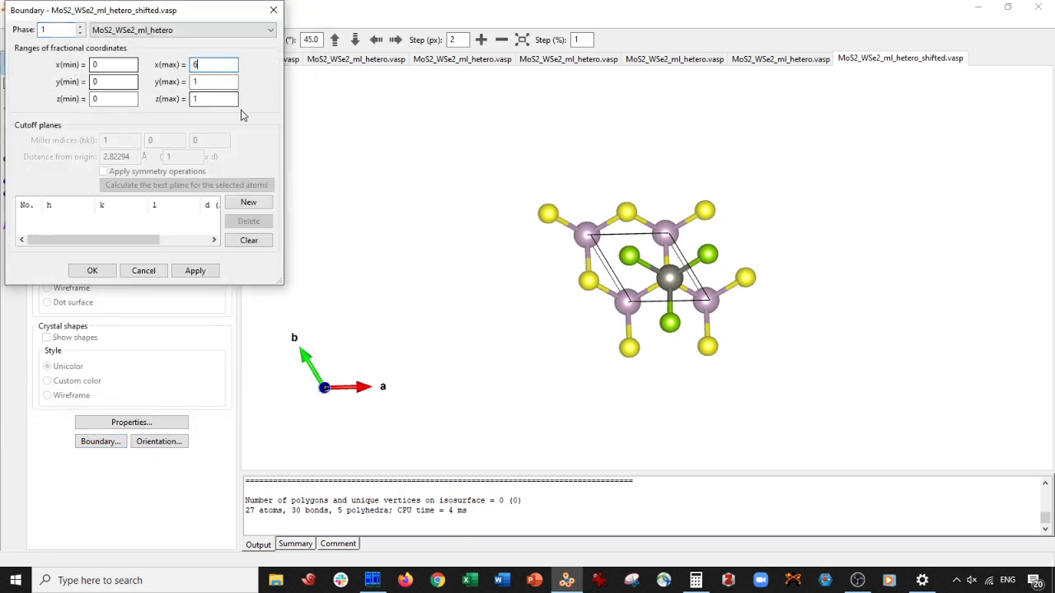
type("6")
left_click_drag(217, 82, 106, 96)
type("6")
left_click(195, 272)
left_click(92, 270)
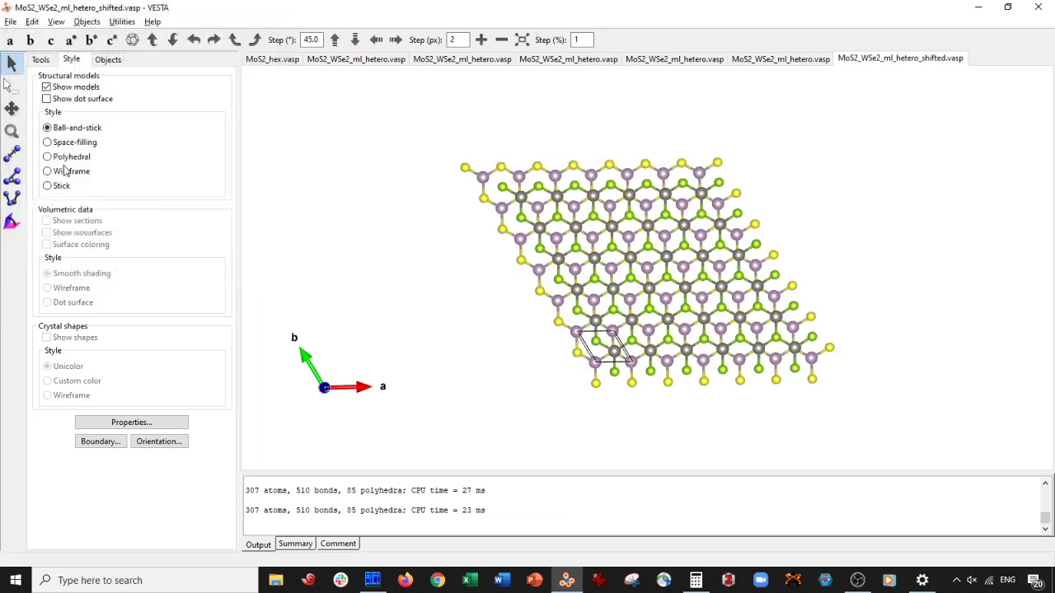
Switch the shifted structure between space-filling and ball-and-stick styles, settle on space-filling, and examine its stacking along c.
left_click(48, 142)
left_click(66, 128)
scroll(597, 317, "down", 3)
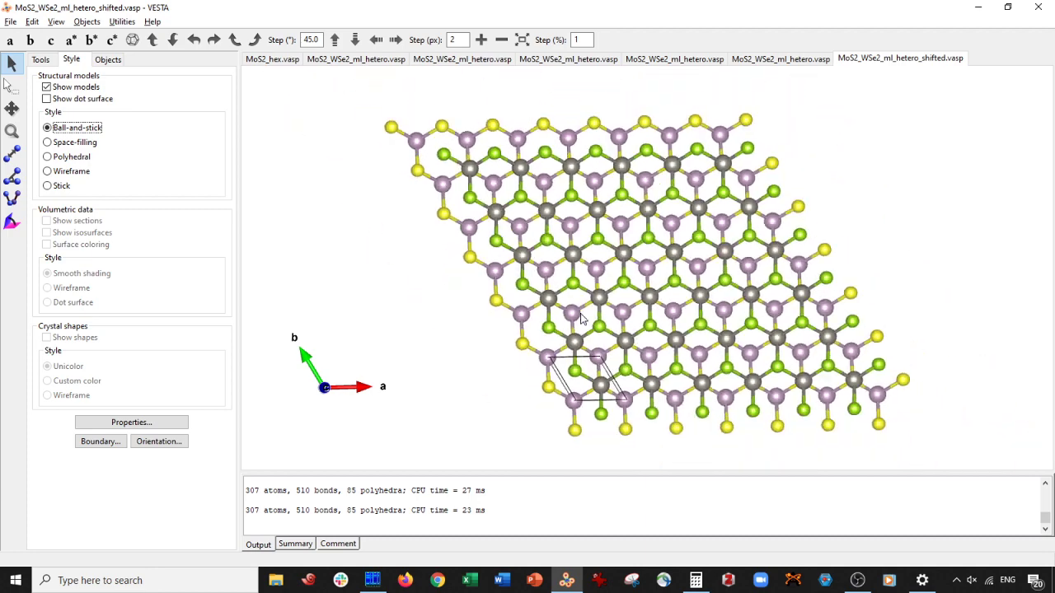
left_click(76, 143)
mouse_move(605, 349)
left_mouse_down()
mouse_move(597, 162)
mouse_move(594, 292)
mouse_move(608, 349)
left_mouse_up()
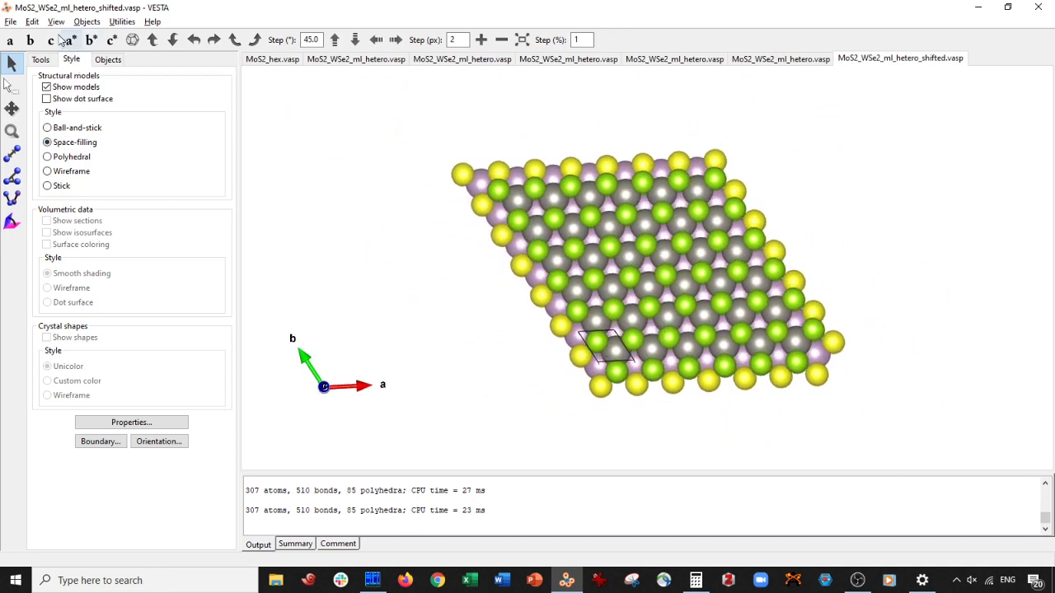
left_click(50, 40)
In Far Manager, edit MoS2_WSe2_ml_hetero_shifted.vasp, setting the Mo z coordinate to 4.344573021 and the S z coordinates to 5.908737183 and 2.780410171.
left_click(372, 580)
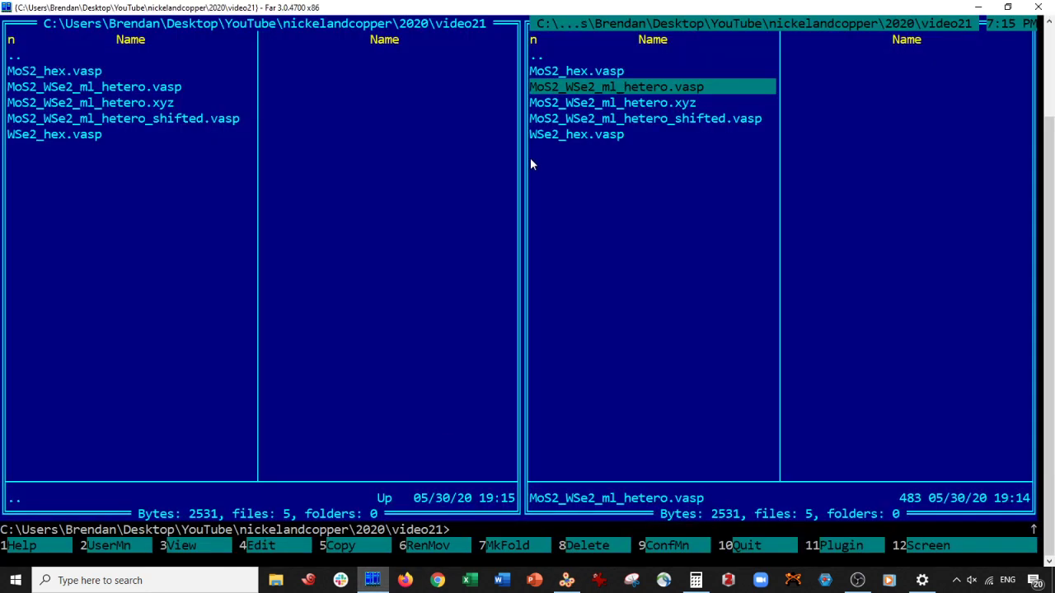
key("Down")
key("Down")
key("F4")
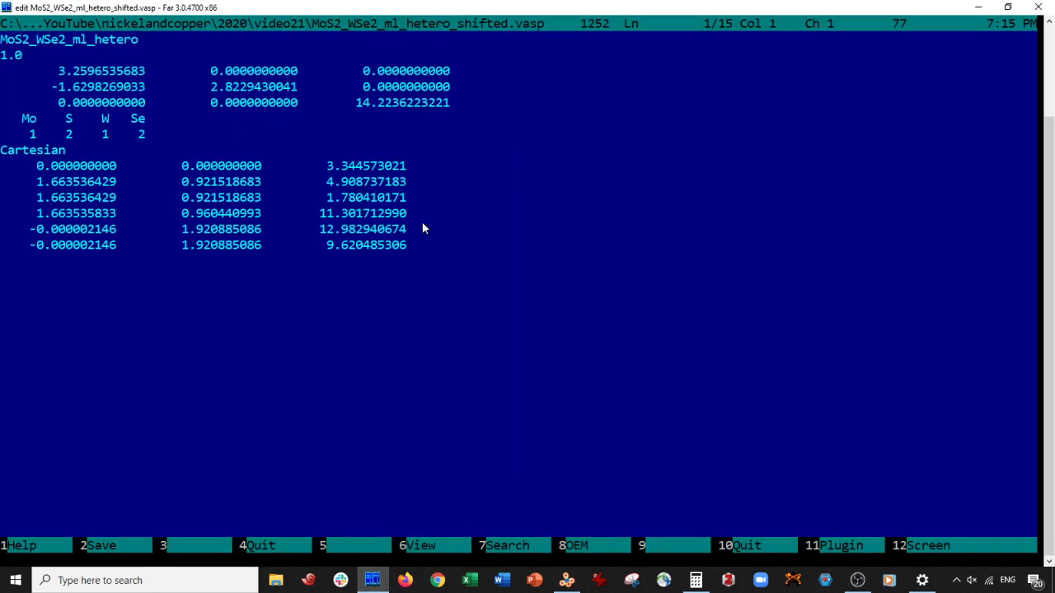
left_click(353, 167)
type("4")
key("Escape")
Back in VESTA, undo the shifted structure's space-filling style and boundary extension, and view the single cell along a.
left_click(567, 581)
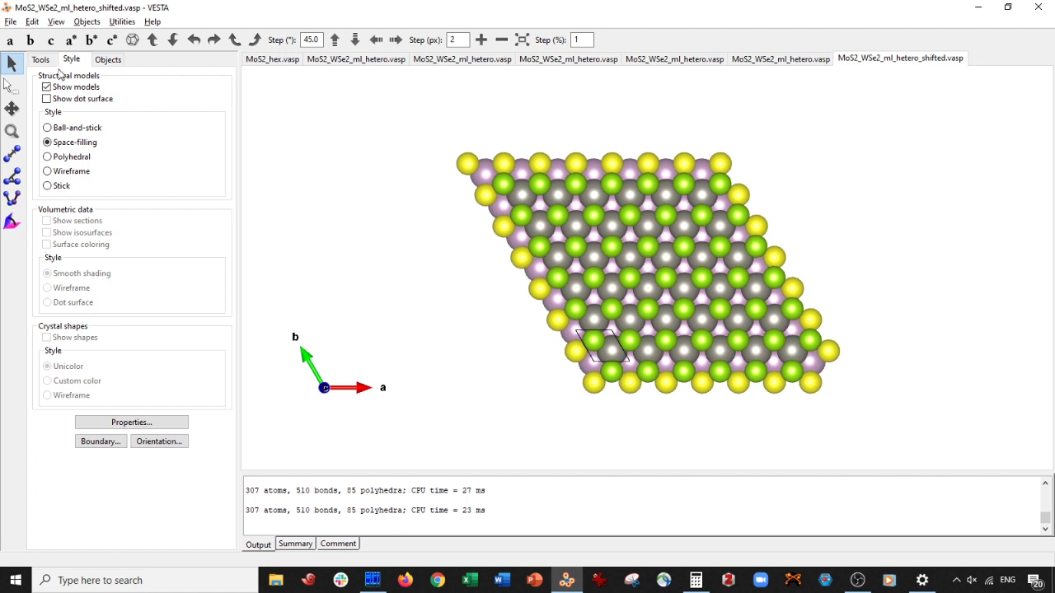
left_click(10, 40)
key("ctrl+z")
key("ctrl+z")
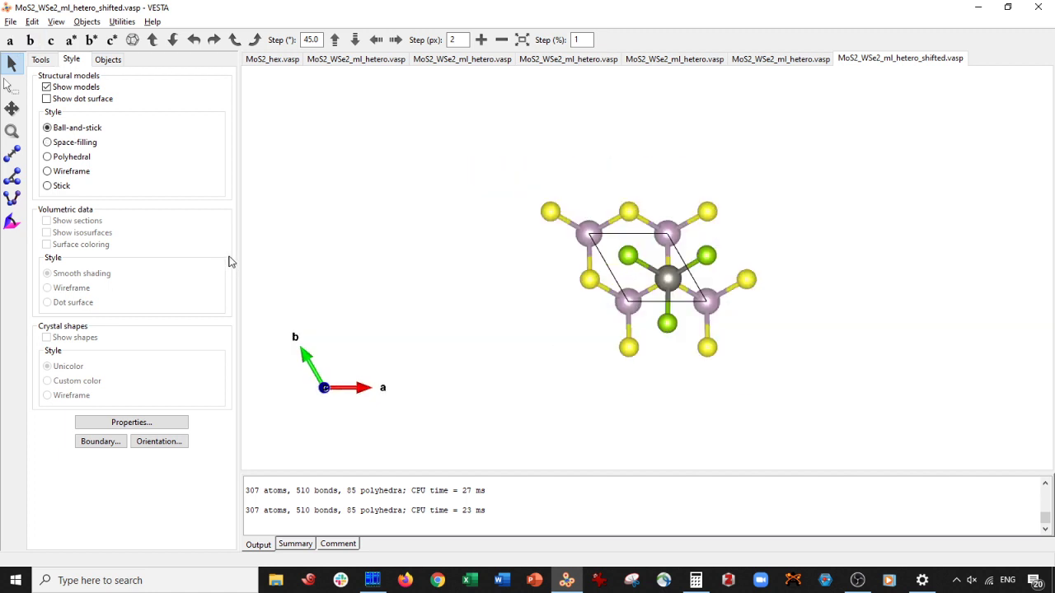
left_click(10, 42)
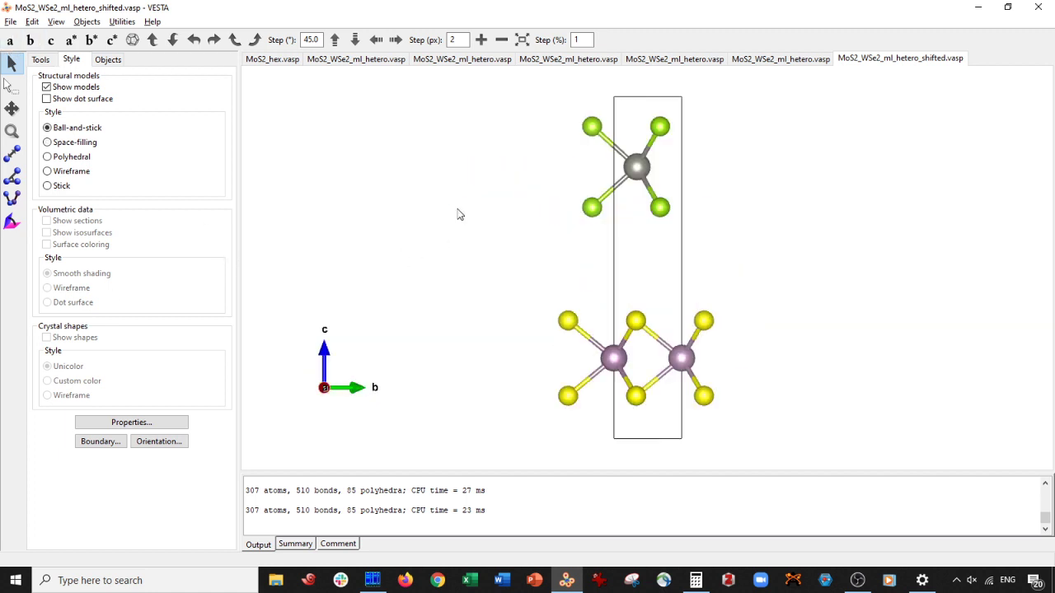
Open the edited MoS2_WSe2_ml_hetero_shifted.vasp and alternate with the earlier version along a to compare the MoS2 layer height.
key("ctrl+o")
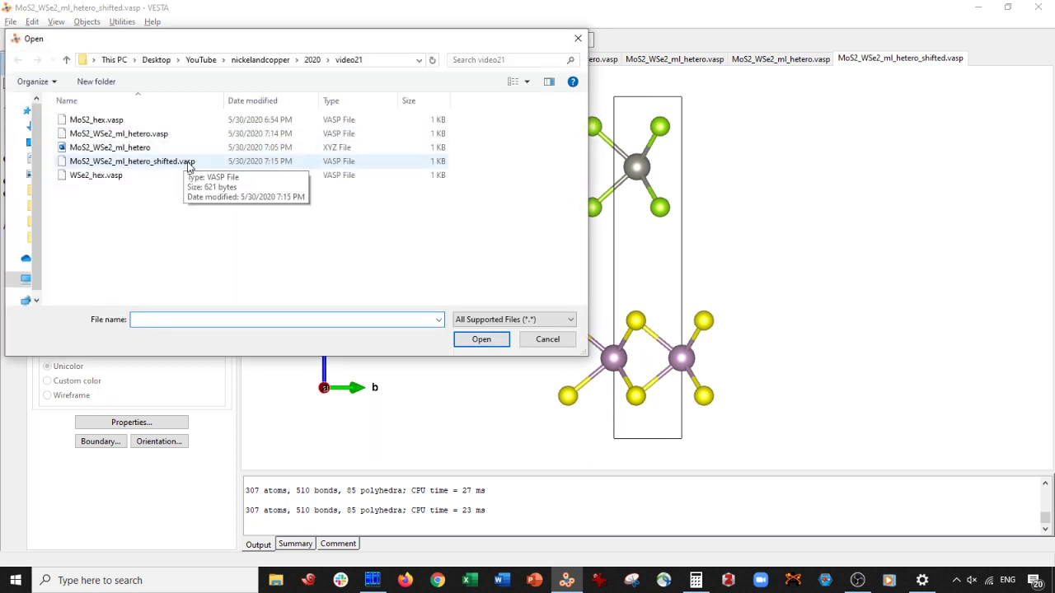
double_click(188, 161)
left_click(11, 40)
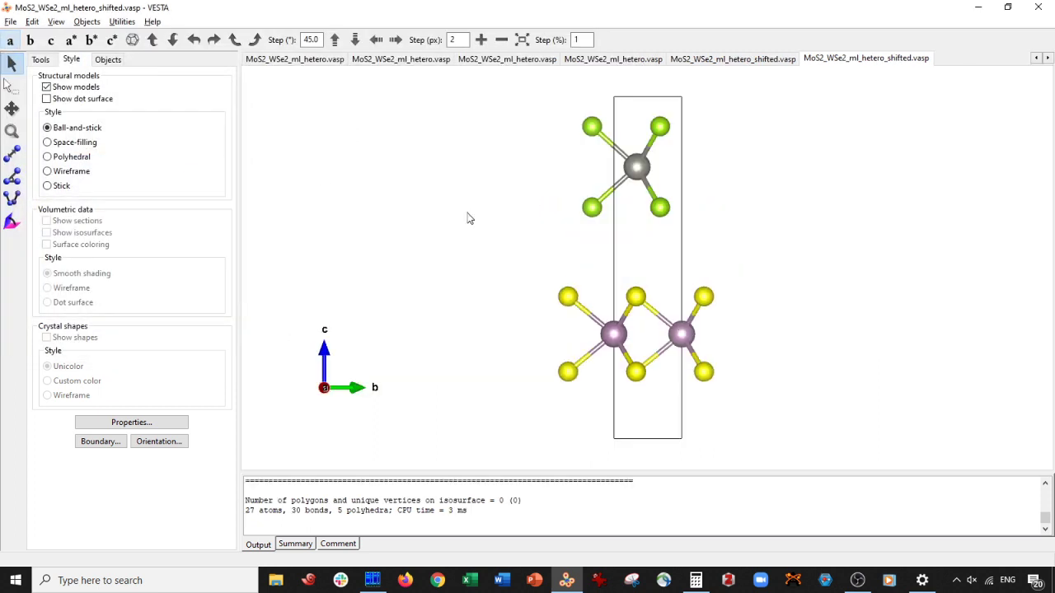
left_click(759, 62)
left_click(867, 62)
left_click(741, 60)
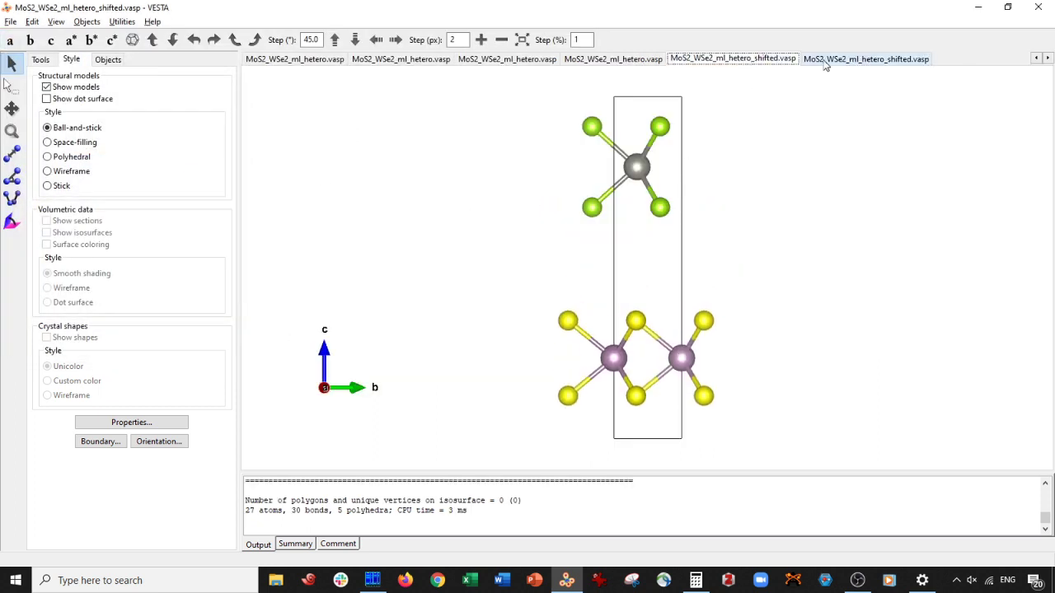
left_click(866, 62)
left_click(733, 59)
left_click(865, 62)
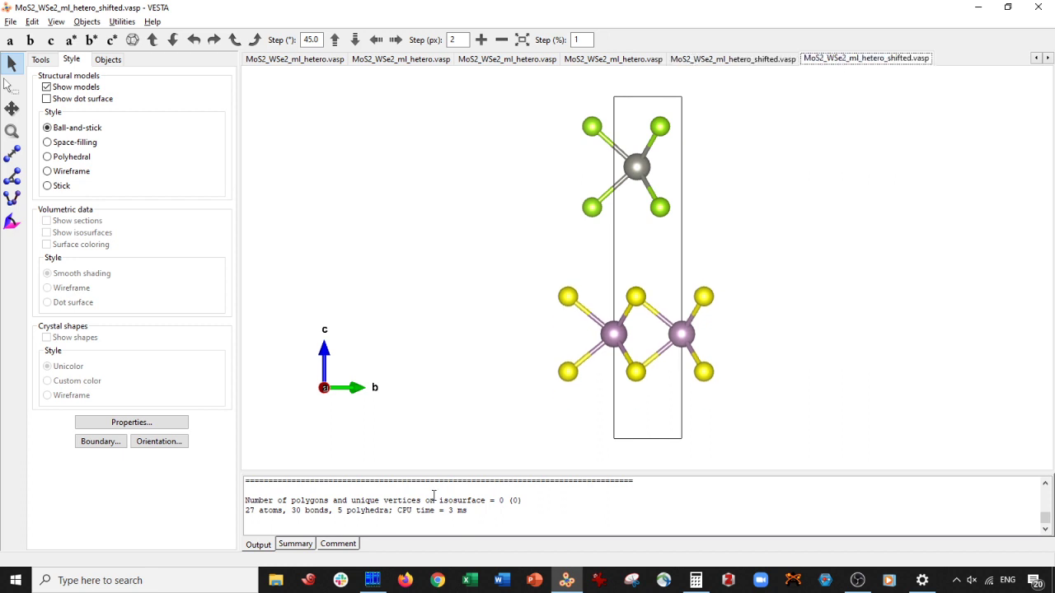
Preview the raised-layer structure in space-filling style, restore ball-and-stick, and close that structure.
left_click(84, 144)
left_click(78, 128)
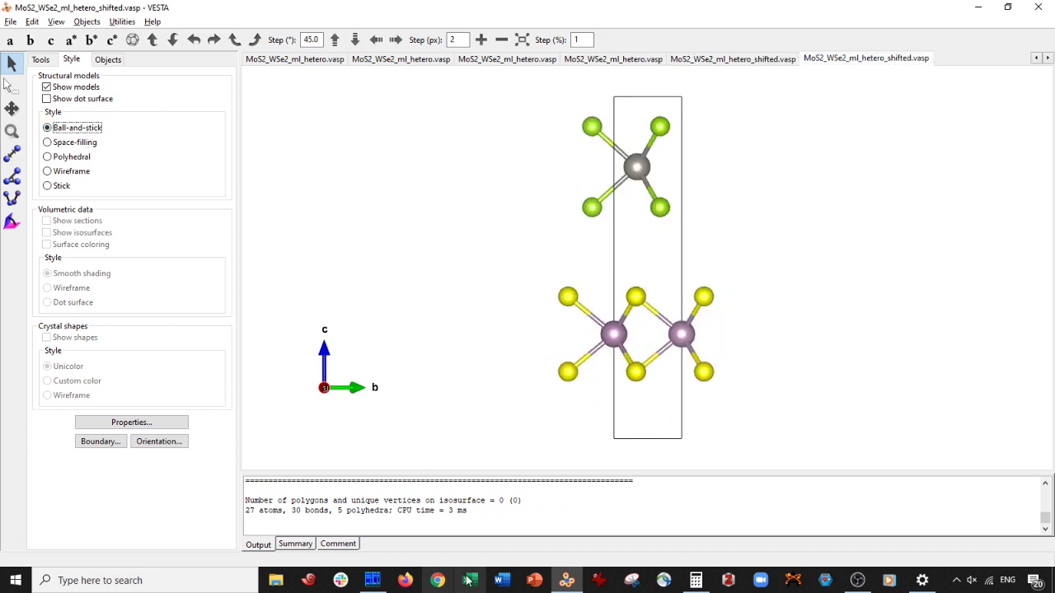
key("ctrl+w")
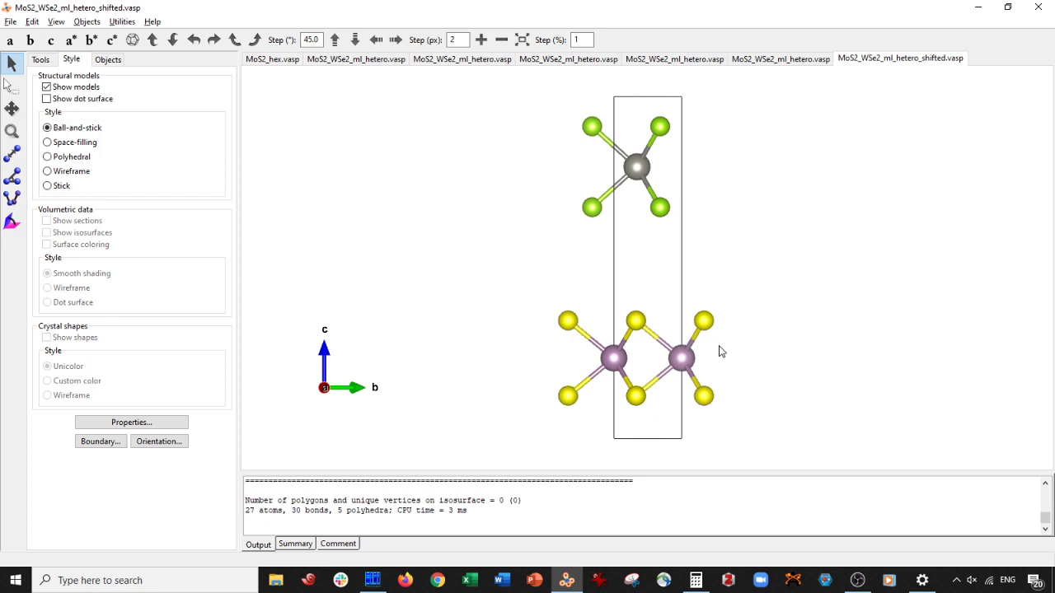
In Far Manager, set the shifted file's Mo z coordinate to 5.344573021 and its S z coordinates to 6.908737183 and 3.780410171, and save.
left_click(373, 577)
key("F4")
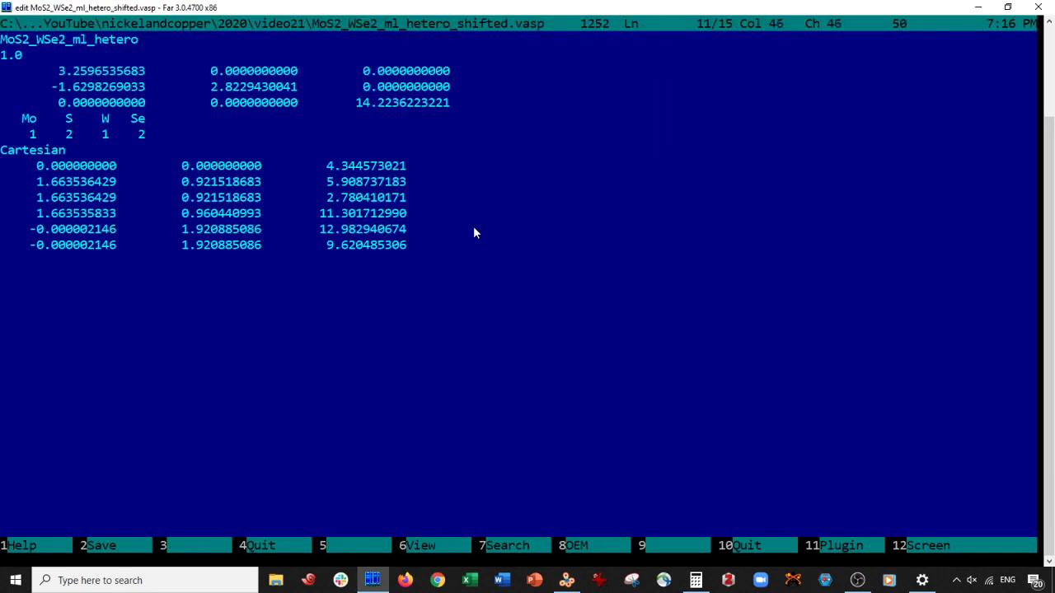
key("Delete")
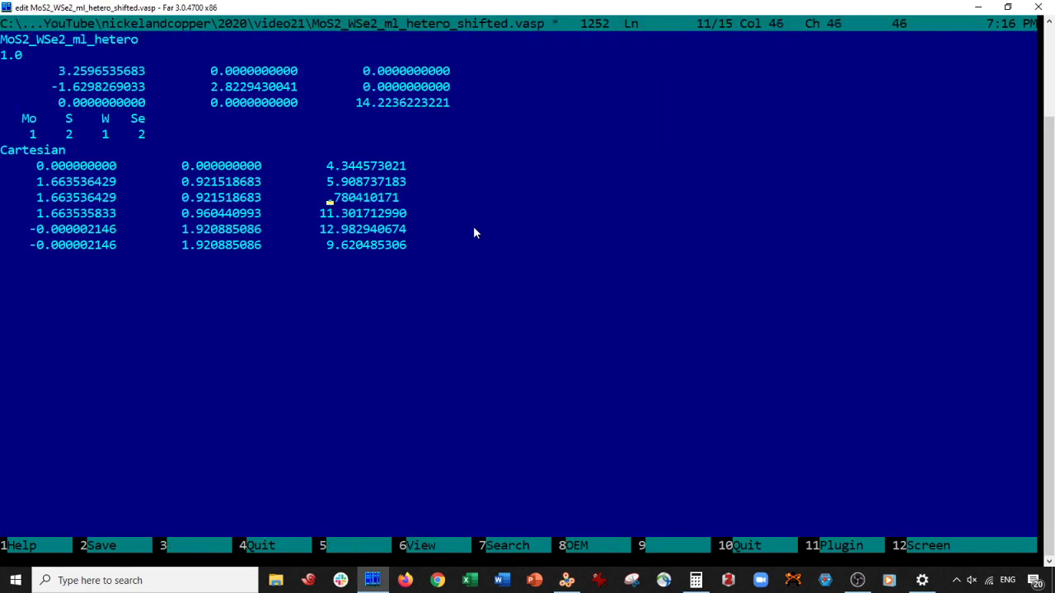
type("3")
key("Up")
key("Delete")
type("6")
key("Up")
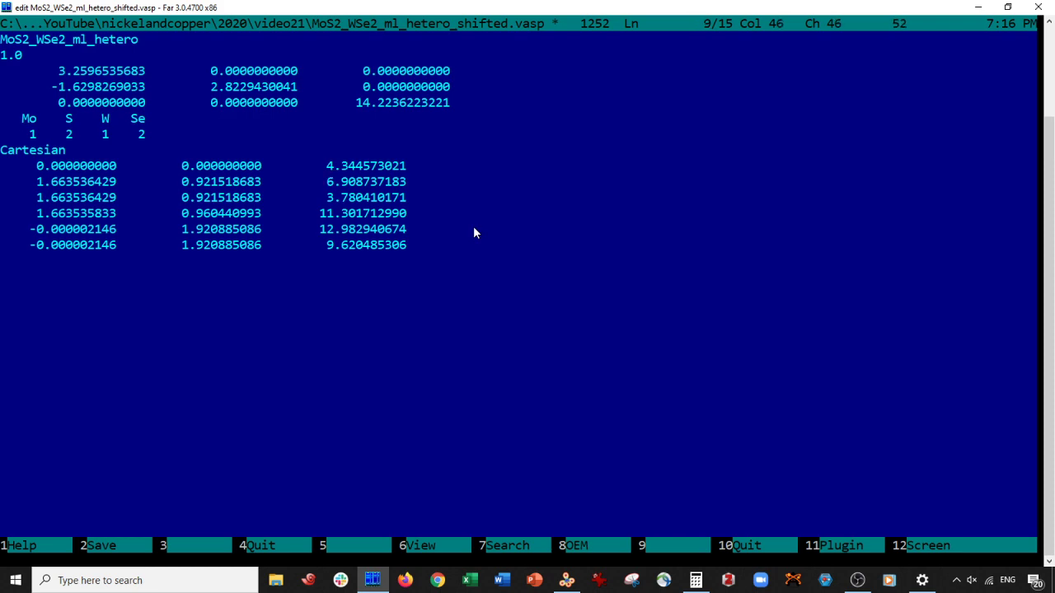
key("Delete")
type("5")
key("F2")
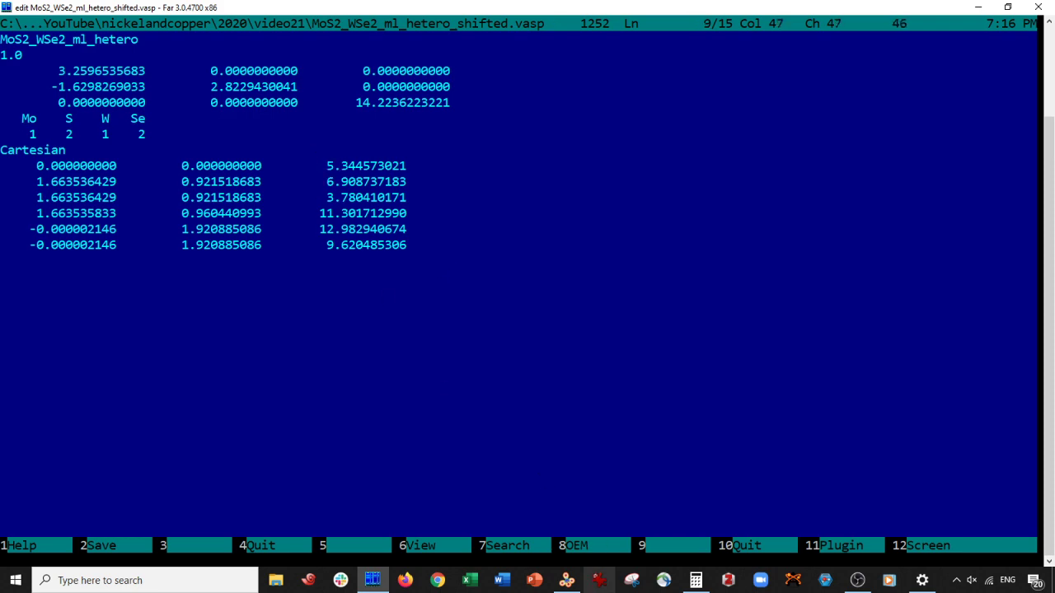
key("Escape")
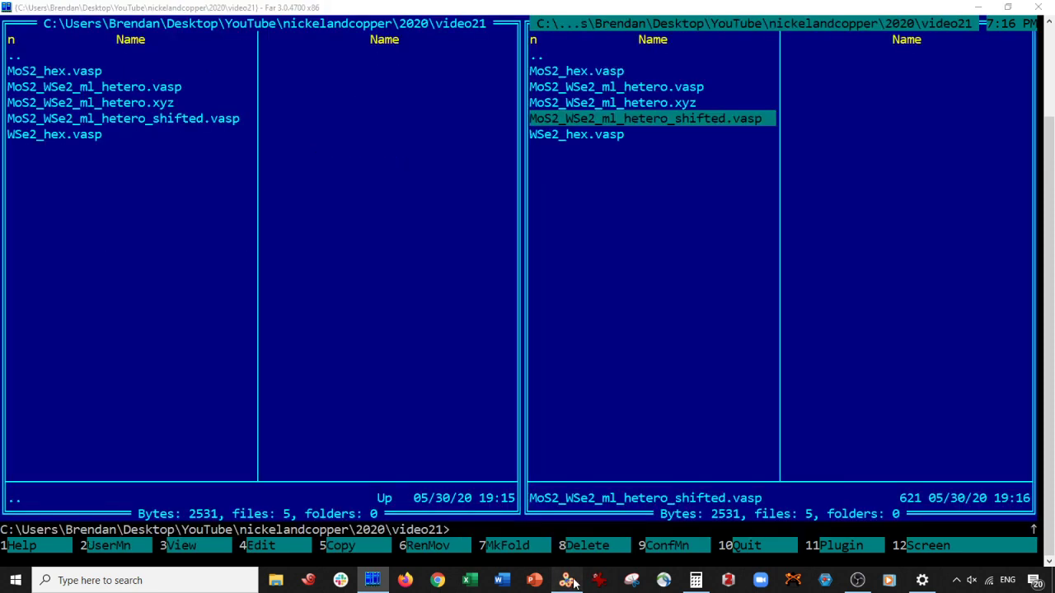
Open the re-edited MoS2_WSe2_ml_hetero_shifted.vasp in VESTA and compare its interlayer gap with the earlier version along a.
left_click(567, 580)
key("ctrl+o")
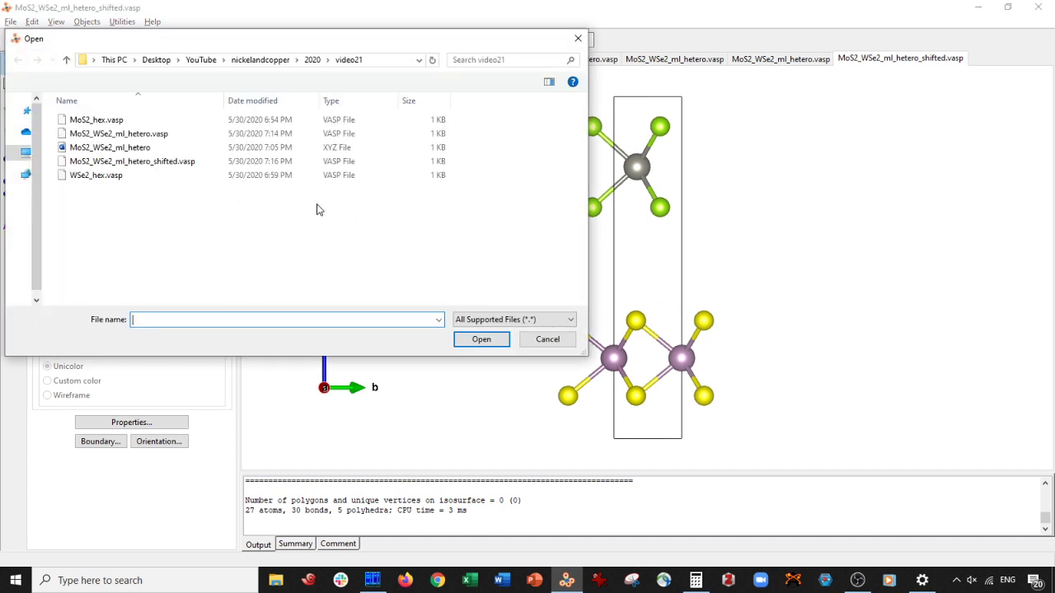
double_click(132, 161)
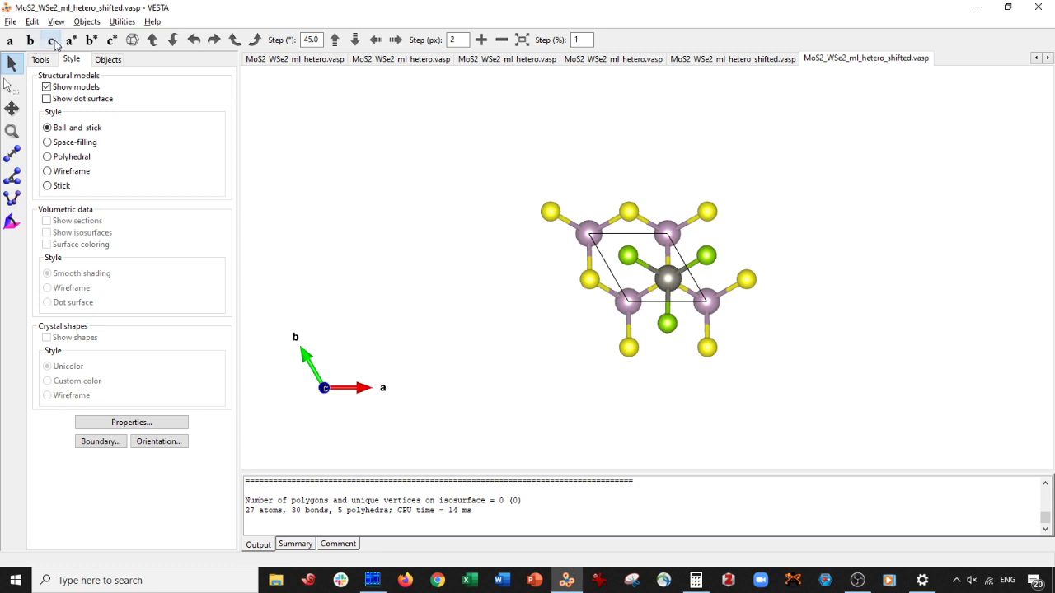
left_click(10, 41)
left_click(745, 61)
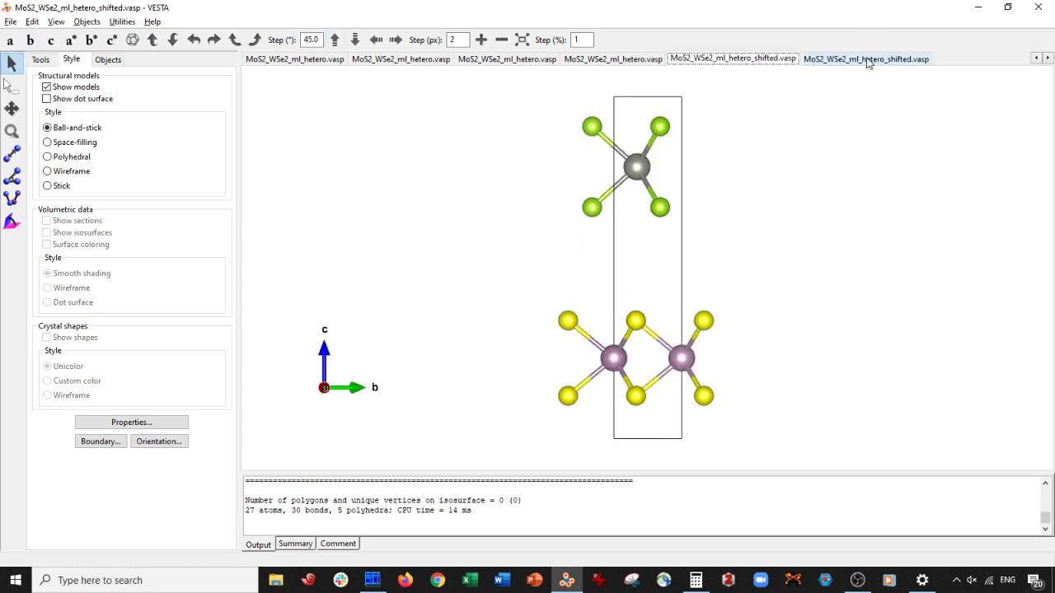
left_click(867, 60)
Show the re-edited structure in space-filling style and extend its boundary to x(max) 6 and y(max) 6.
left_click(69, 143)
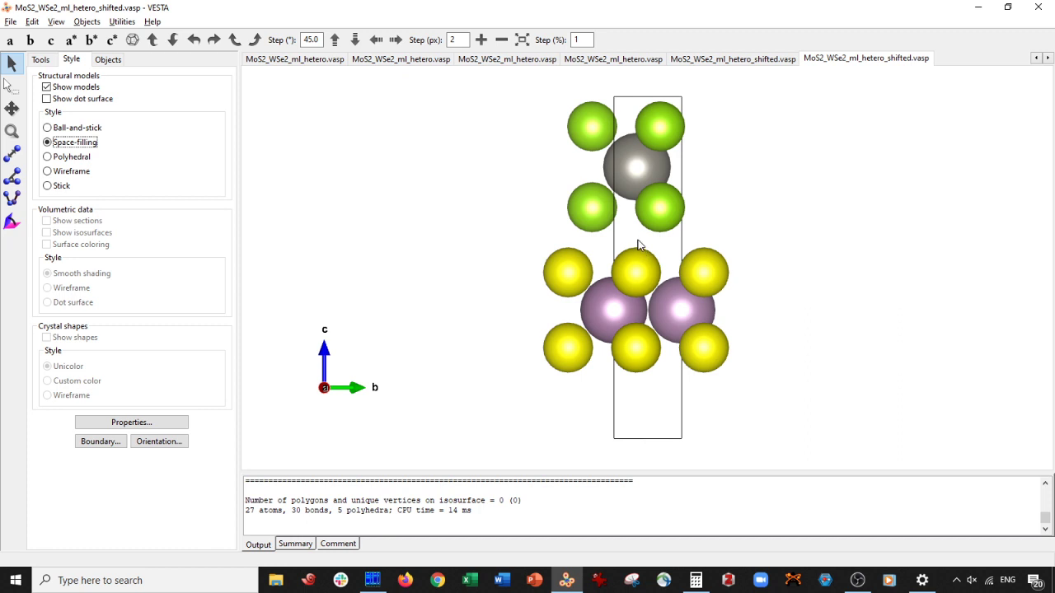
left_click_drag(639, 256, 647, 434)
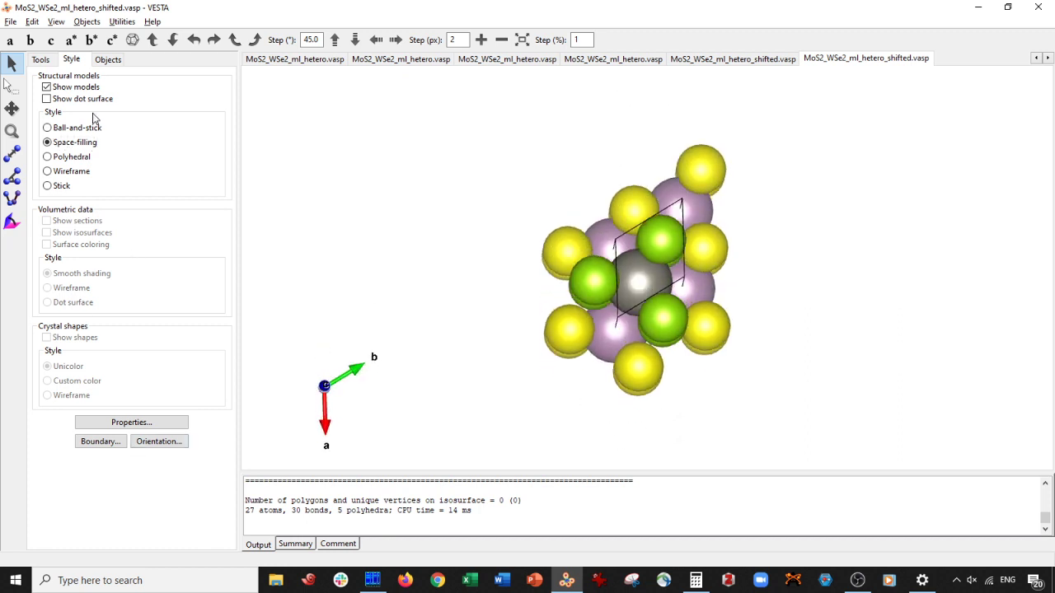
left_click(101, 442)
double_click(202, 65)
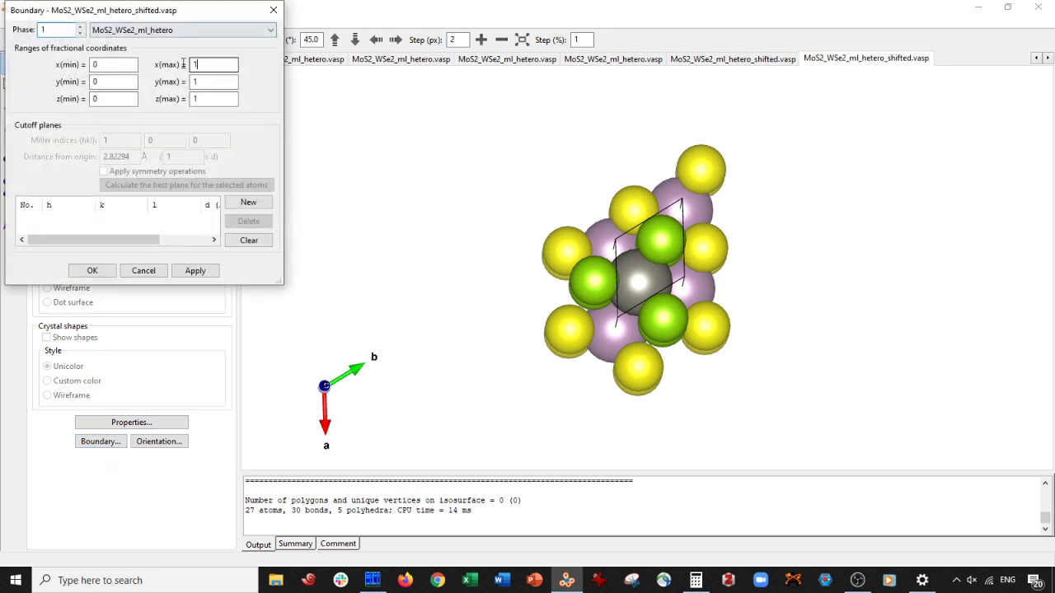
type("6")
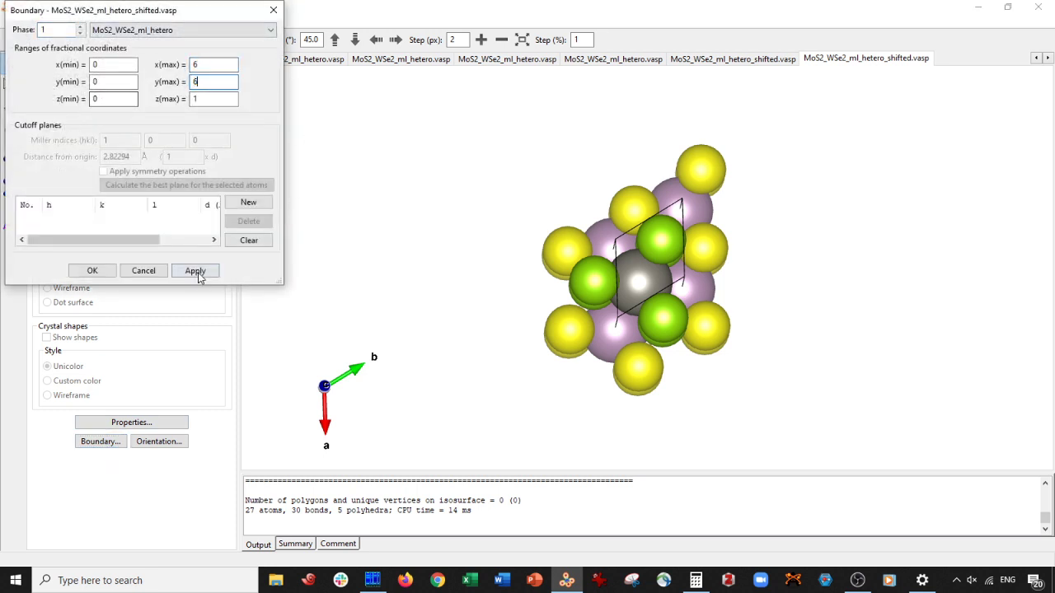
left_click(195, 270)
left_click(92, 271)
View the extended space-filling structure along a and examine the gap between the MoS2 and WSe2 layers up close.
left_click_drag(617, 313, 625, 172)
left_click(10, 40)
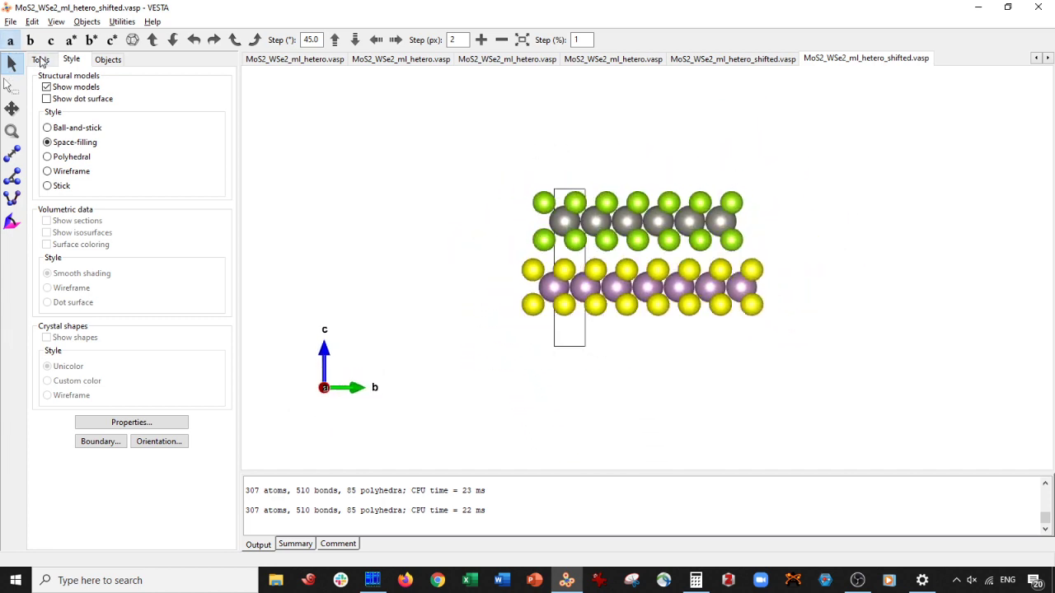
scroll(471, 200, "up", 4)
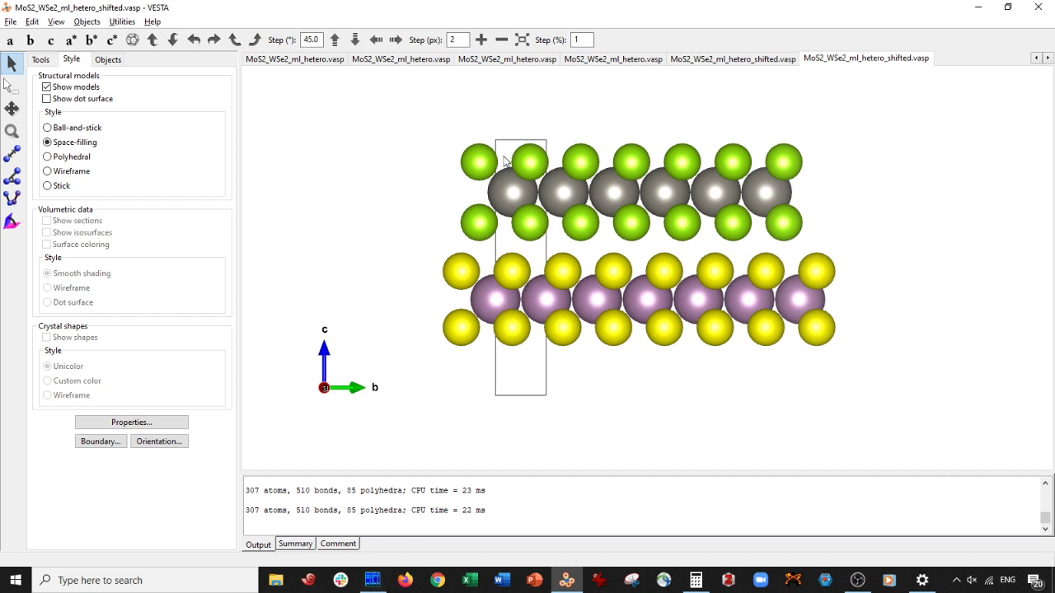
In Far Manager, edit MoS2_WSe2_ml_hetero.vasp, setting the Mo z coordinate to 5.344573 and the S z coordinates to 6.908737 and 3.780410.
key("alt+Tab")
key("Up")
key("Up")
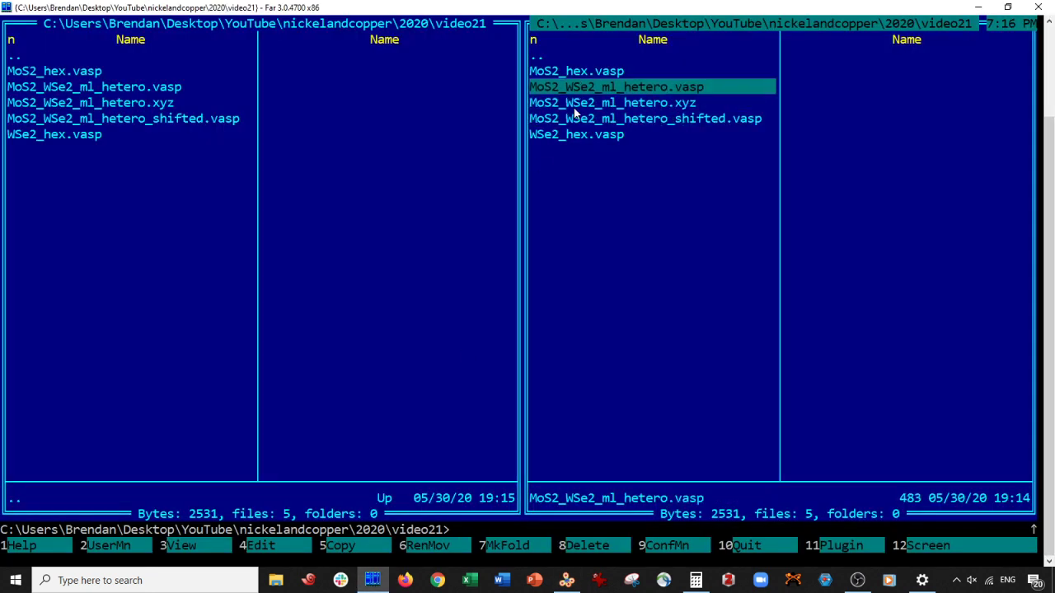
key("F4")
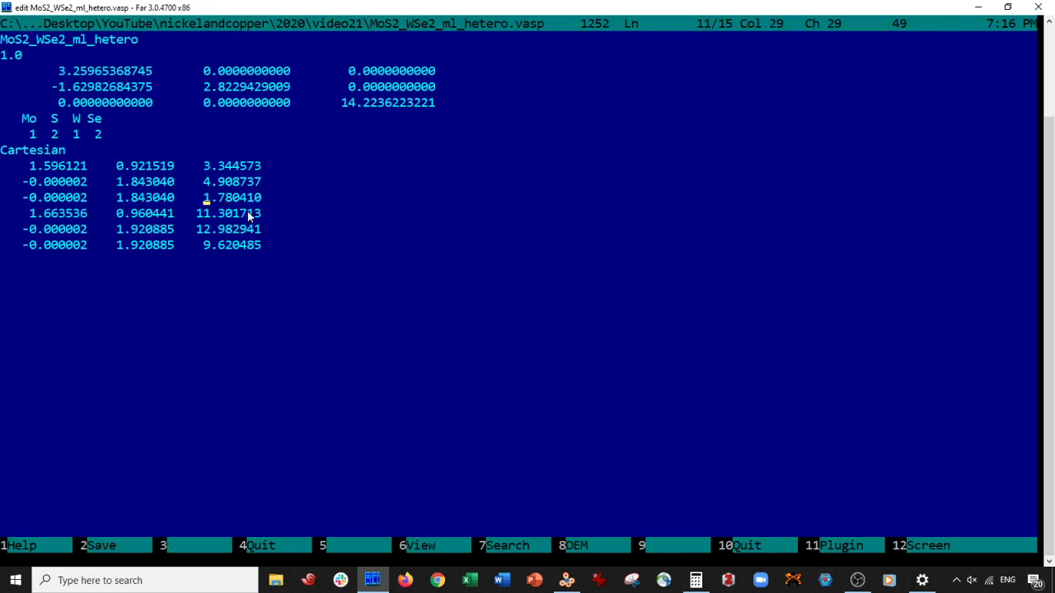
key("Delete")
type("3")
key("Left")
key("Up")
key("Delete")
type("6")
key("Left")
key("Up")
key("Delete")
type("5")
key("Escape")
In VESTA, close all open MoS2_WSe2_ml_hetero.vasp structures and the earlier shifted version without saving, keeping the newest shifted structure open.
left_click(567, 580)
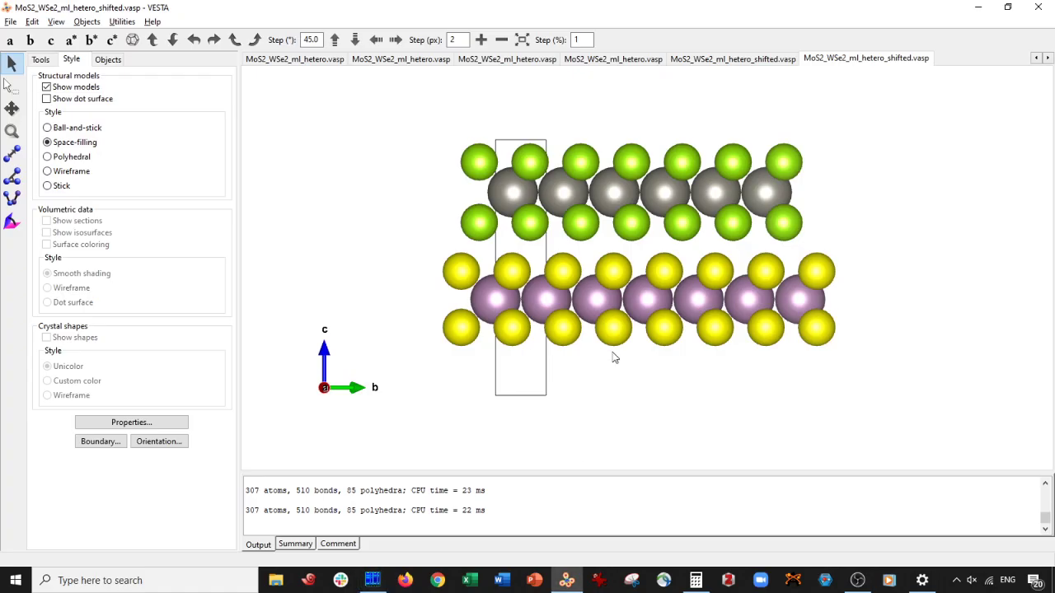
left_click(402, 58)
key("ctrl+w")
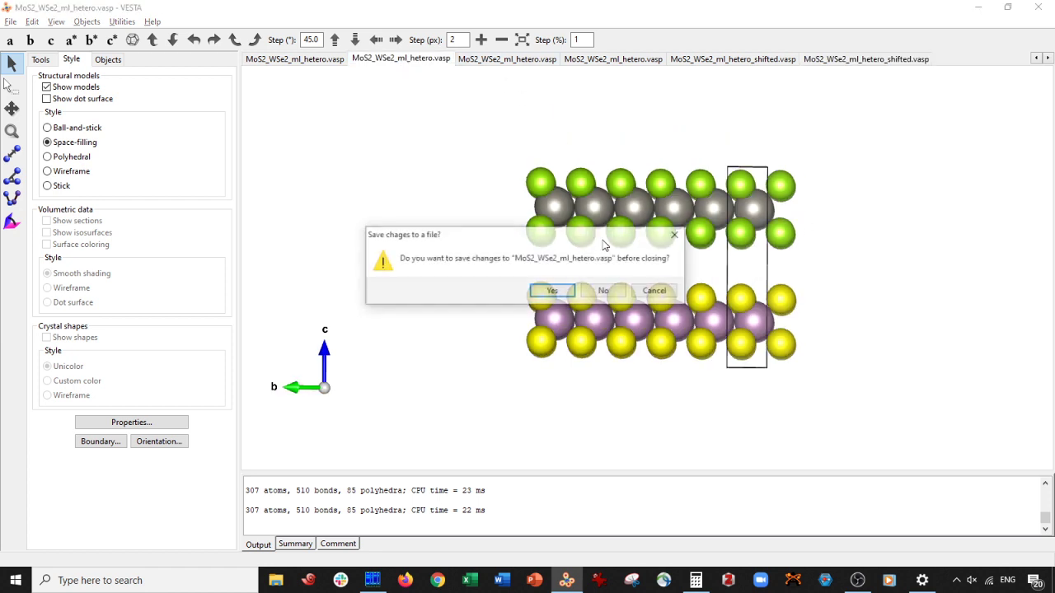
left_click(604, 290)
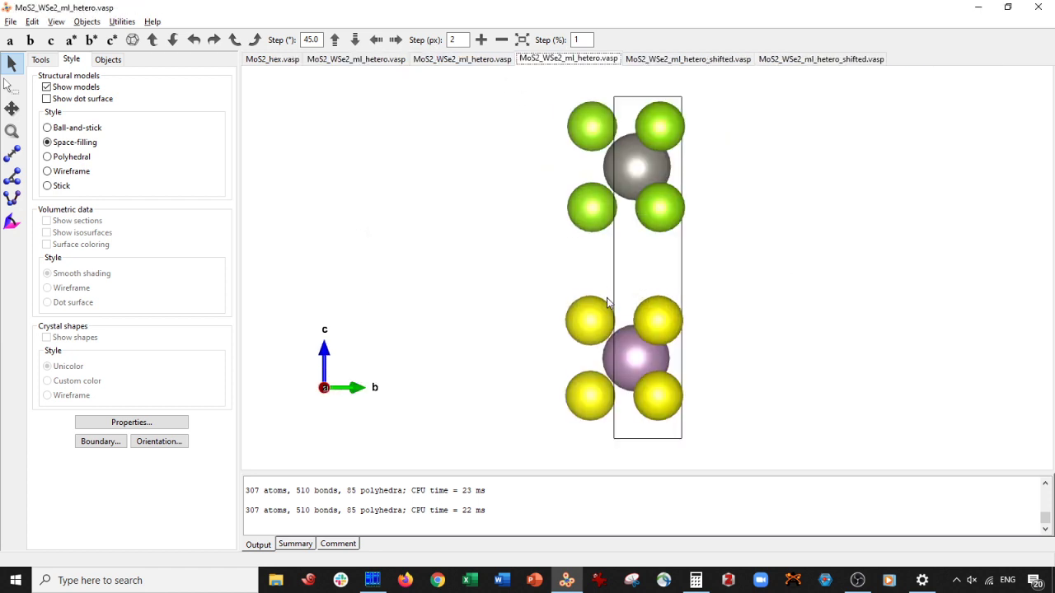
key("ctrl+w")
key("ctrl+w")
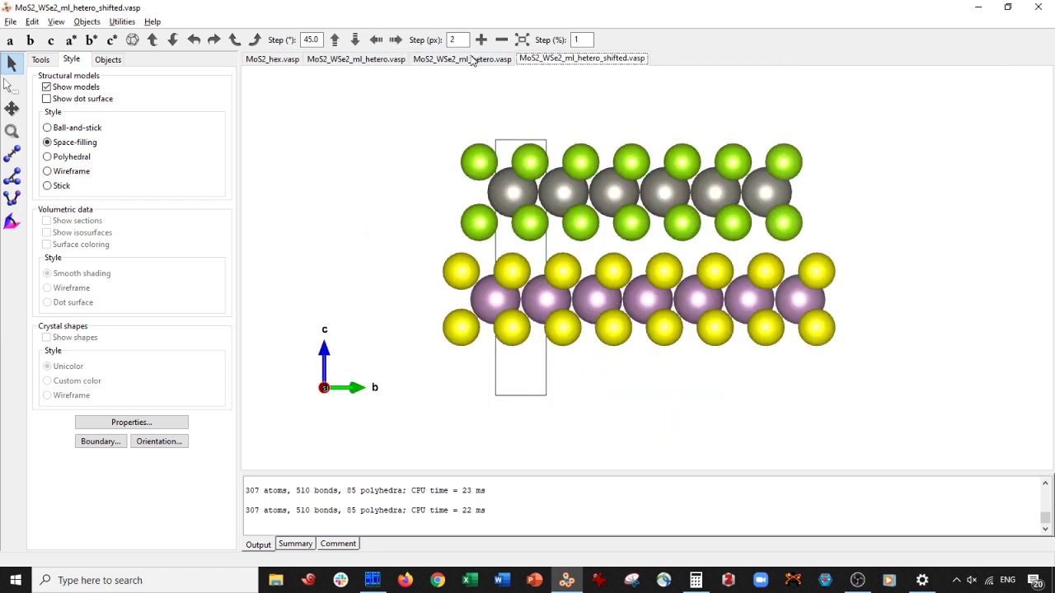
left_click(472, 63)
key("ctrl+w")
left_click(604, 290)
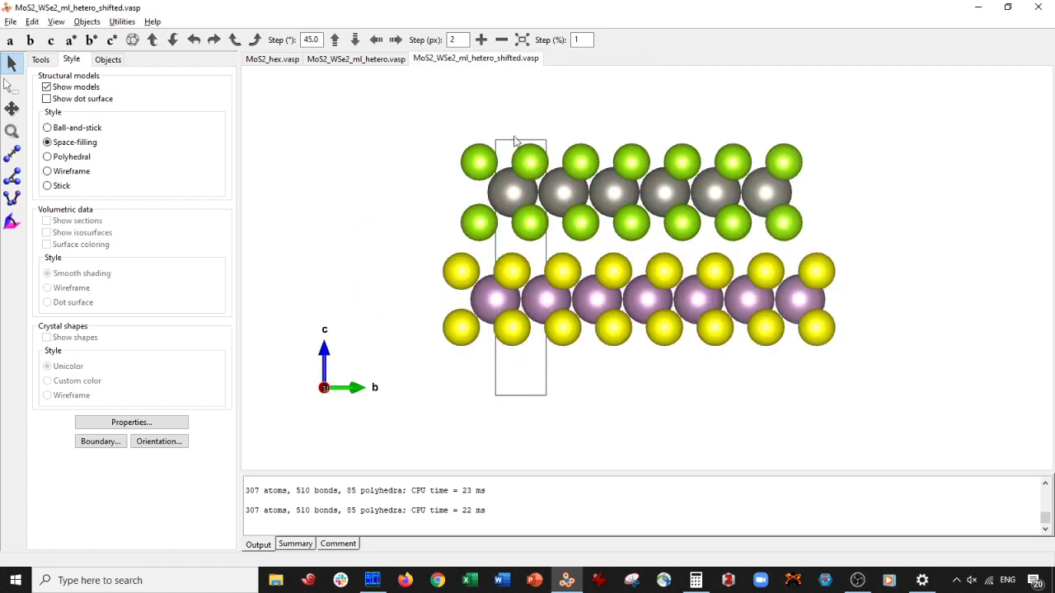
left_click(362, 60)
key("ctrl+w")
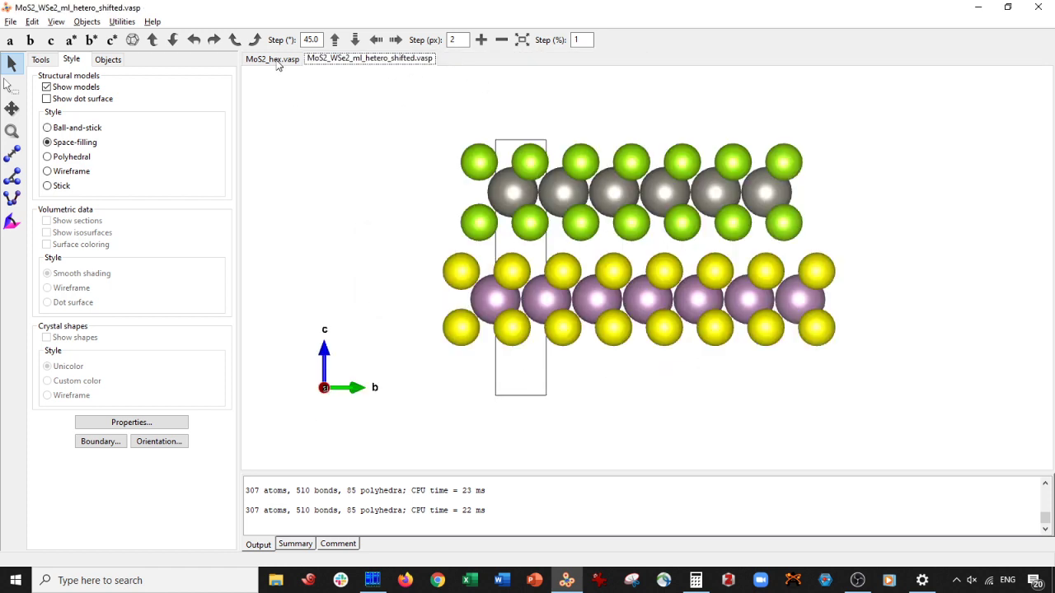
Close the MoS2_hex.vasp structure, keeping MoS2_WSe2_ml_hetero_shifted.vasp open.
left_click(277, 64)
key("ctrl+w")
left_click(579, 290)
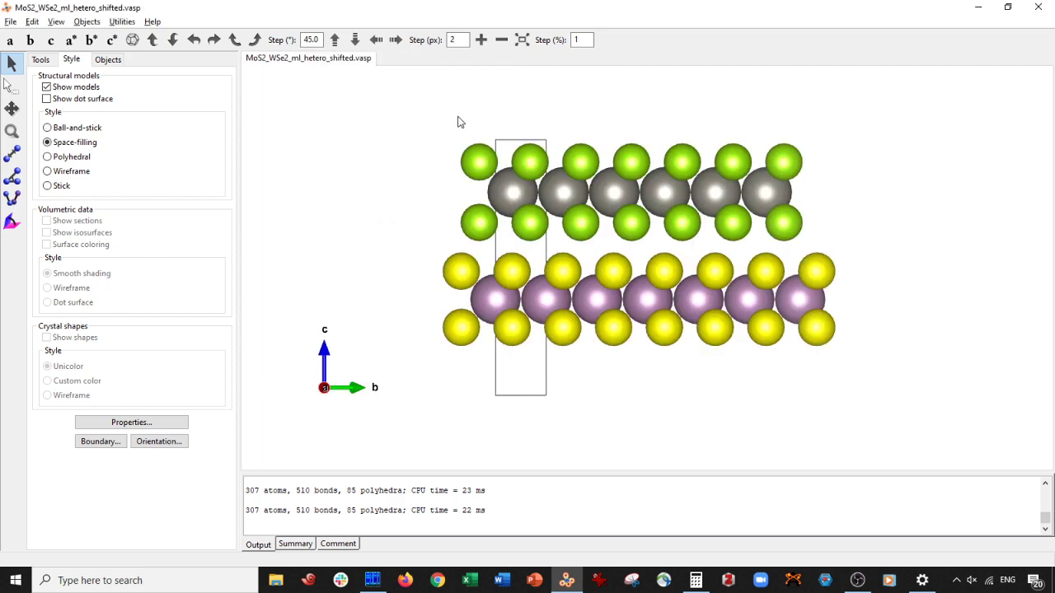
Open MoS2_WSe2_ml_hetero.vasp and show it in space-filling style, viewed roughly along a.
key("ctrl+o")
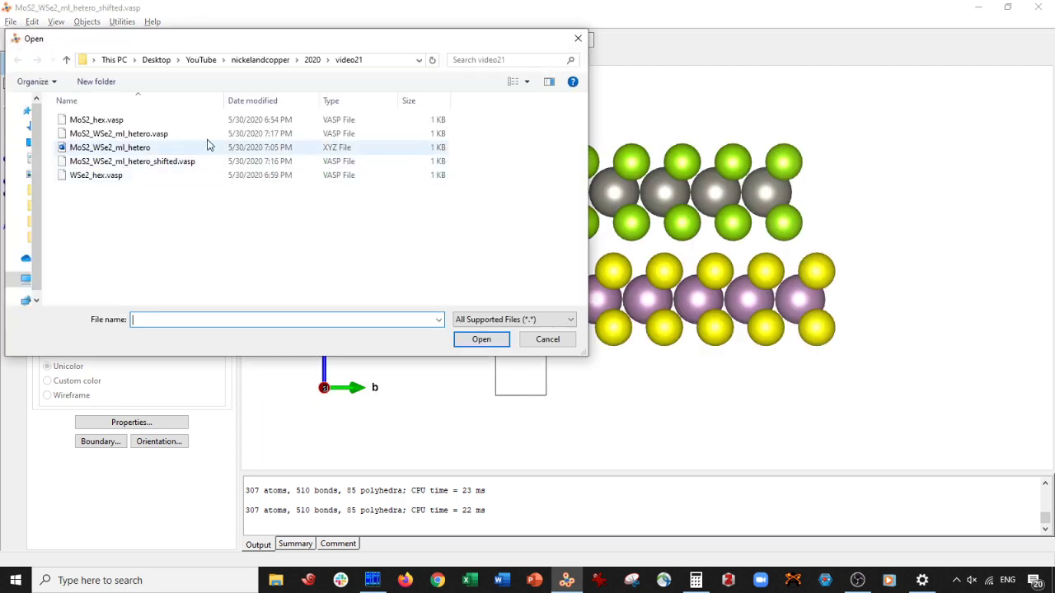
double_click(191, 137)
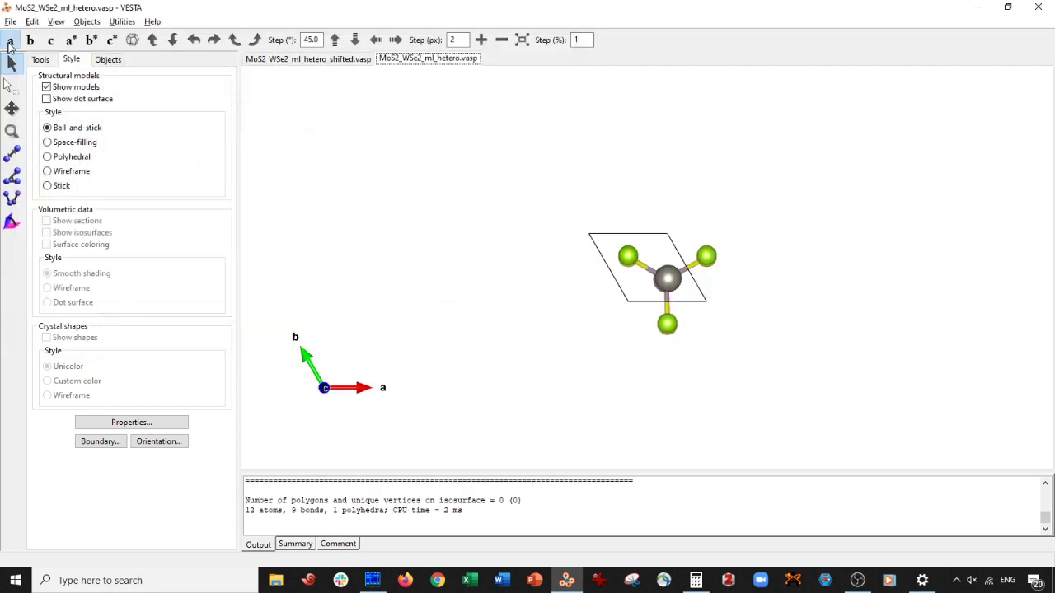
left_click(9, 41)
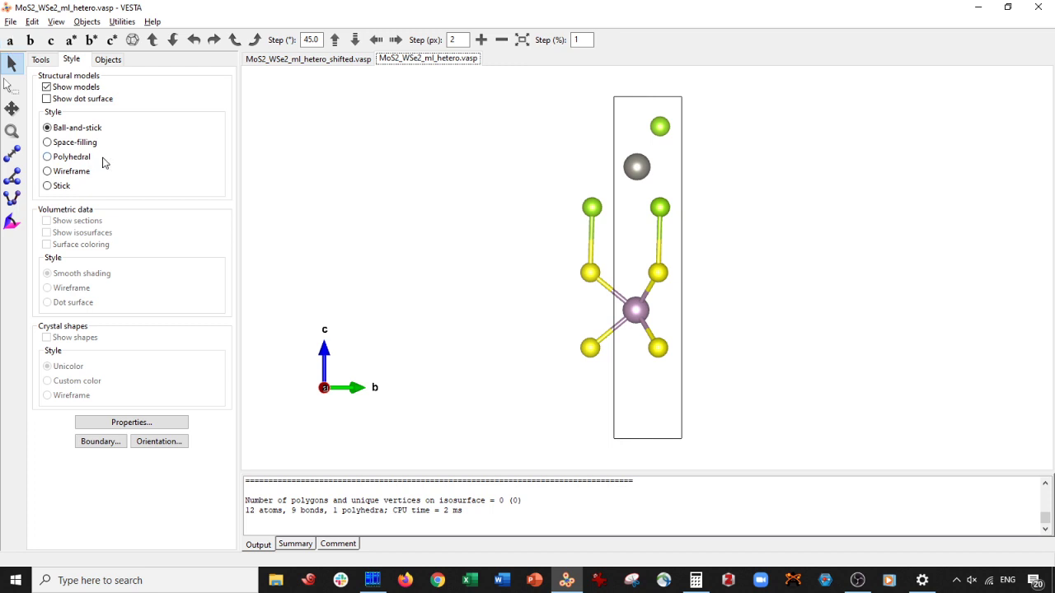
left_click_drag(429, 212, 420, 178)
left_click(62, 145)
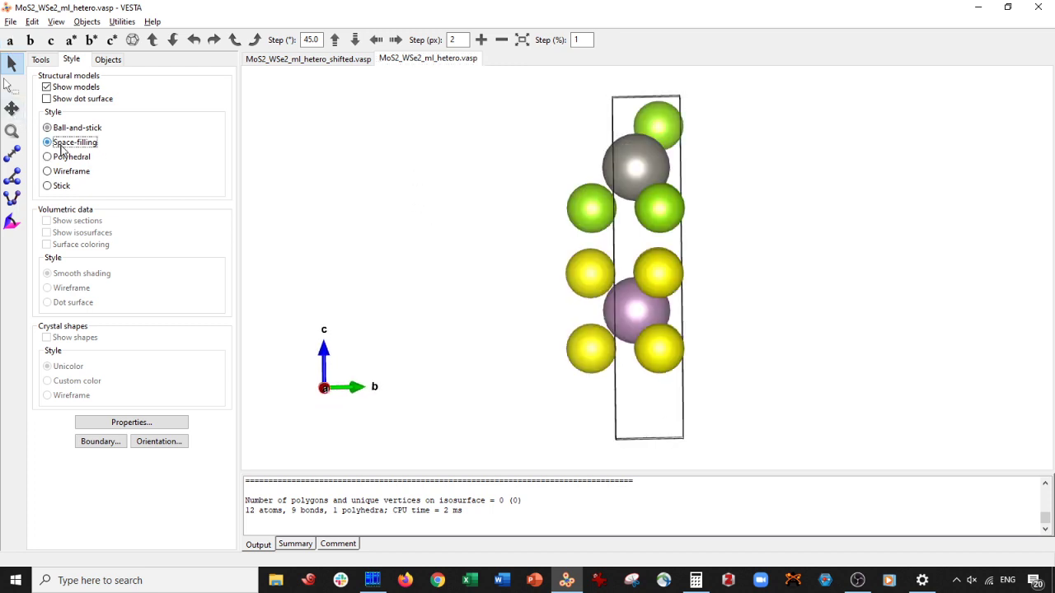
mouse_move(577, 193)
left_mouse_down()
mouse_move(546, 197)
mouse_move(564, 200)
left_mouse_up()
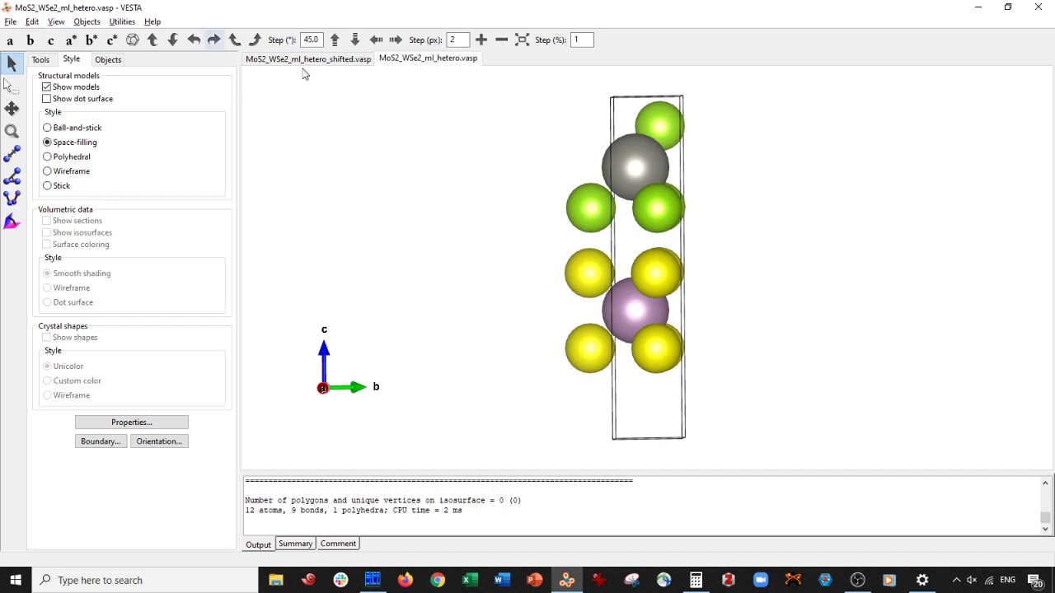
Delete the Mo–S and W–Se bond definitions from the MoS2_WSe2_ml_hetero_shifted.vasp structure.
left_click(302, 60)
left_click(33, 22)
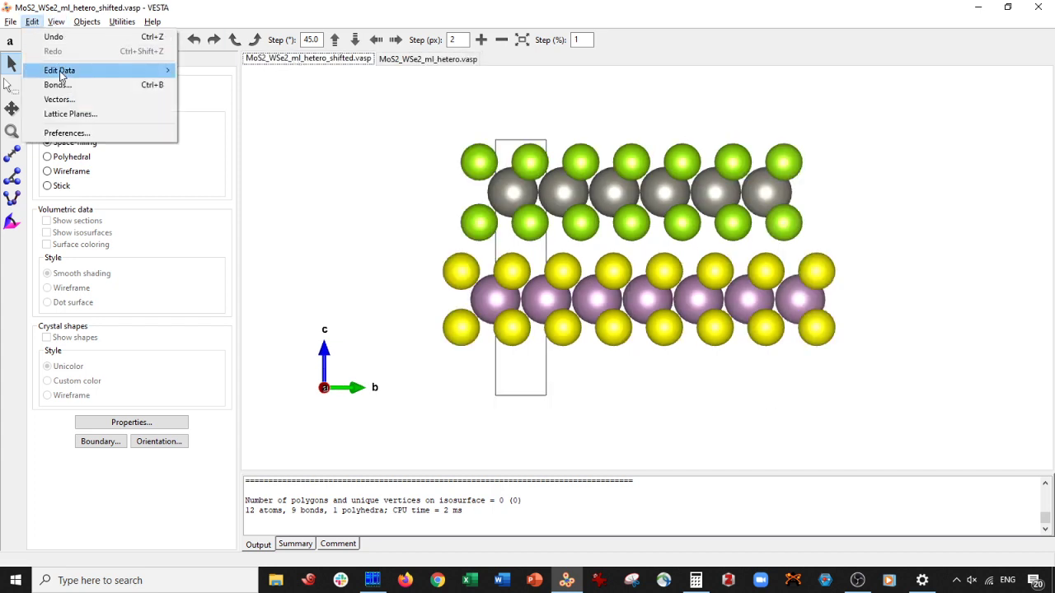
left_click(64, 89)
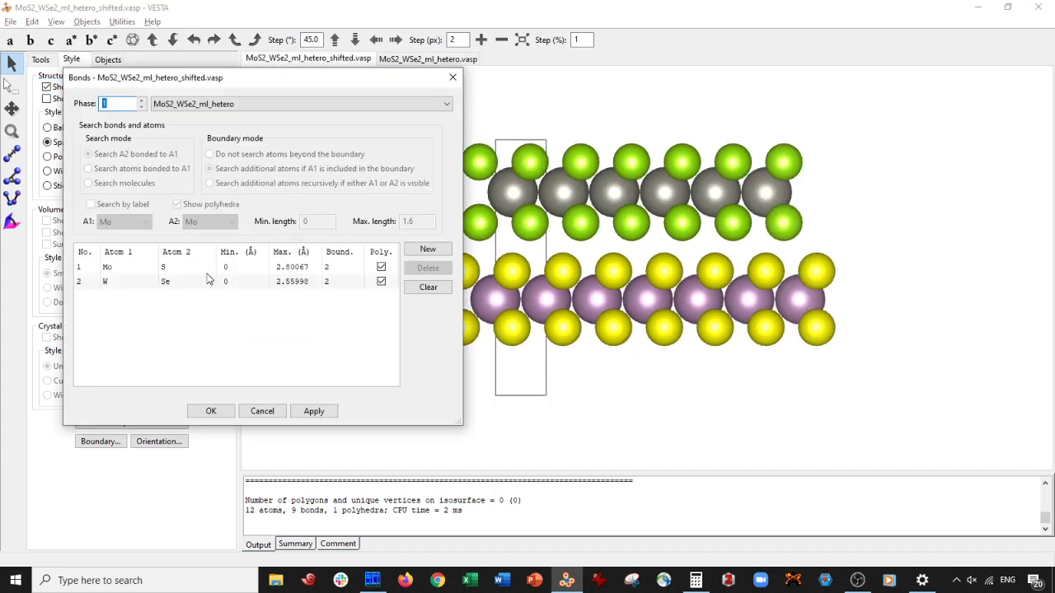
left_click(206, 267)
left_click(427, 268)
left_click(428, 268)
left_click(314, 411)
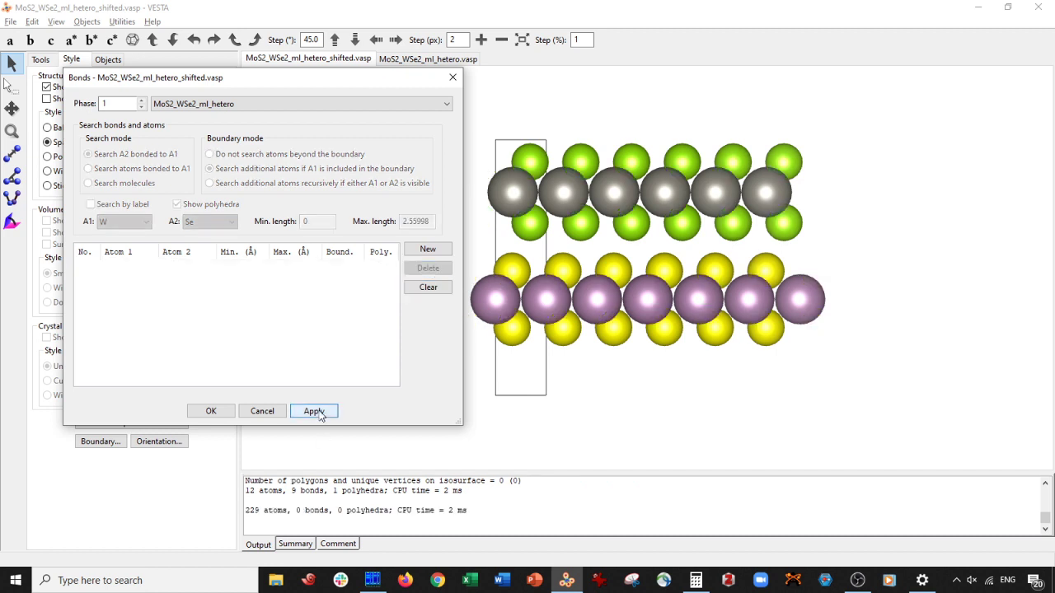
left_click(210, 411)
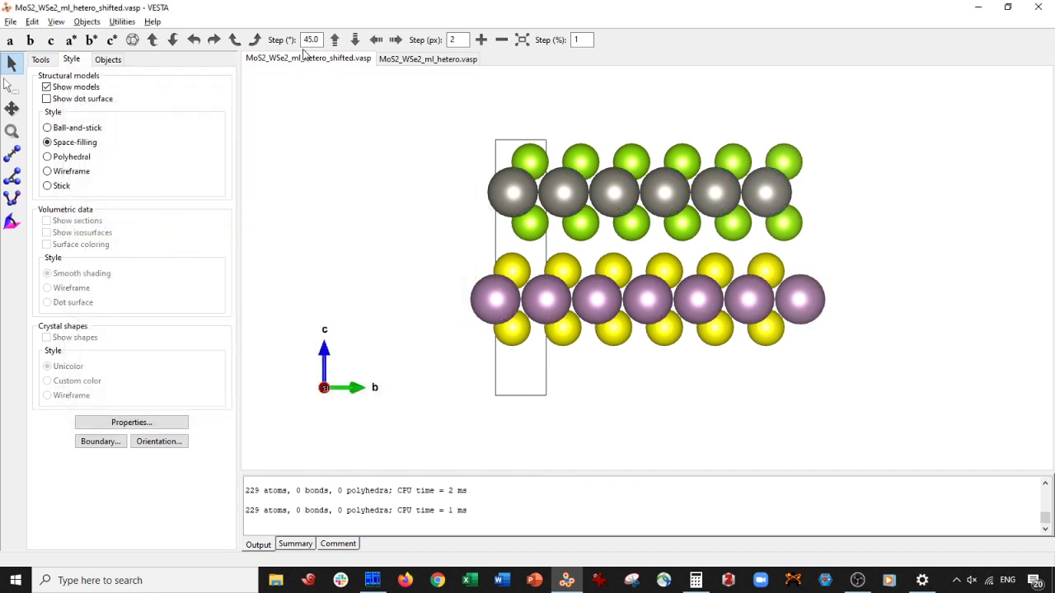
Delete the Mo–S and Se–S bond definitions from the unshifted MoS2_WSe2_ml_hetero.vasp structure.
left_click(402, 59)
left_click(33, 21)
left_click(58, 86)
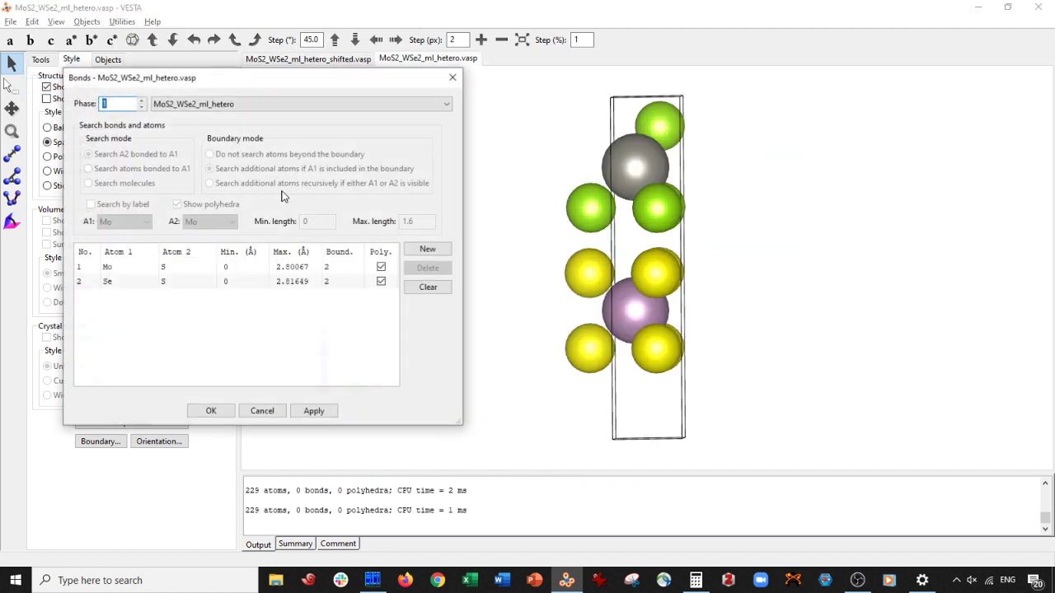
left_click(211, 269)
left_click(427, 268)
left_click(427, 267)
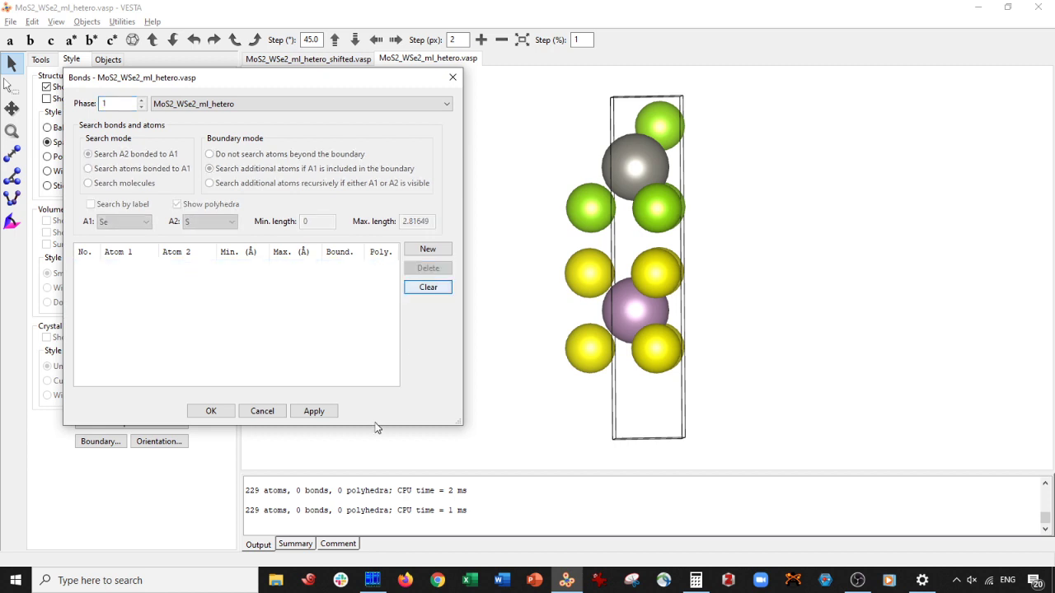
left_click(314, 412)
left_click(210, 410)
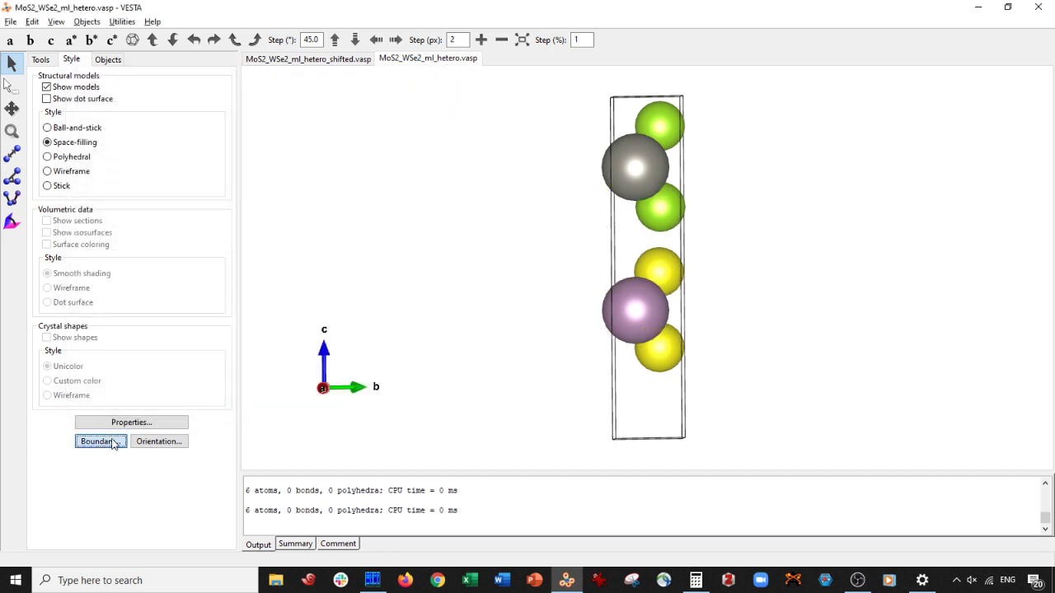
Extend the unshifted structure's boundary to x(max) 6 and y(max) 6.
left_click(103, 442)
left_click_drag(216, 65, 47, 74)
type("6")
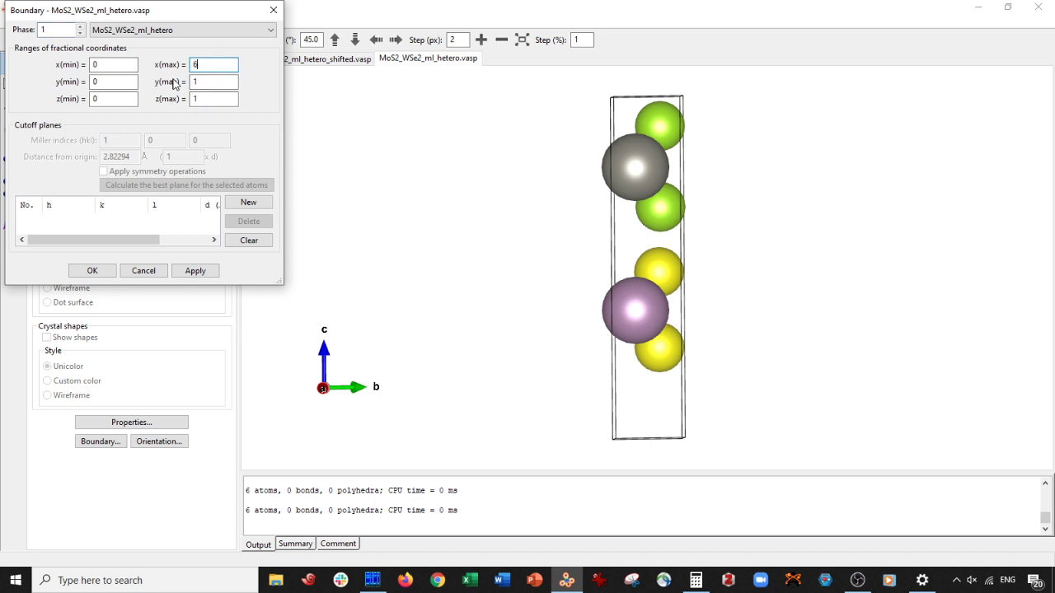
double_click(211, 82)
type("6")
left_click(195, 270)
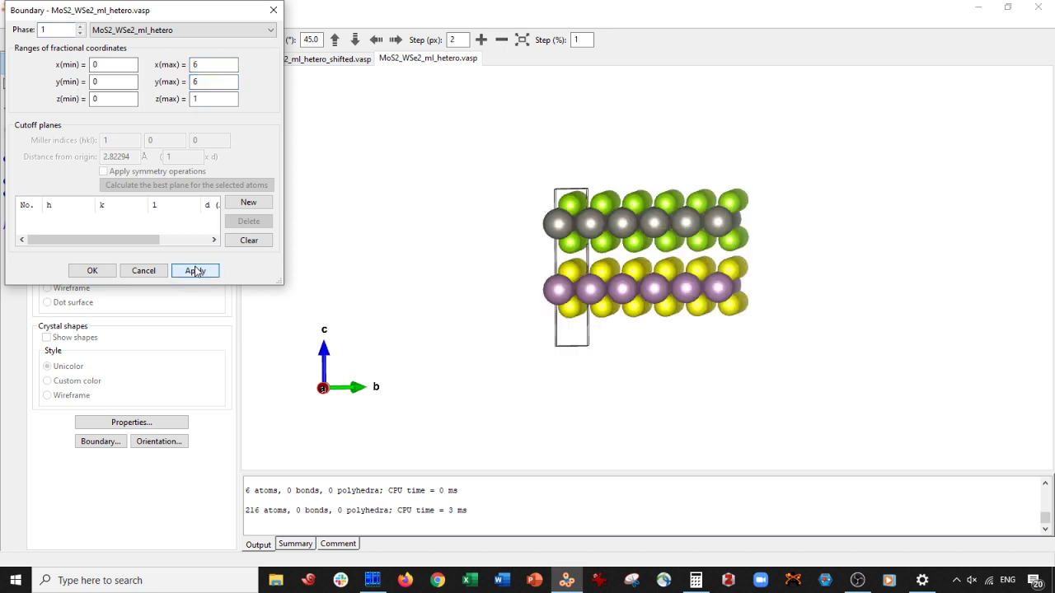
left_click(93, 272)
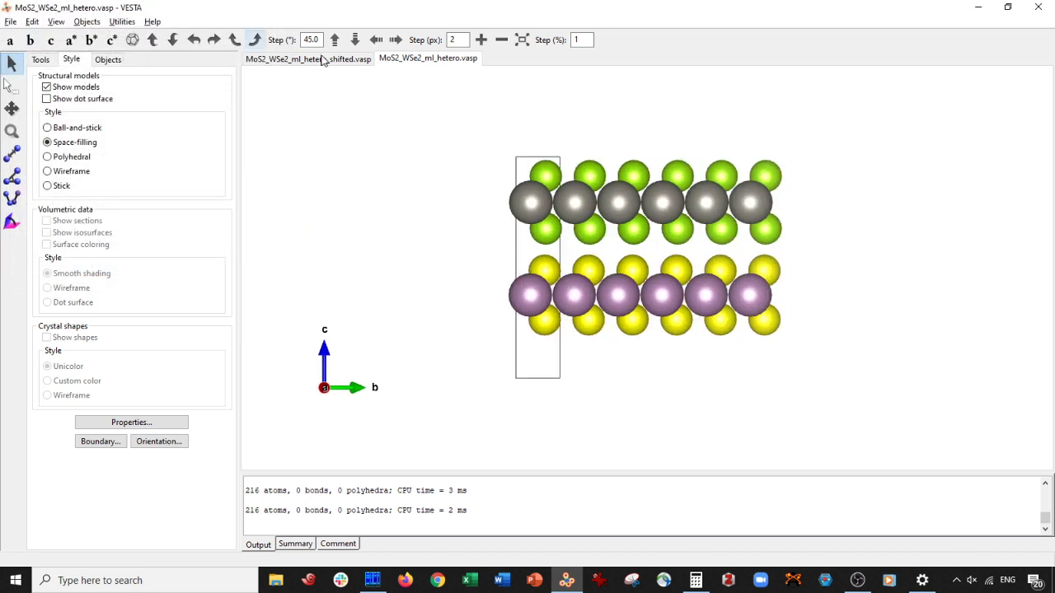
Compare the layer alignment of the shifted and unshifted structures side-on along a.
left_click(290, 63)
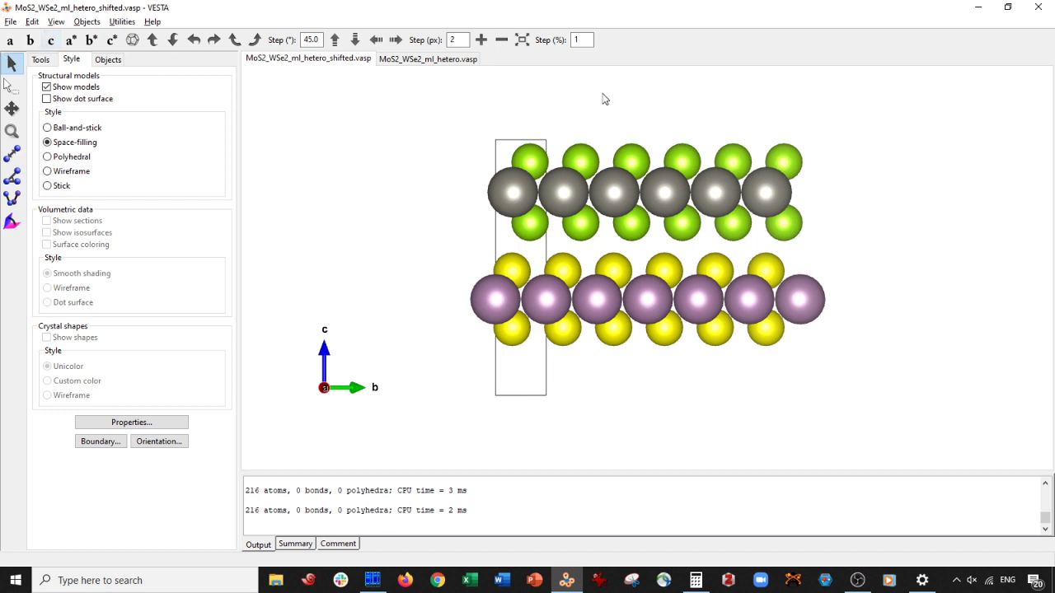
left_click(416, 66)
left_click(321, 64)
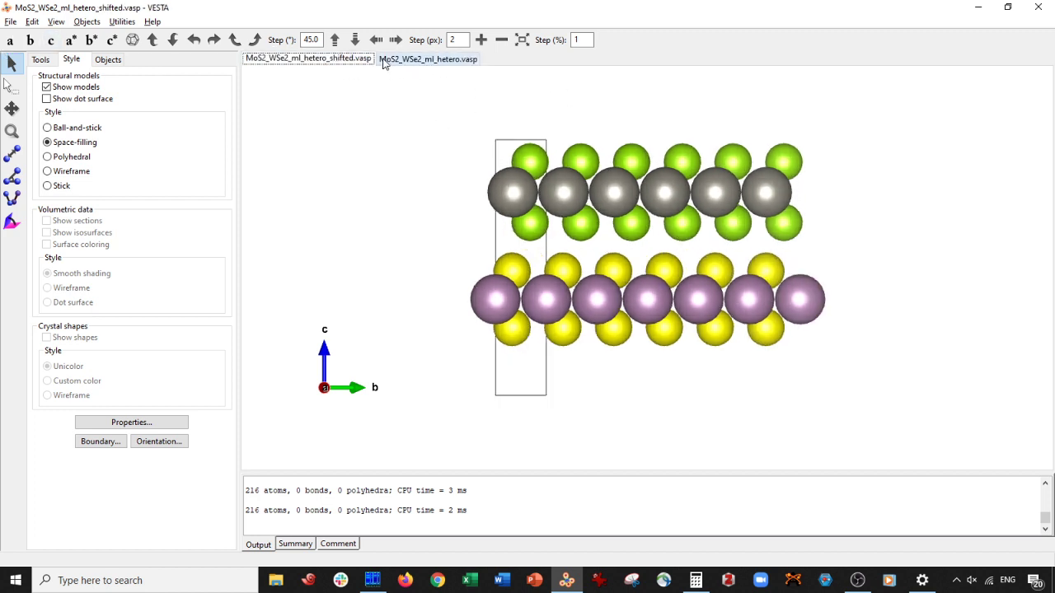
left_click(388, 63)
left_click(326, 66)
left_click(412, 65)
In the shifted structure, delete the outermost column of Mo atoms at the +b end of the MoS2 layer.
left_click(321, 59)
left_click_drag(860, 191, 809, 342)
key("Delete")
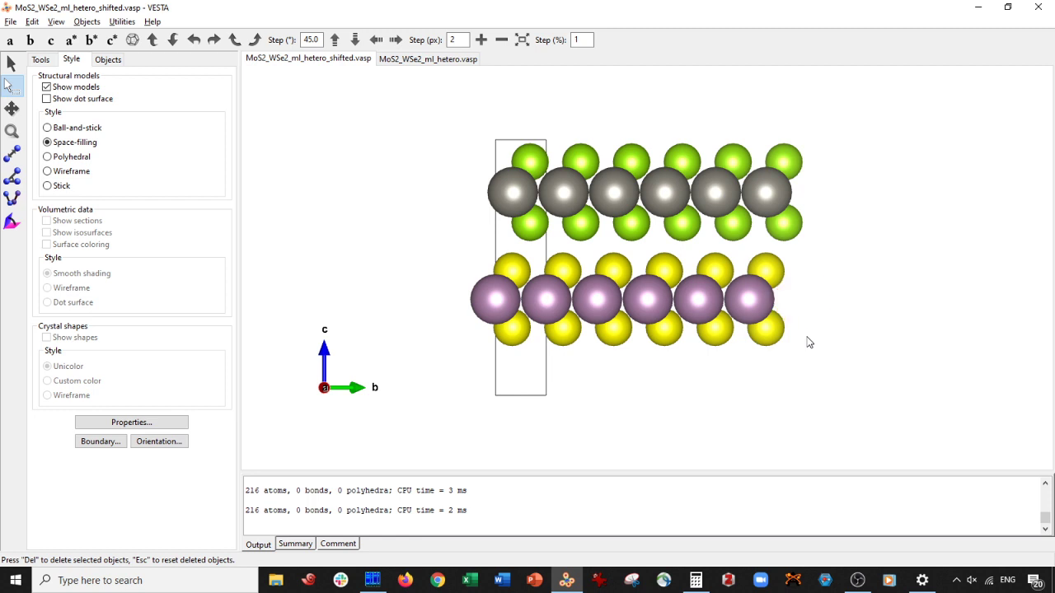
Compare the stacking of the trimmed shifted structure with the unshifted one, viewing both along a and along c.
left_click(426, 63)
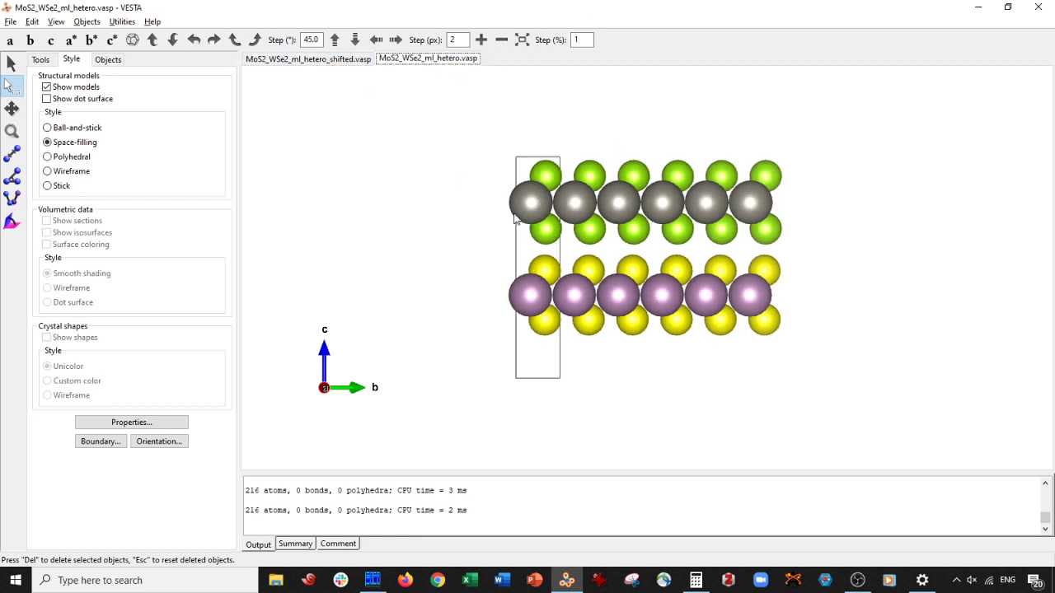
left_click(337, 62)
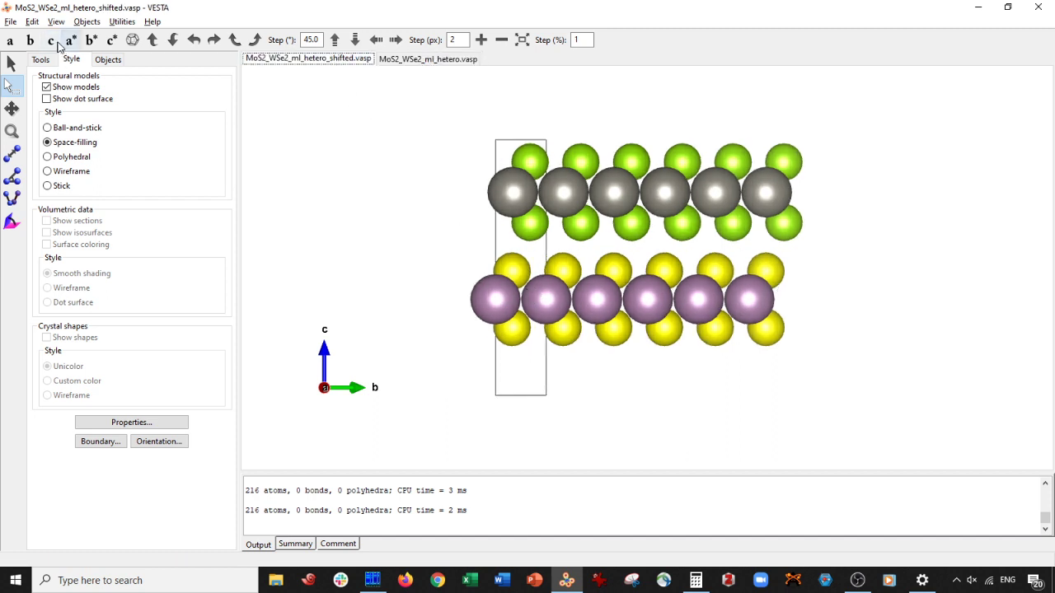
left_click(31, 41)
left_click(51, 42)
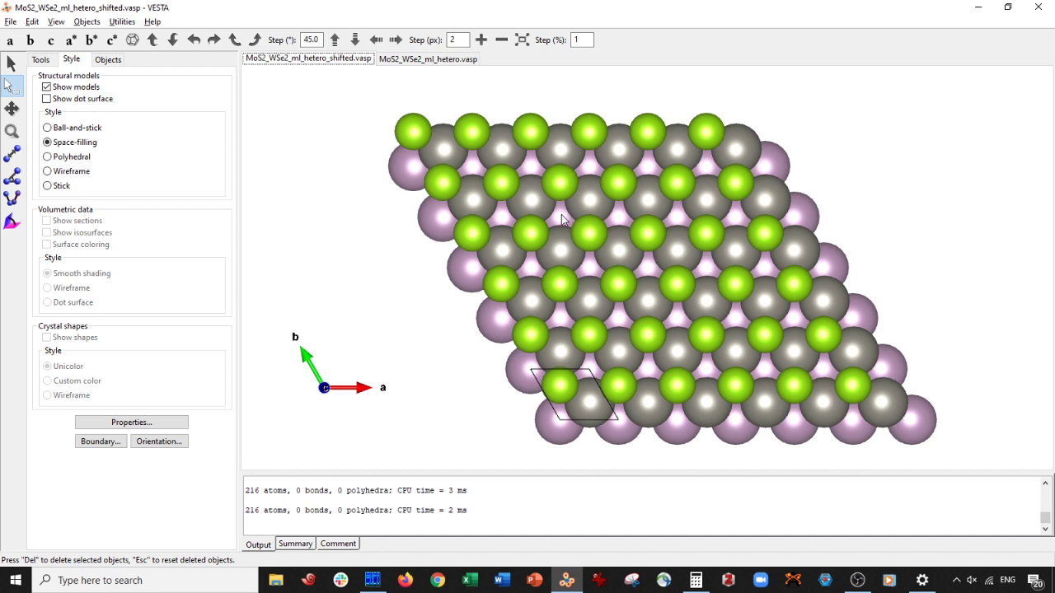
left_click(428, 58)
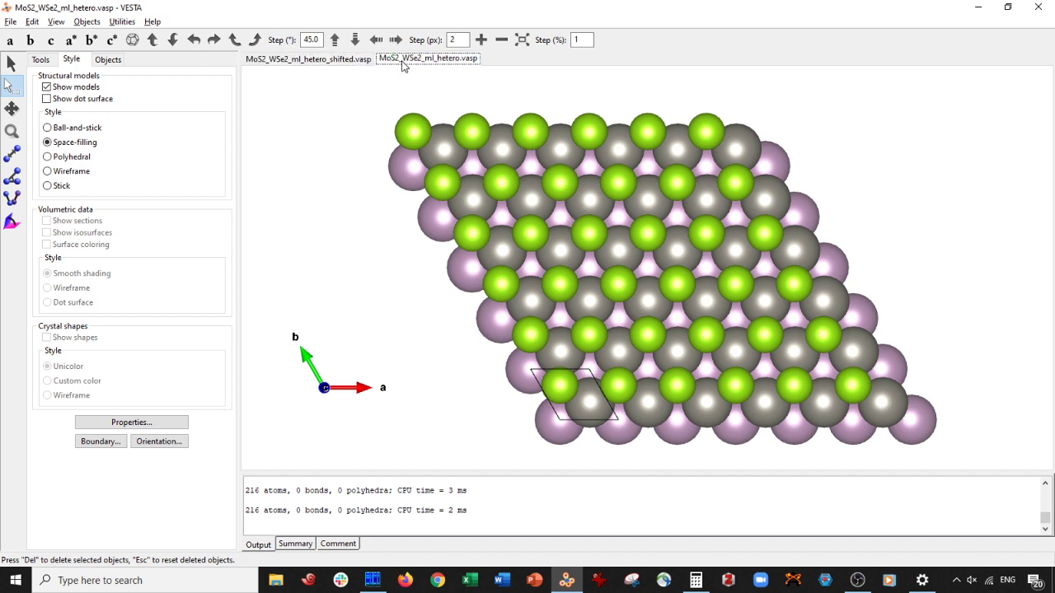
left_click(52, 41)
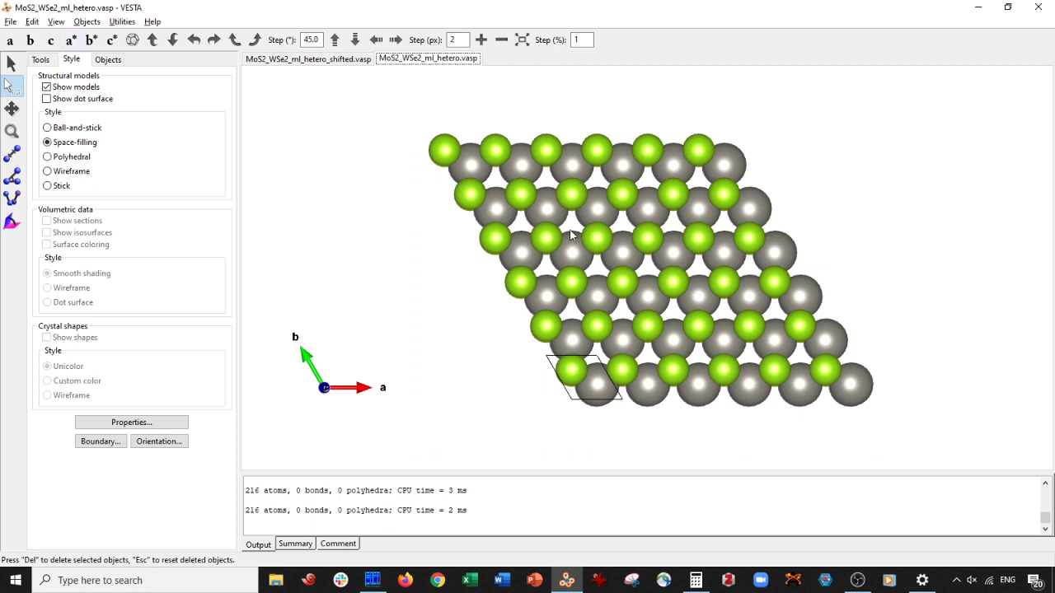
left_click(321, 58)
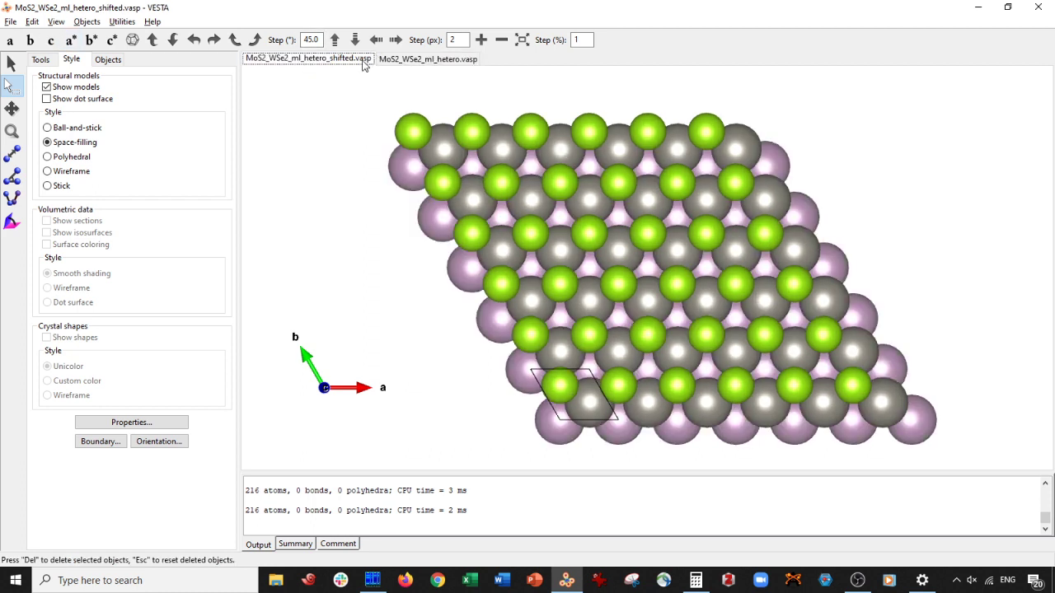
Show both the shifted and unshifted structures in the standard orientation of the crystal shape.
left_click(134, 40)
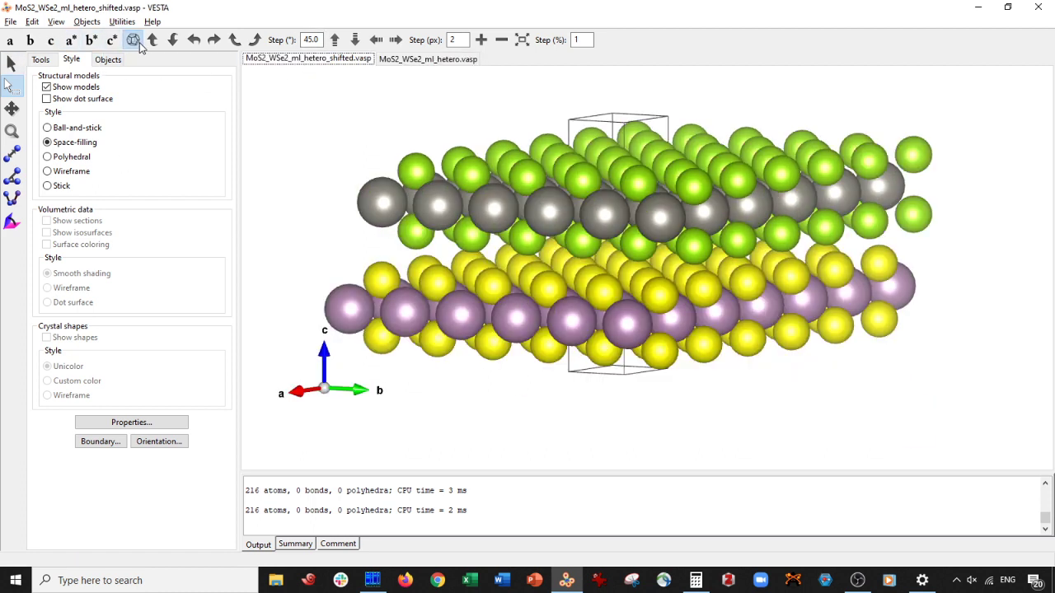
left_click(422, 58)
left_click(133, 39)
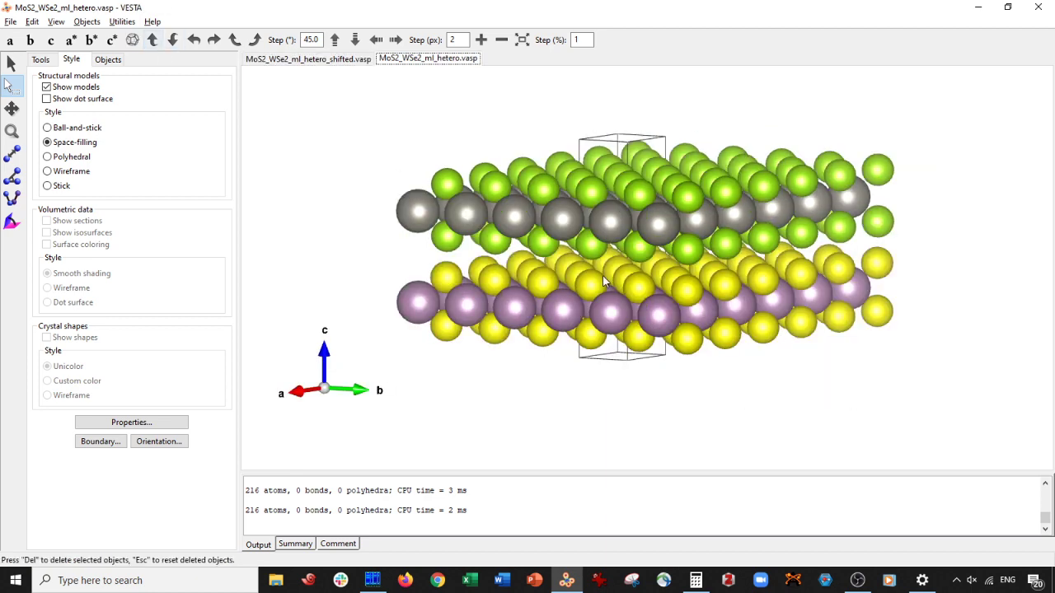
Rotate the unshifted and shifted structures back to nearly along a and examine how the MoS2 and WSe2 layers line up.
left_click_drag(520, 295, 451, 413)
left_click(11, 64)
left_click_drag(397, 220, 439, 192)
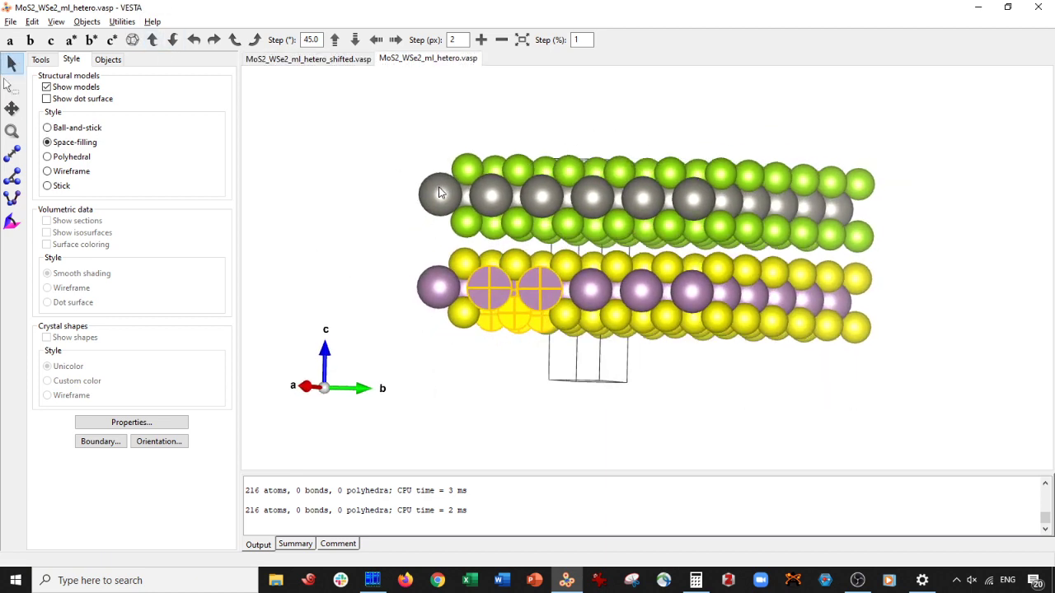
left_click(11, 87)
left_click(12, 64)
left_click_drag(502, 218, 583, 232)
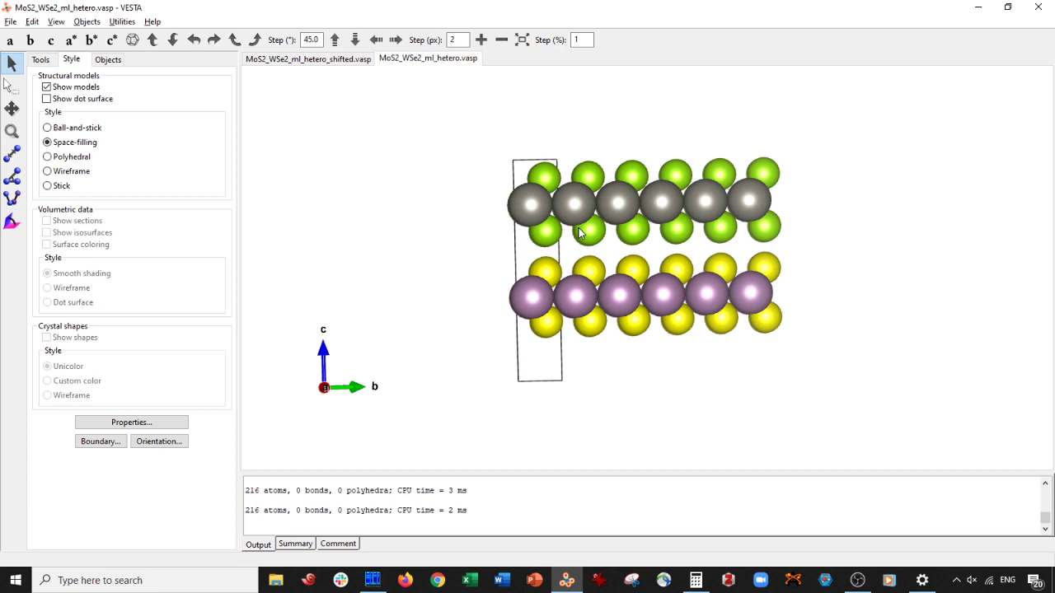
left_click(336, 61)
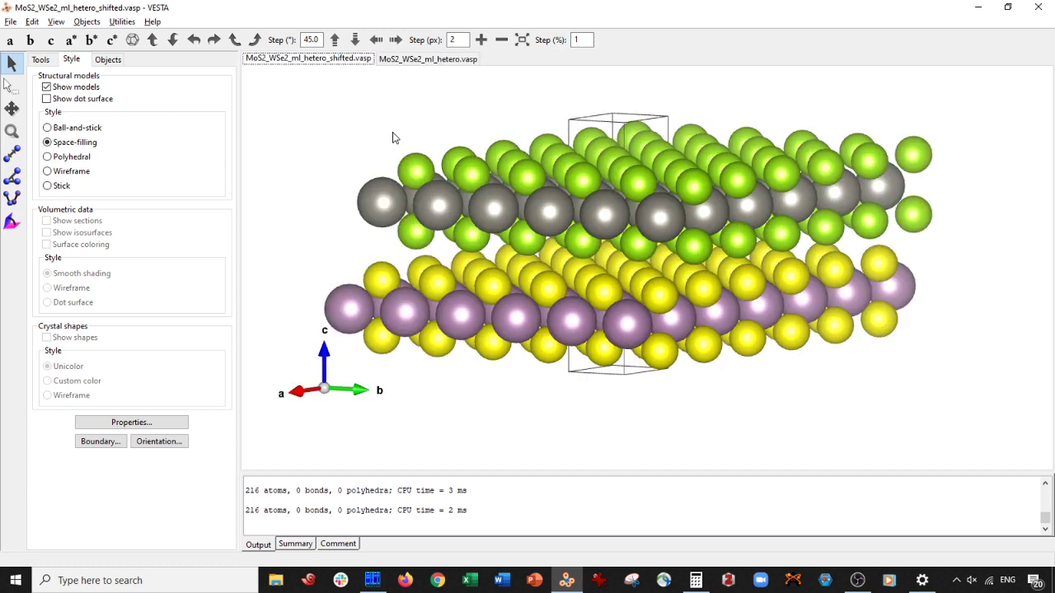
left_click_drag(393, 134, 582, 205)
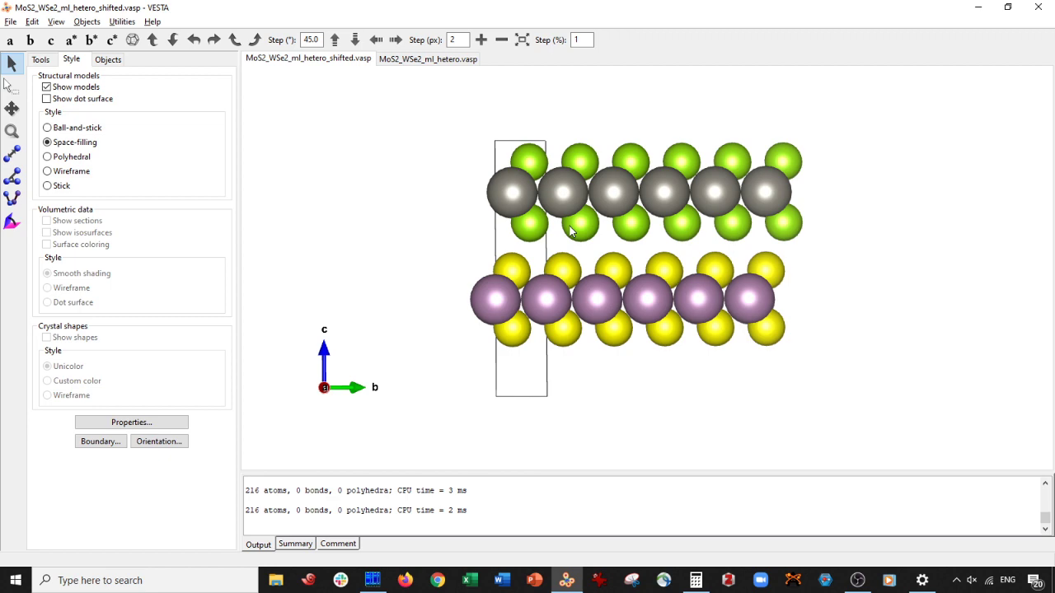
left_click(858, 580)
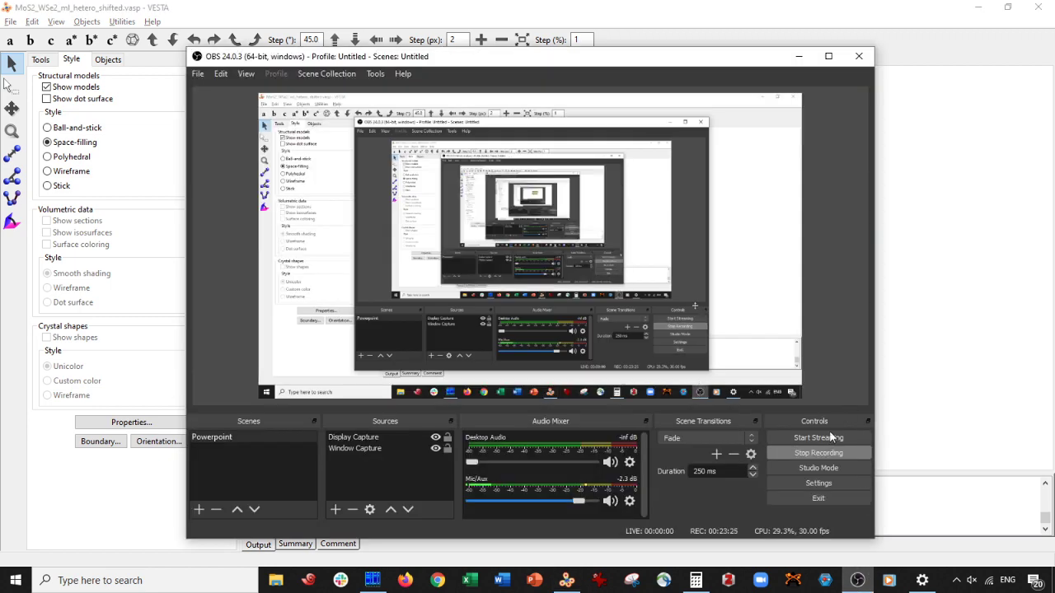